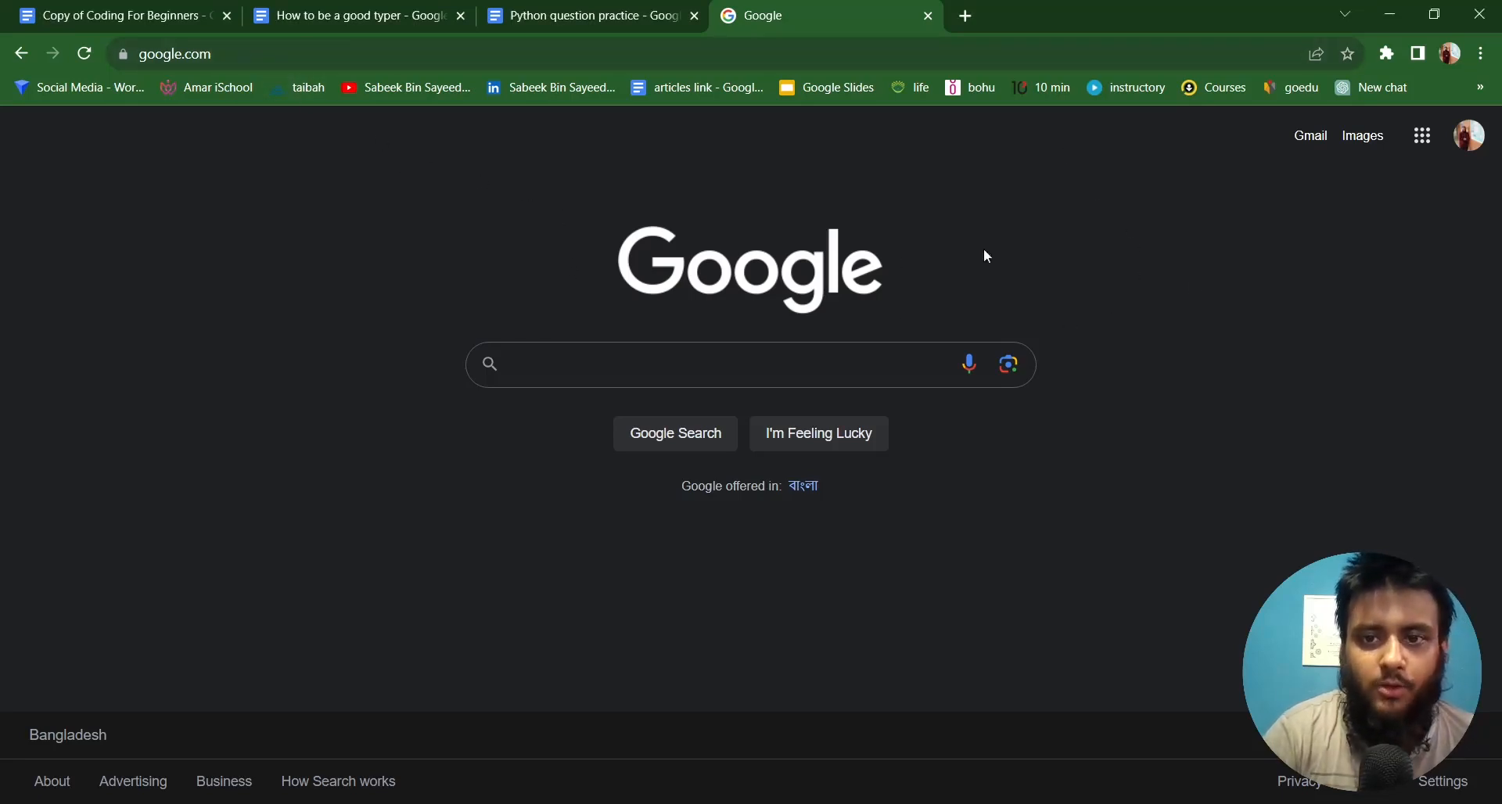
Open Google Docs from the Google homepage and create a new blank document.
click(1423, 138)
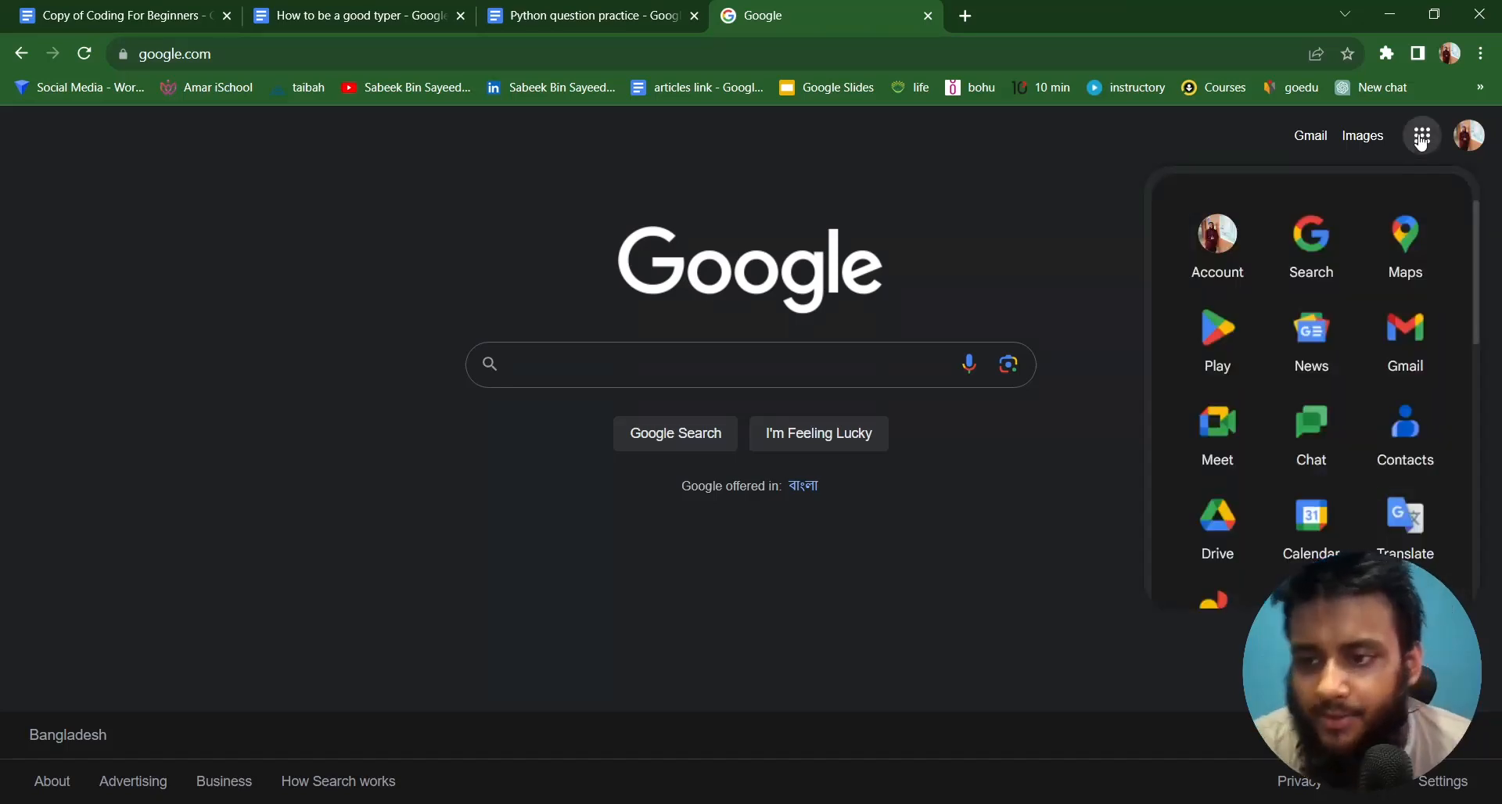
scroll(1444, 371, down, 4)
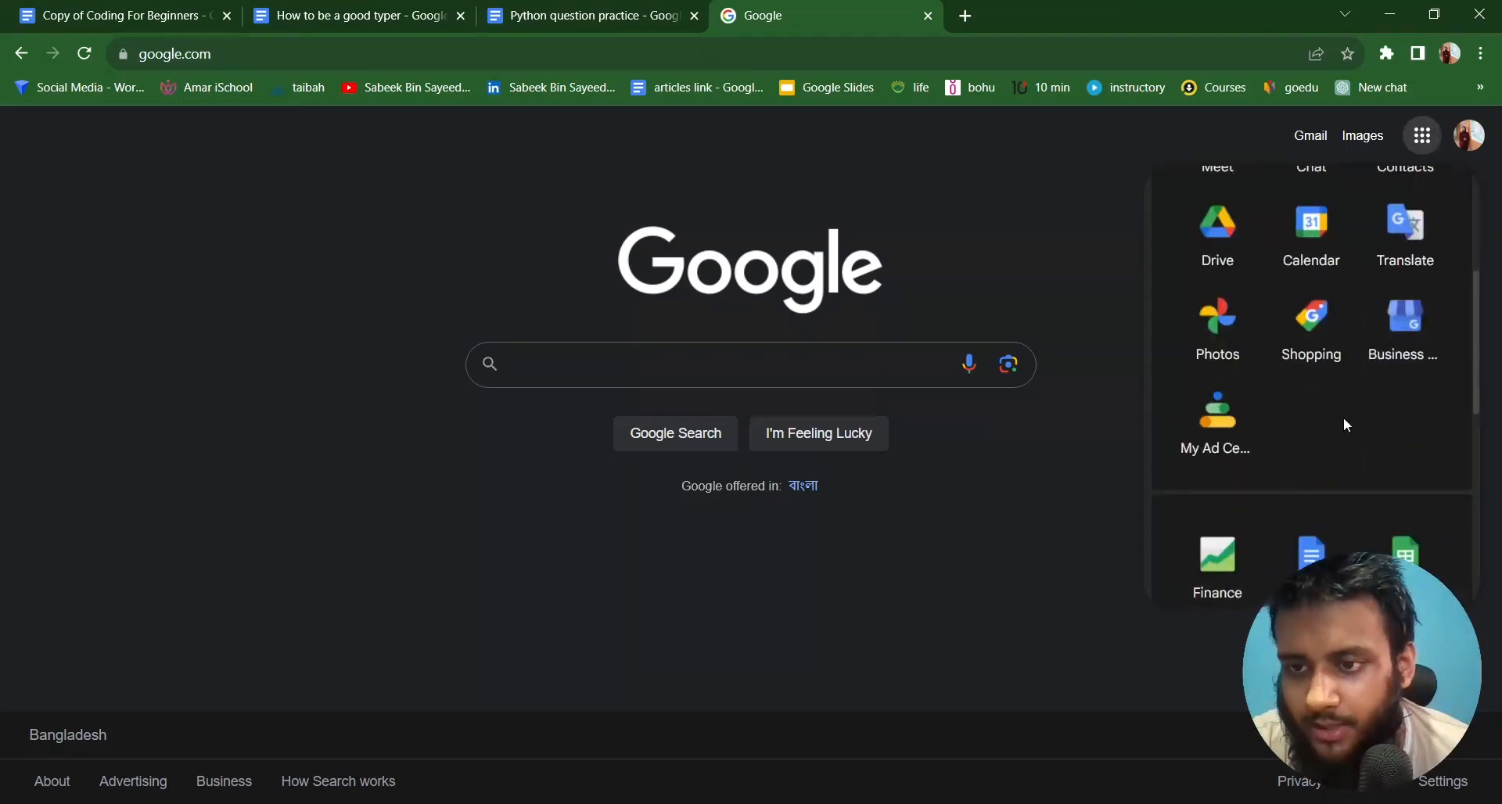
scroll(1361, 418, up, 5)
scroll(1376, 407, down, 5)
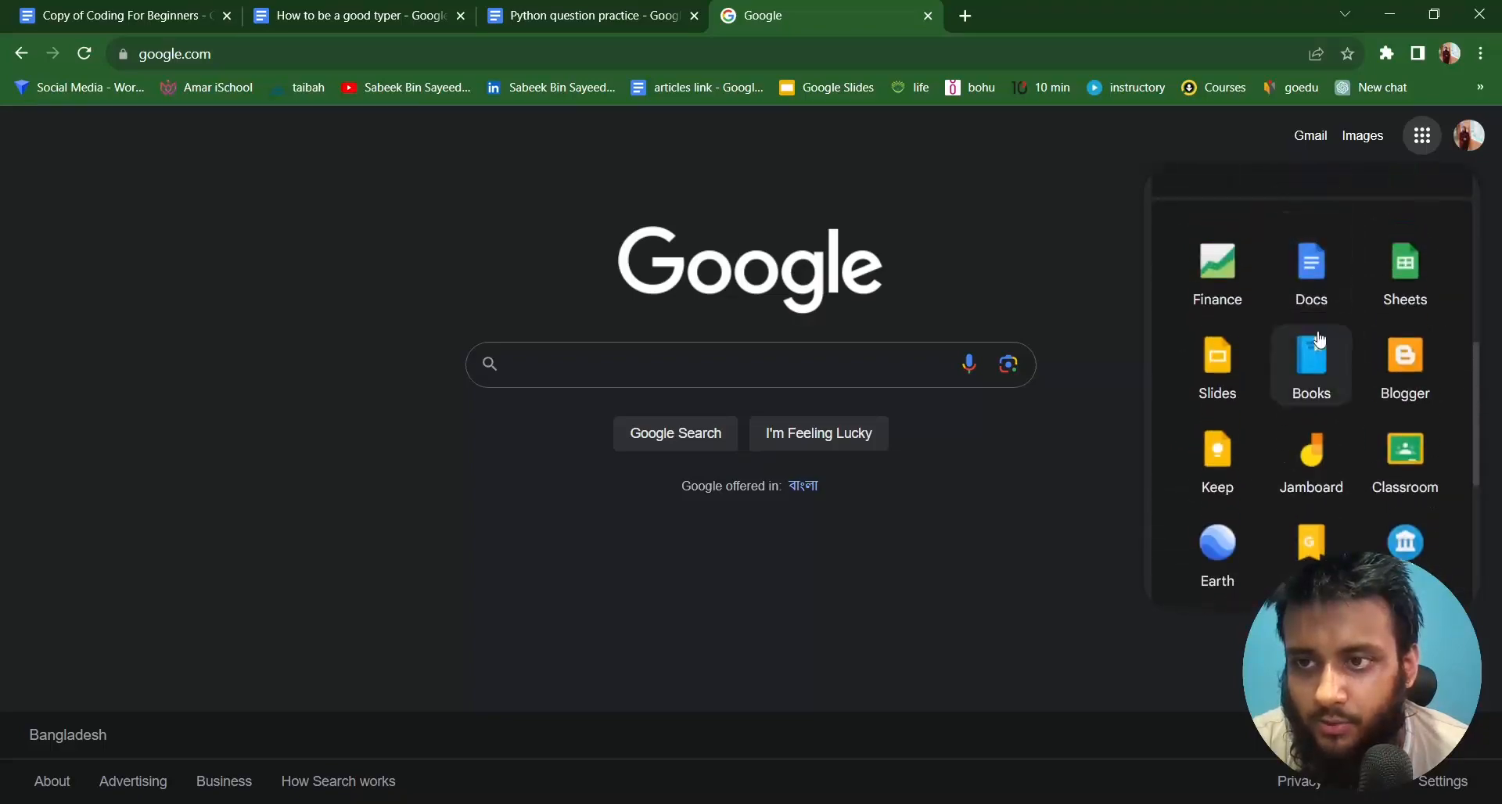
click(1322, 288)
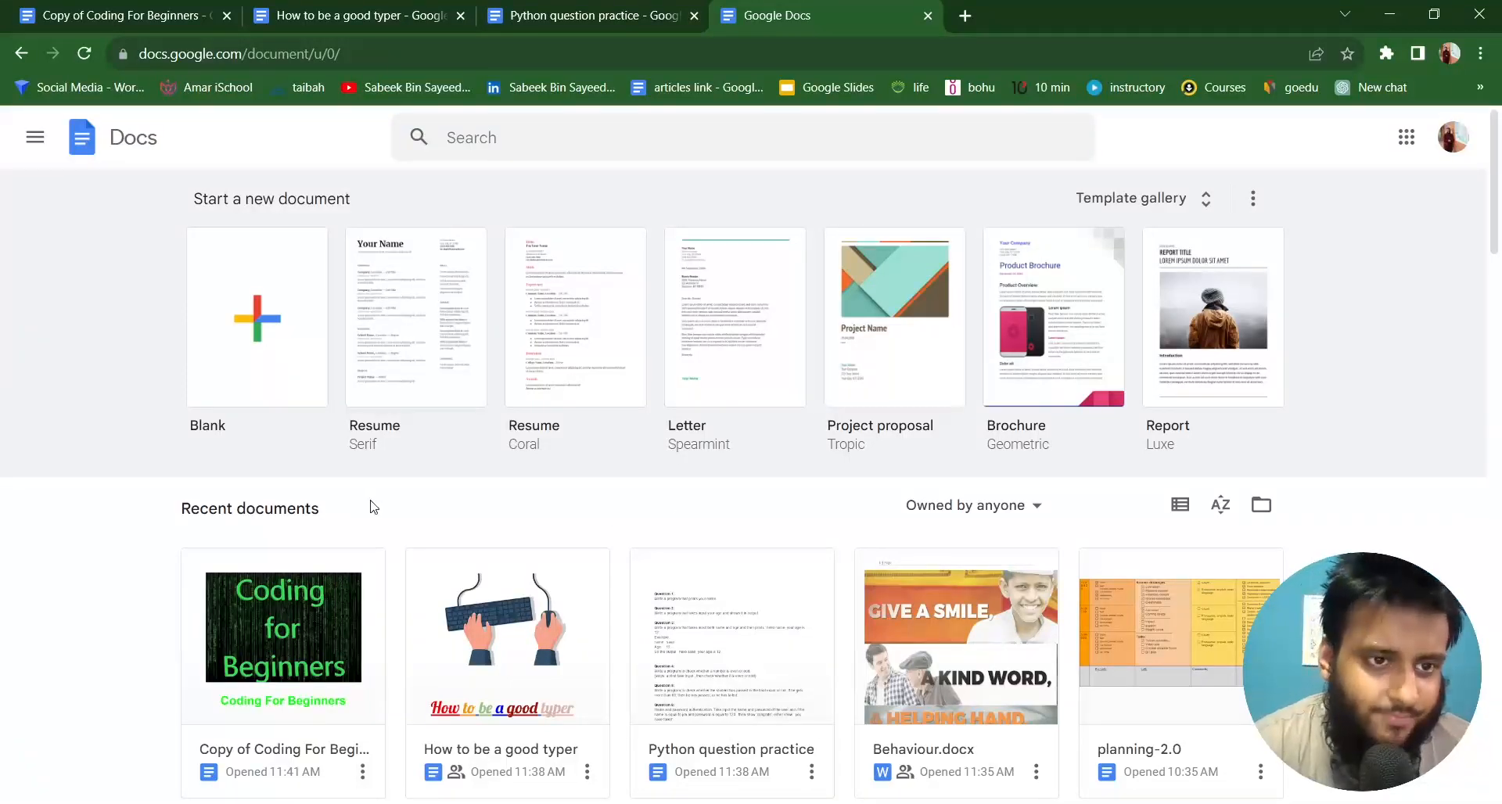
click(297, 283)
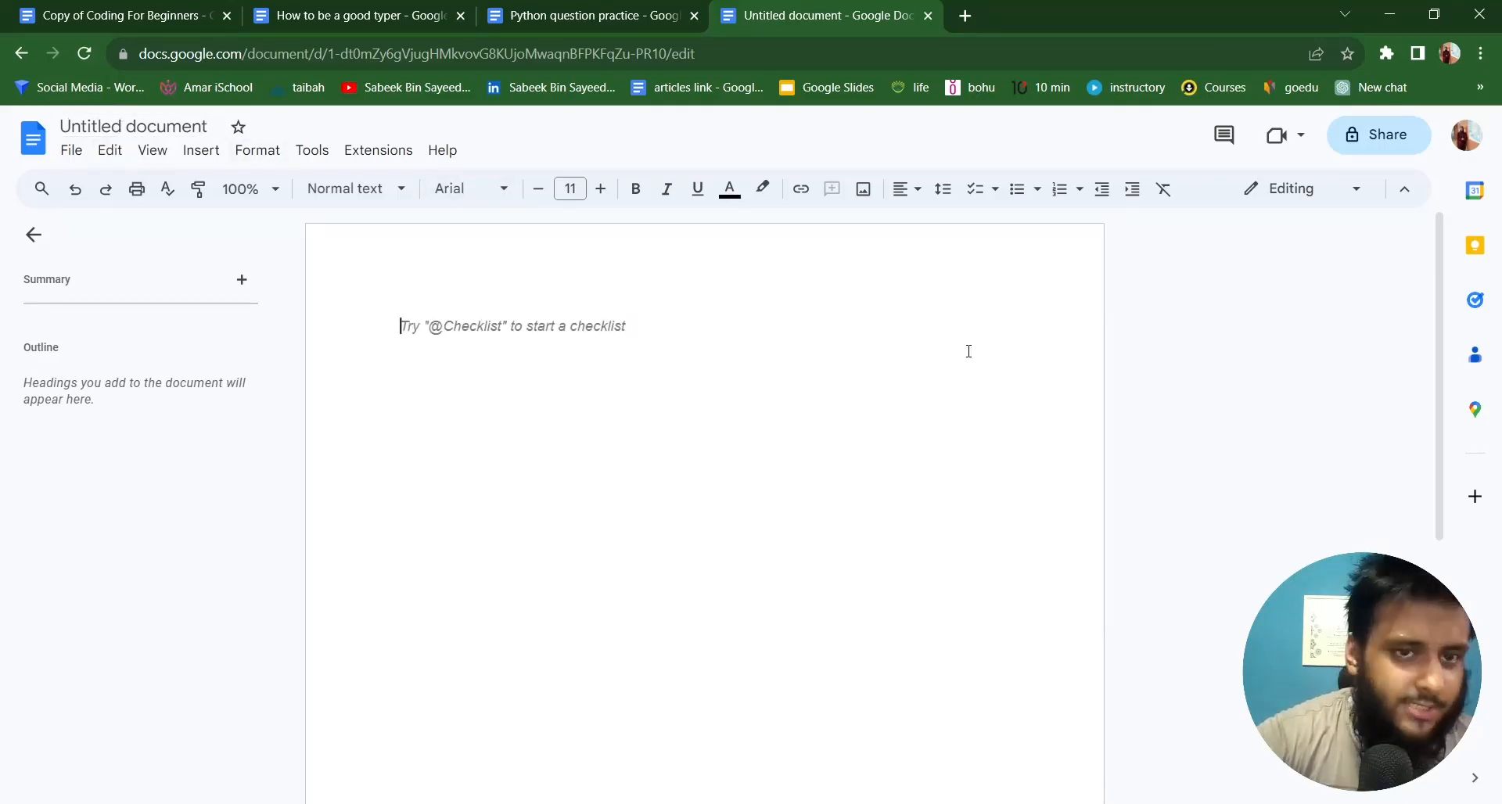
Rename the untitled document as "Learning docs".
click(175, 124)
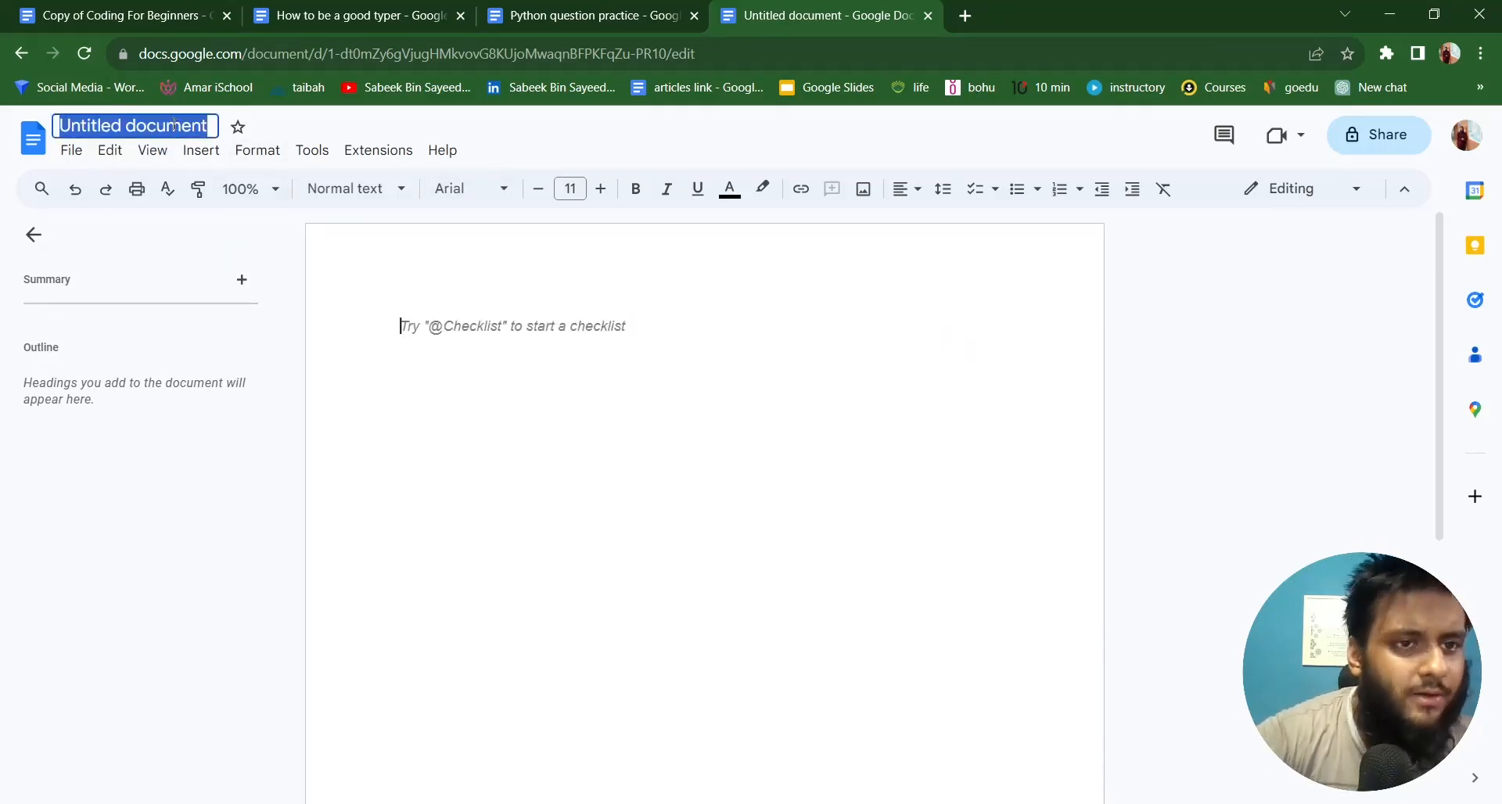
text(Le)
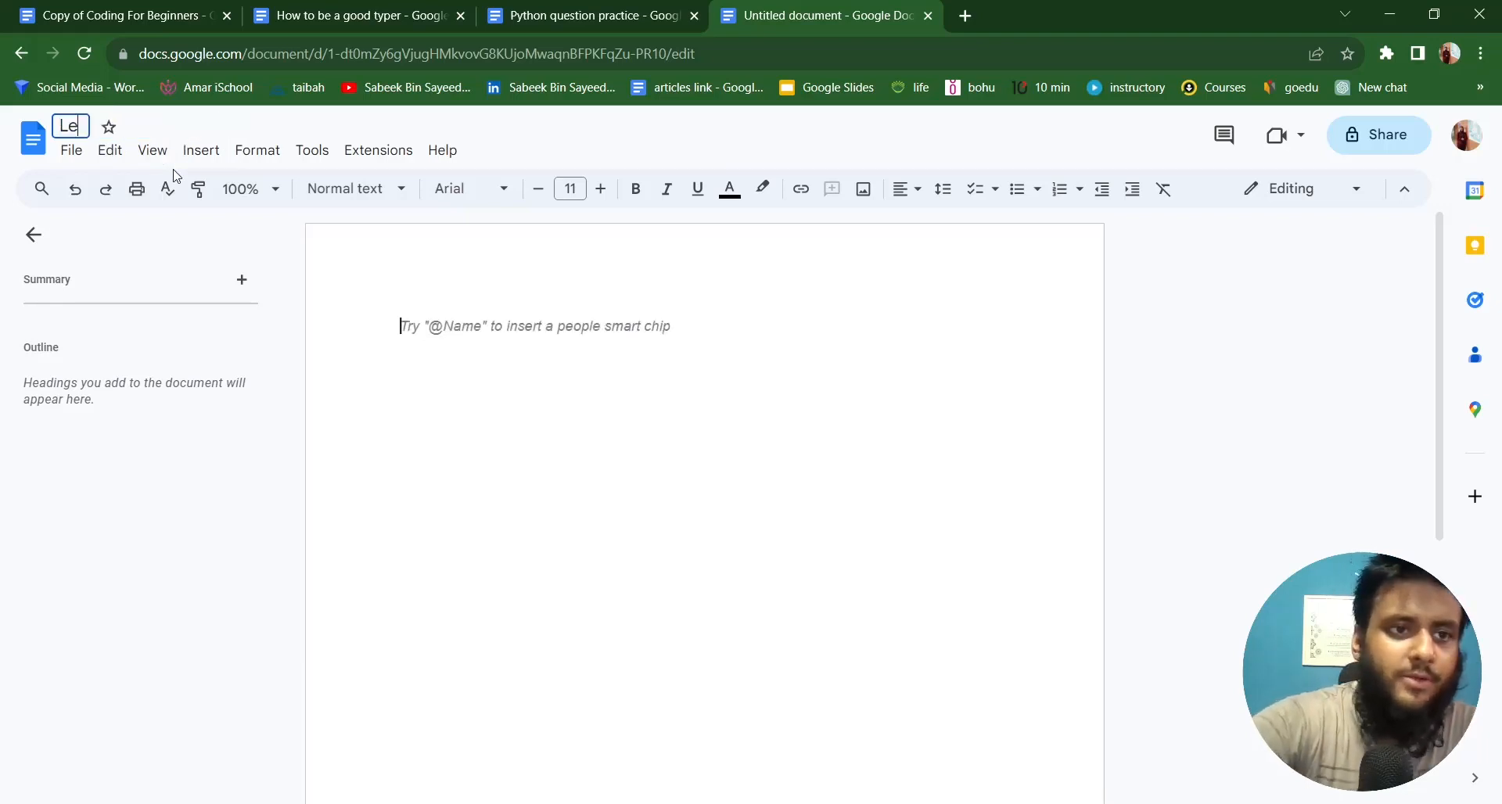
text(arning docs)
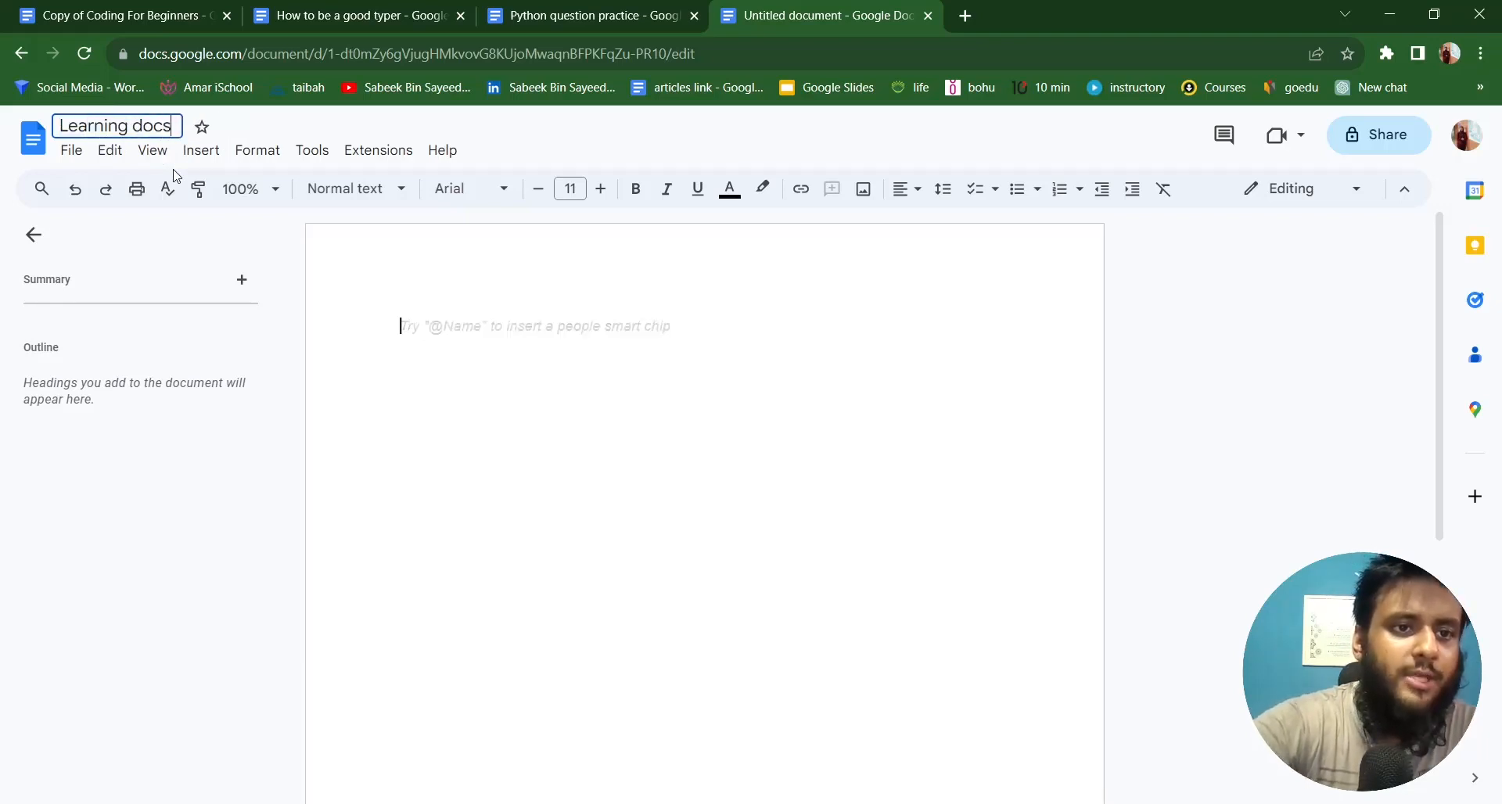
key(Return)
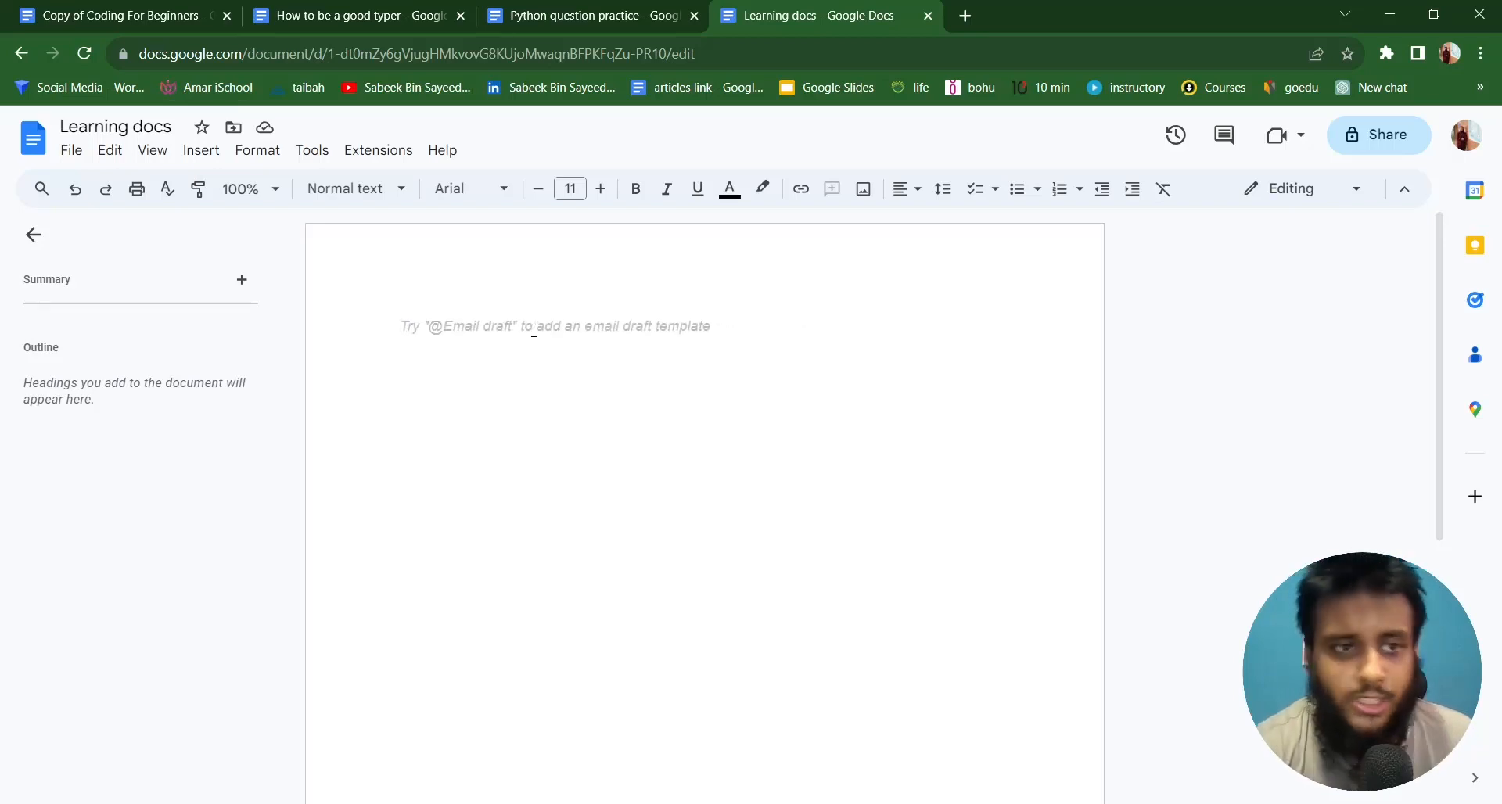
Write "Hello I am" followed by the author's full name and a full stop on the first line.
text(Hello )
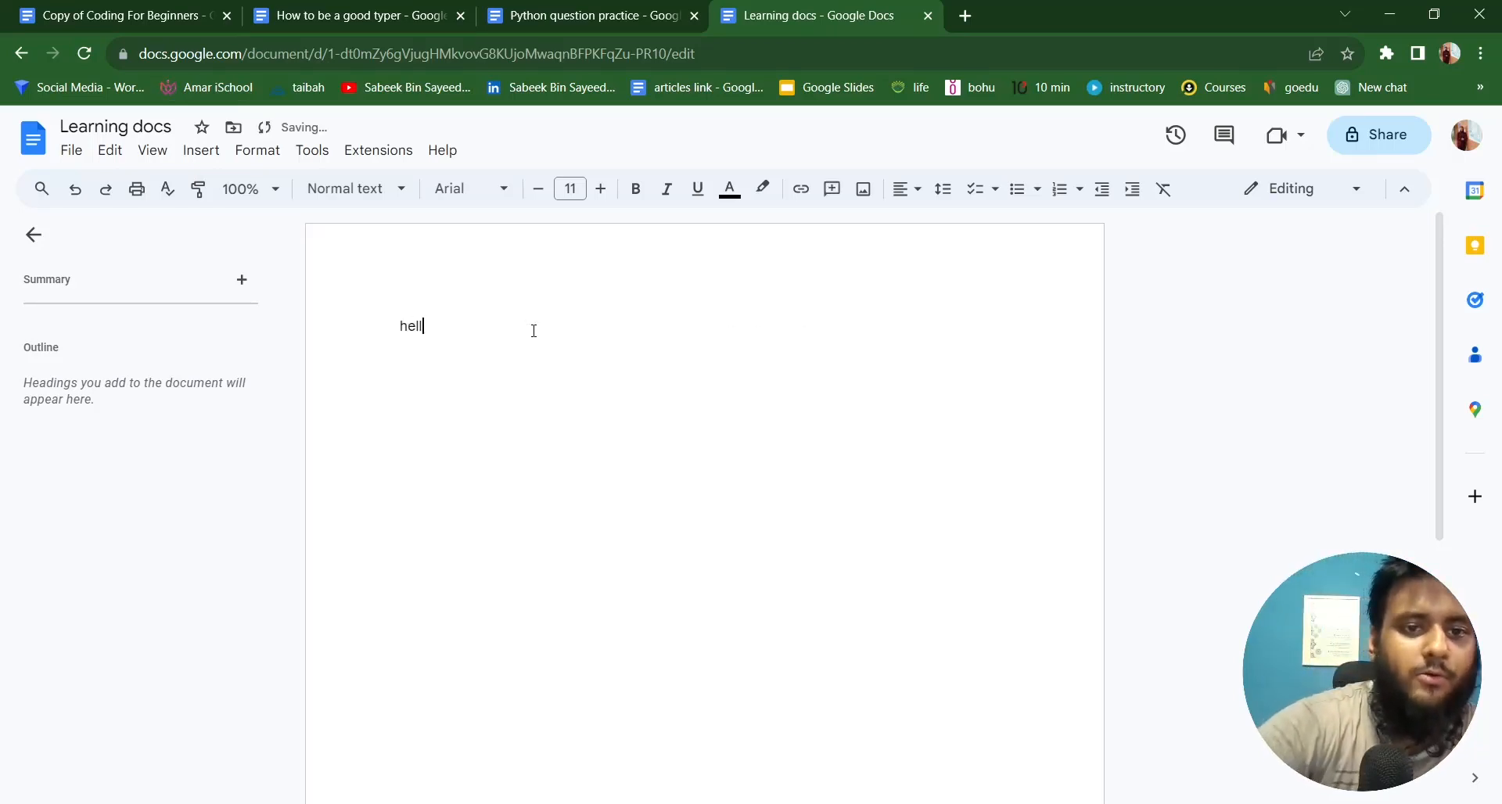
text(I am )
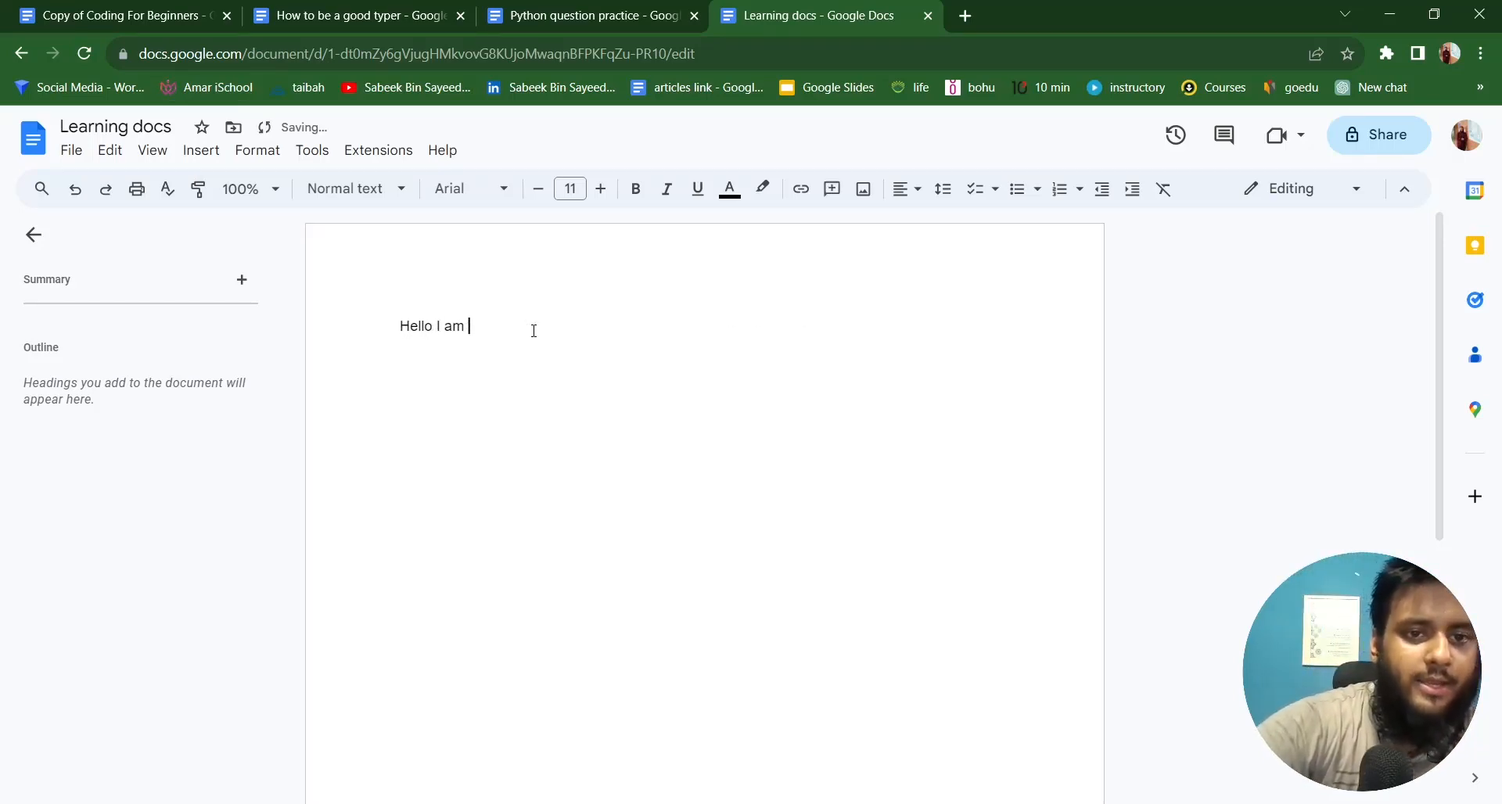
text(Sabeek B)
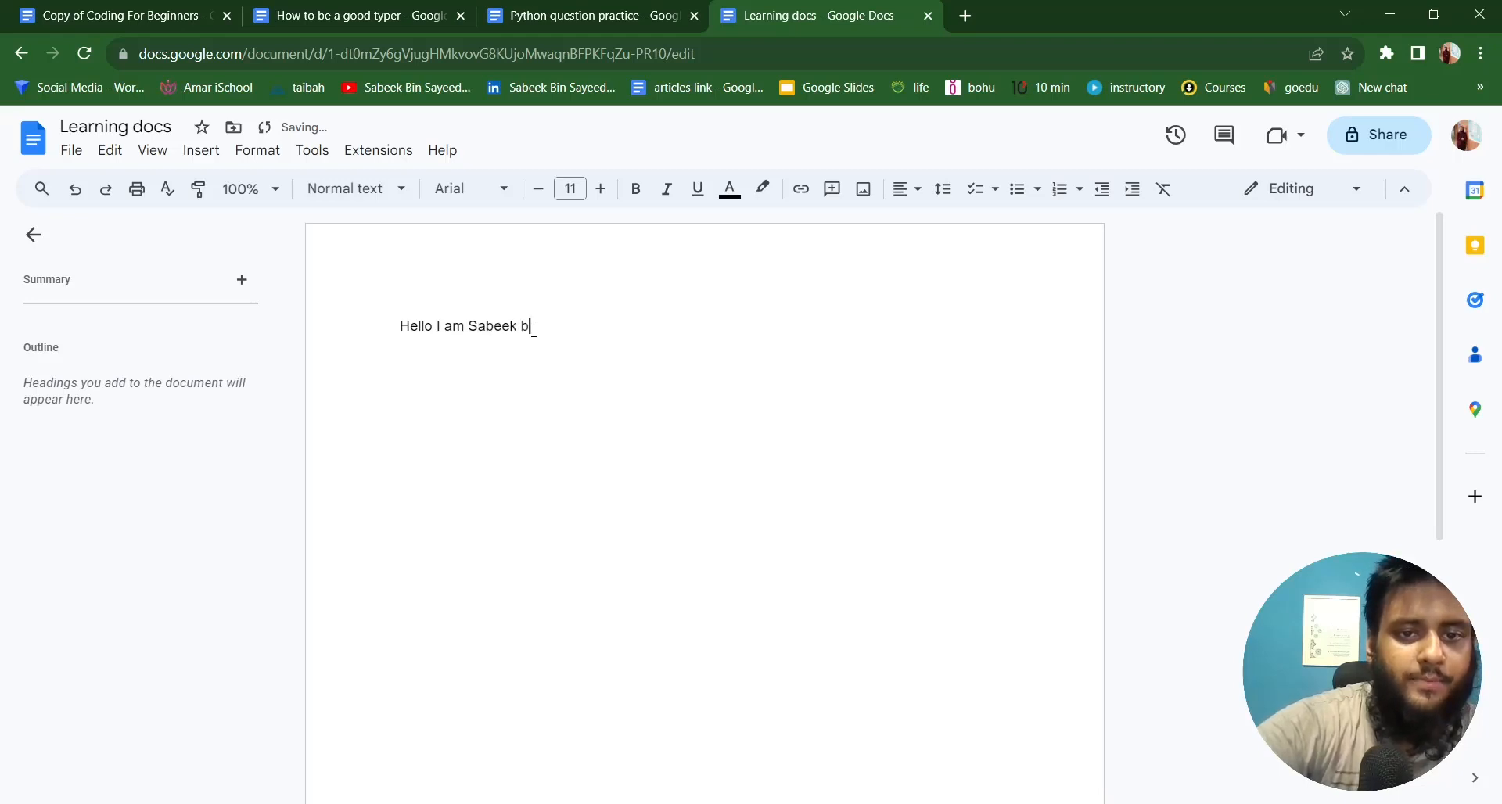
key(BackSpace)
text(Bin Sayeed)
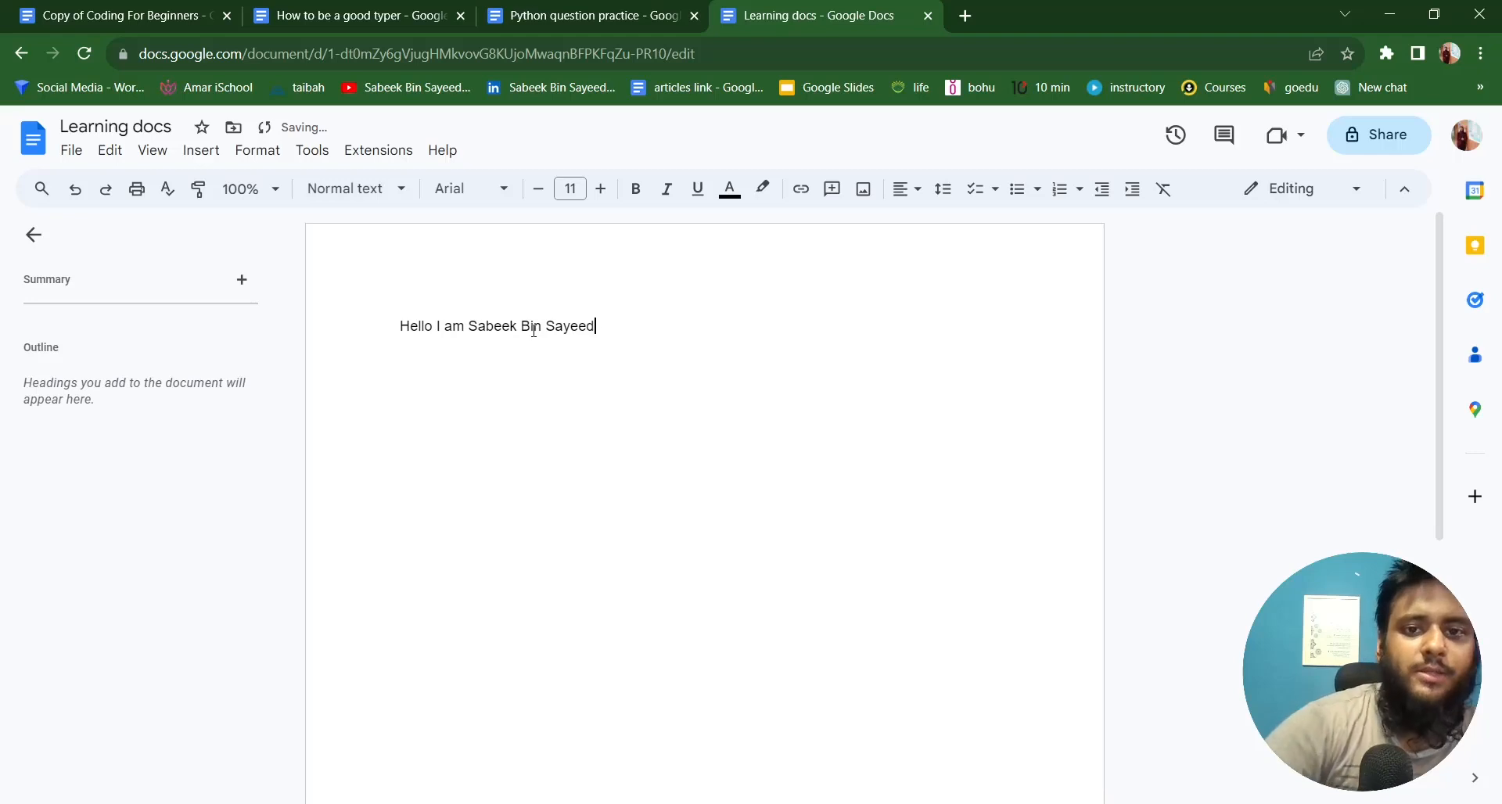
text(l)
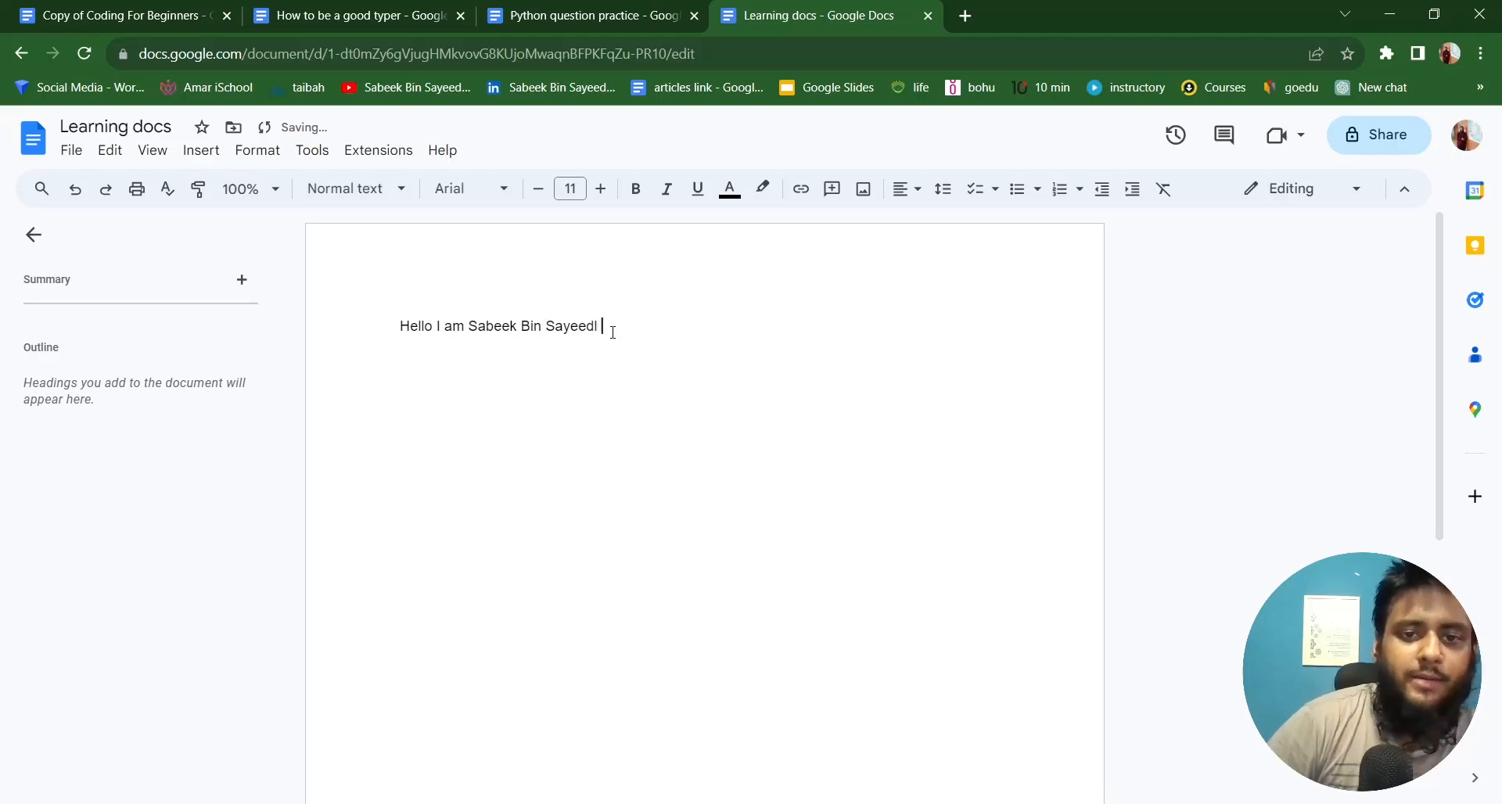
key(BackSpace)
key(BackSpace)
text(.)
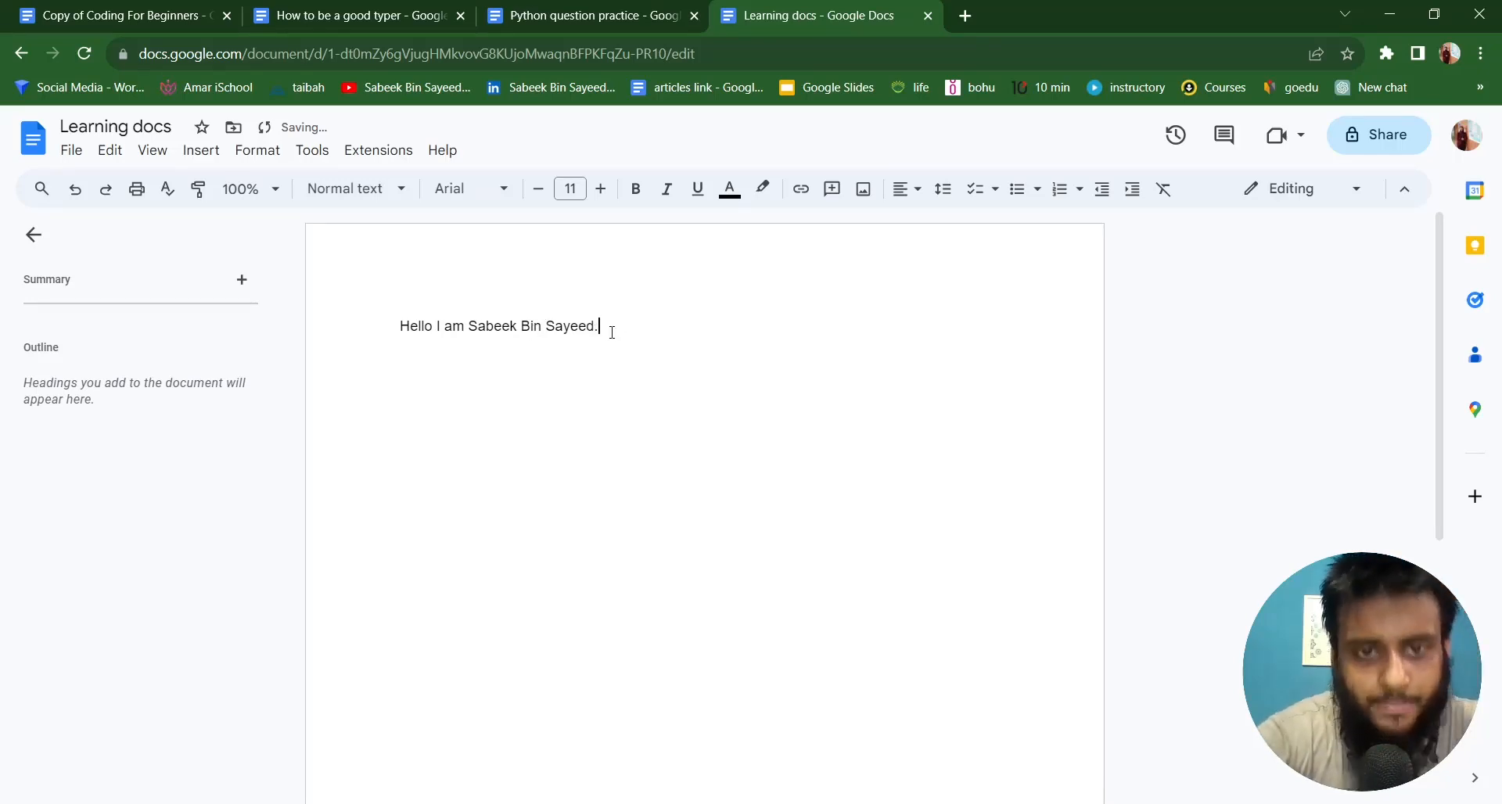
Add the line "Introduction" above the greeting, with an empty line between the two.
click(393, 319)
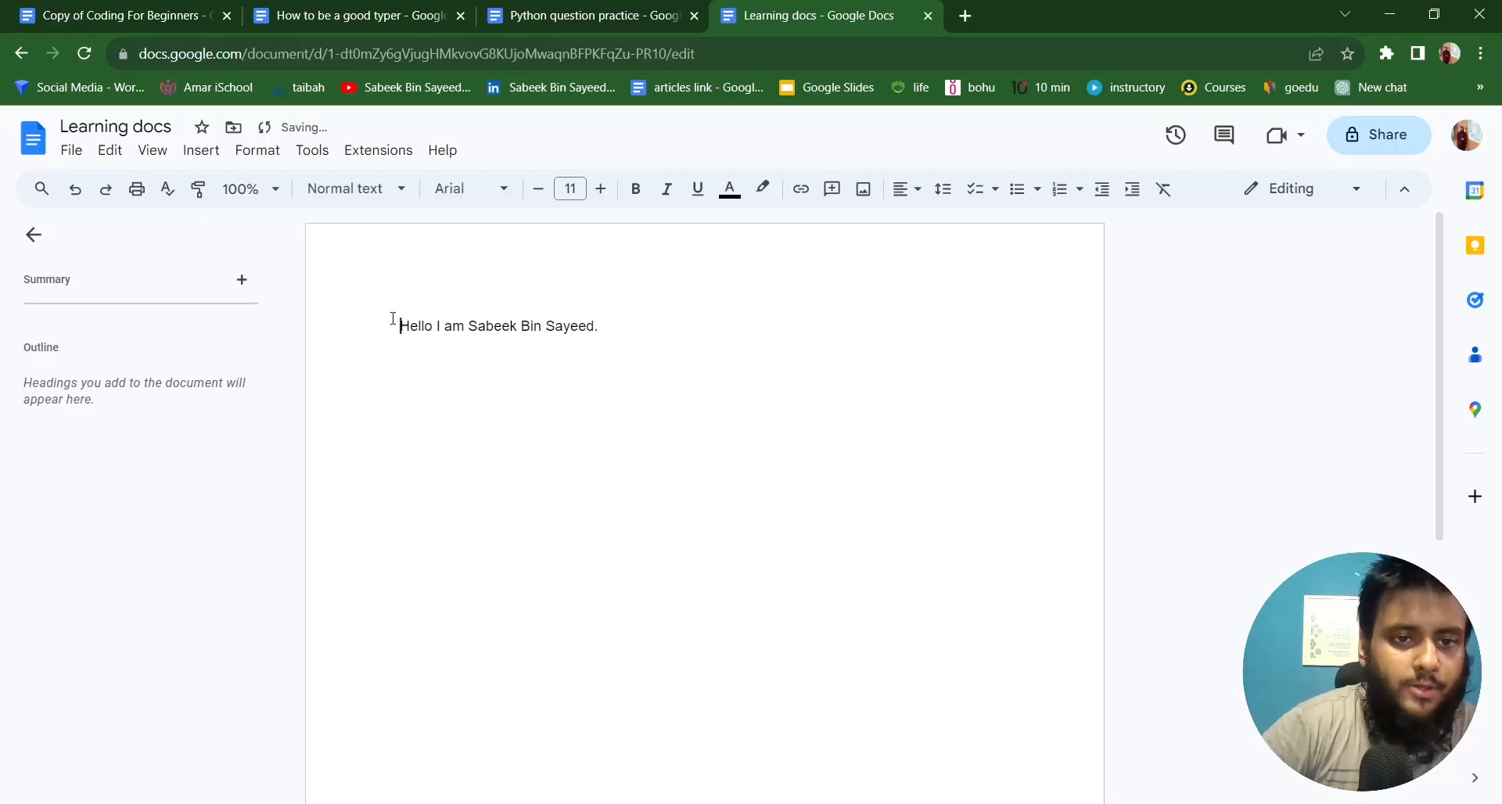
key(Return)
key(Up)
text(In)
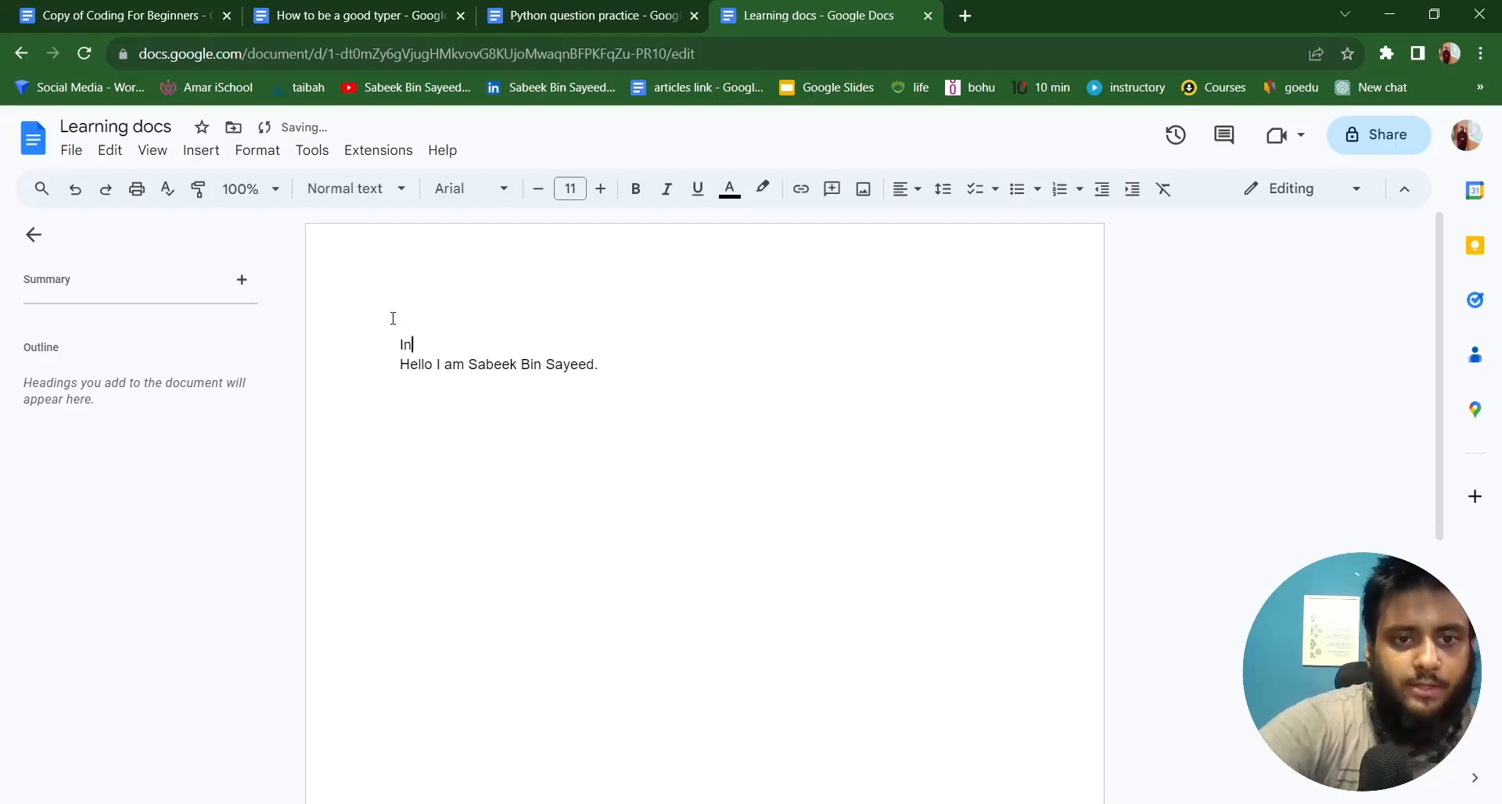
text(trodu)
key(BackSpace)
key(BackSpace)
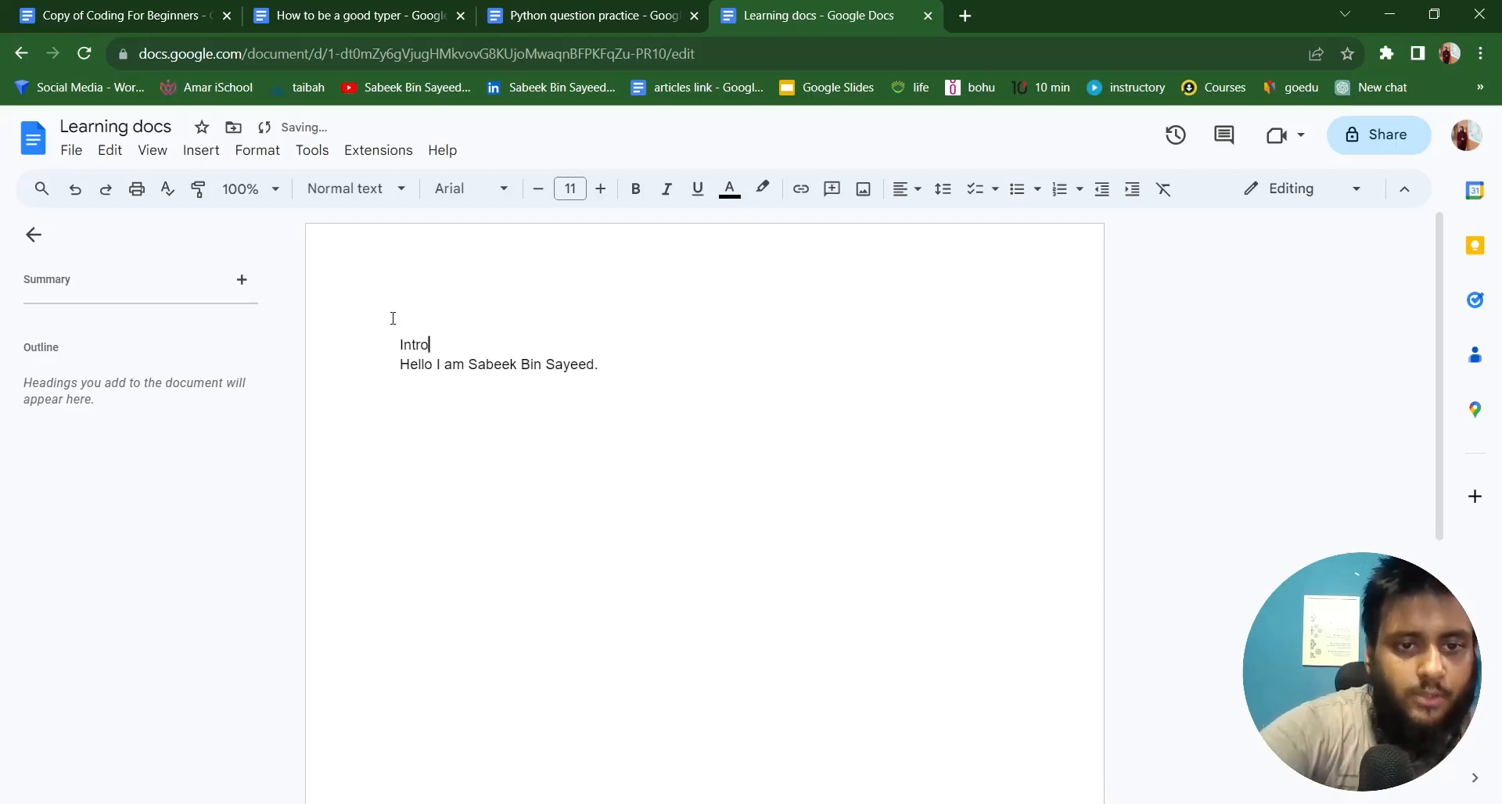
text(duction)
key(Return)
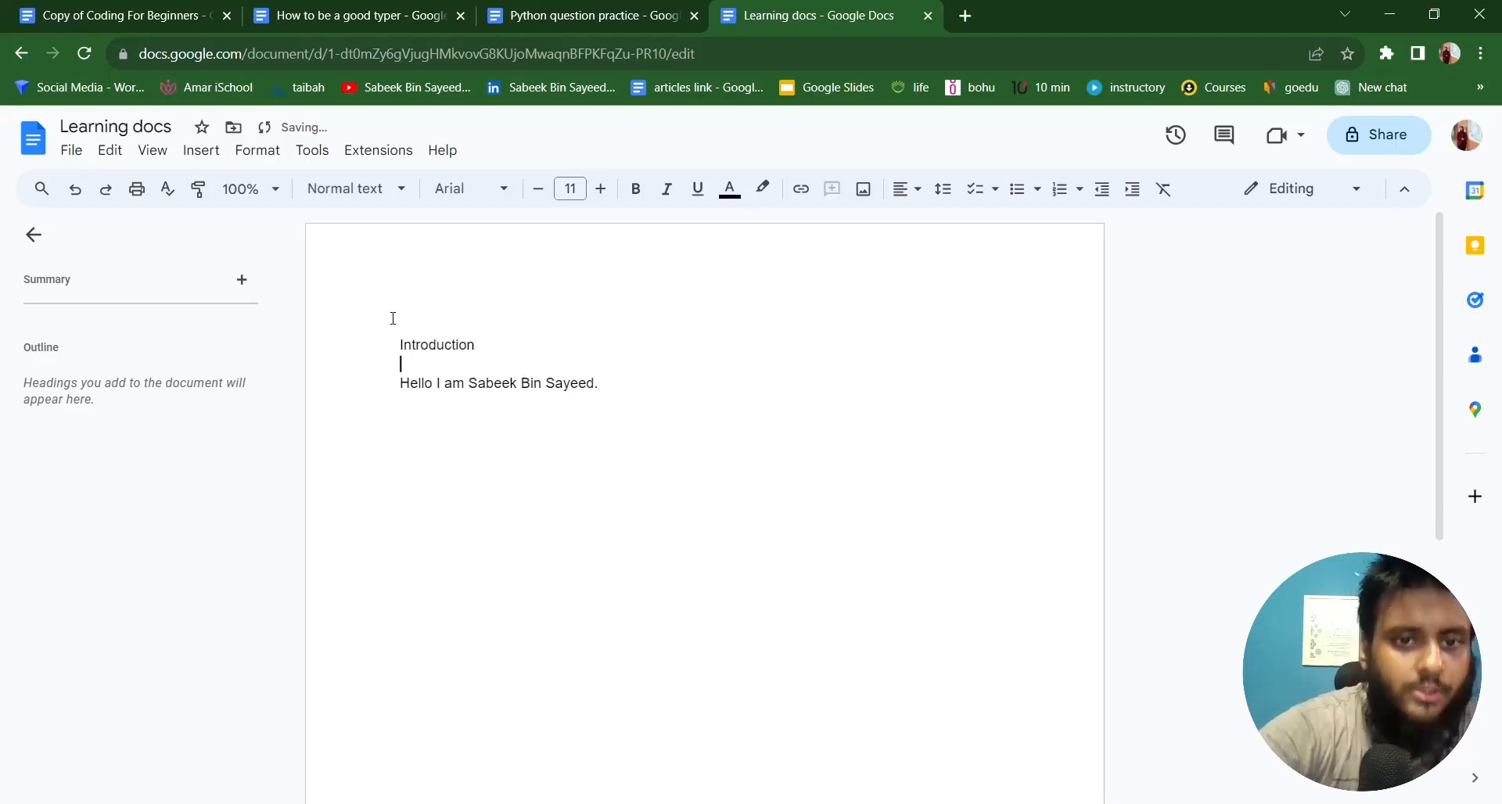
Add the sentence "I am a teacher." at the end of the greeting line.
click(657, 391)
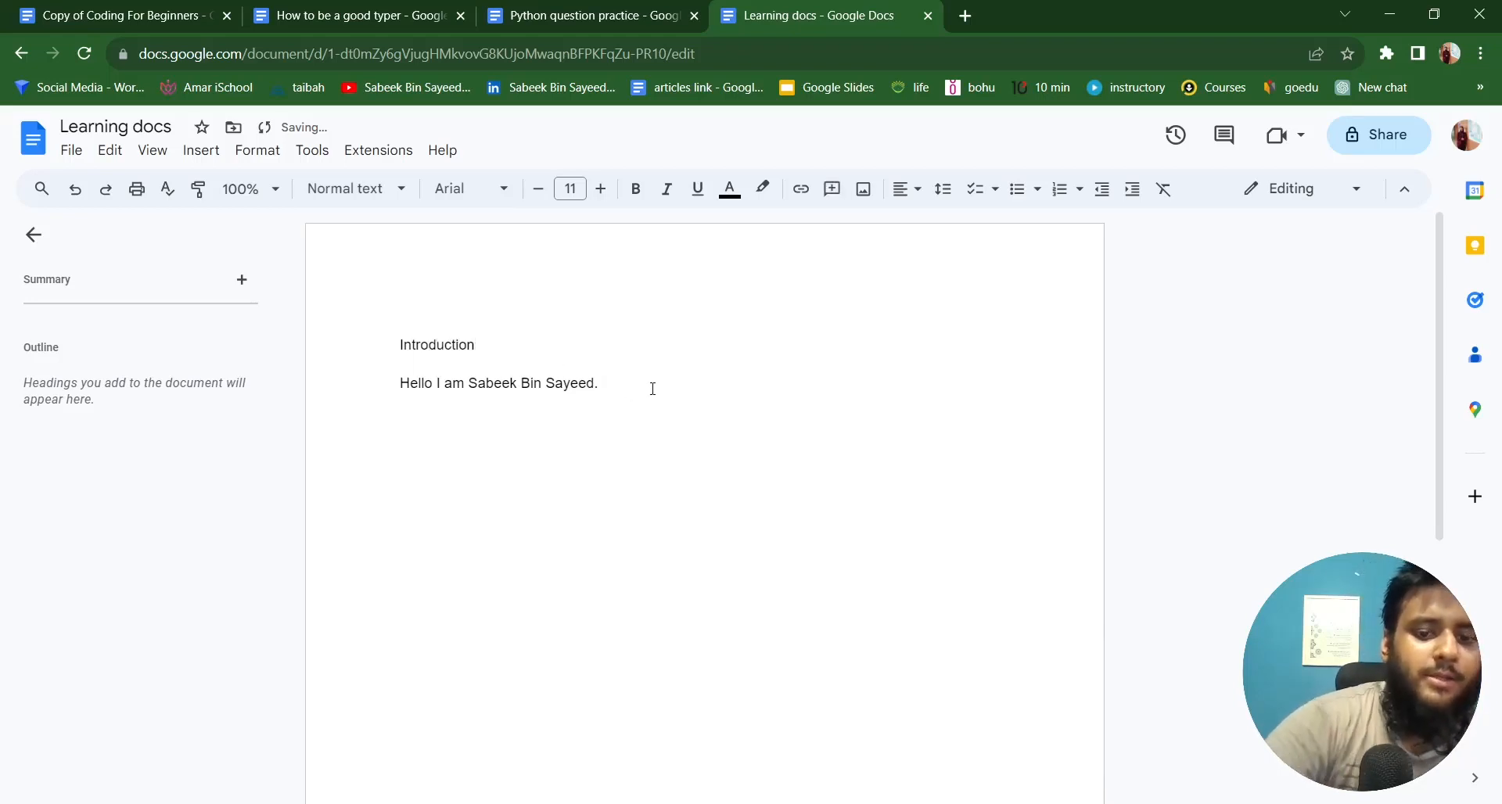
text(I am a e)
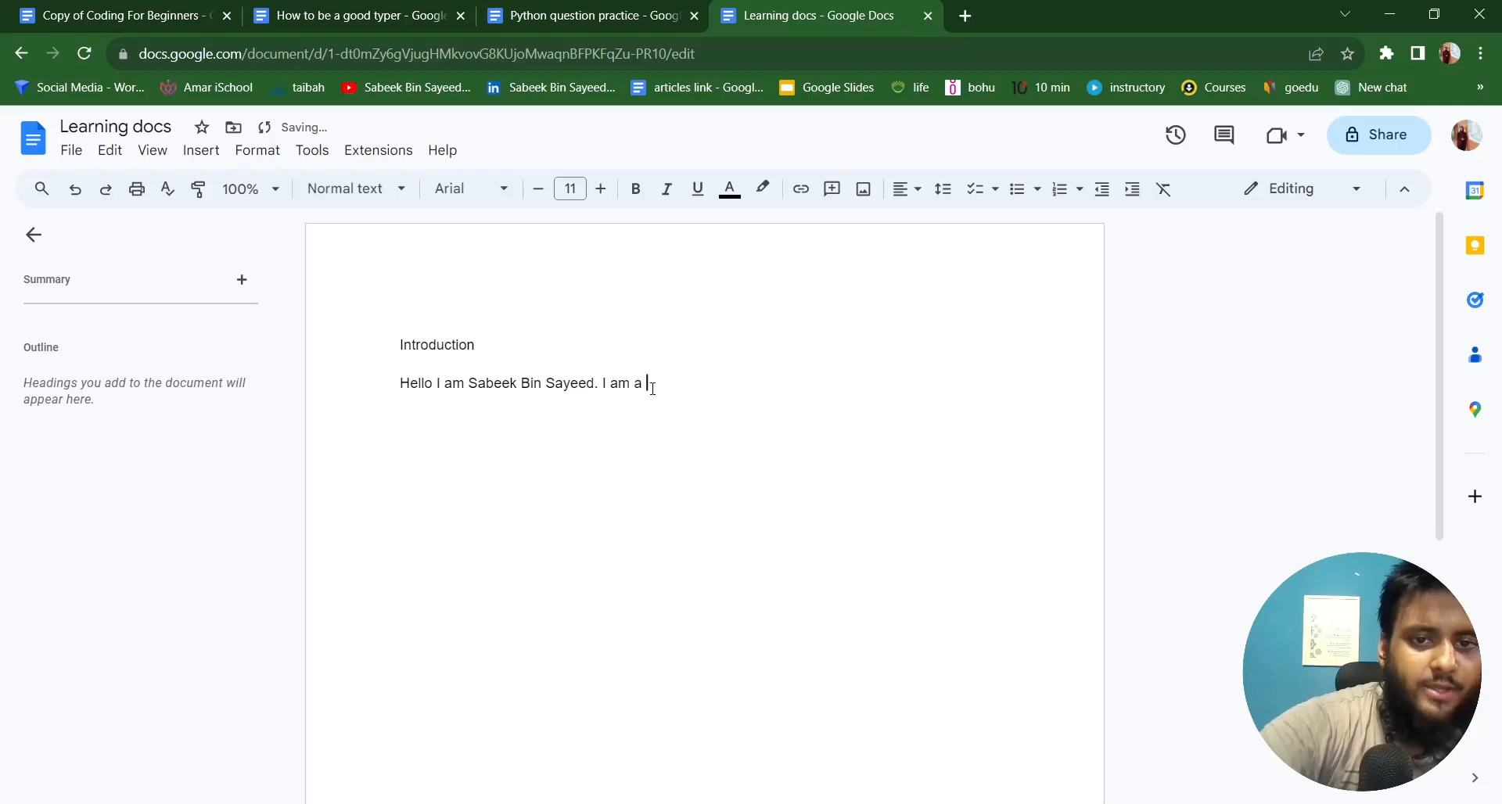
key(BackSpace)
text(teca)
key(BackSpace)
key(BackSpace)
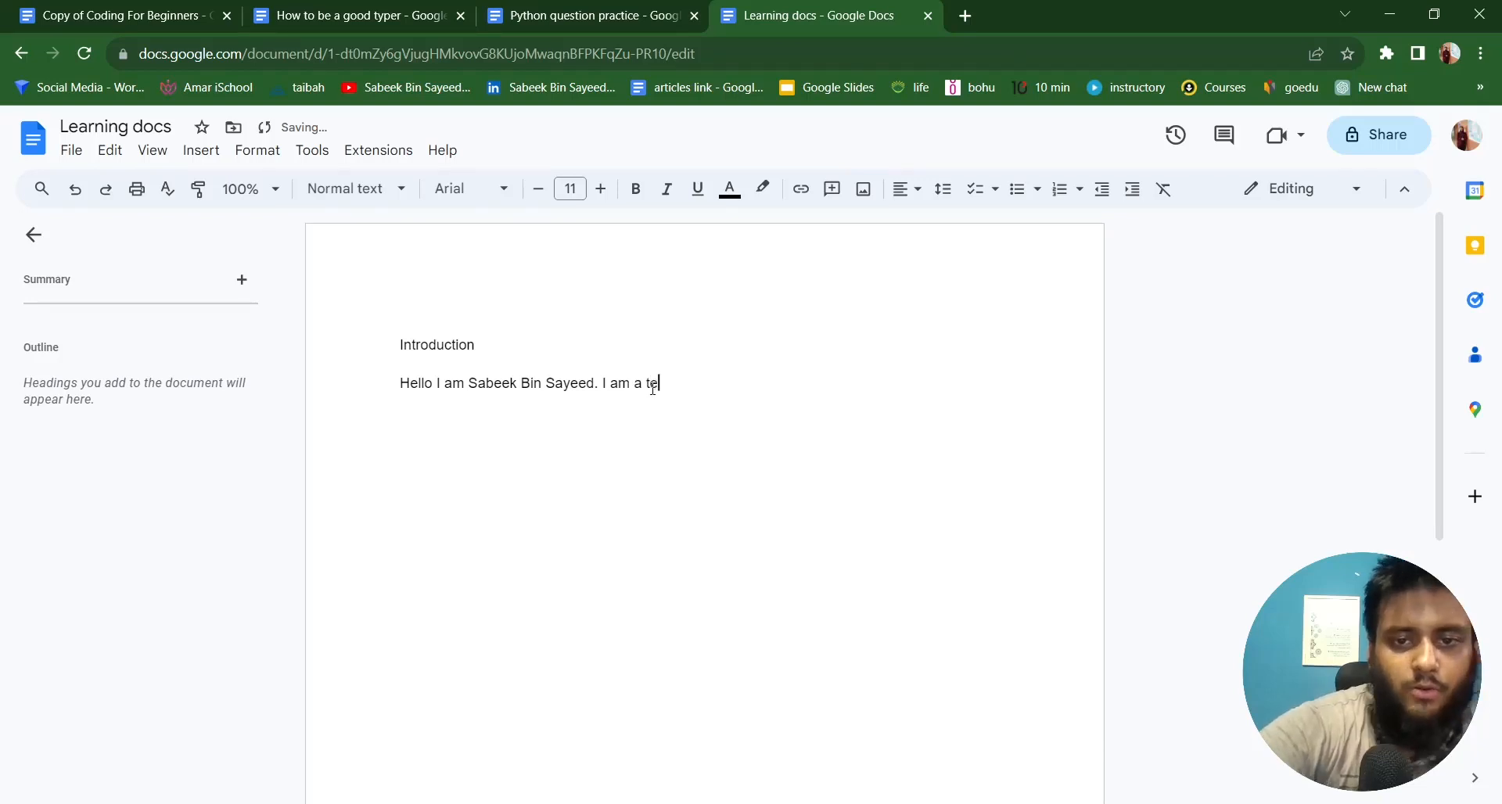
text(acher.)
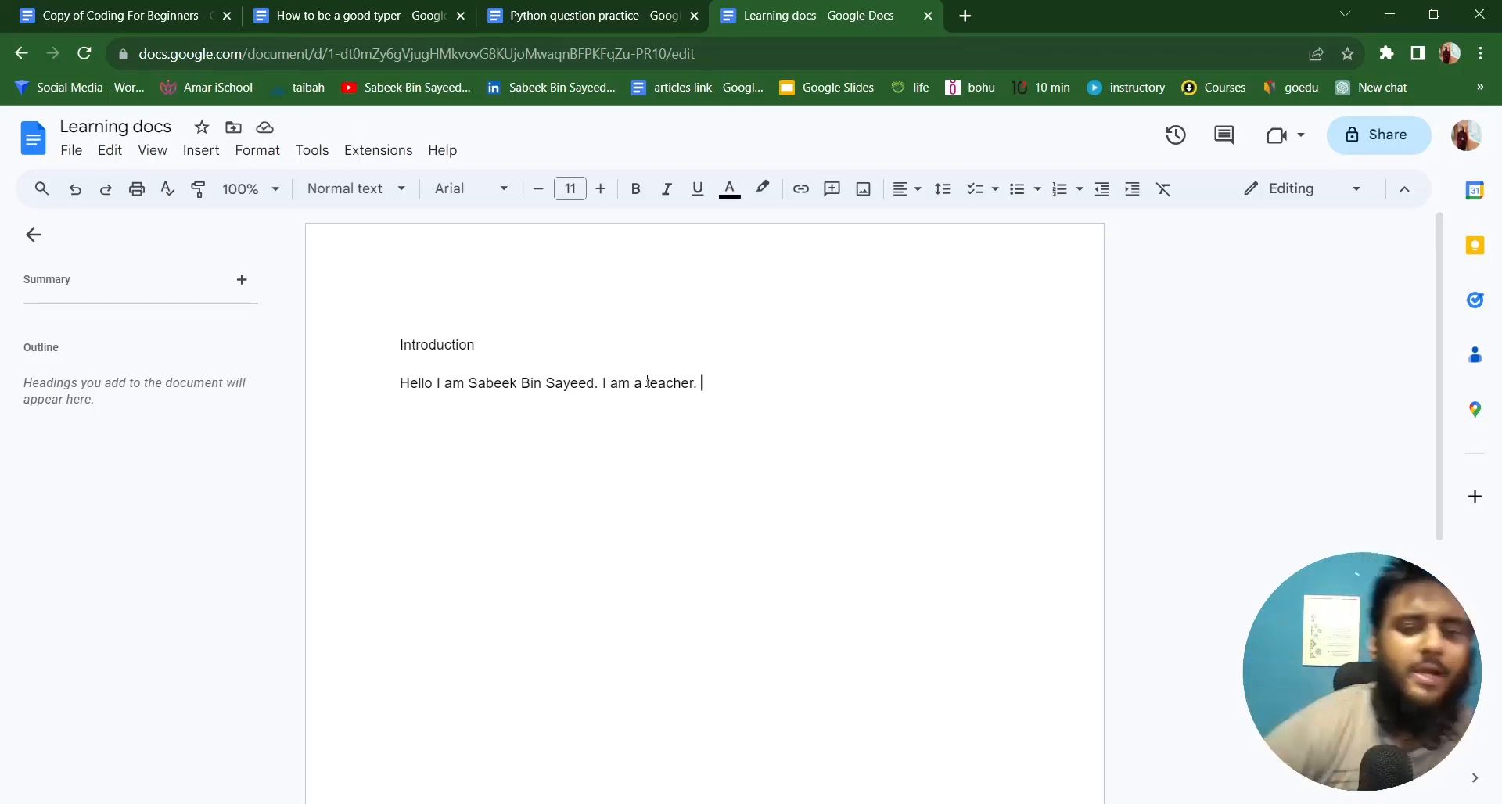
Copy the whole greeting line and paste seven copies of it into the body text.
drag(393, 383, 757, 382)
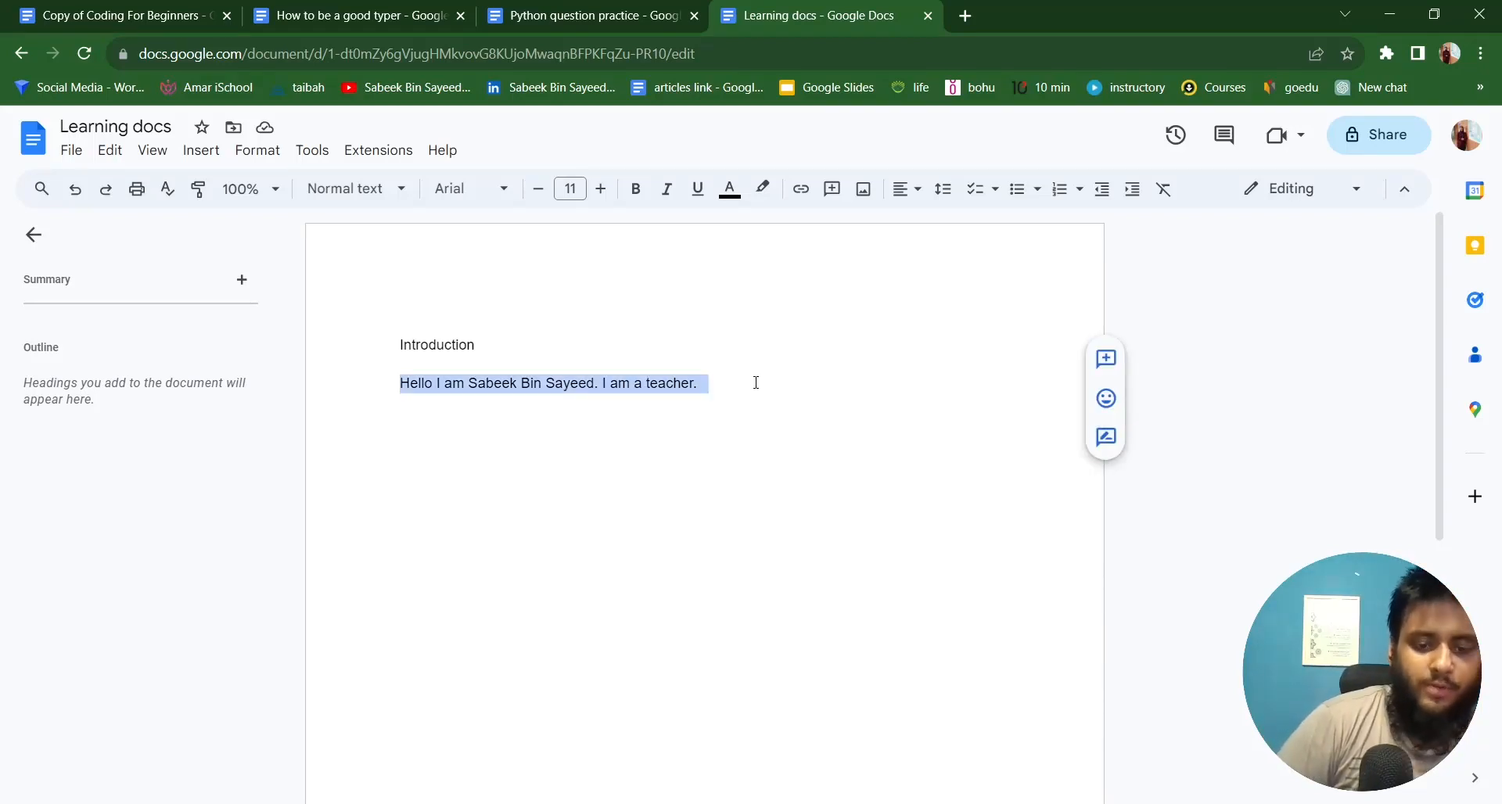
key(ctrl+c)
click(748, 389)
key(ctrl+v)
key(ctrl+v)
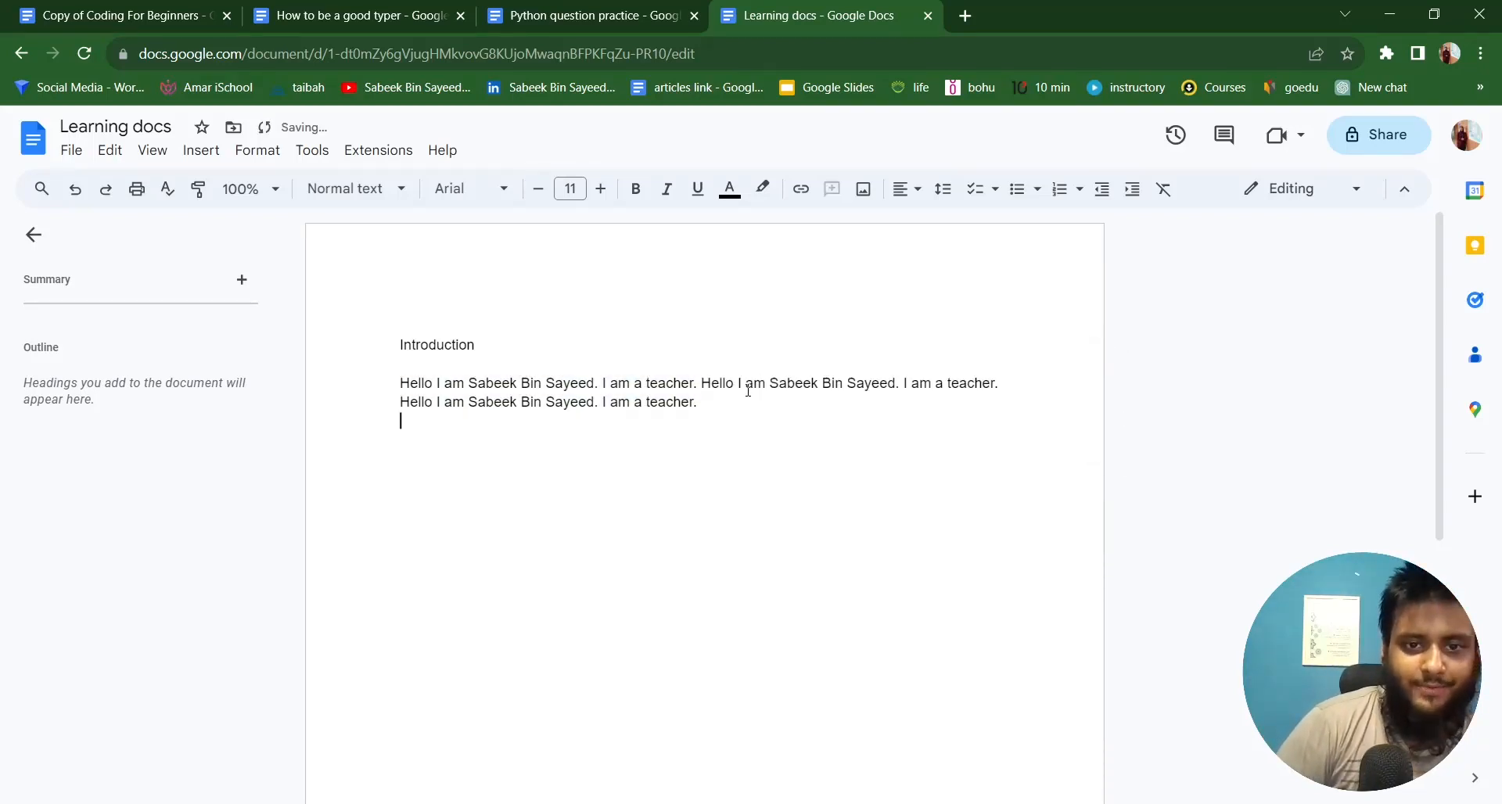
key(ctrl+v)
key(ctrl+v)
click(748, 389)
click(740, 406)
key(ctrl+v)
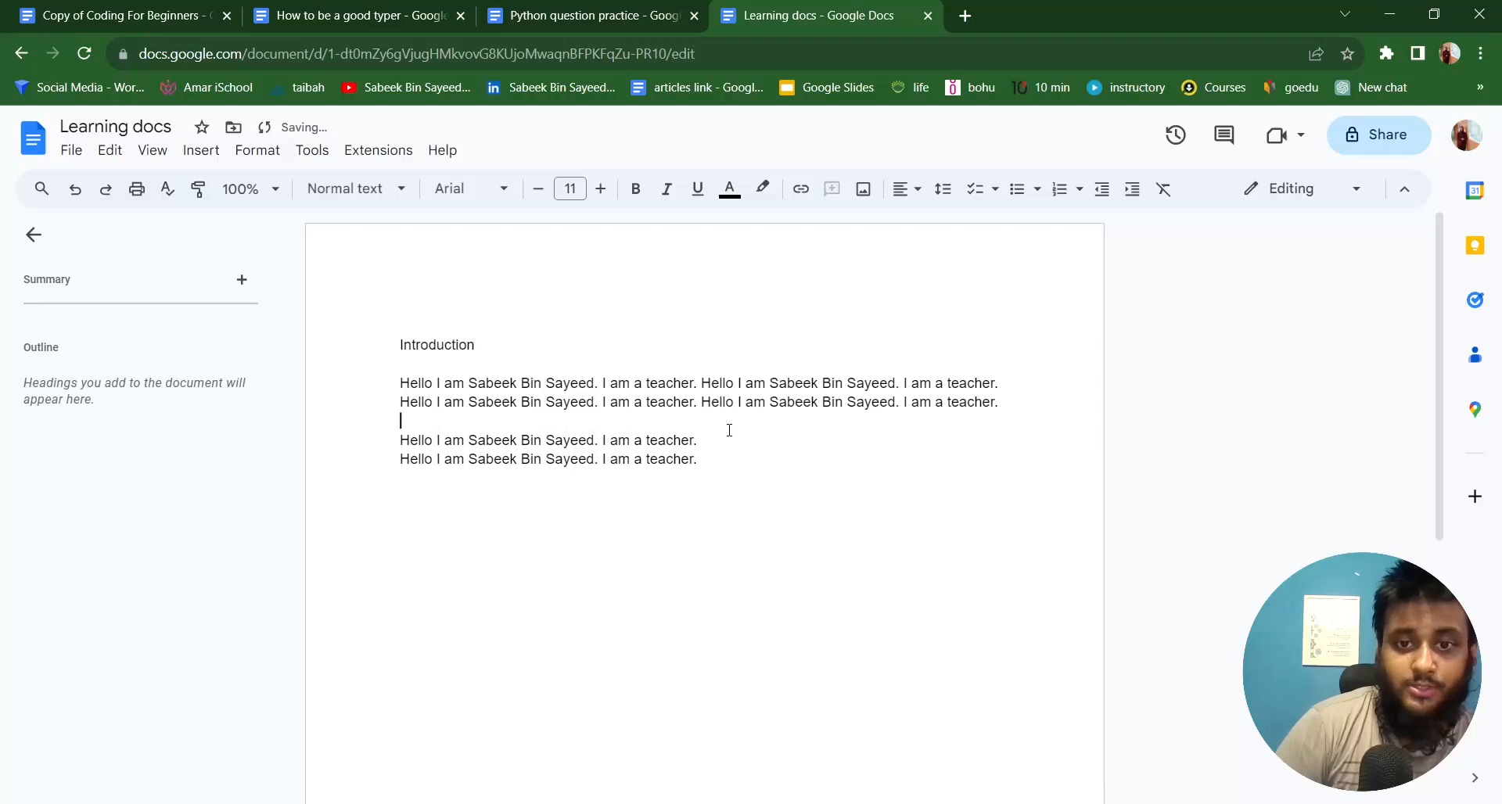
key(ctrl+v)
key(ctrl+v)
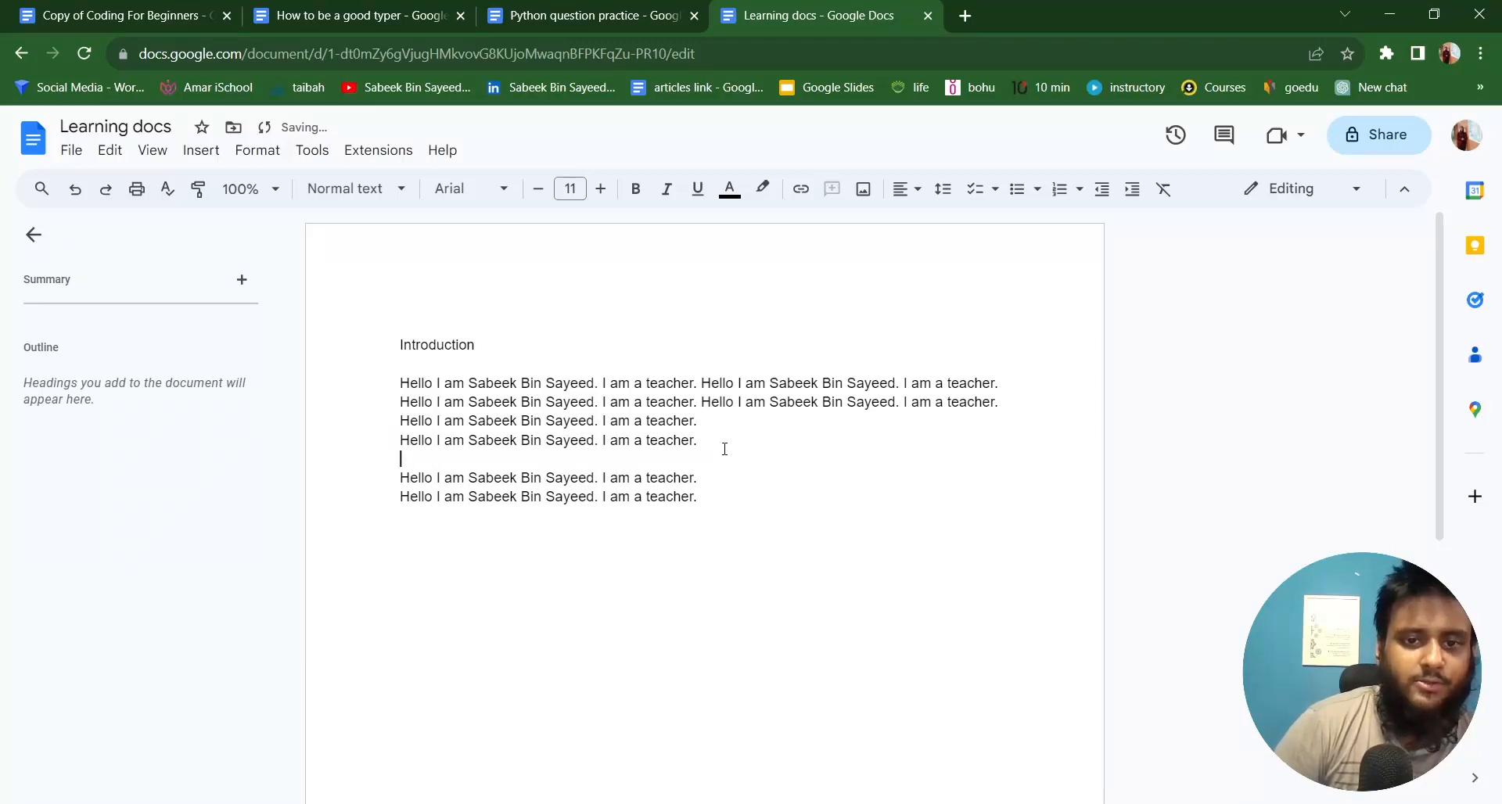
Remove the line breaks and the empty line between the pasted sentences to join them into one continuous paragraph.
click(400, 494)
key(Up)
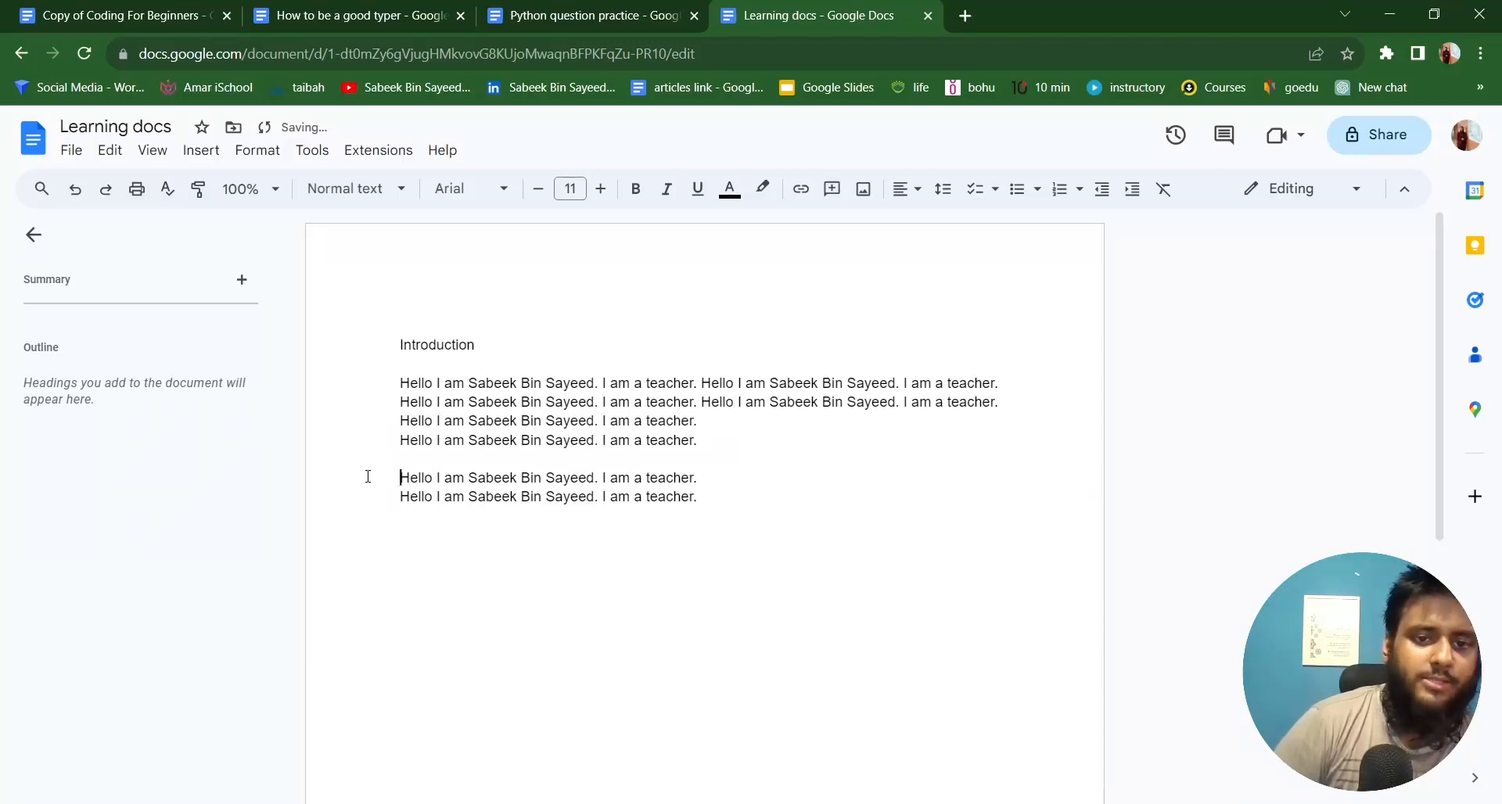
key(BackSpace)
key(BackSpace)
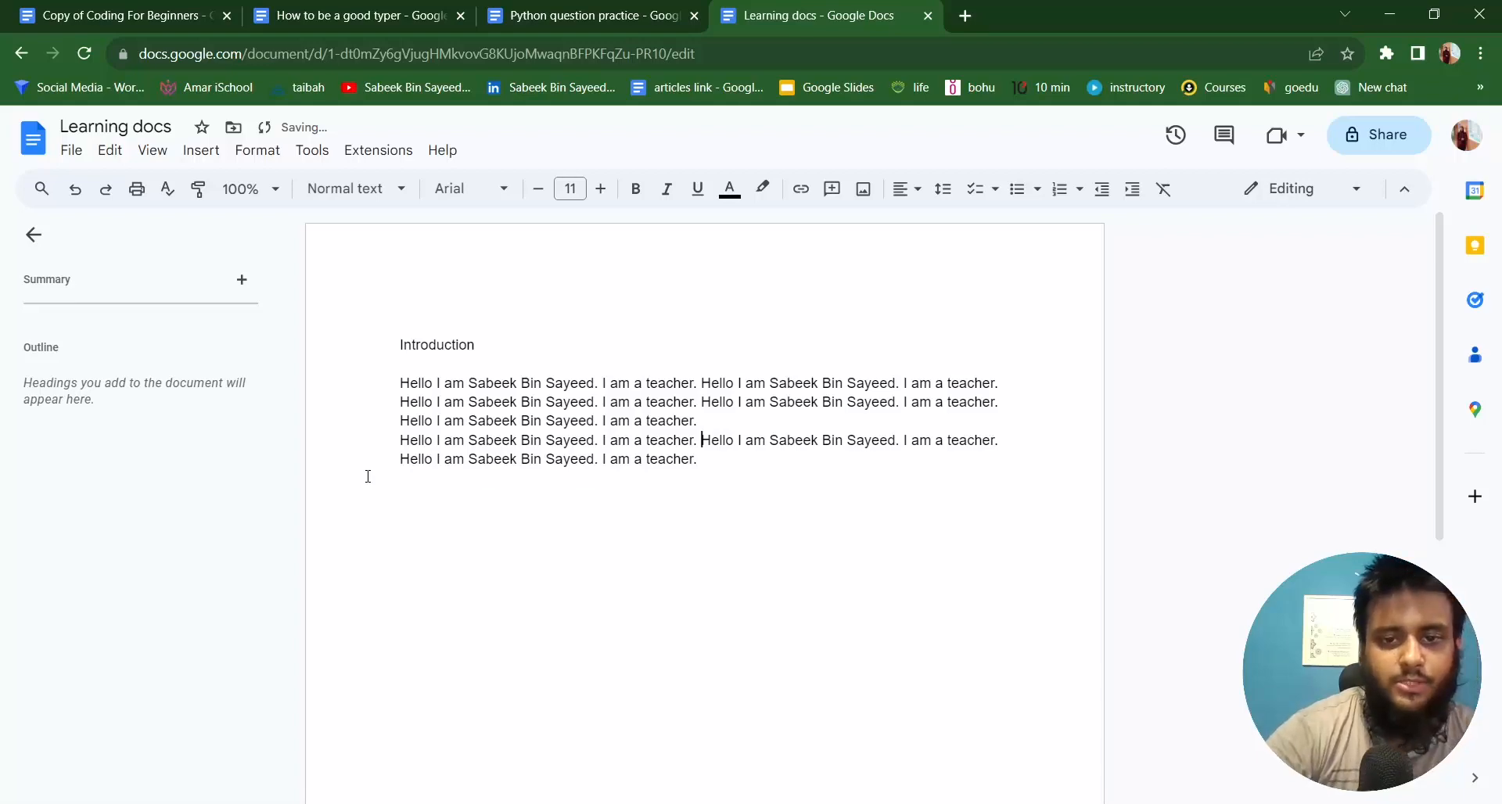
click(393, 443)
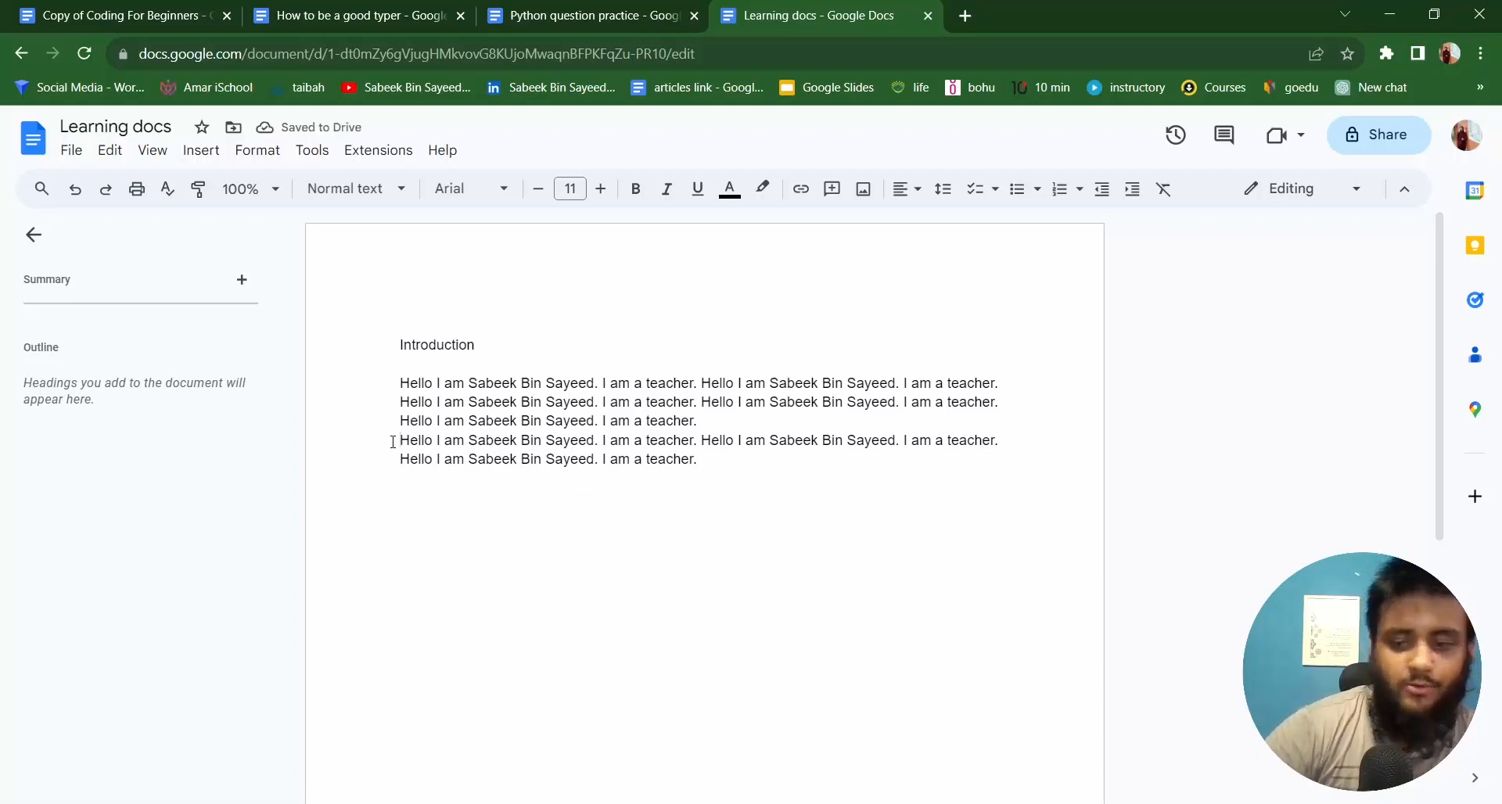
key(BackSpace)
click(393, 460)
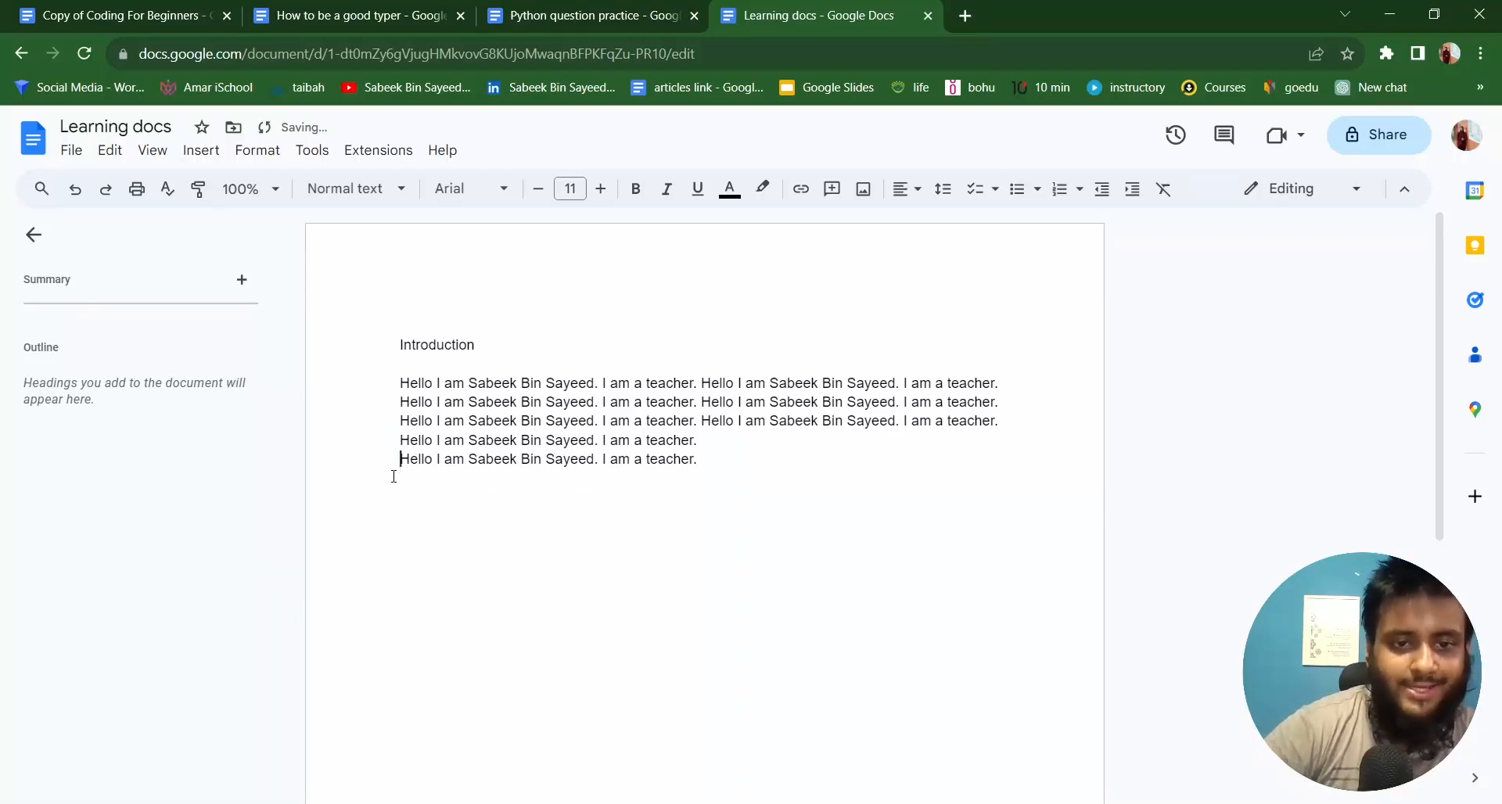
key(BackSpace)
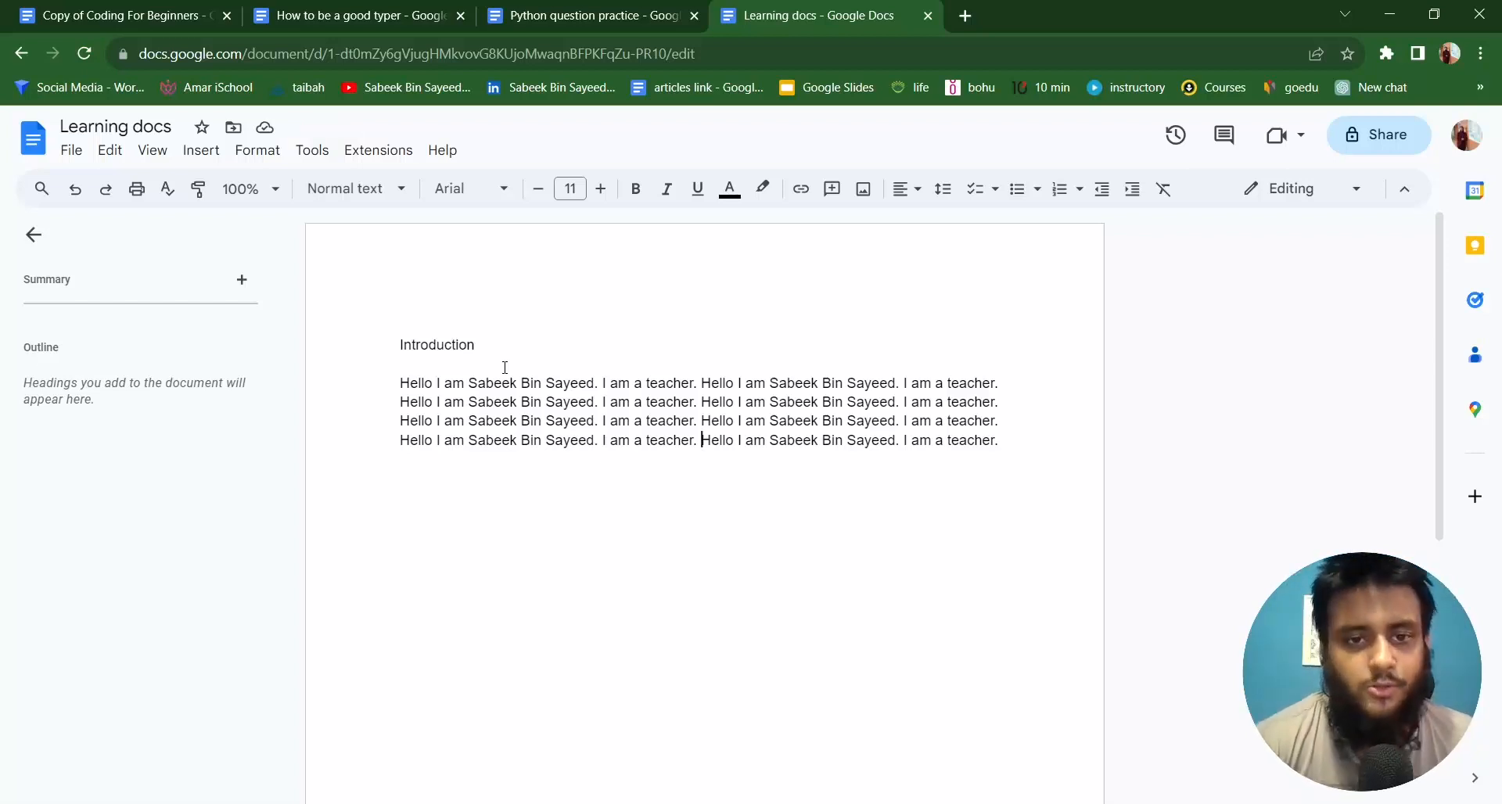
Apply the Title paragraph style to the "Introduction" line.
click(397, 344)
drag(400, 345, 510, 344)
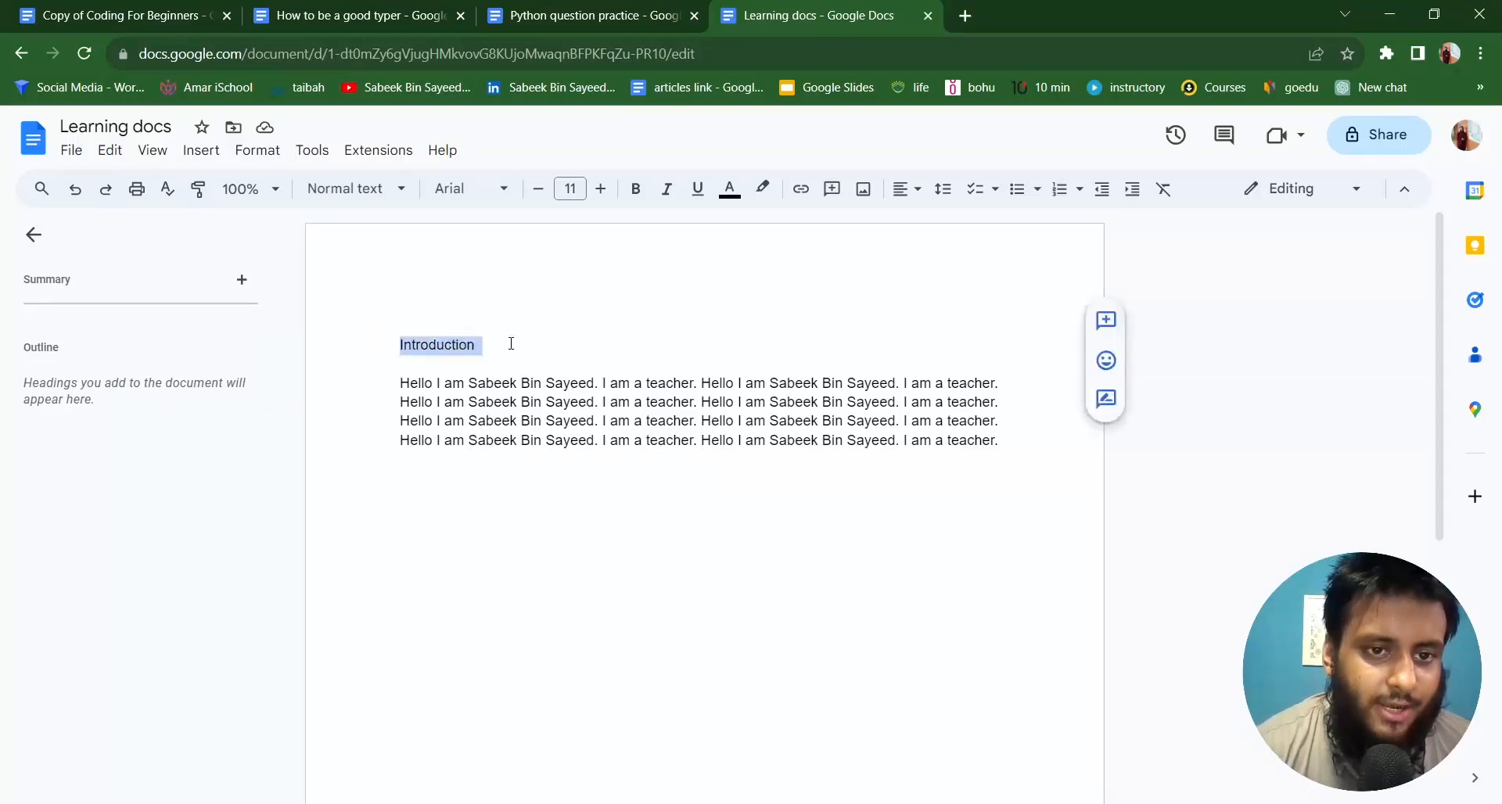
click(355, 196)
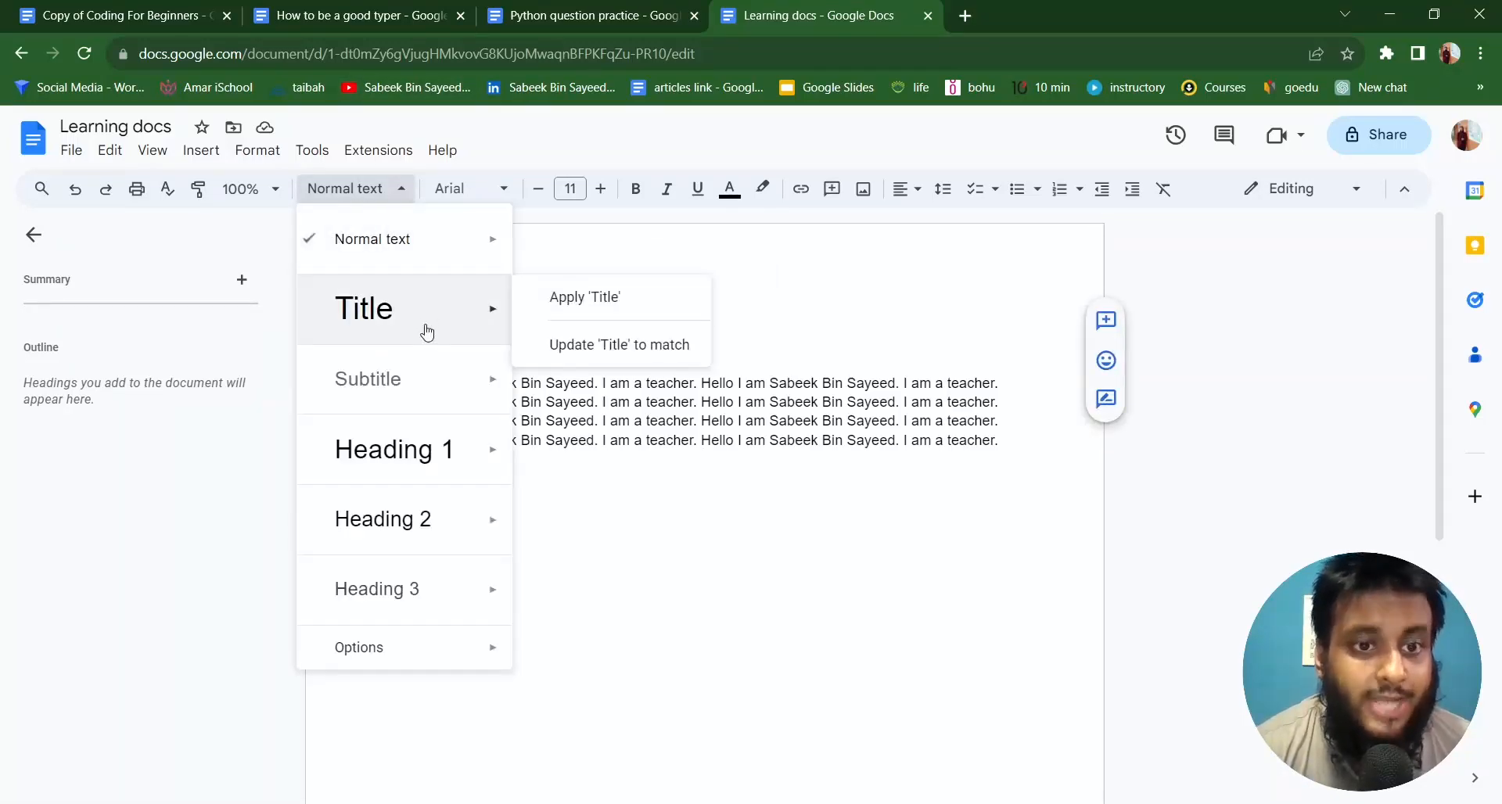
mouse_move(435, 443)
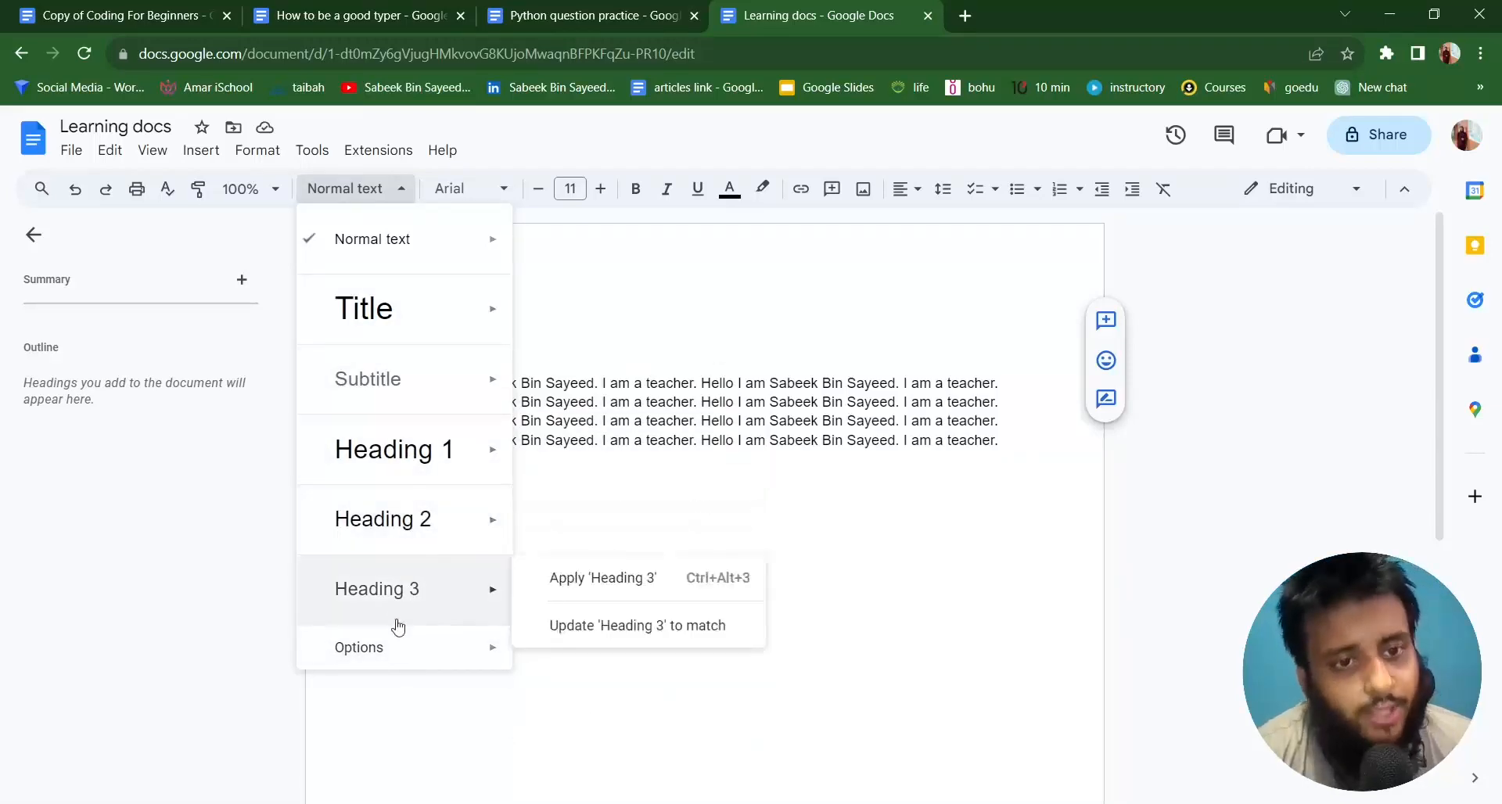
mouse_move(369, 342)
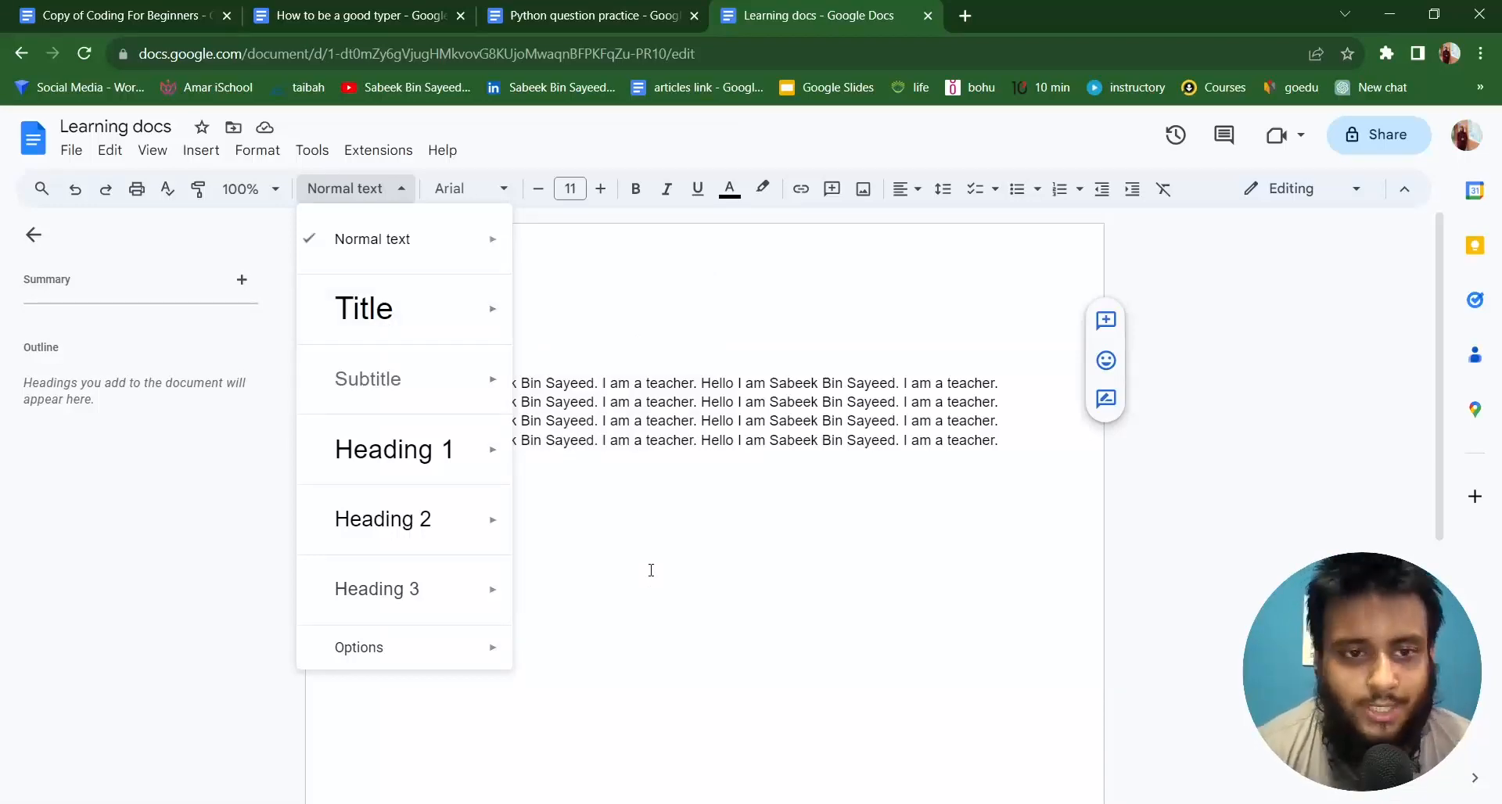
click(434, 311)
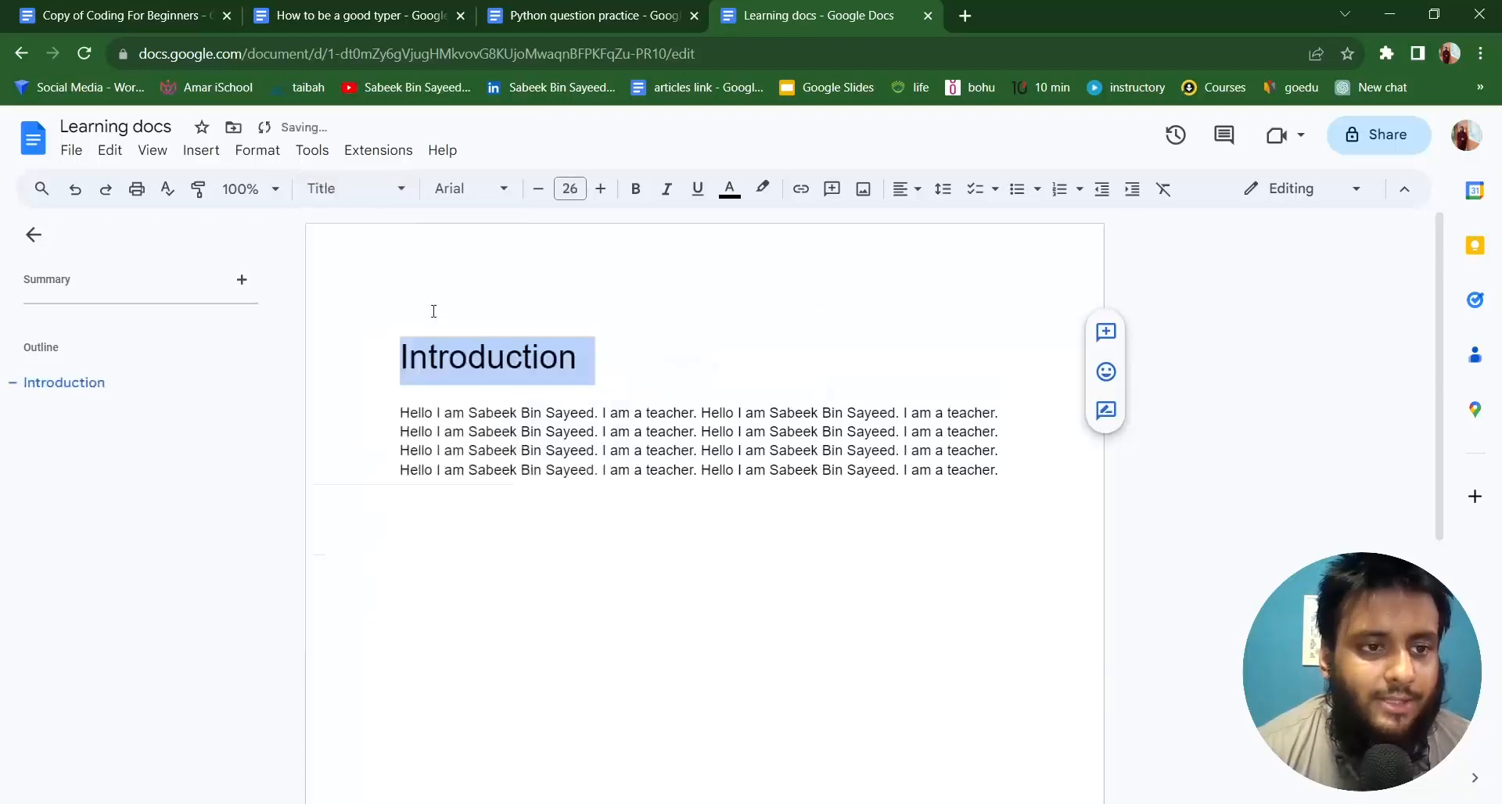
Add the lines "Chapter 1", "Chapter 2" and "Chapter 3" below the introduction paragraph, with blank space between them.
click(1041, 468)
key(Return)
key(Return)
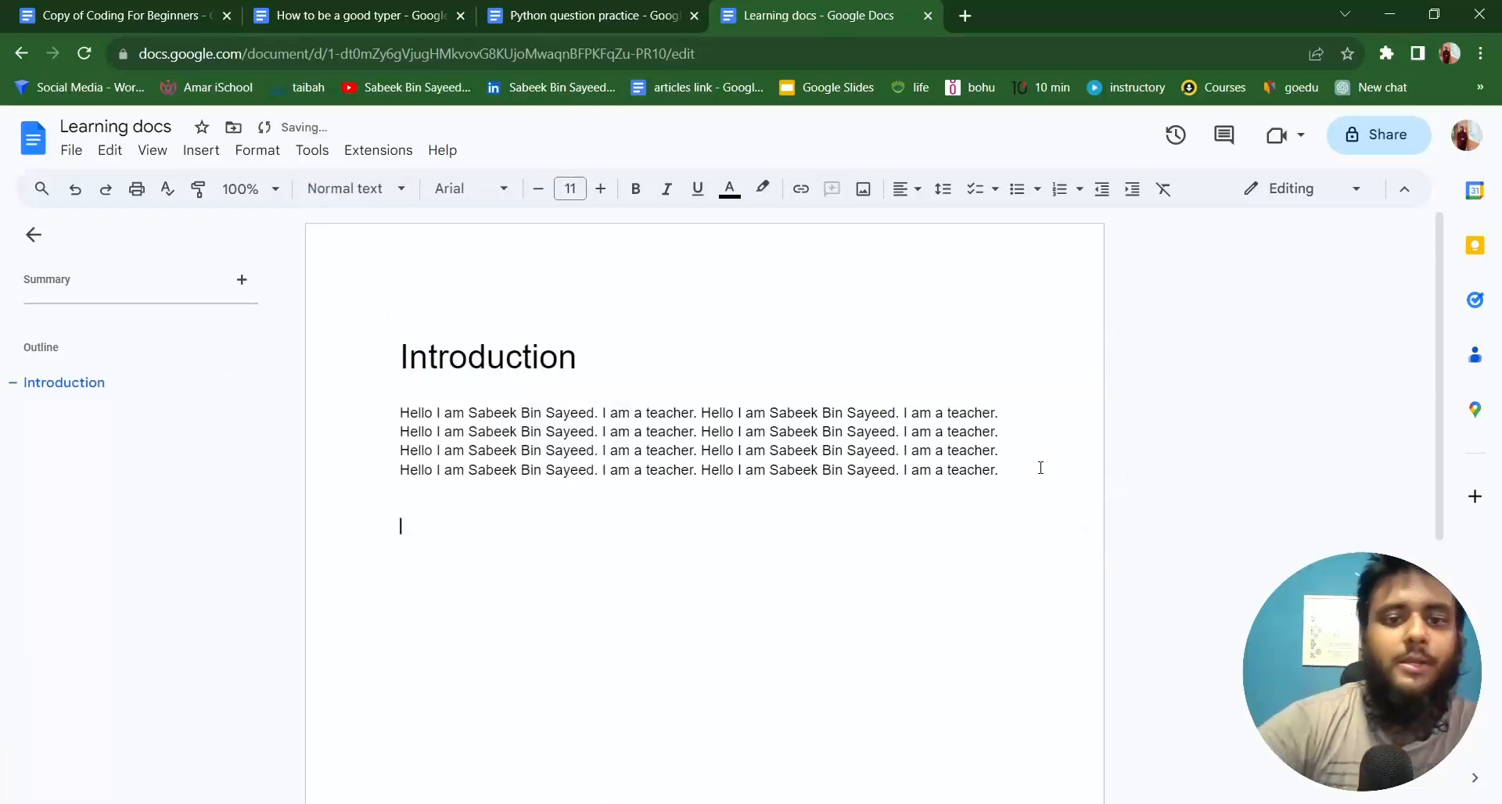
text(Chapter 1)
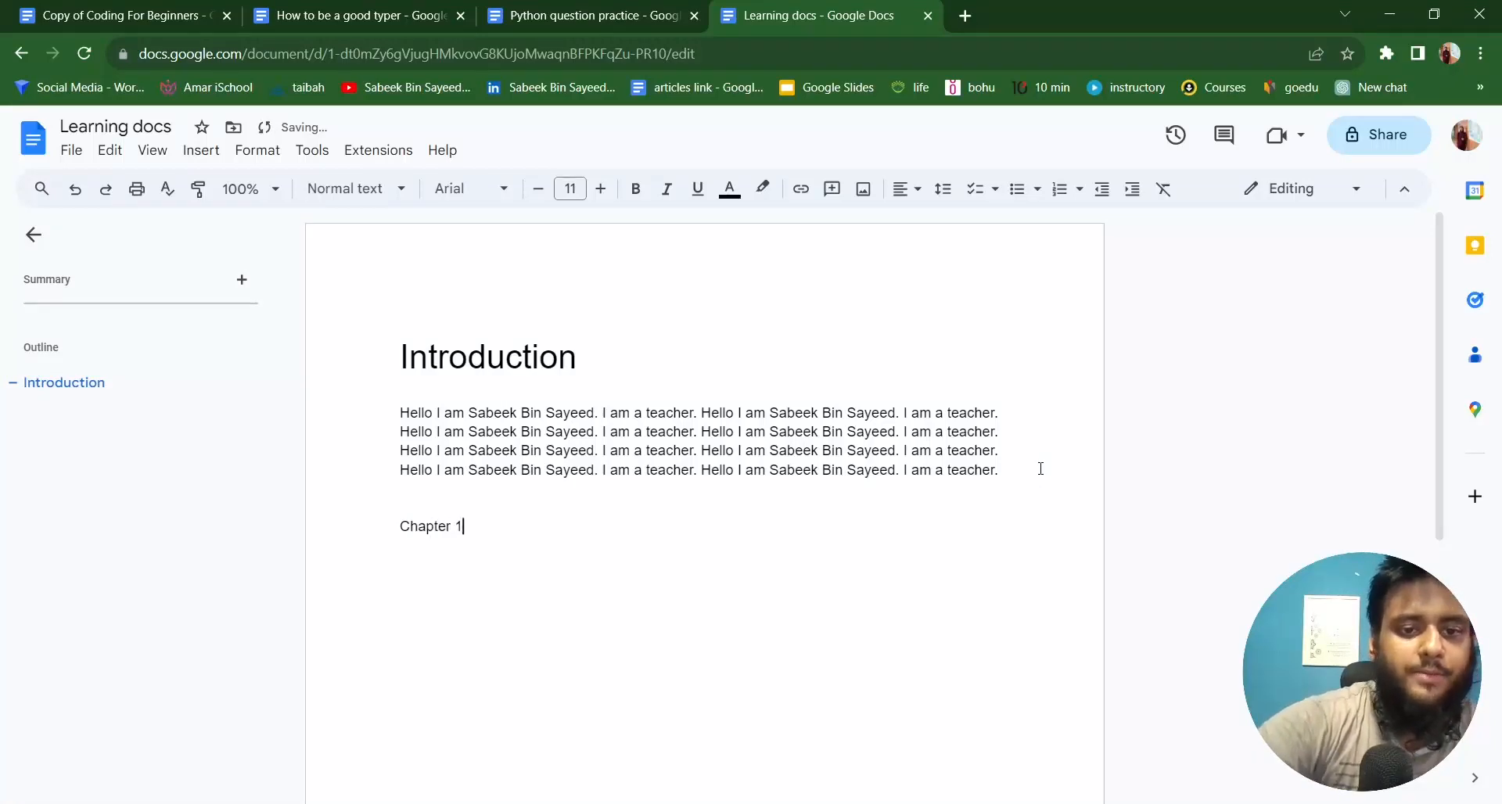
key(Return)
key(Return)
text(Chpa)
key(BackSpace)
key(BackSpace)
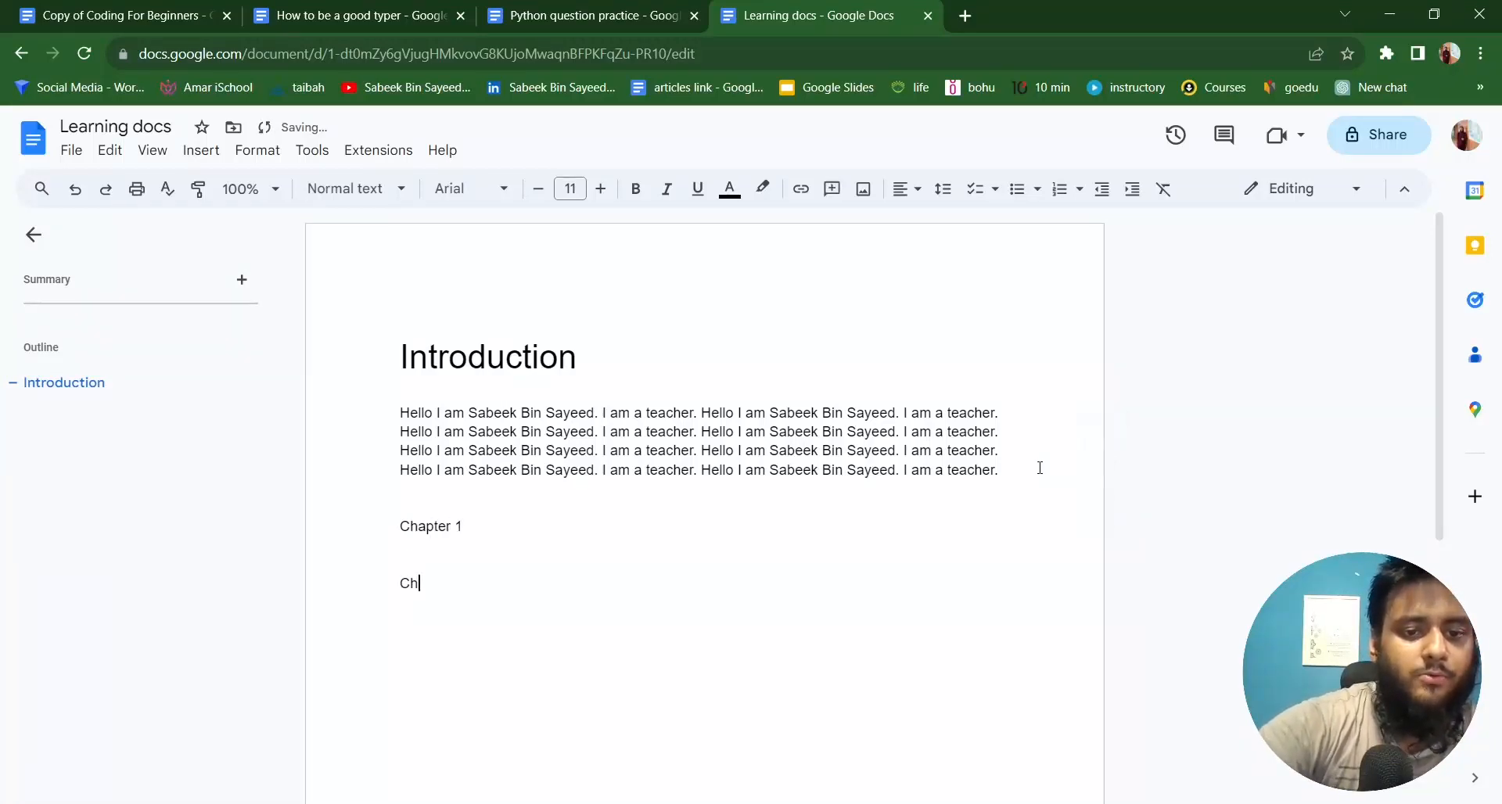
text(apter 2)
key(Return)
key(Return)
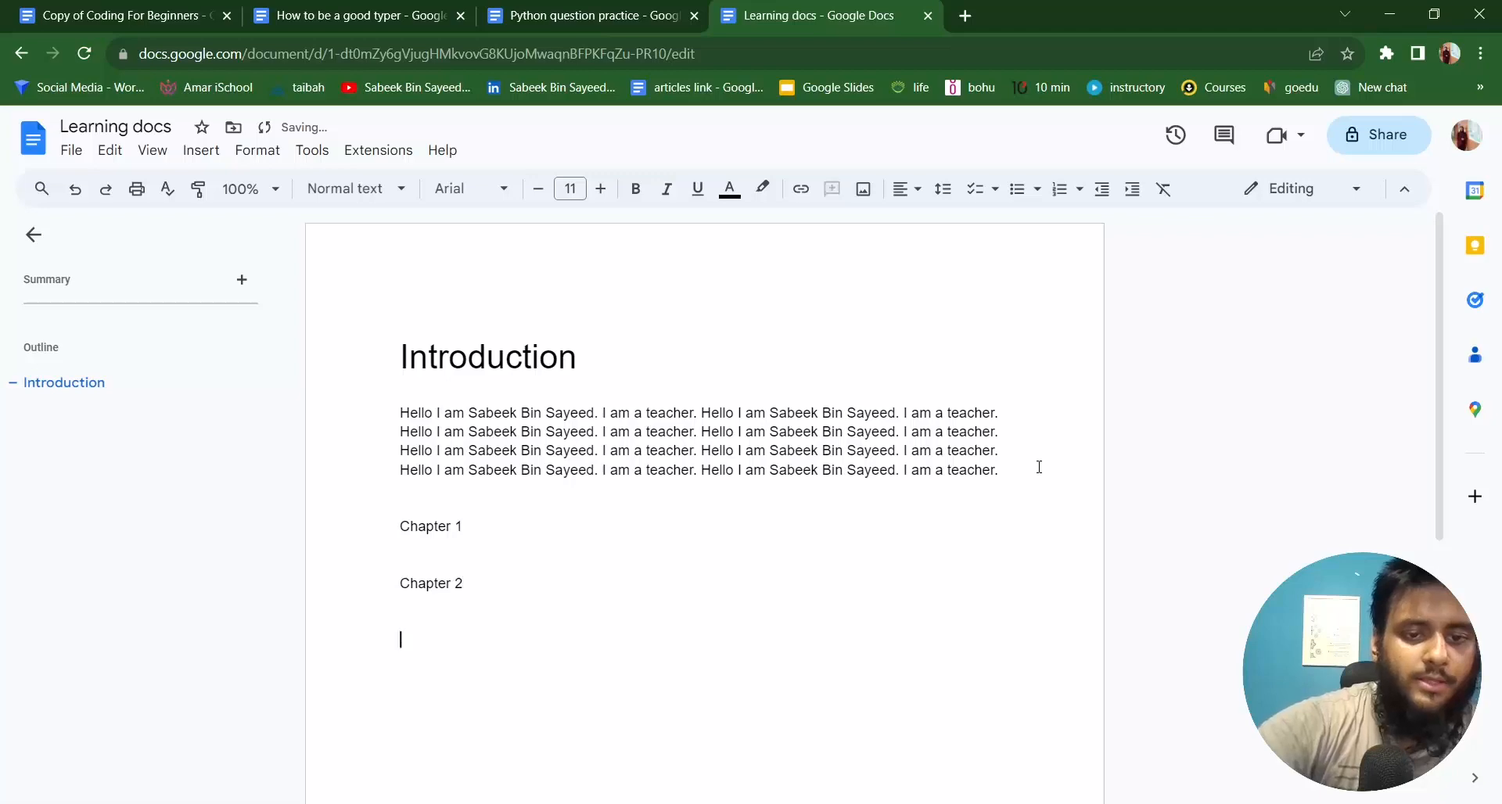
text(Chapter 3)
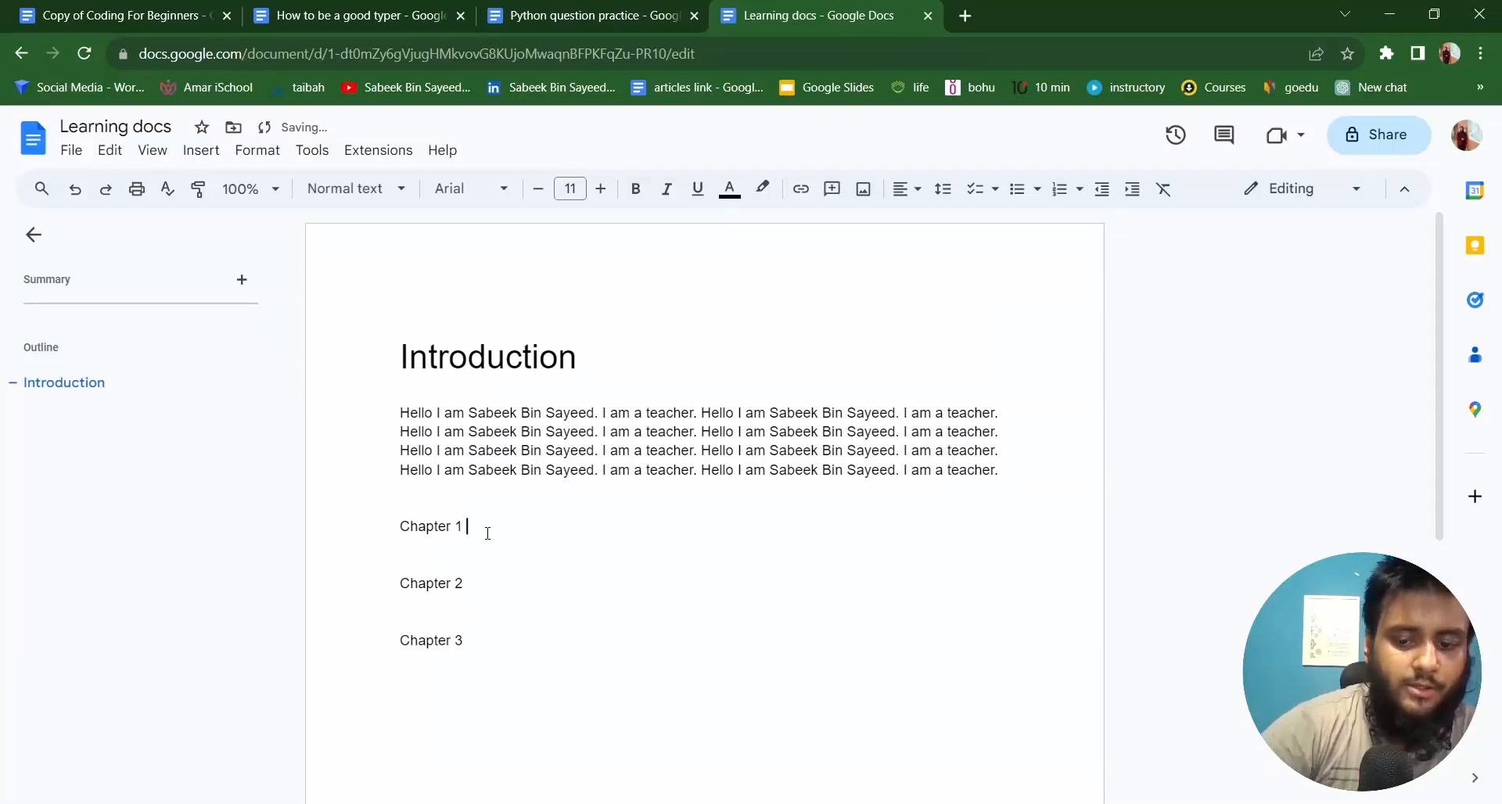
Append the names ": ABC", ": DEF" and ": XYZ" to the Chapter 1, Chapter 2 and Chapter 3 lines.
text( : ABC)
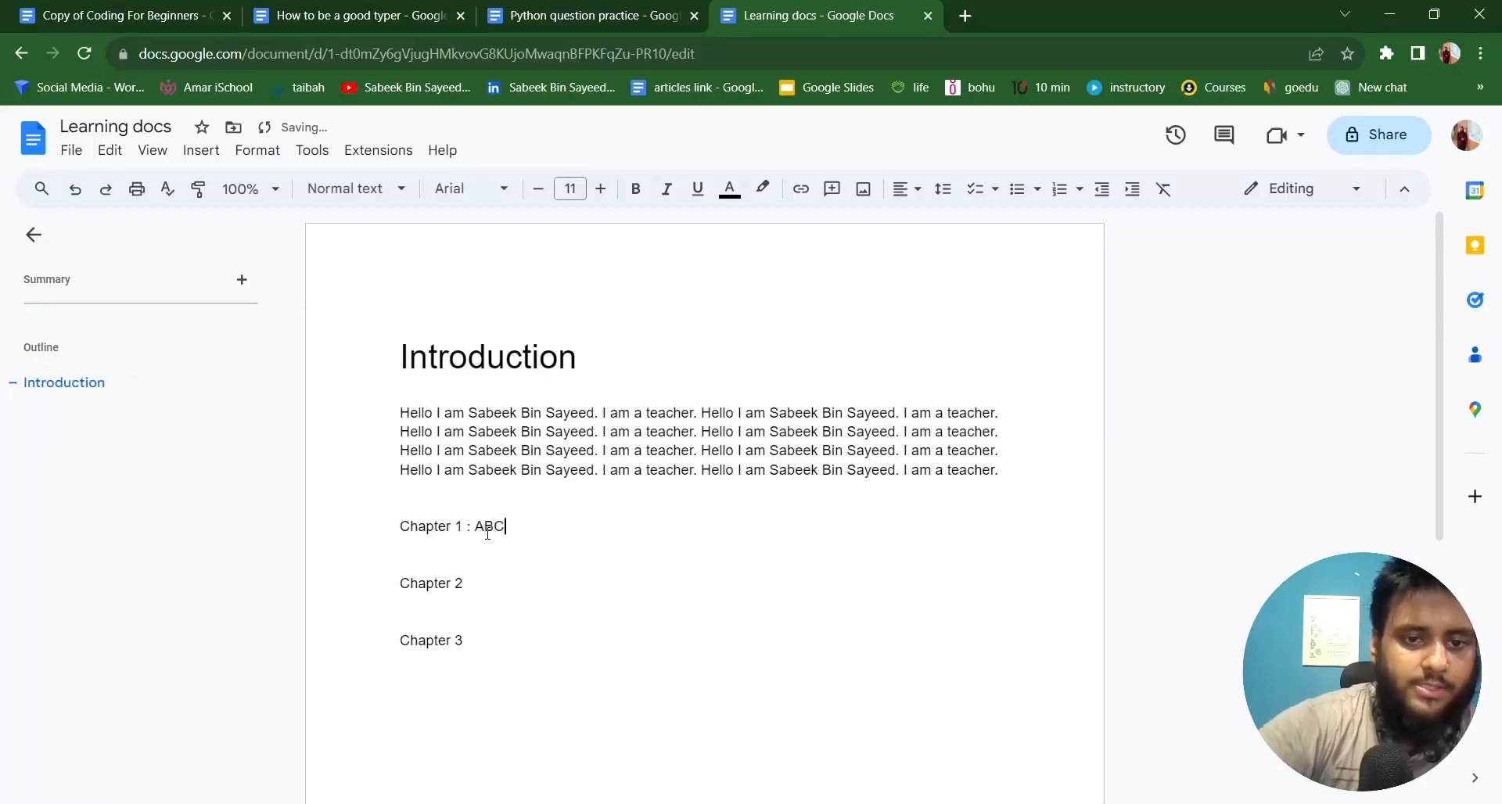
click(492, 596)
click(481, 580)
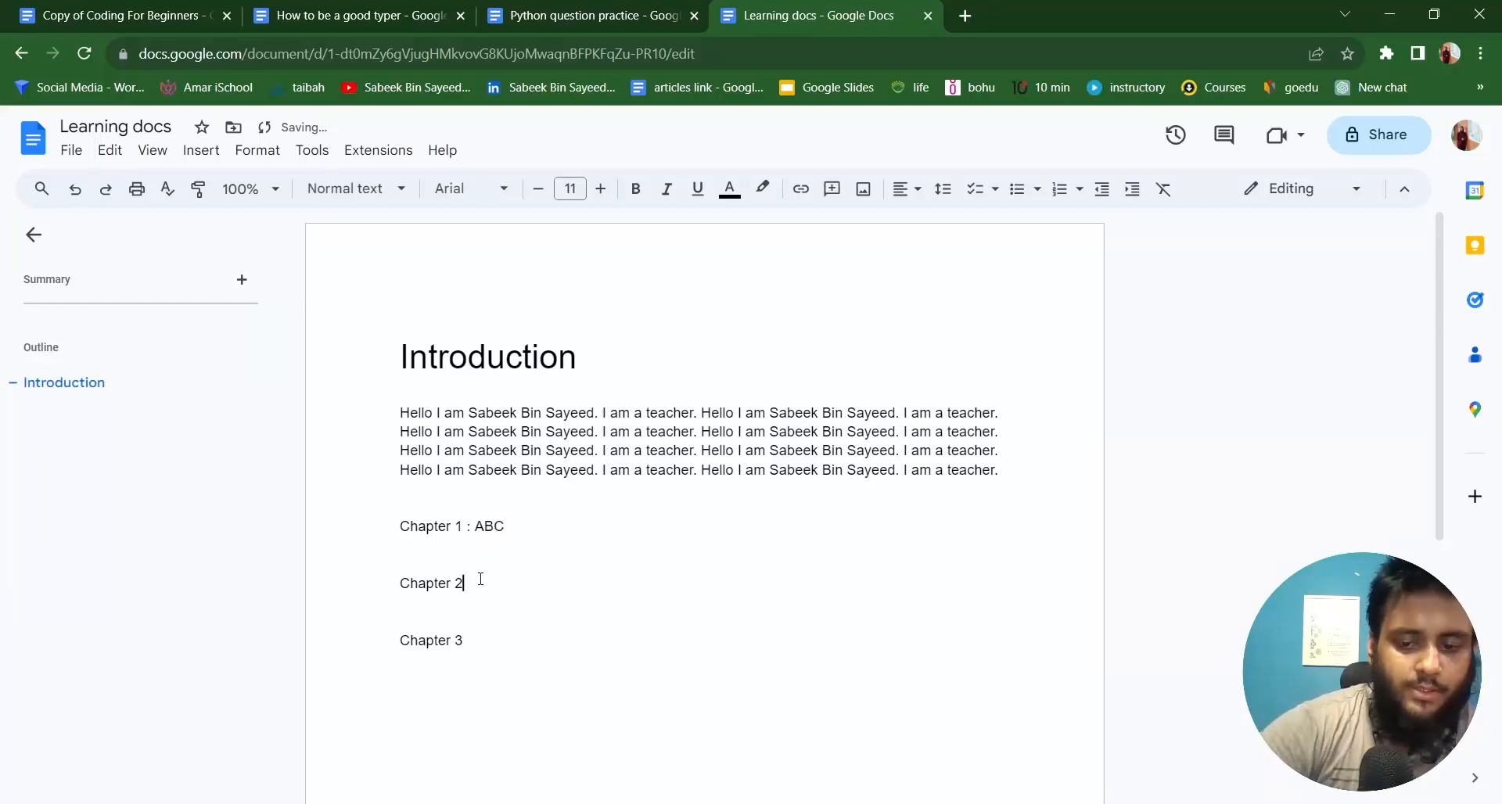
text(: DEF)
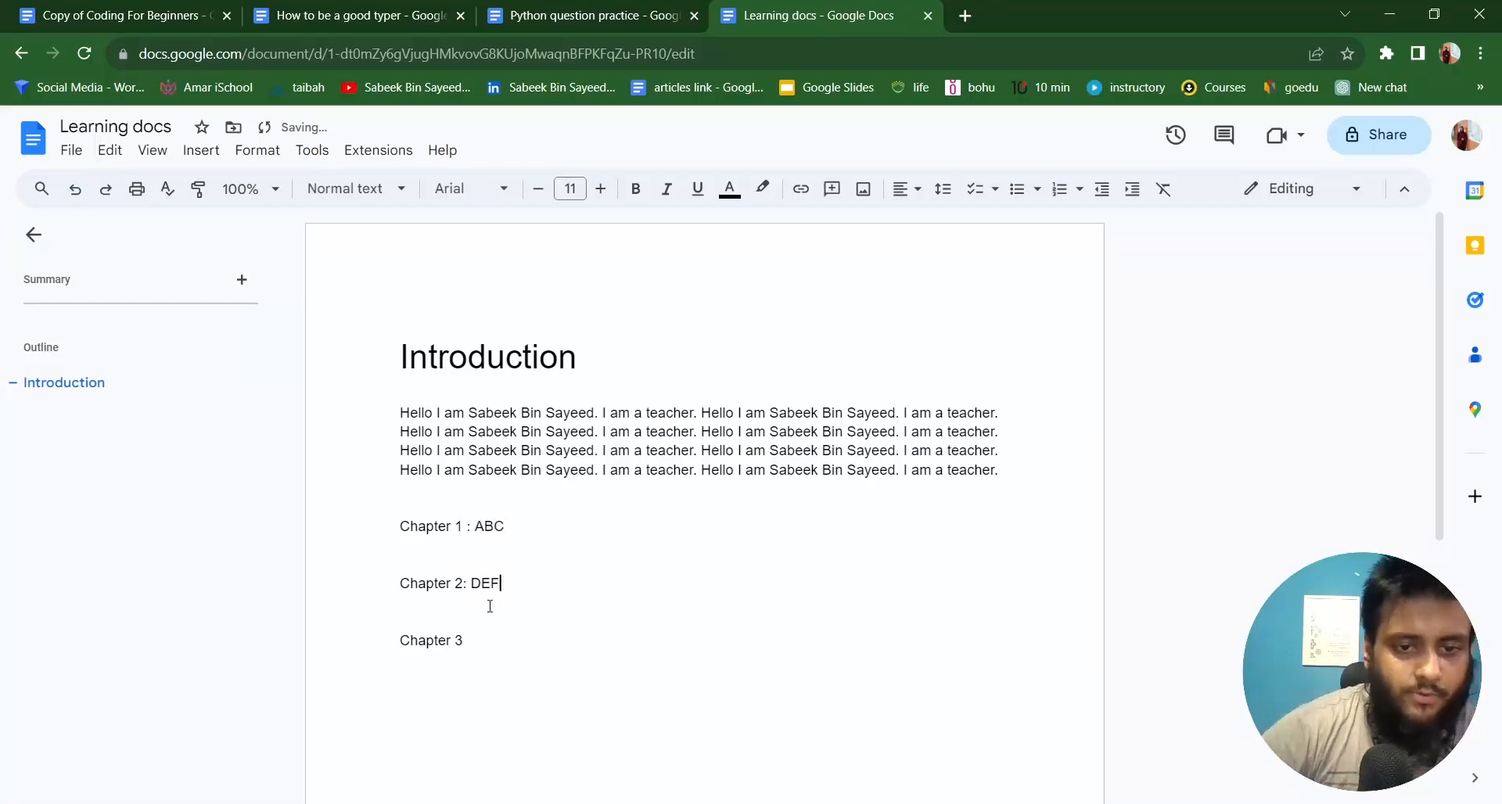
click(490, 606)
click(489, 636)
text(:)
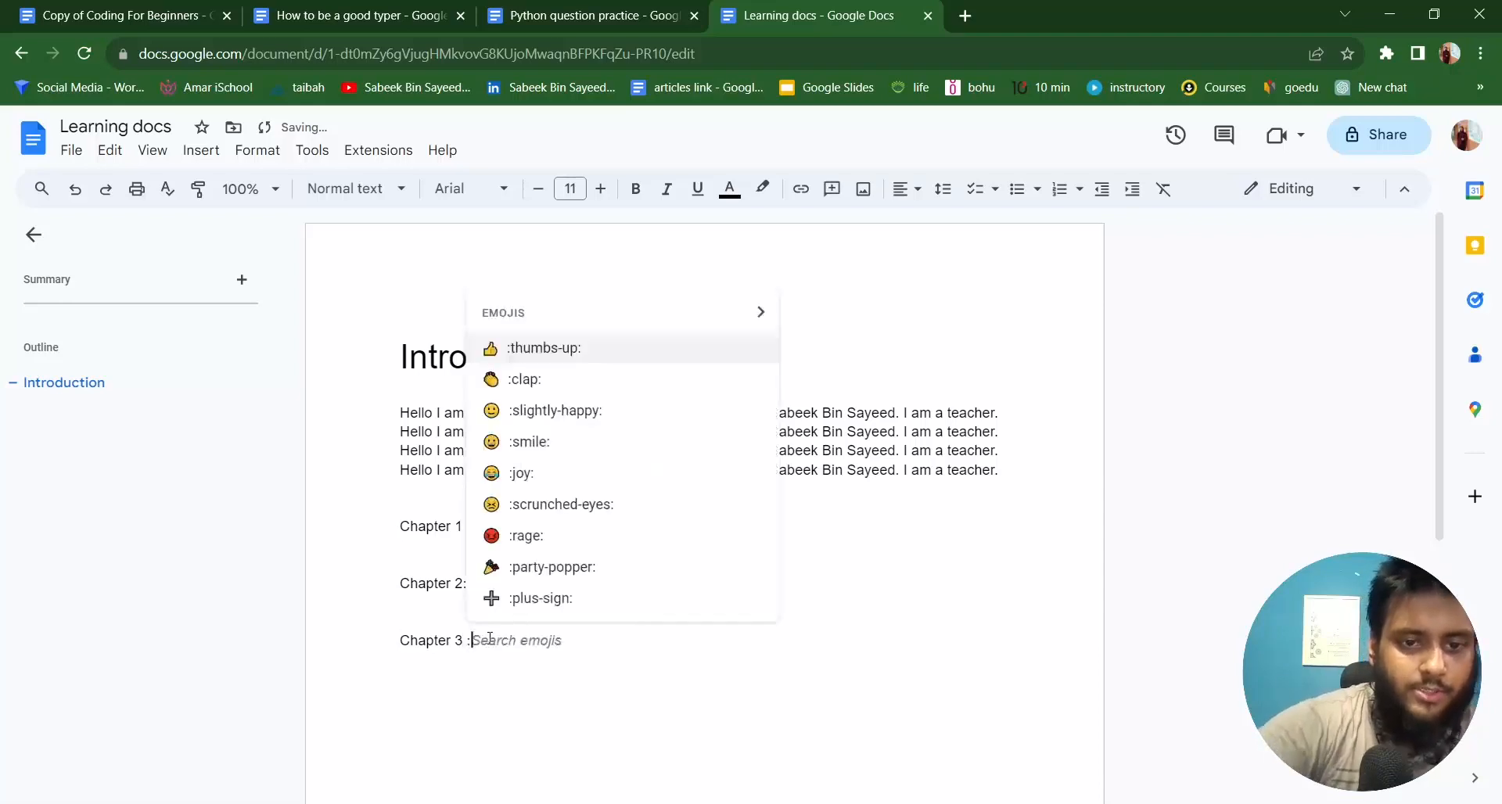
text( XYZ)
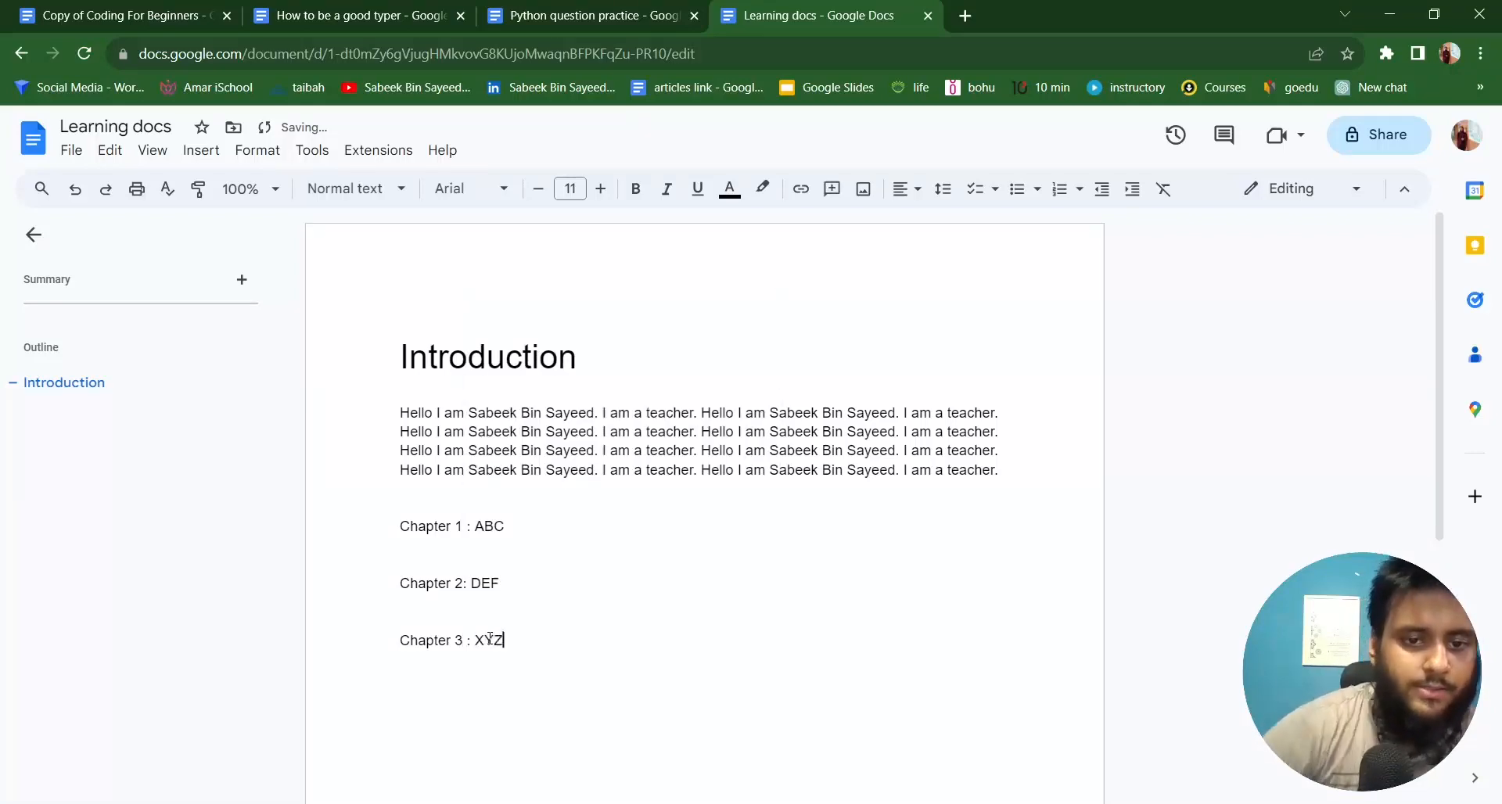
Copy the whole introduction paragraph and paste it under each of the three chapter lines.
drag(1024, 474, 367, 421)
key(ctrl+c)
click(435, 544)
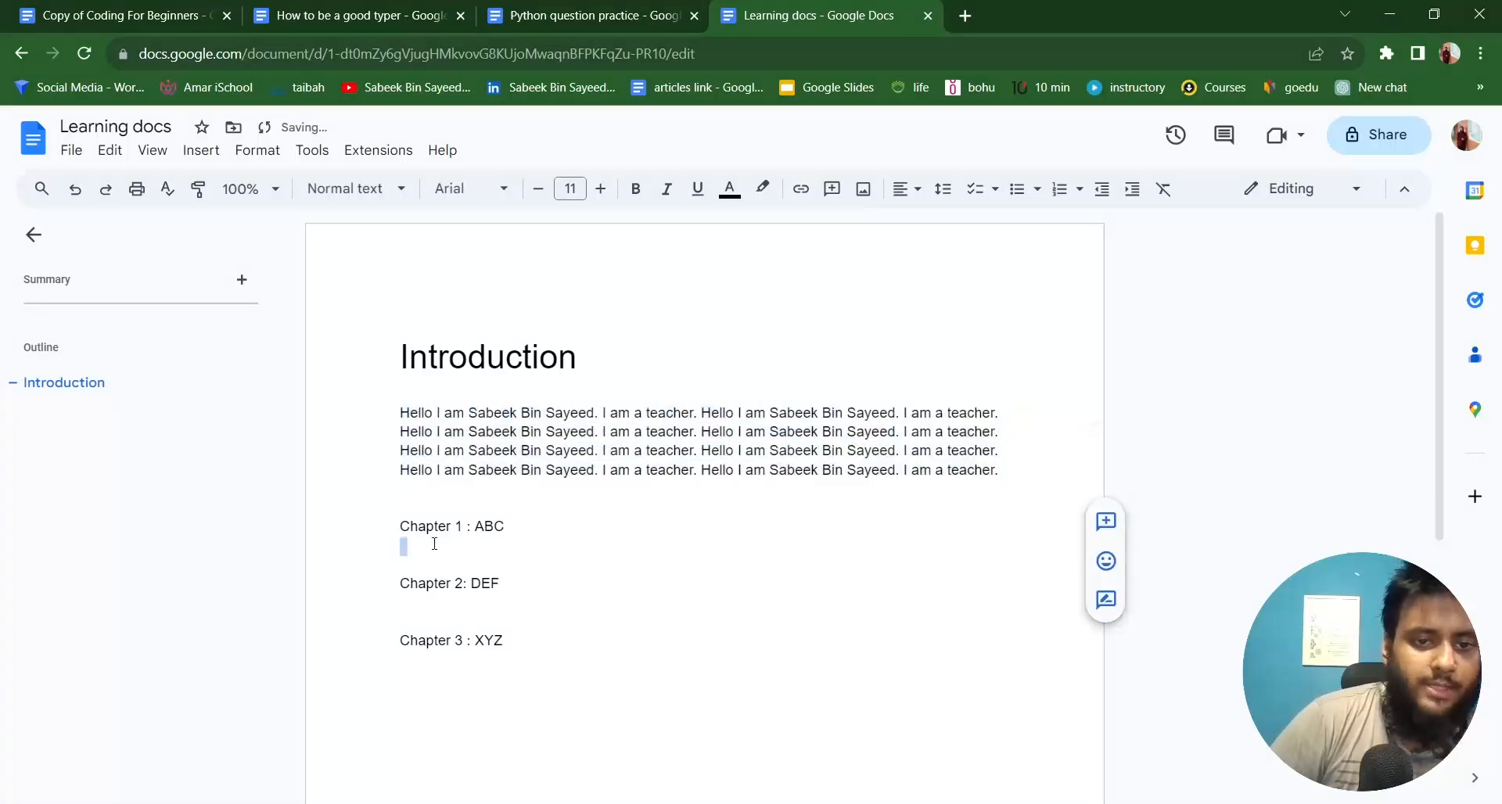
key(ctrl+v)
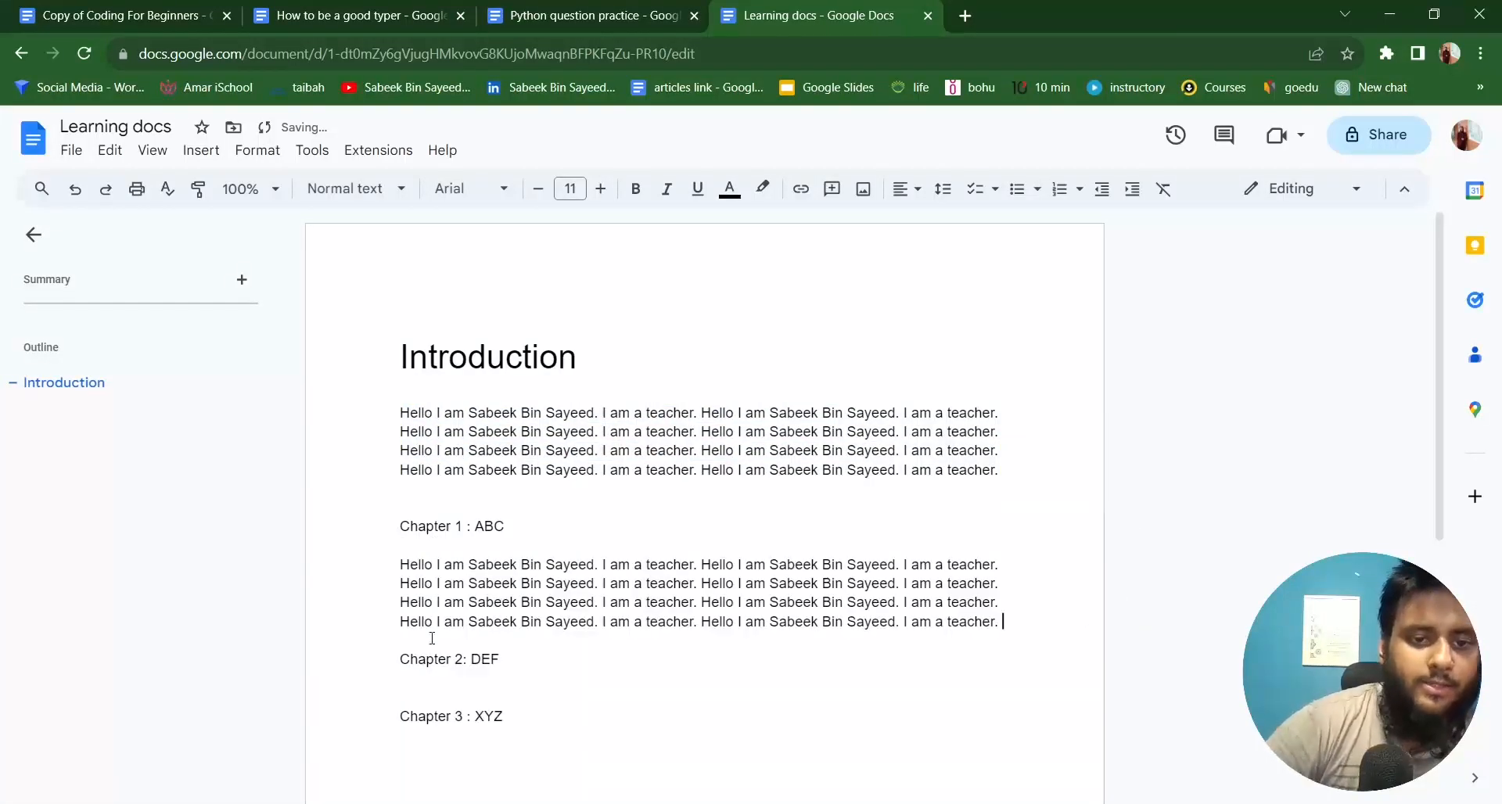
click(449, 674)
key(Return)
key(ctrl+v)
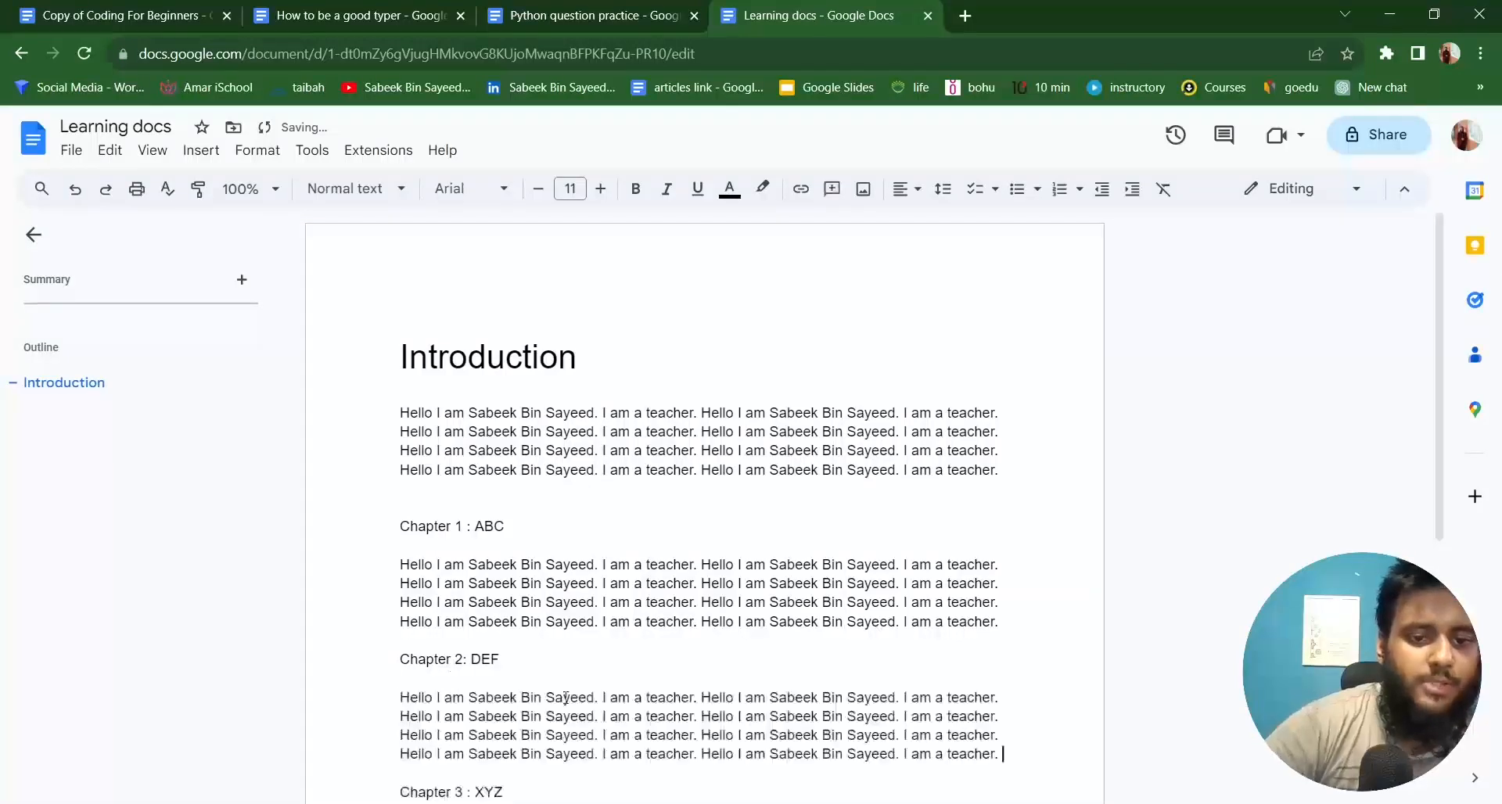
scroll(547, 586, down, 4)
click(525, 565)
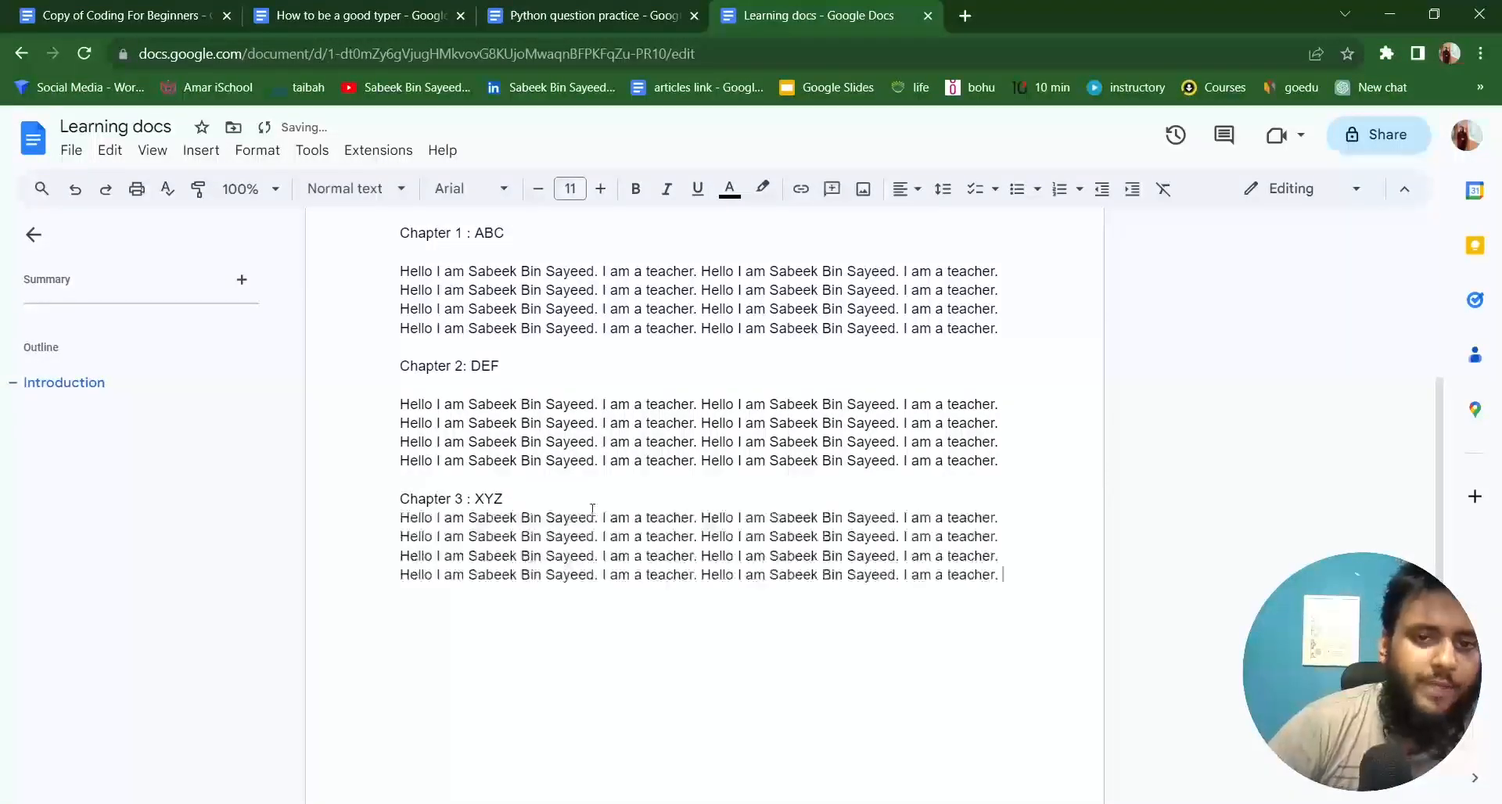
scroll(592, 508, up, 3)
drag(400, 434, 512, 430)
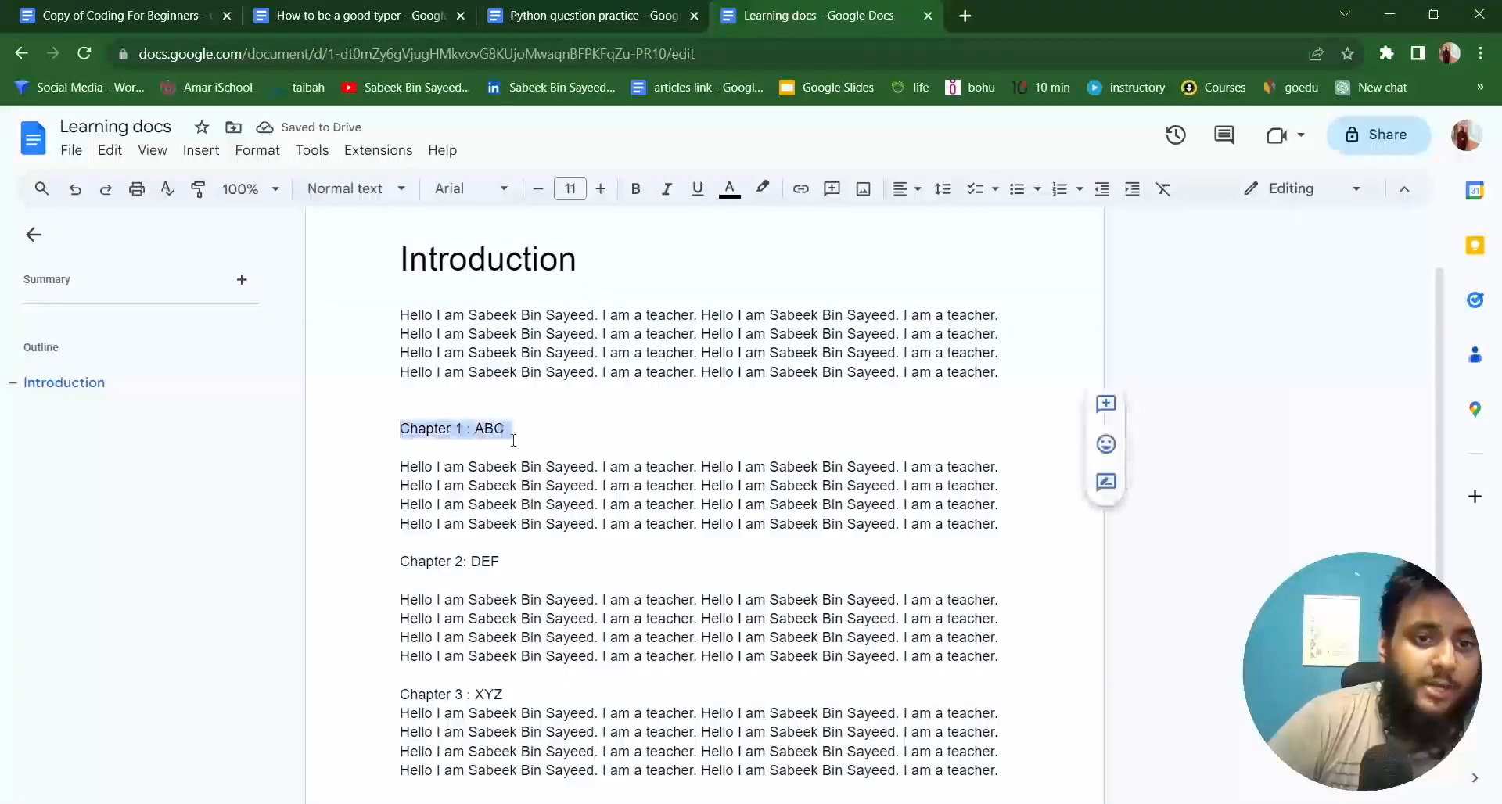
click(372, 193)
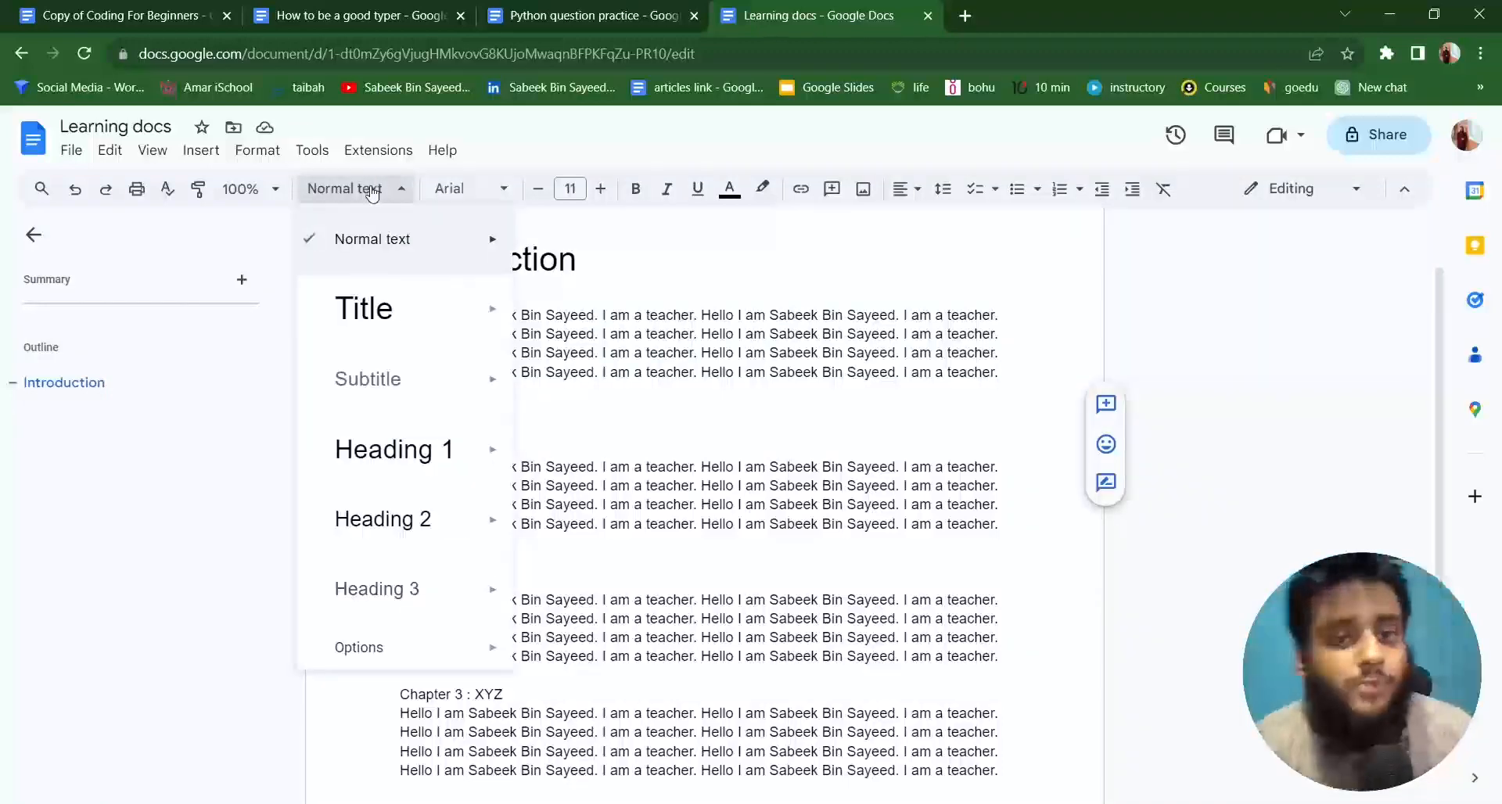
mouse_move(325, 318)
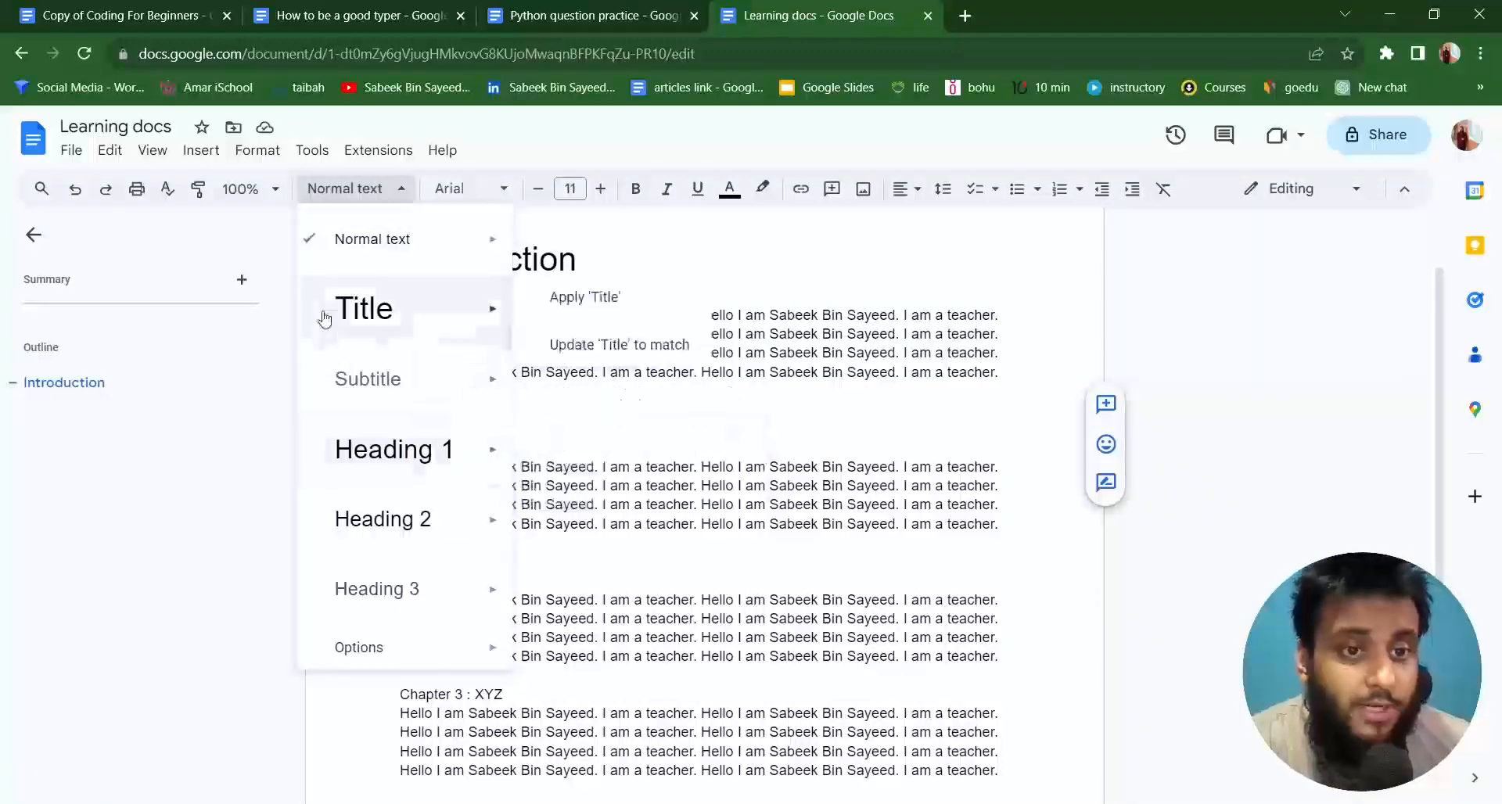
mouse_move(439, 381)
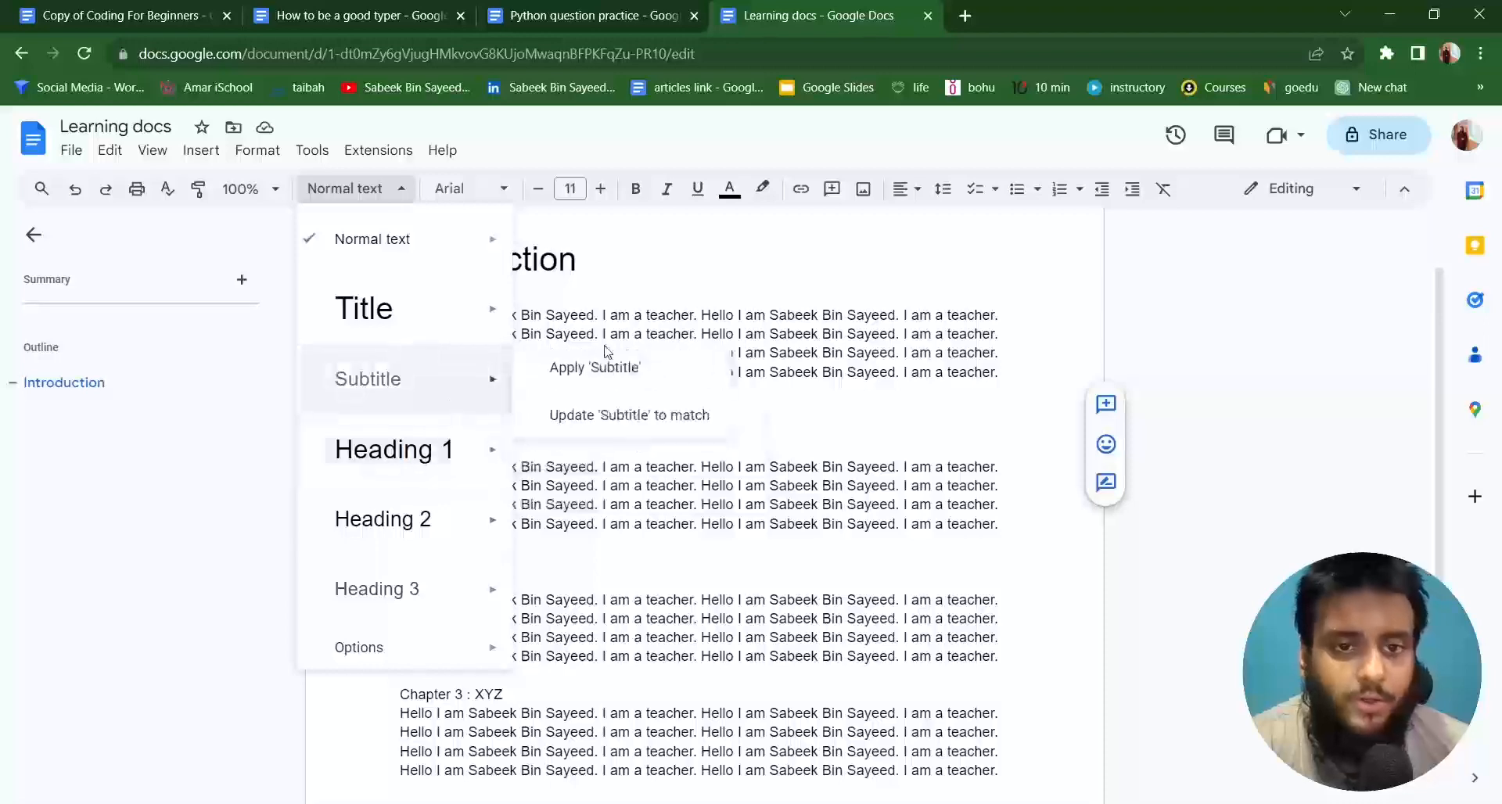
click(618, 301)
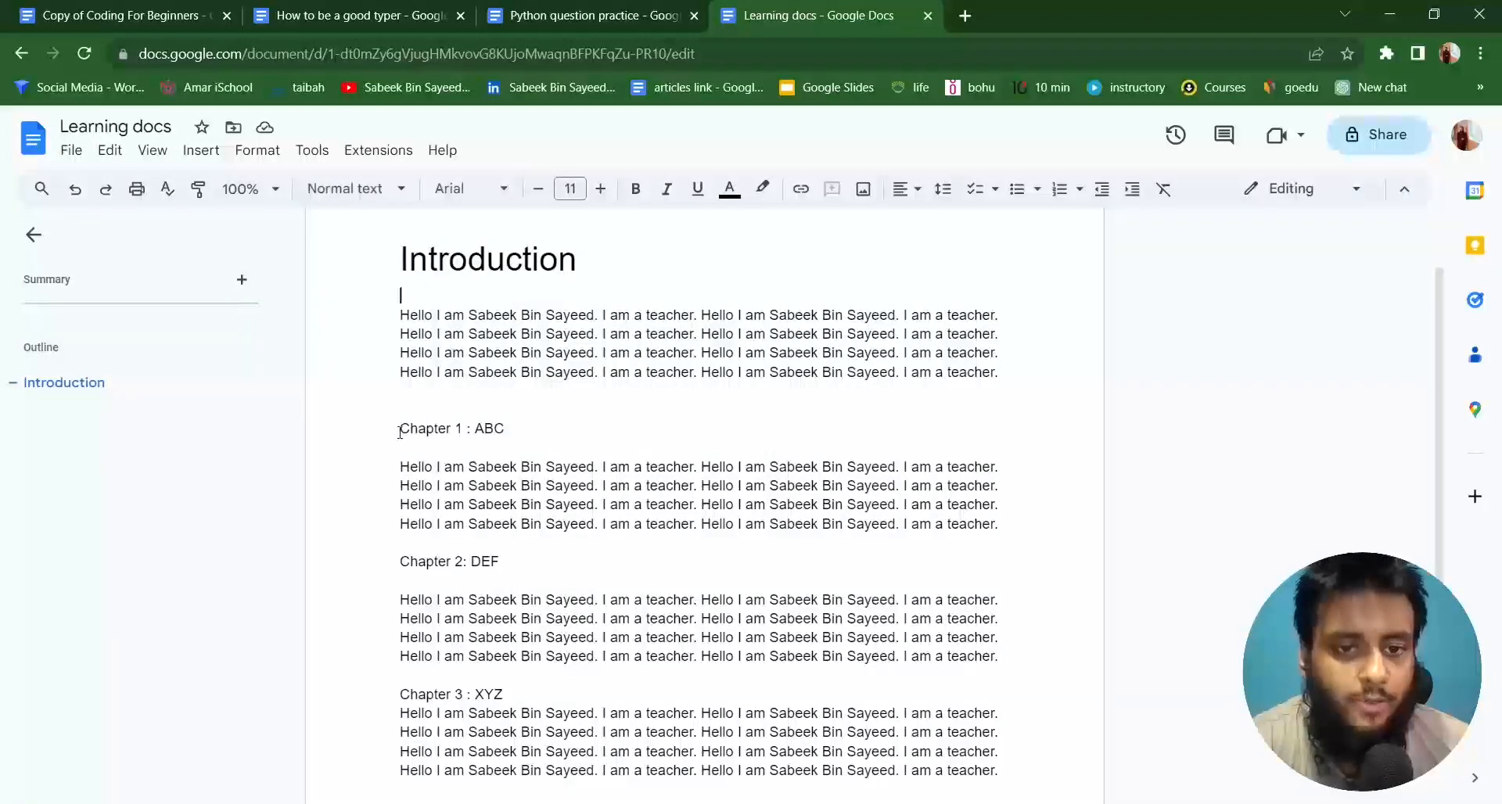
Replace the line "Chapter 1 : ABC" with "Education" and the line "Chapter 2: DEF" with "Experience".
drag(400, 432, 528, 429)
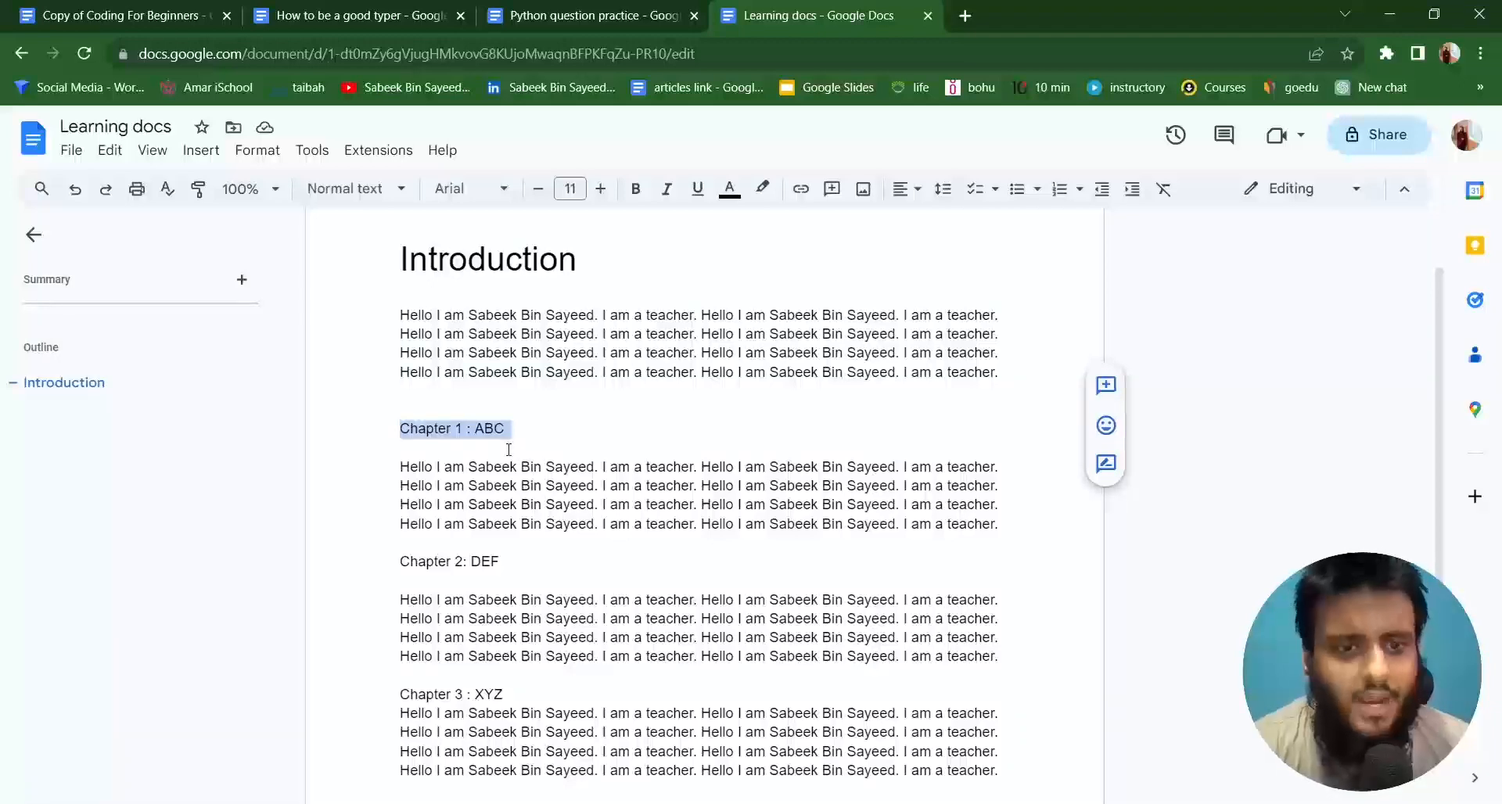
text(Education)
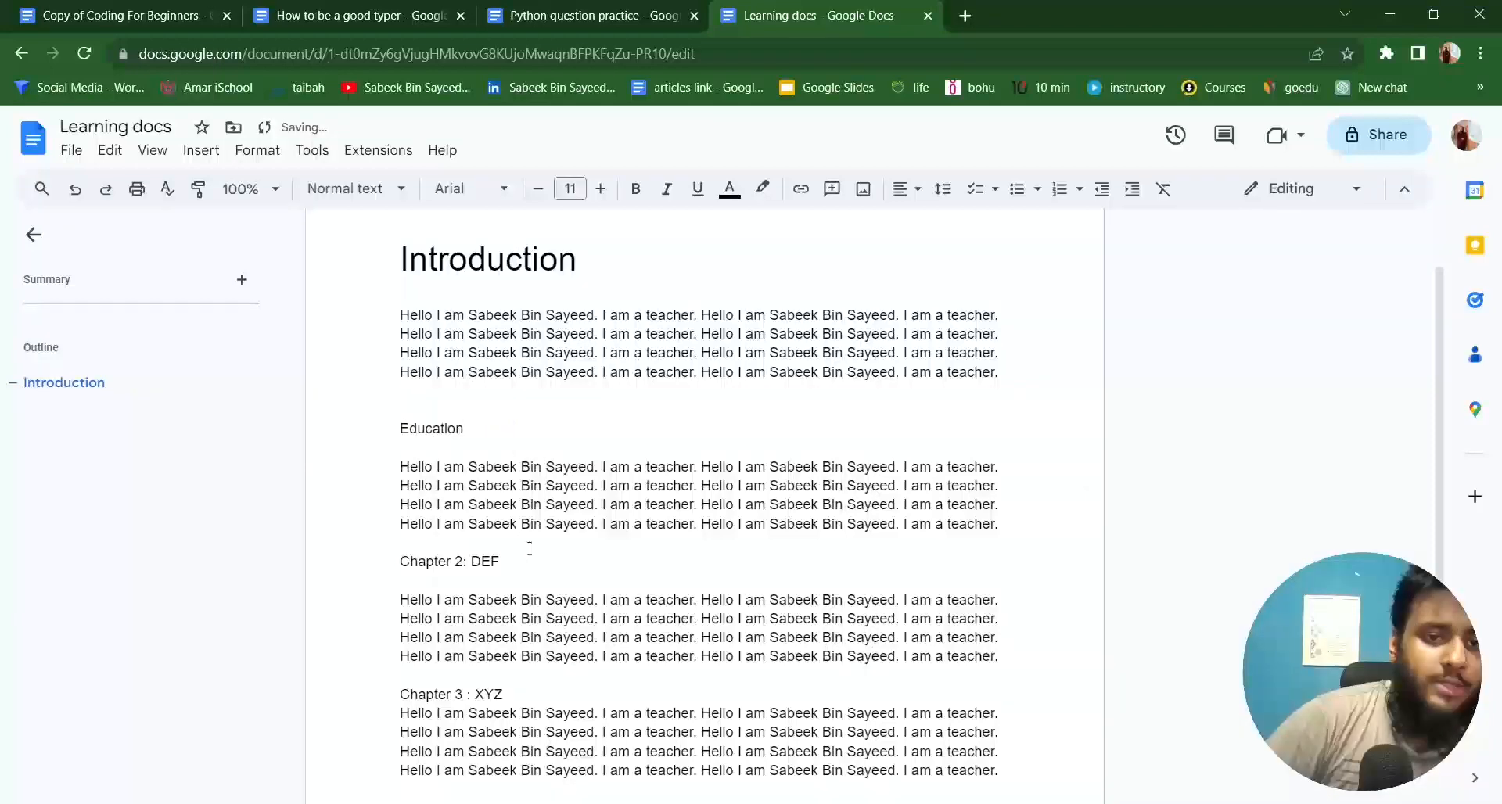
double_click(426, 553)
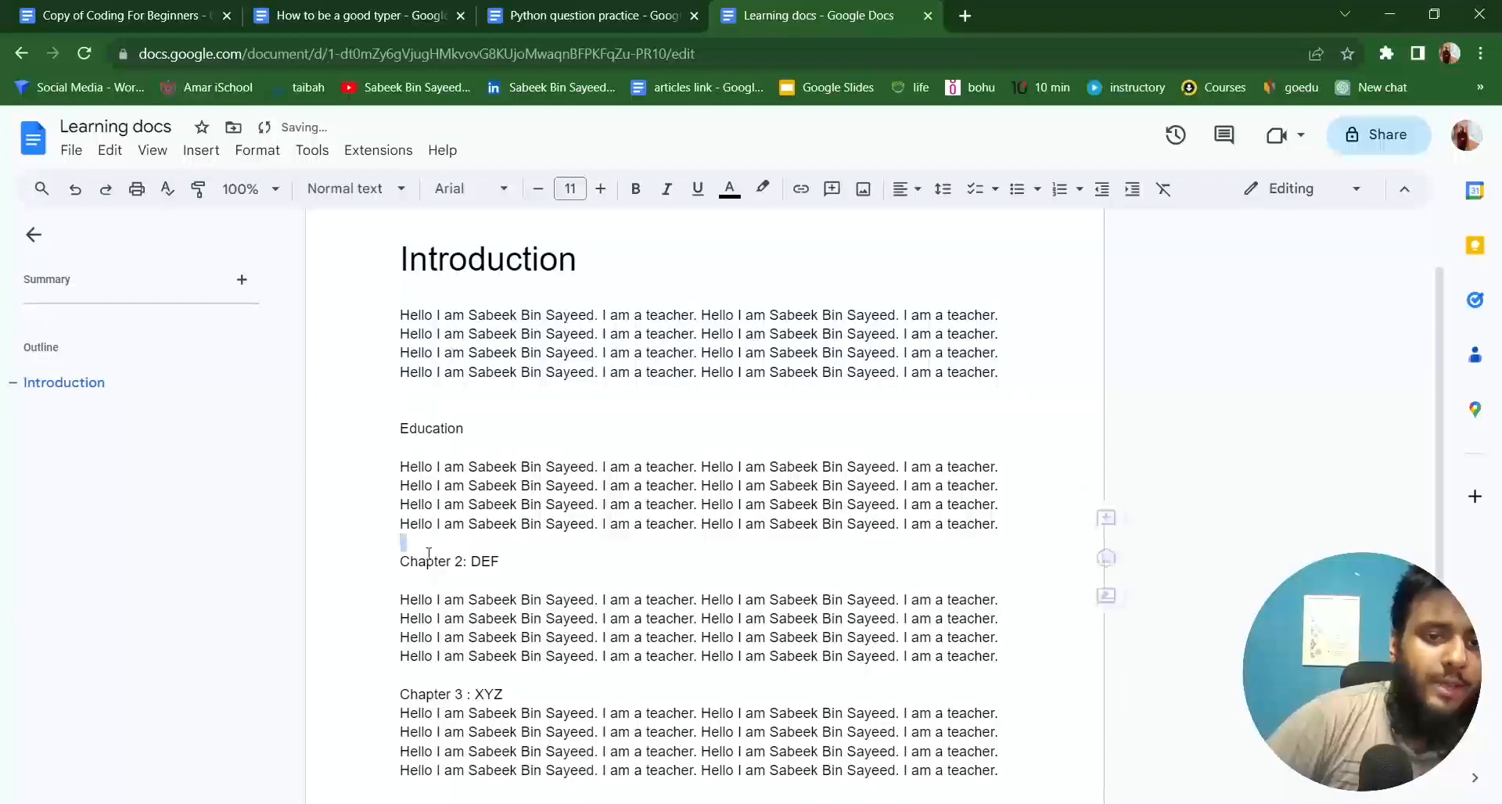
click(392, 578)
drag(388, 562, 538, 578)
text(Expe)
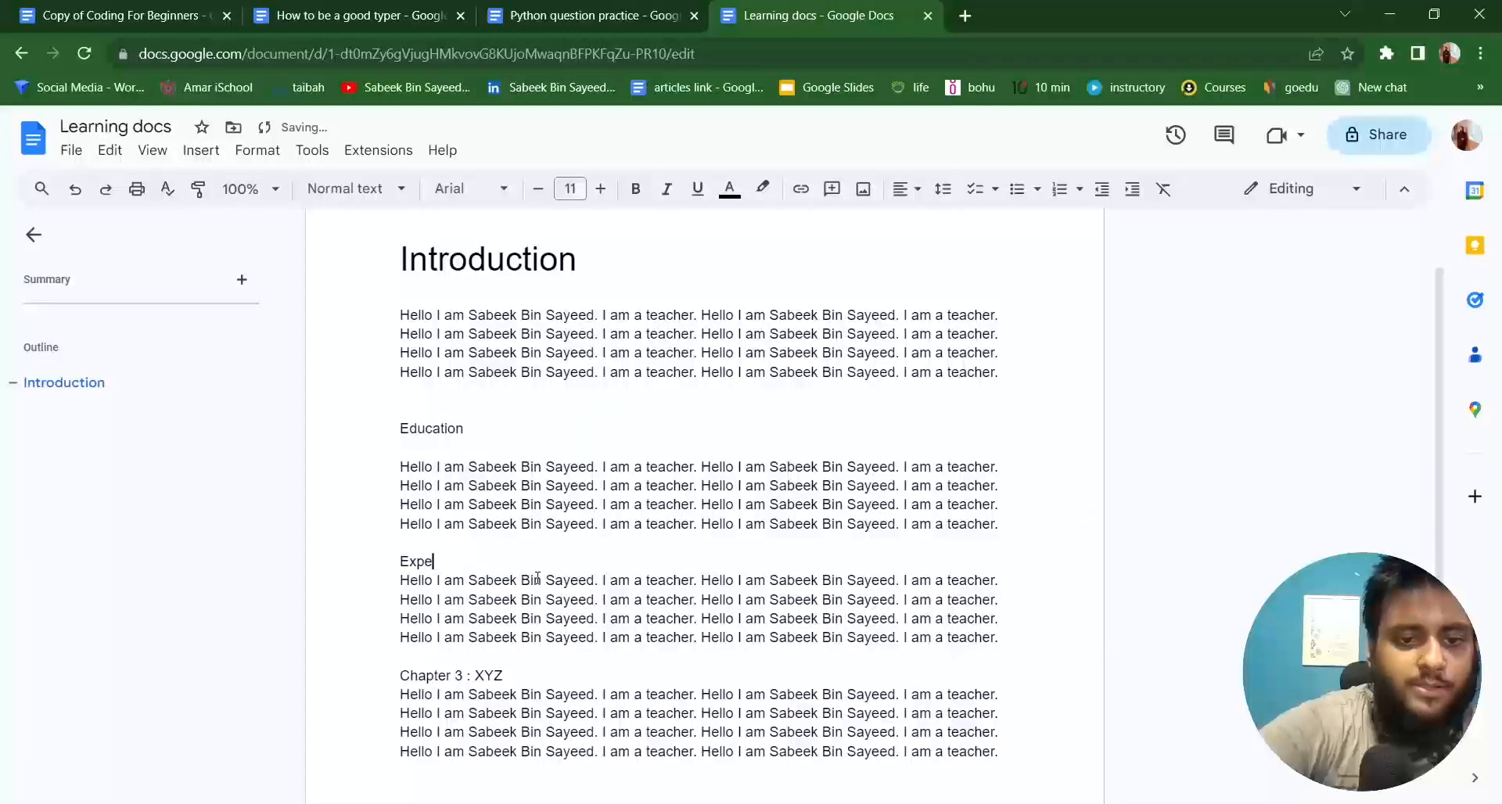
text(rience)
Replace the line "Chapter 3 : XYZ" with "My story".
scroll(532, 587, down, 1)
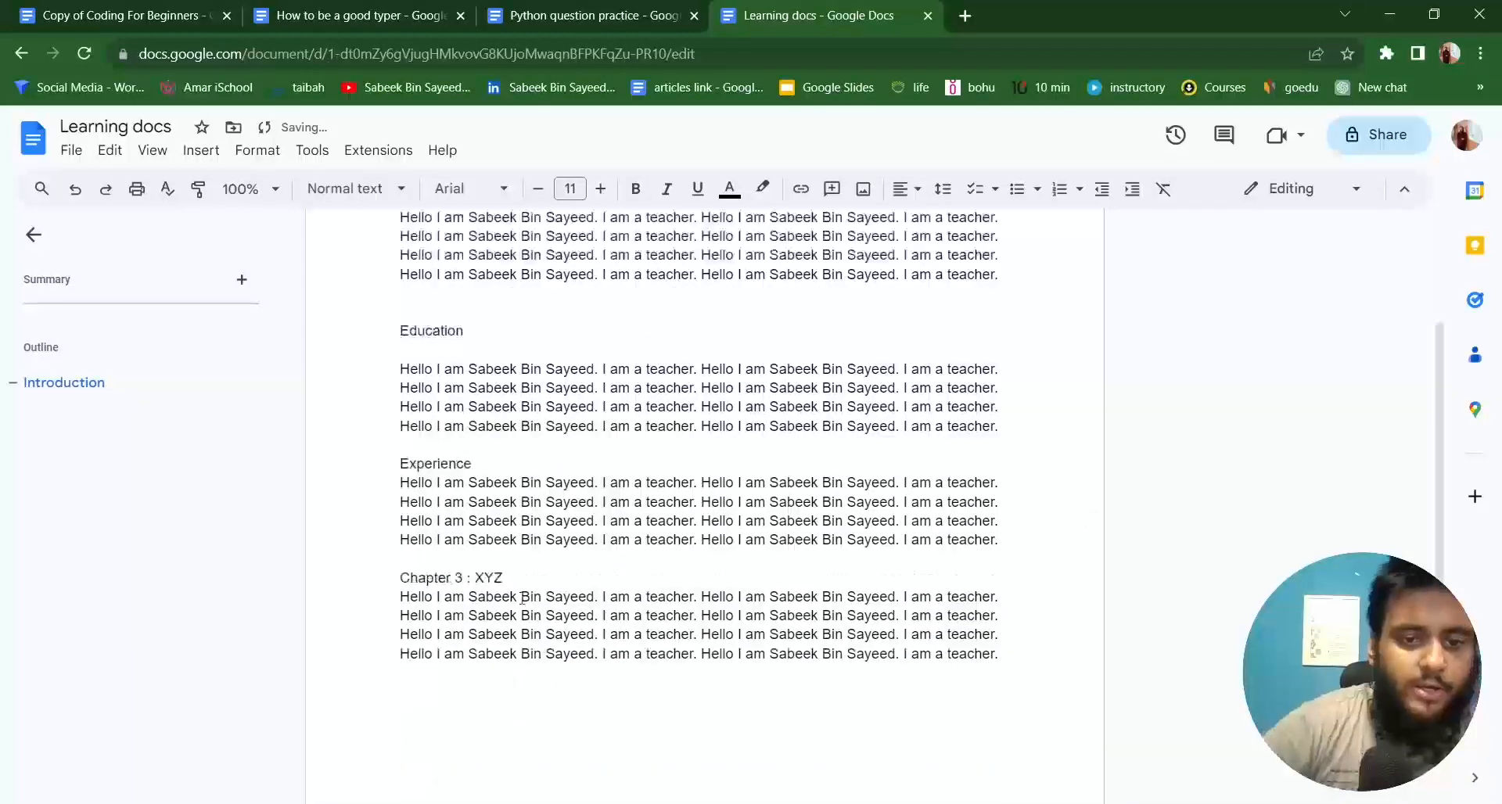
drag(539, 575, 399, 585)
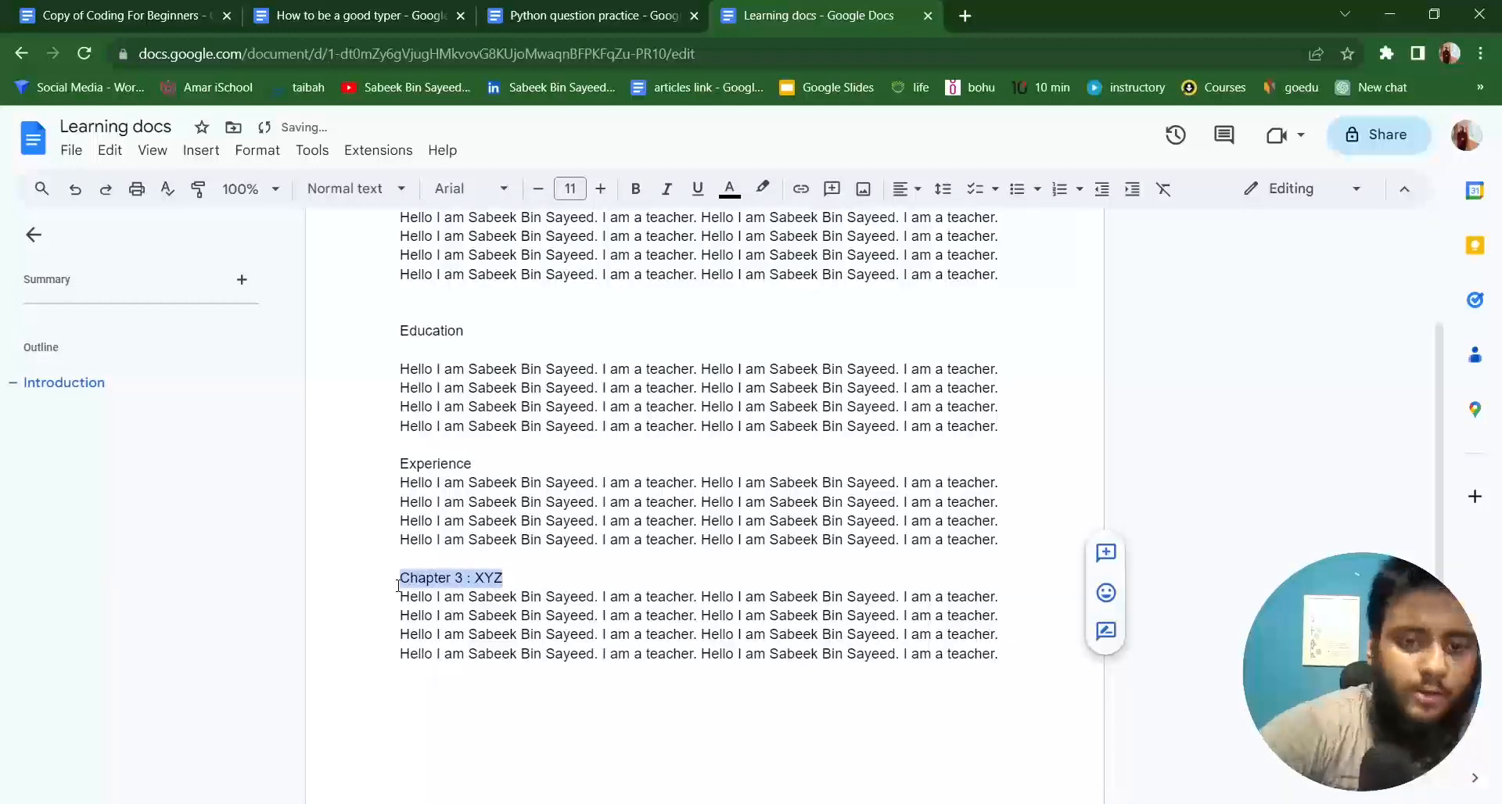
key(BackSpace)
text(My story)
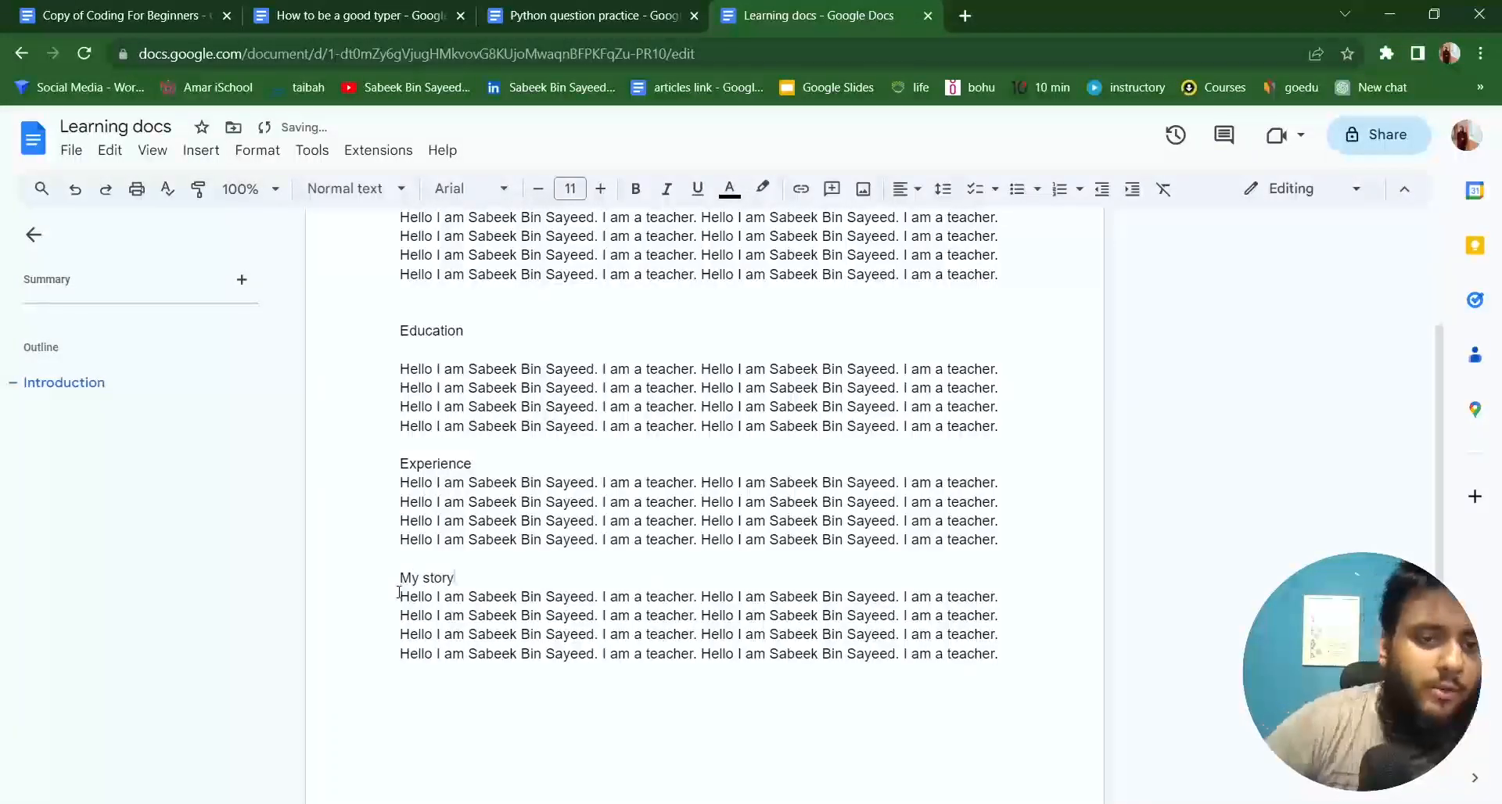
Apply the Heading 1 paragraph style to the "Education" line.
scroll(414, 571, up, 2)
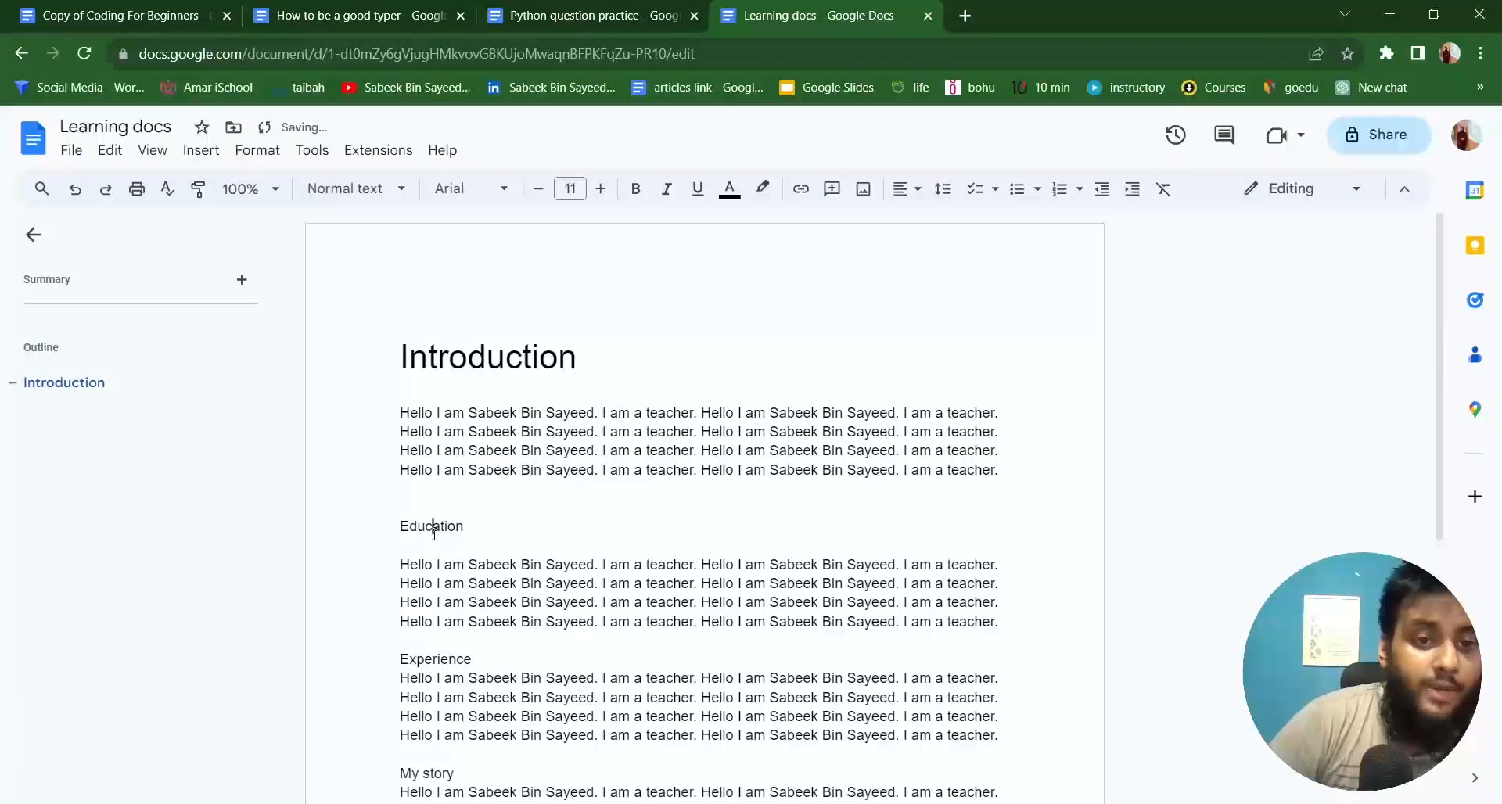
double_click(435, 527)
click(380, 196)
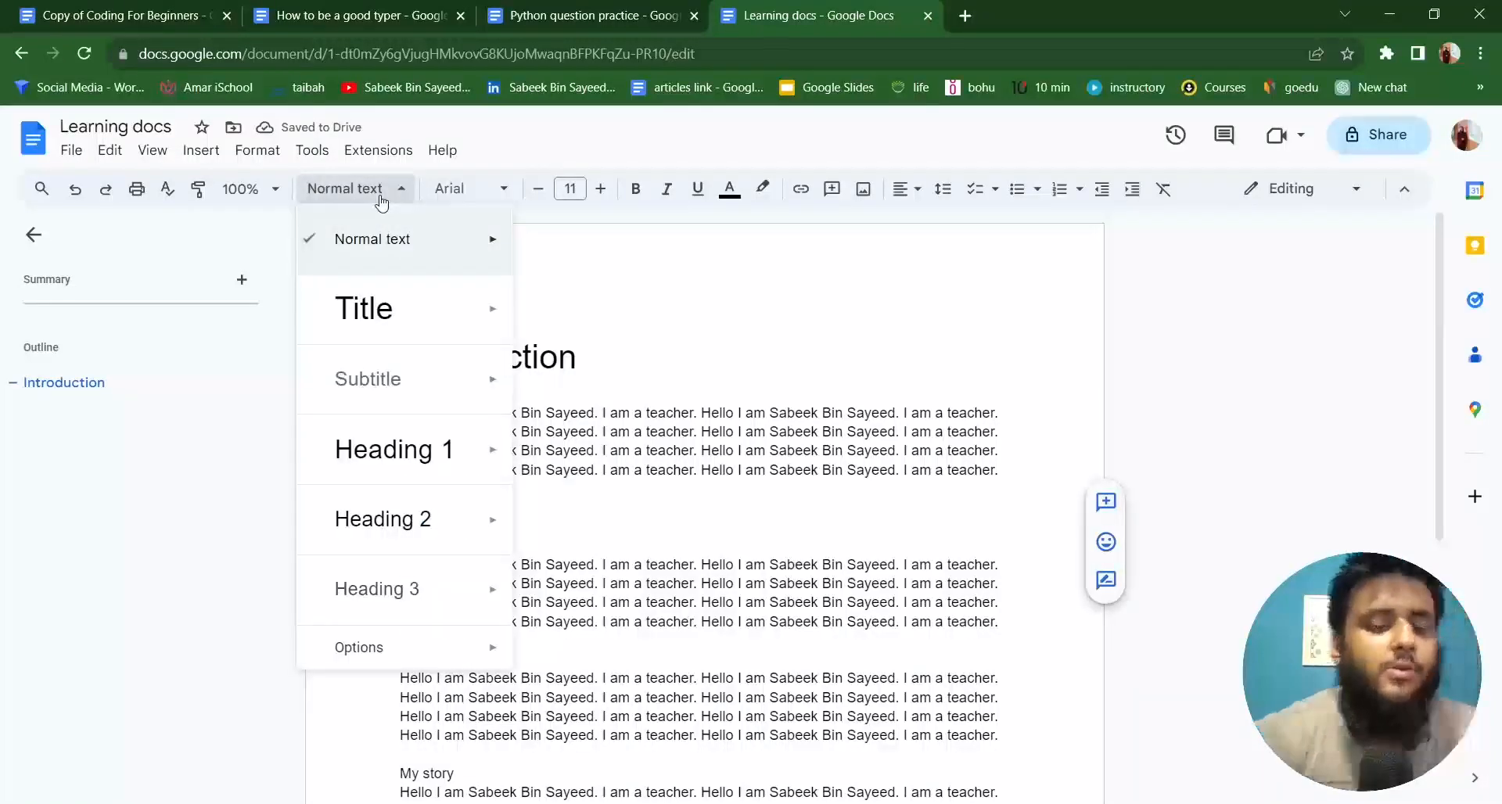
click(391, 449)
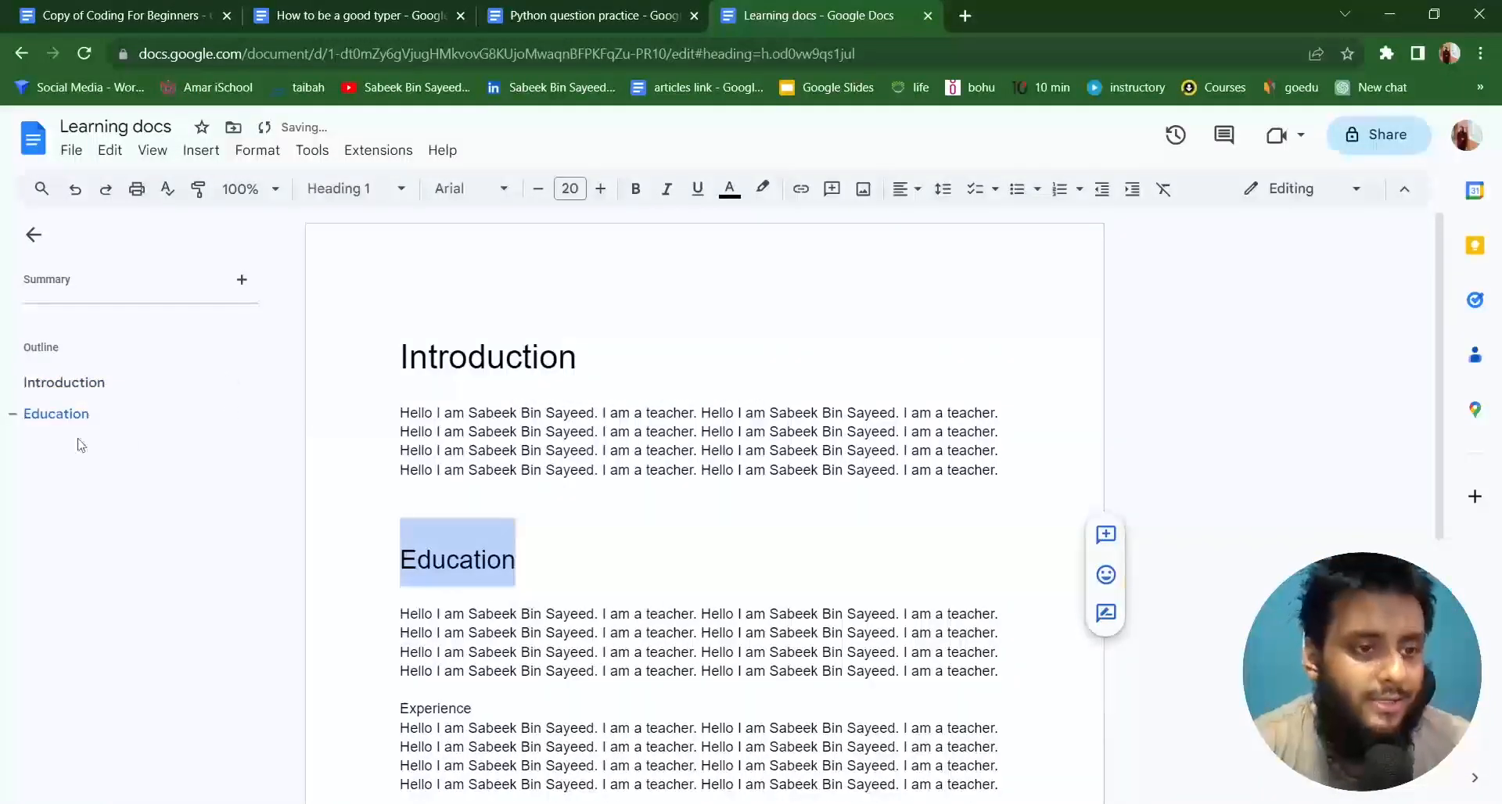
scroll(332, 475, down, 2)
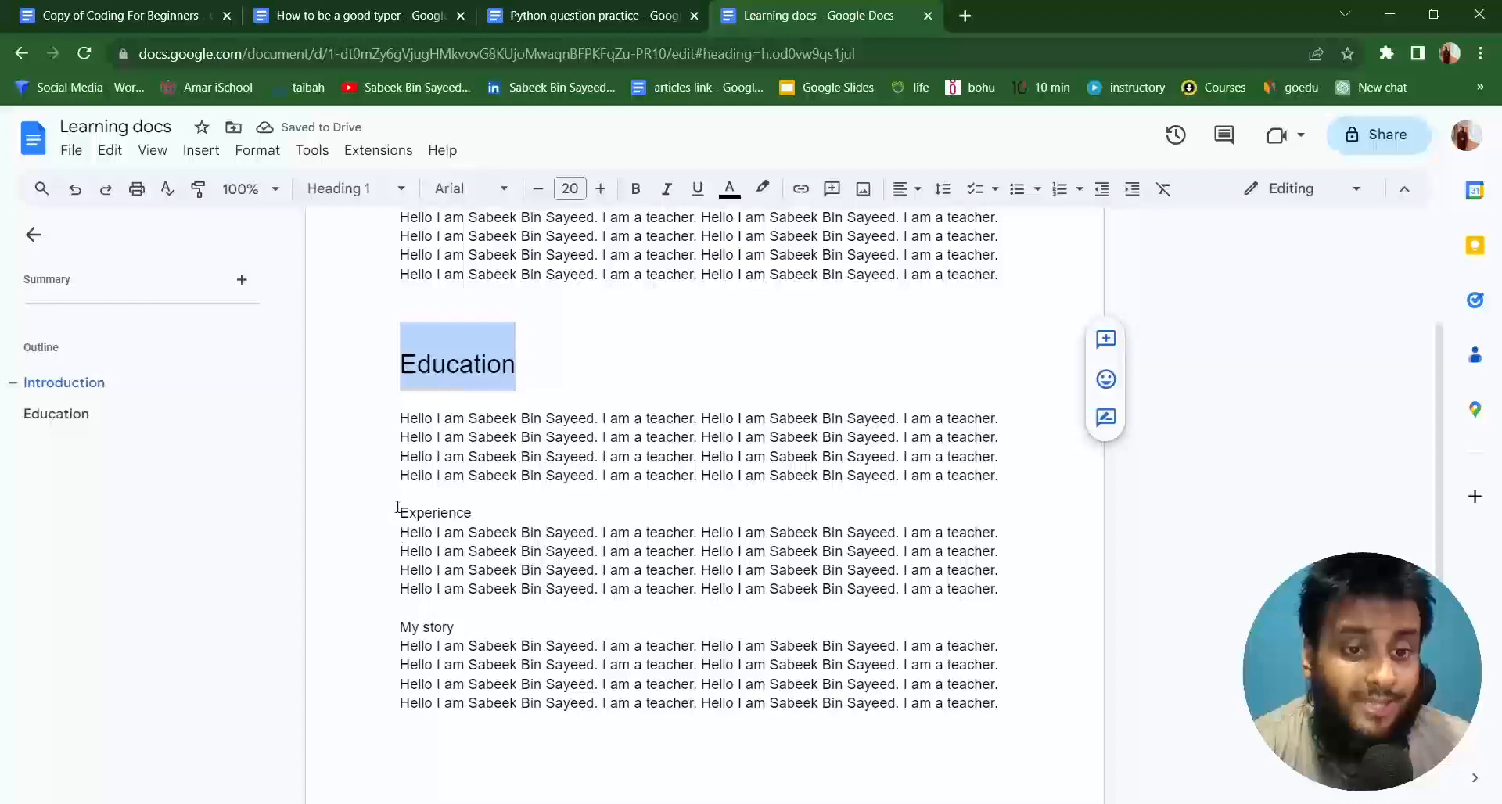
Try the Heading 2 paragraph style on the "Experience" line, and set the line to Heading 1 instead.
drag(399, 508, 492, 512)
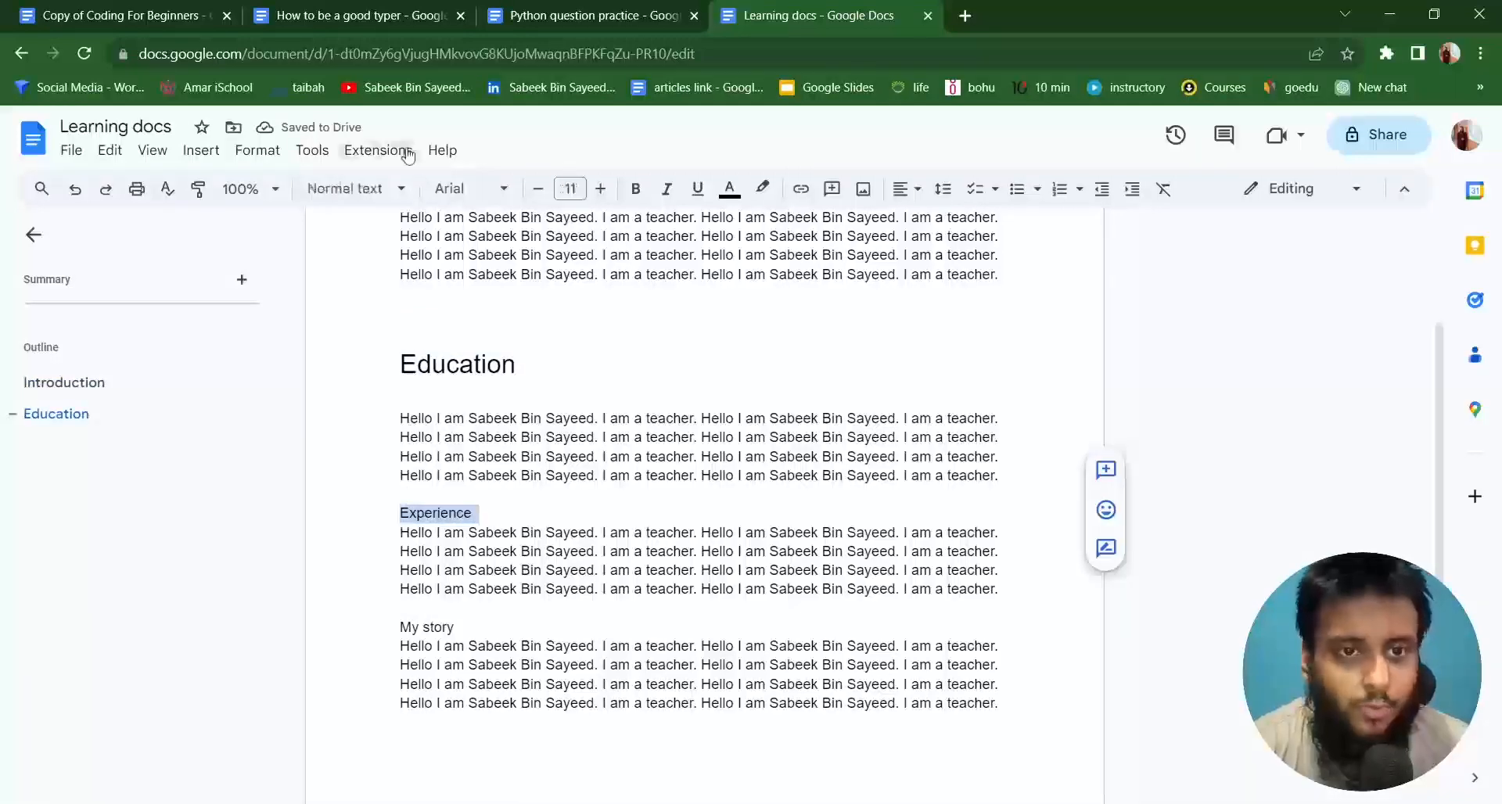
click(367, 189)
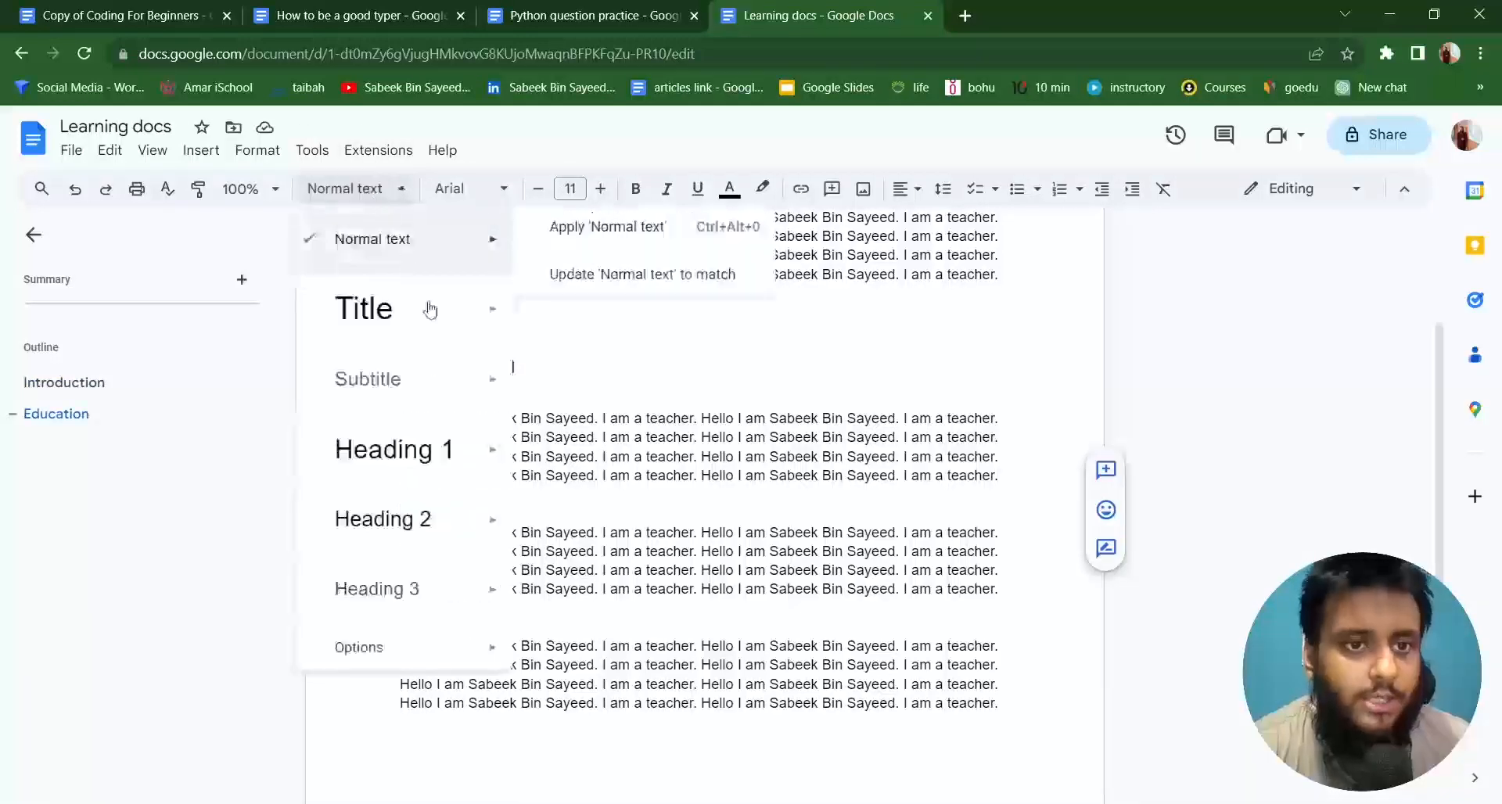
click(424, 516)
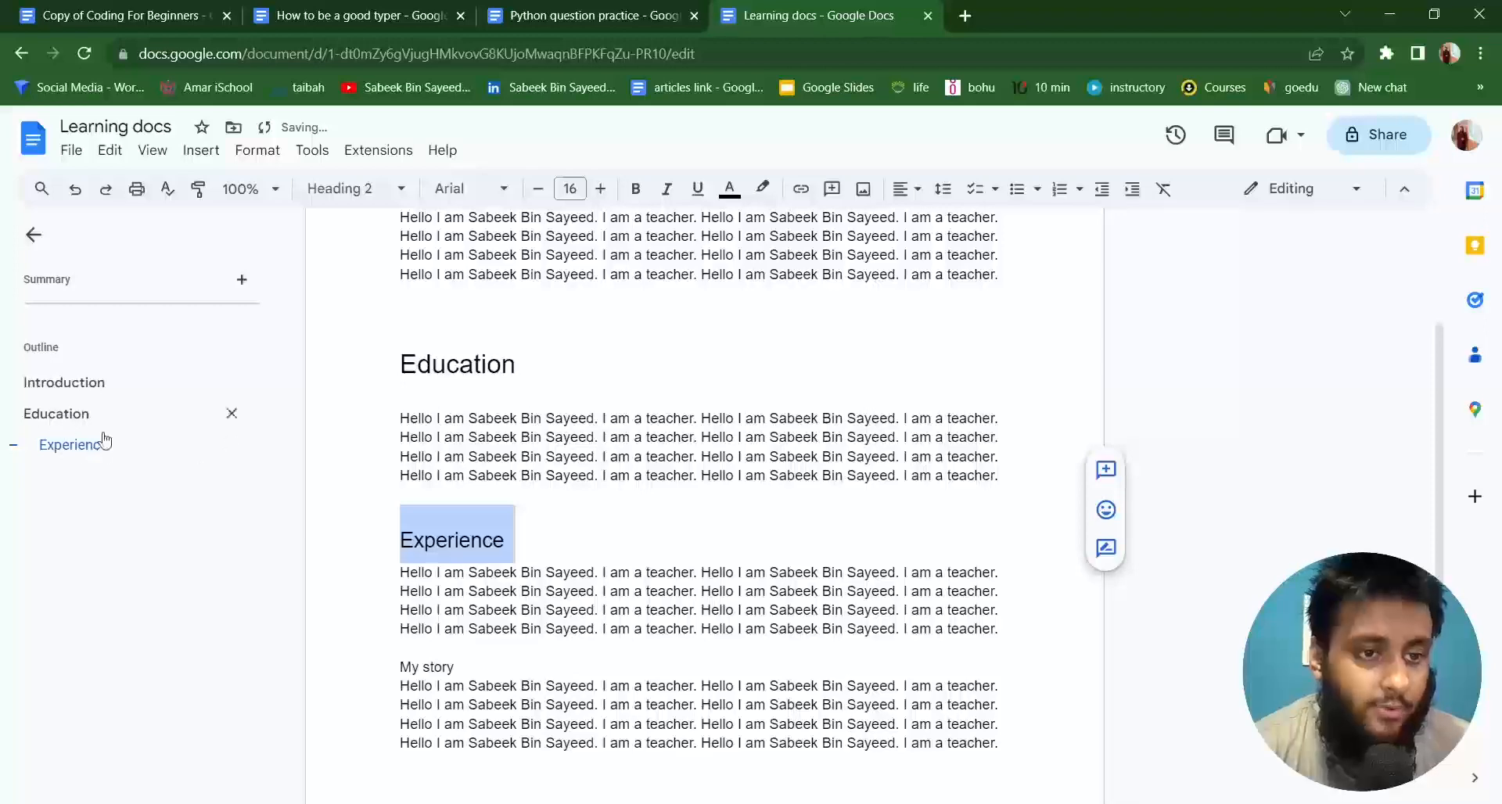
click(349, 191)
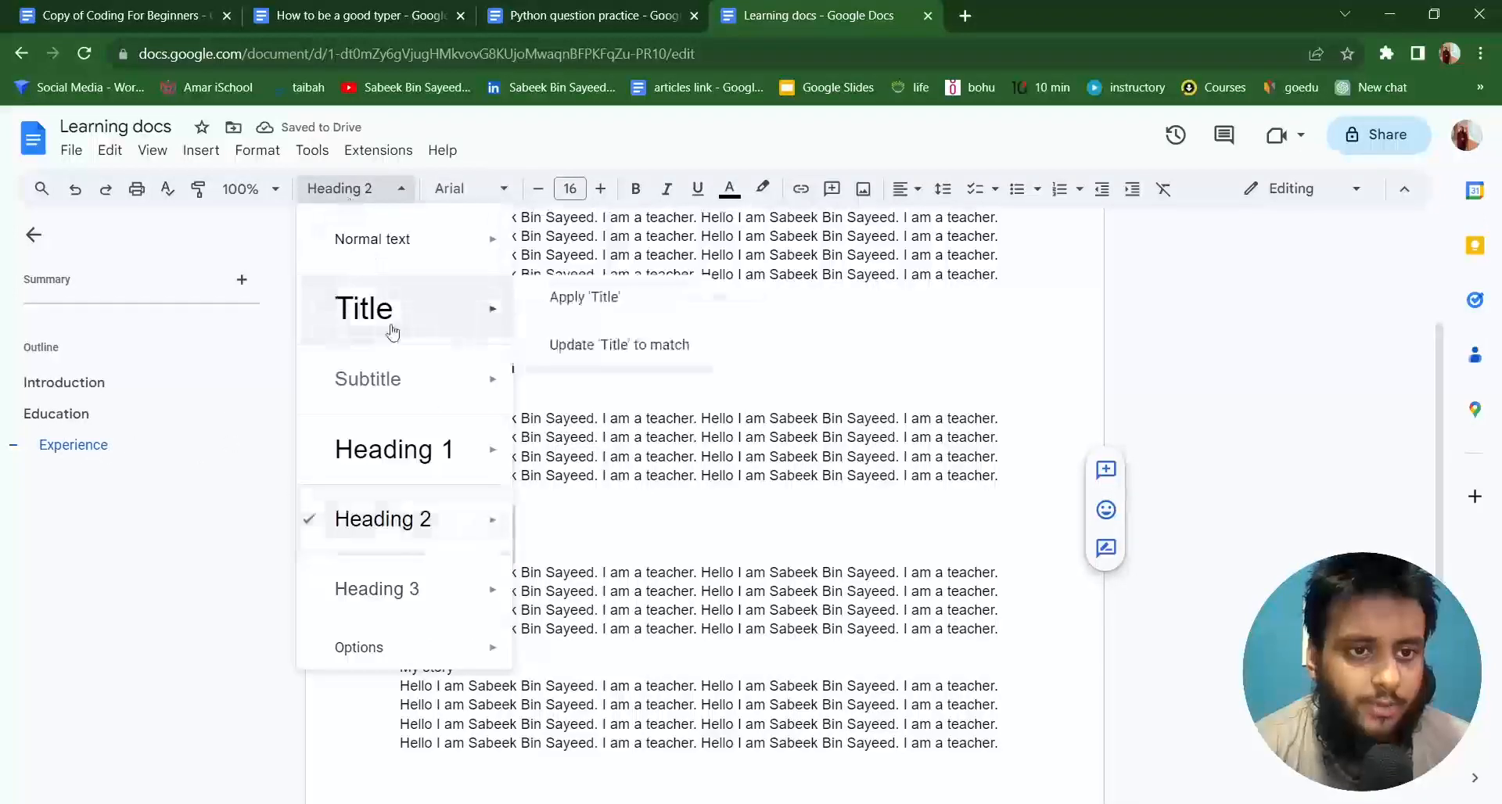
click(403, 436)
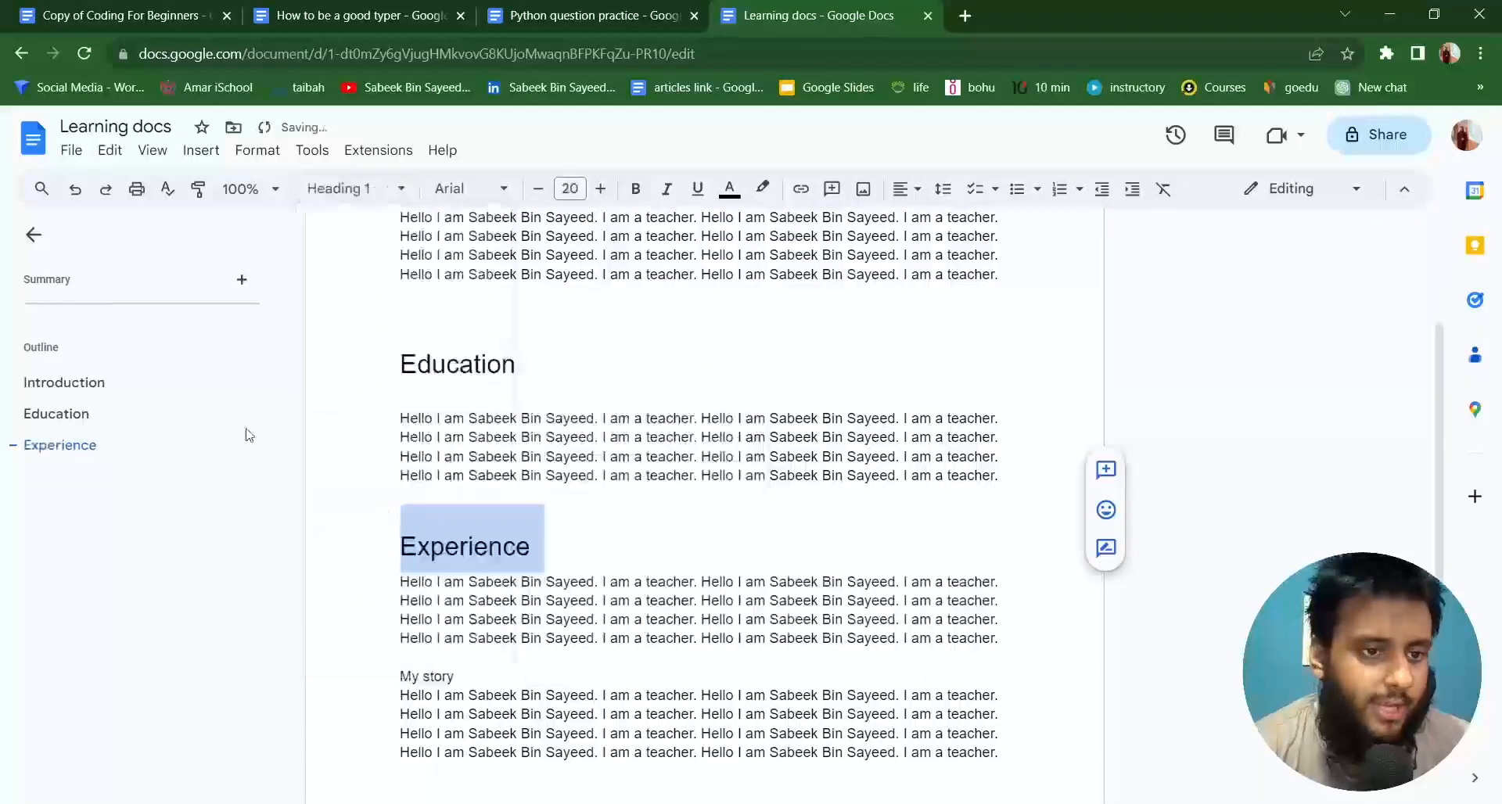
Jump between the Introduction, Education and Experience sections through the document outline to check its navigation.
click(61, 446)
click(57, 415)
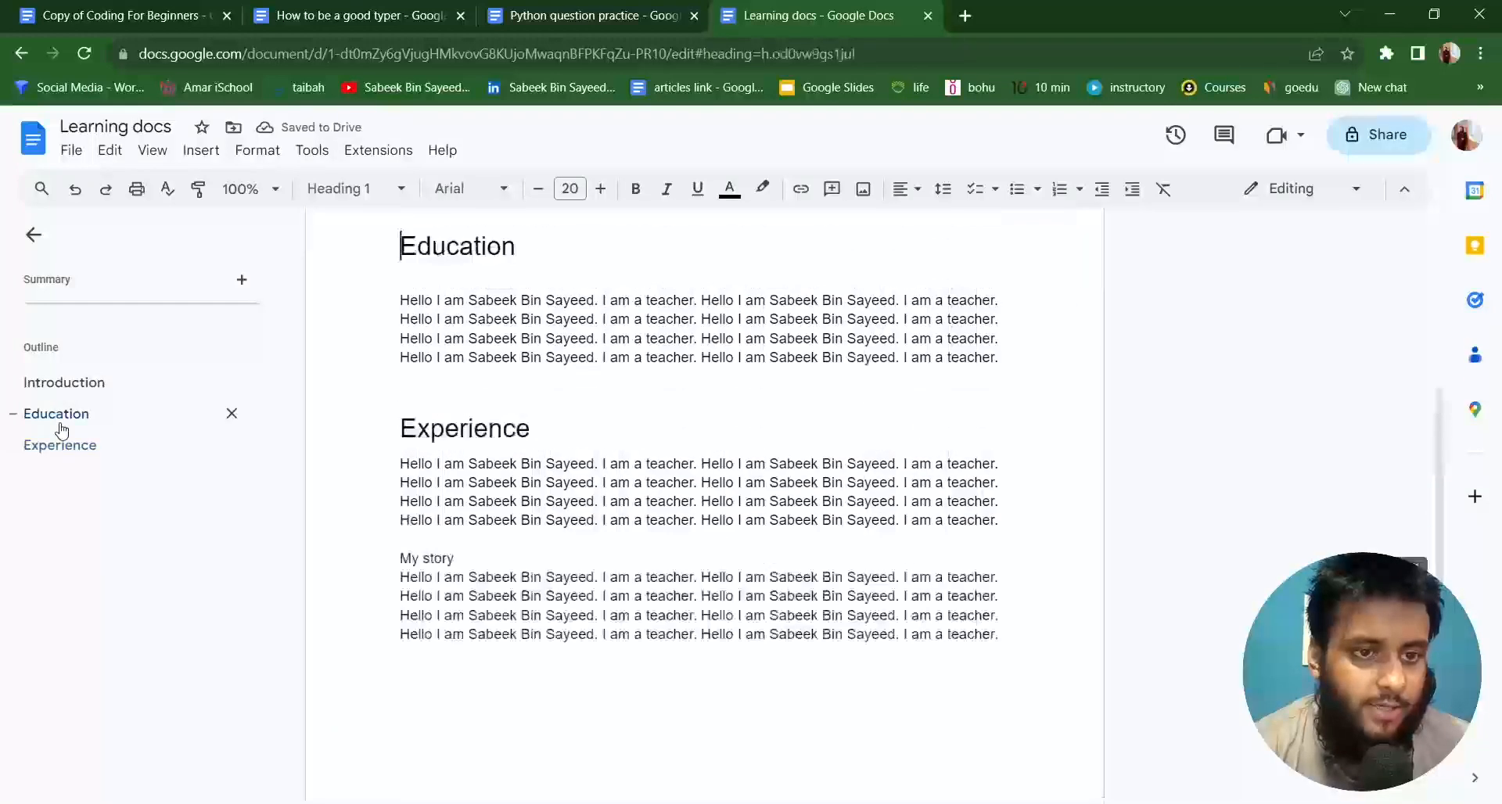
scroll(613, 404, up, 3)
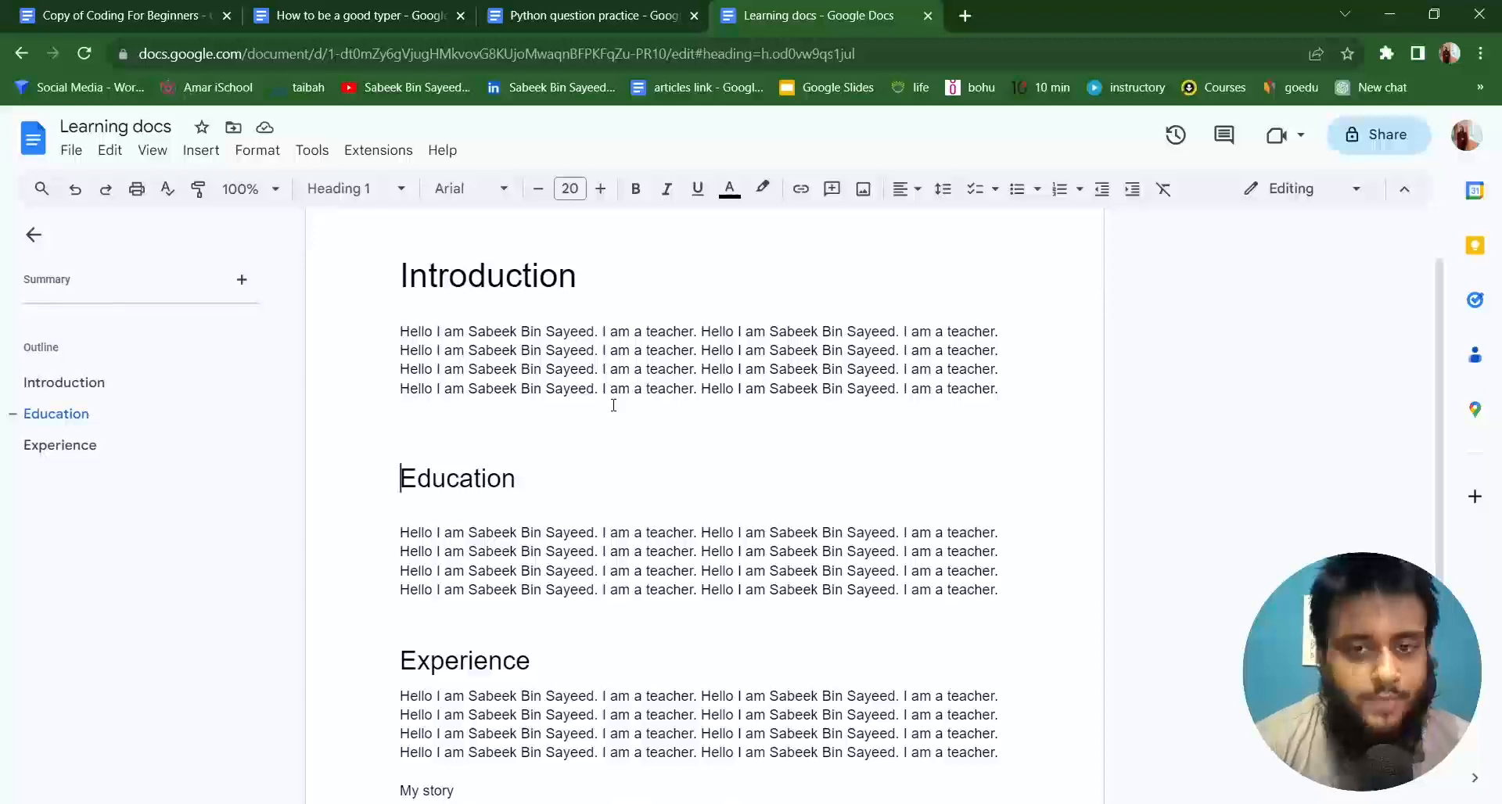
click(59, 445)
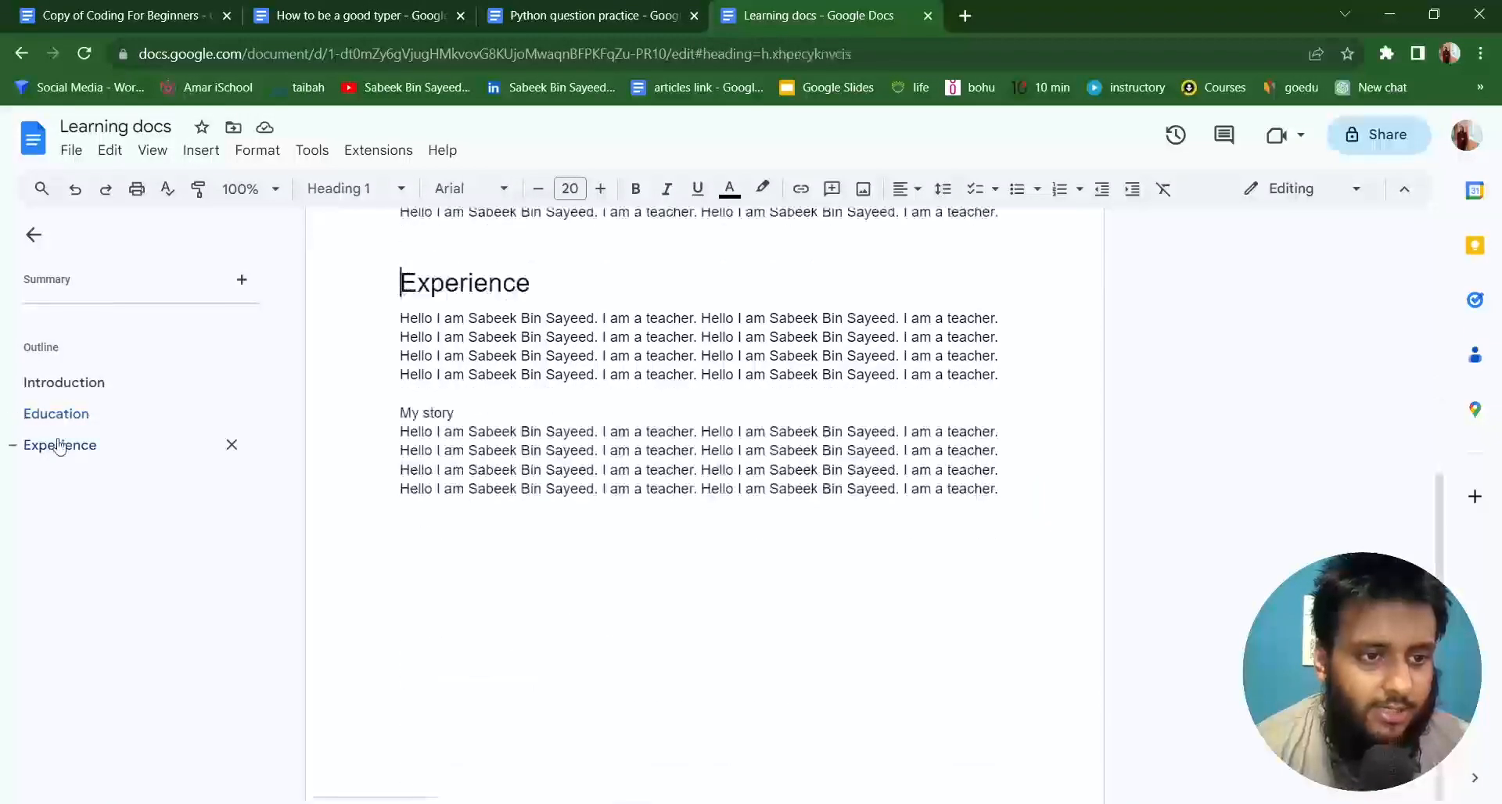
click(60, 416)
click(58, 391)
click(67, 424)
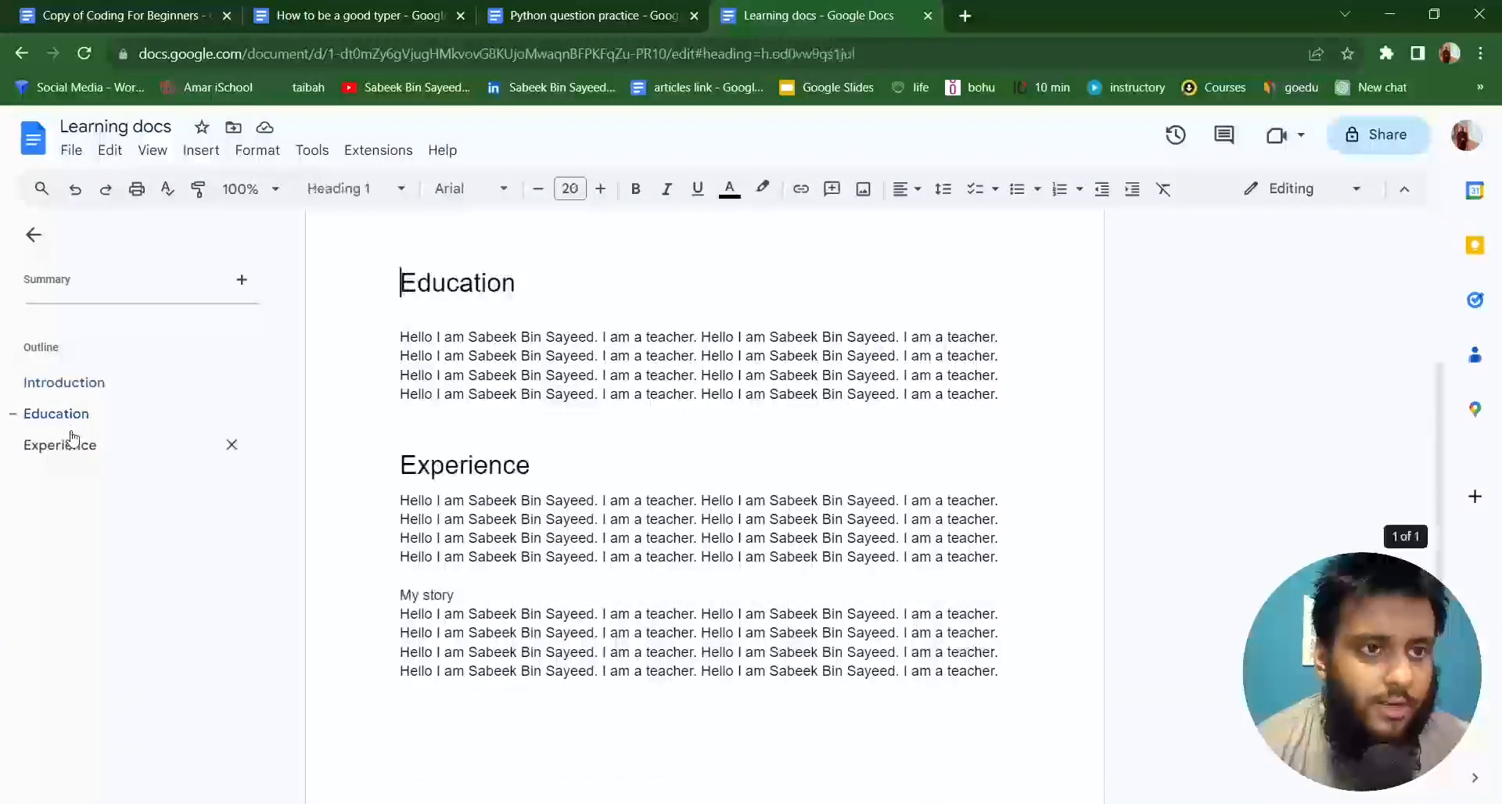
click(71, 446)
scroll(421, 483, up, 5)
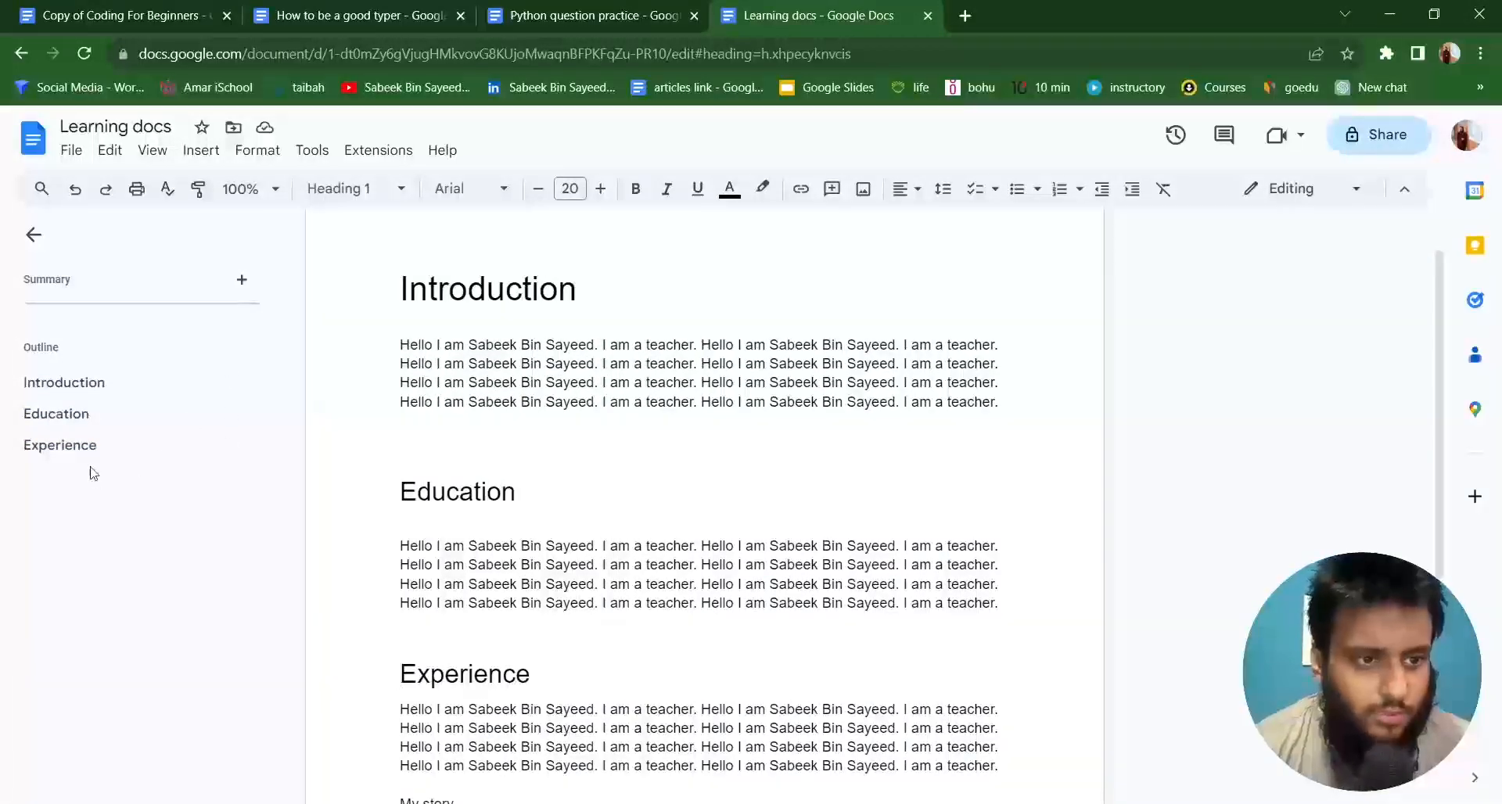
Apply the Heading 1 paragraph style to the "My story" line.
scroll(327, 565, down, 1)
scroll(326, 566, down, 5)
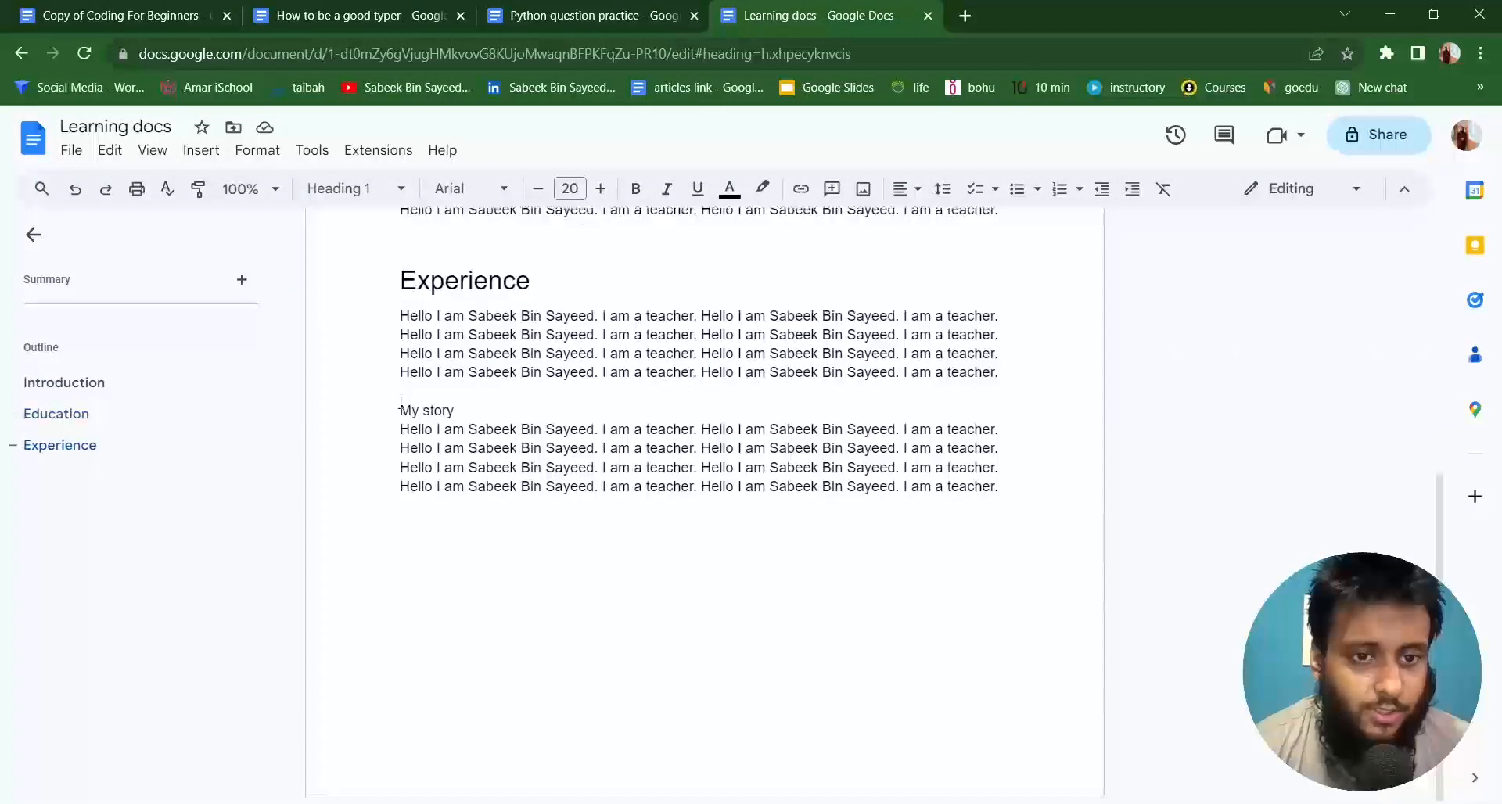
drag(401, 410, 455, 411)
click(378, 192)
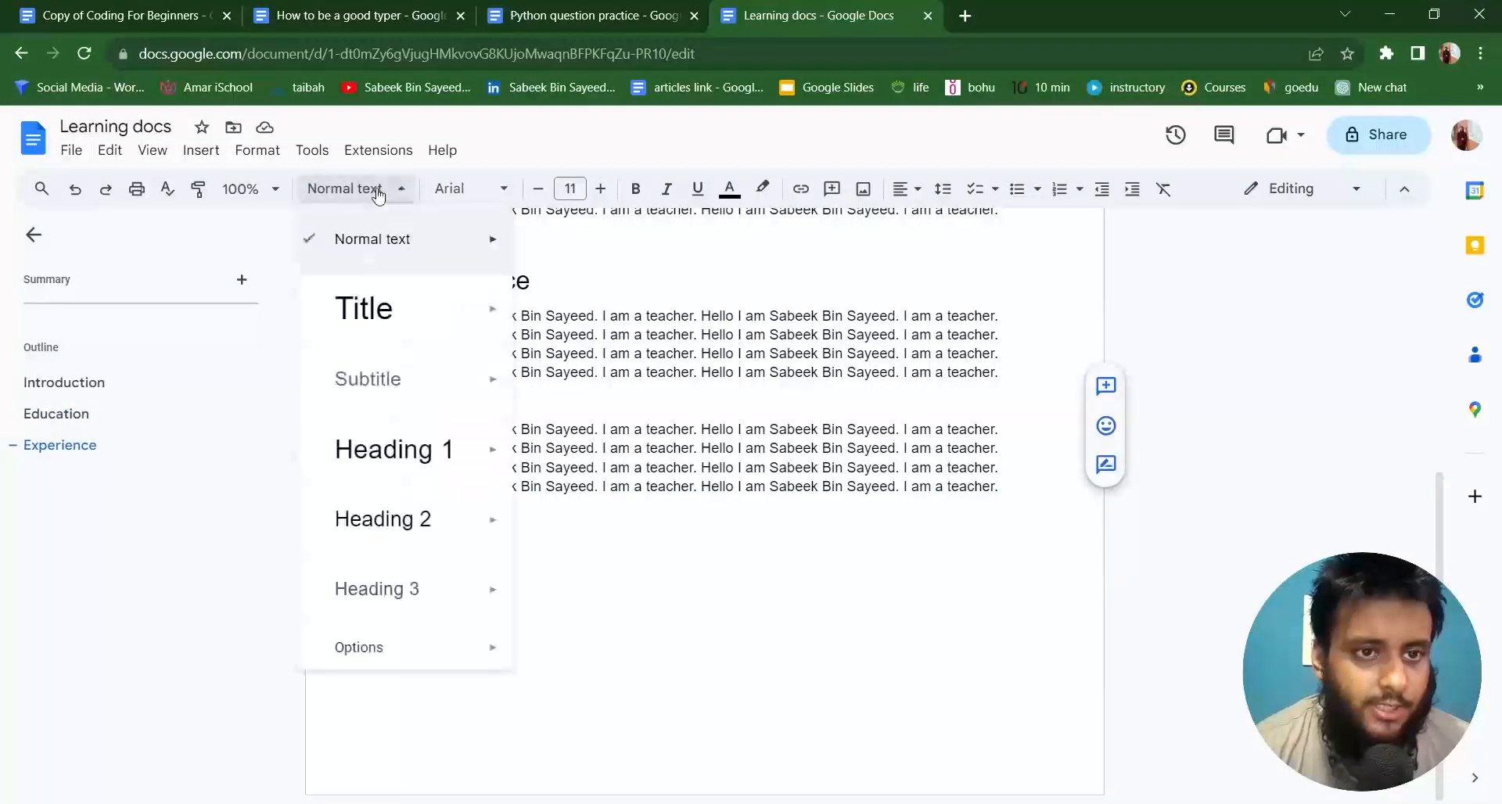
mouse_move(393, 454)
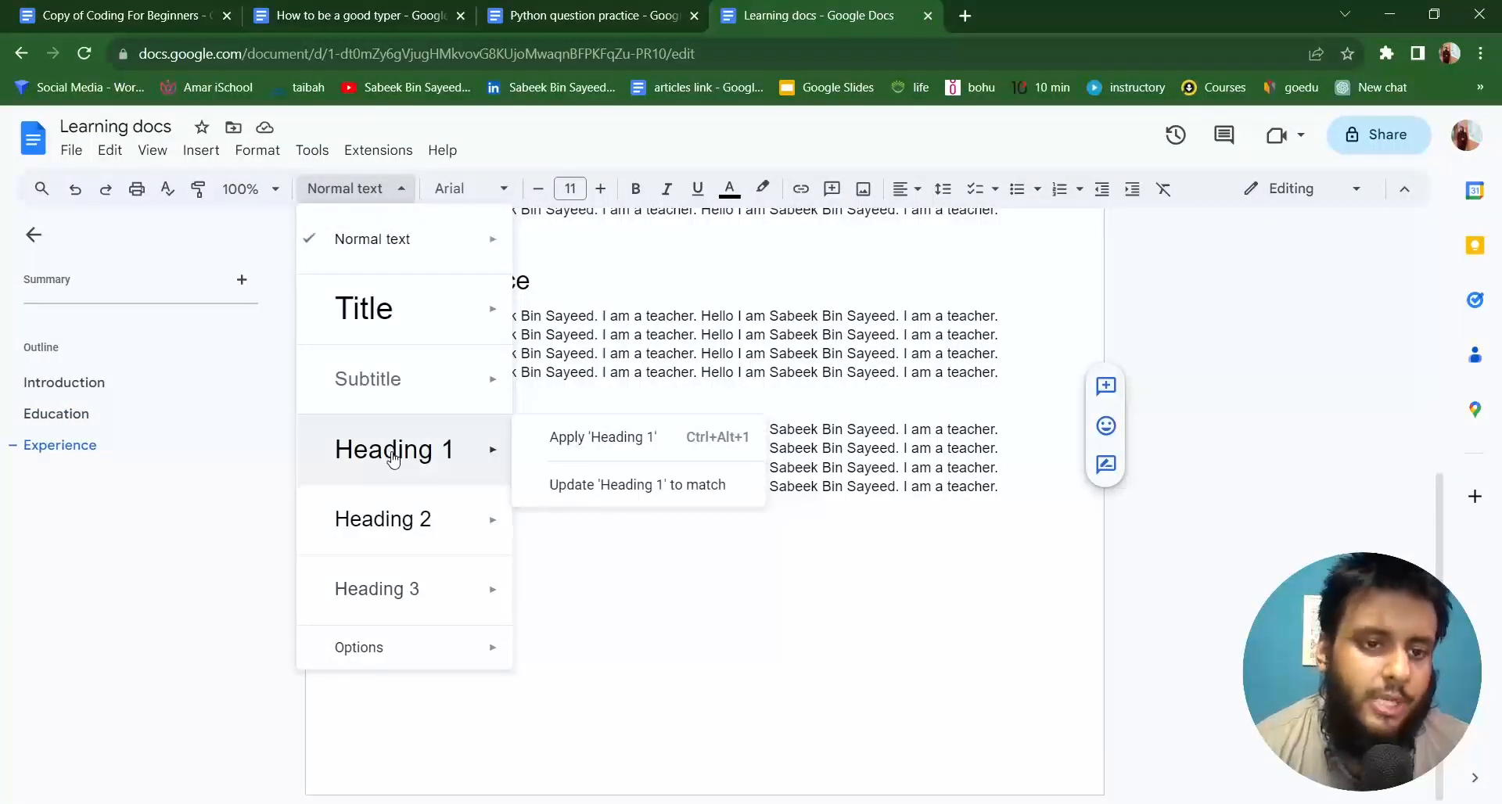
click(393, 469)
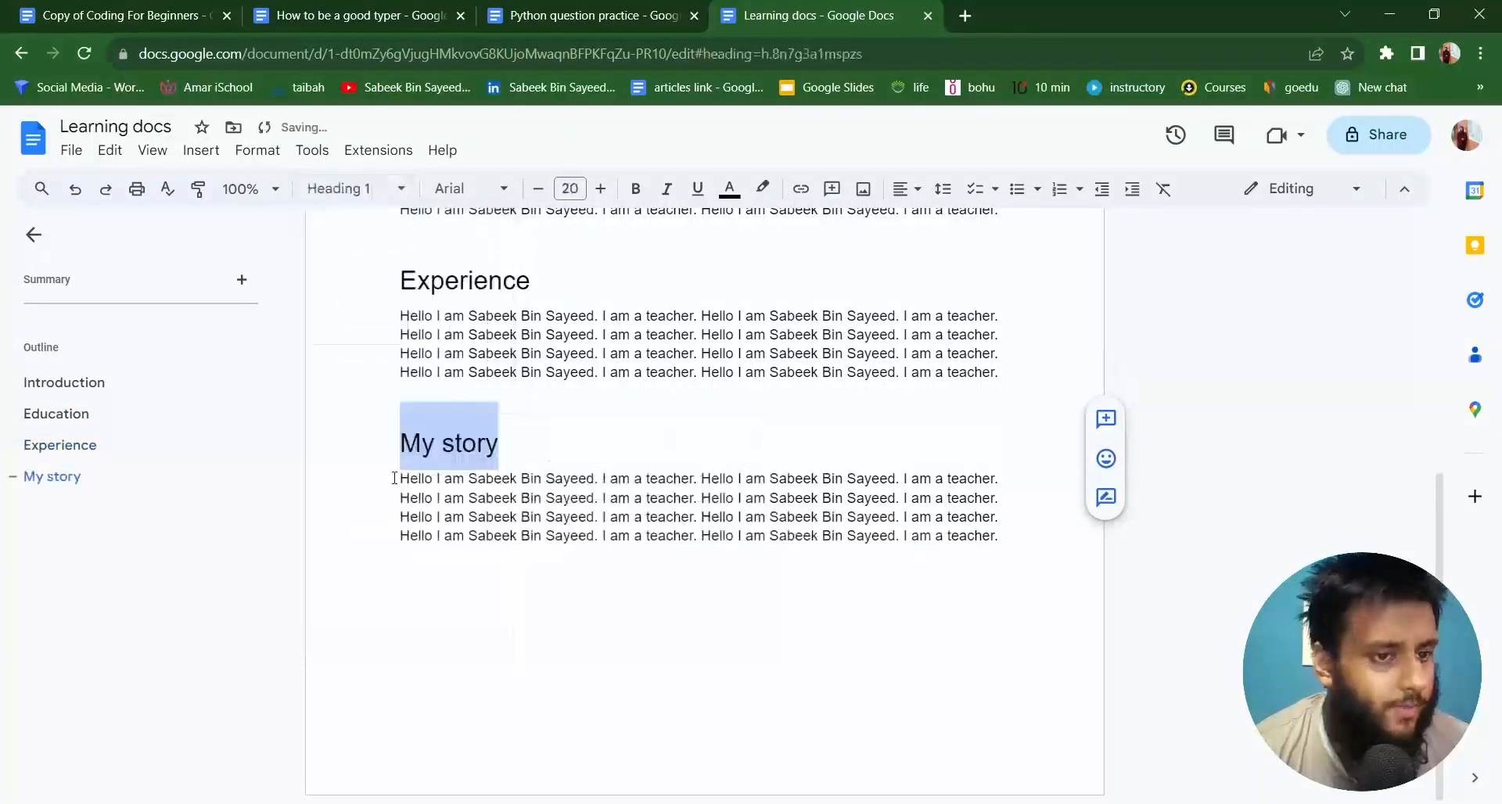
Add the line "My school life" below the "My story" paragraph, separated from it by a blank line.
click(1043, 542)
key(Return)
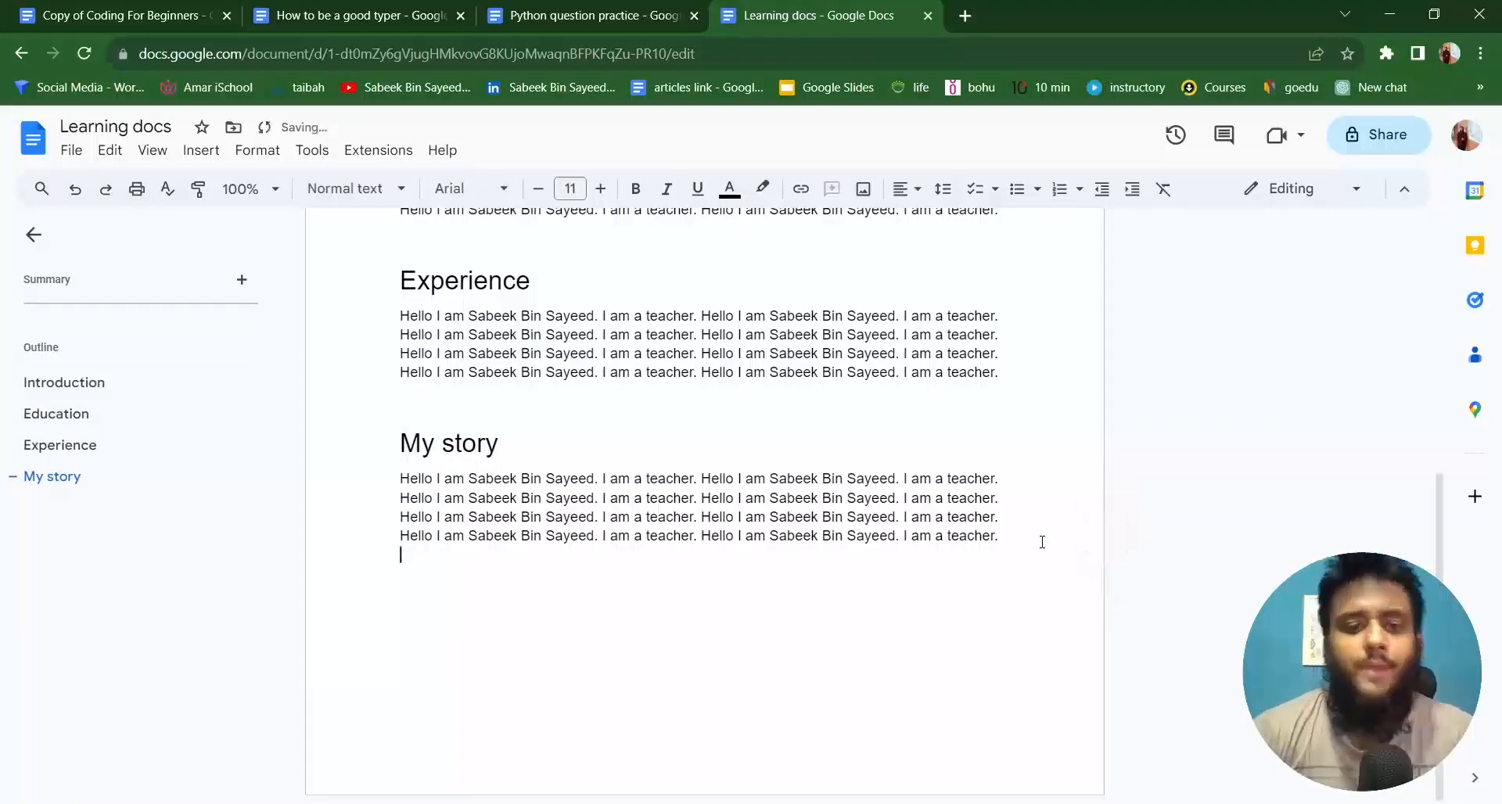
text(n)
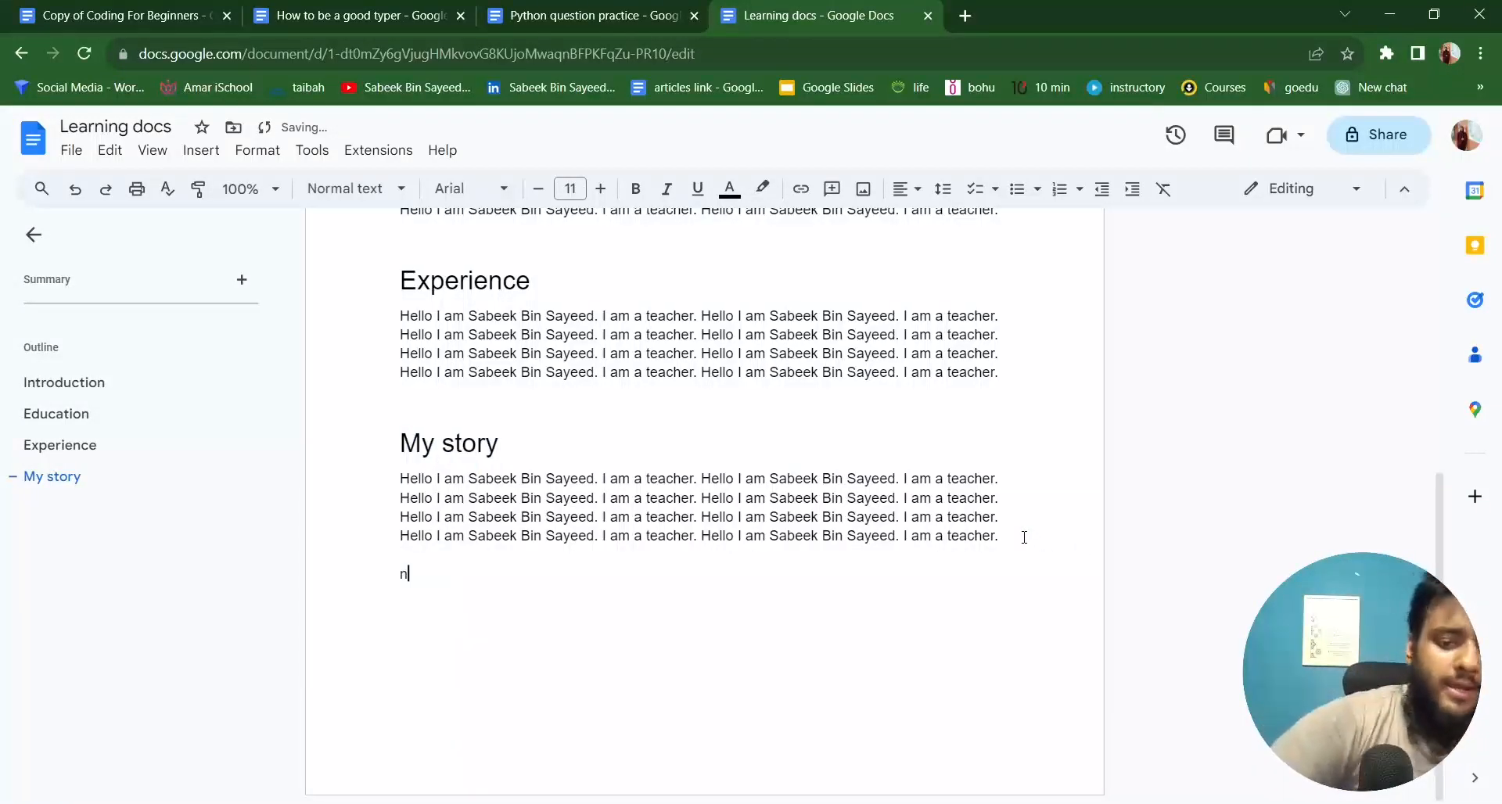
key(BackSpace)
text(my scho)
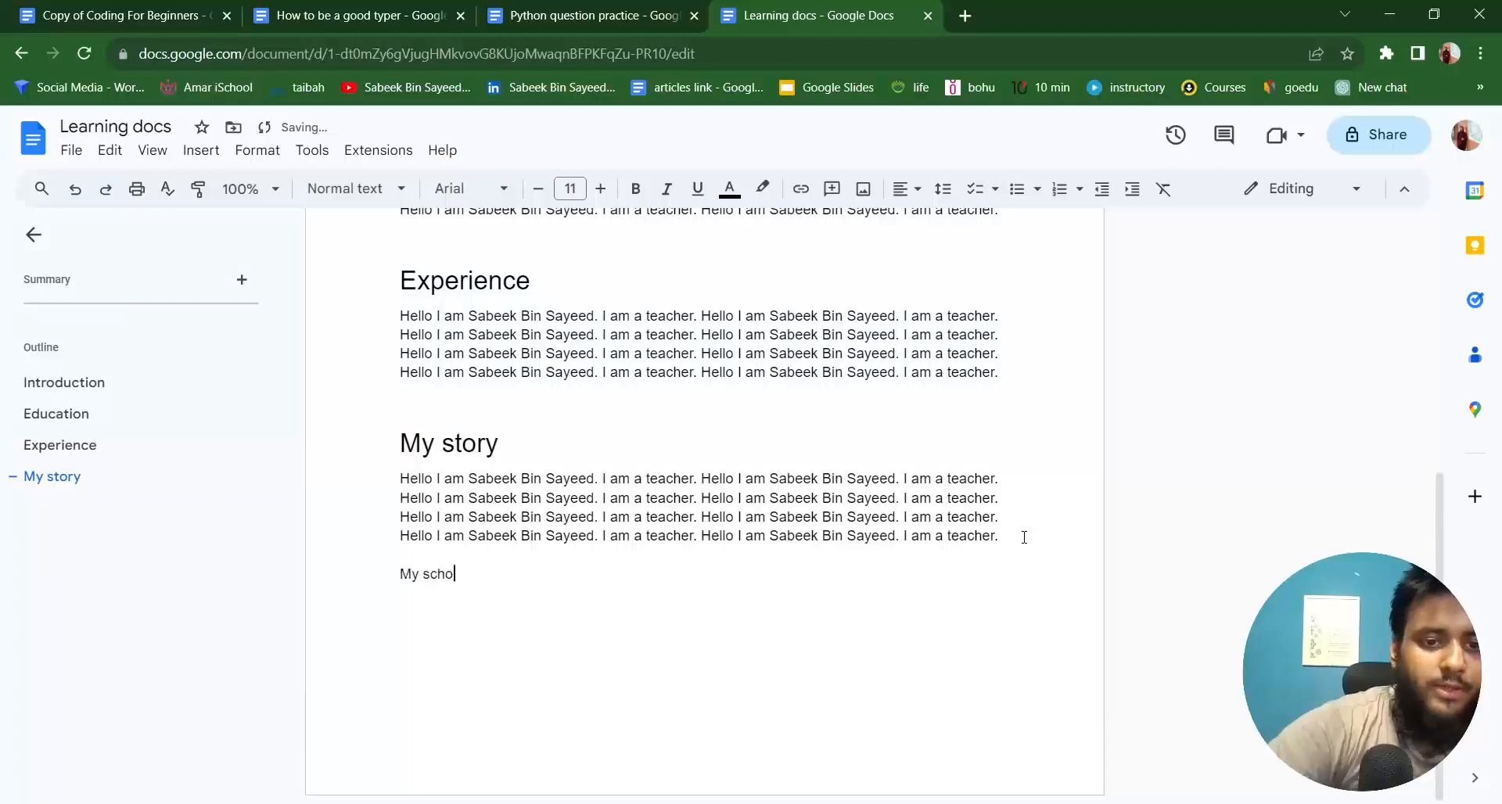
text(ol life)
key(Return)
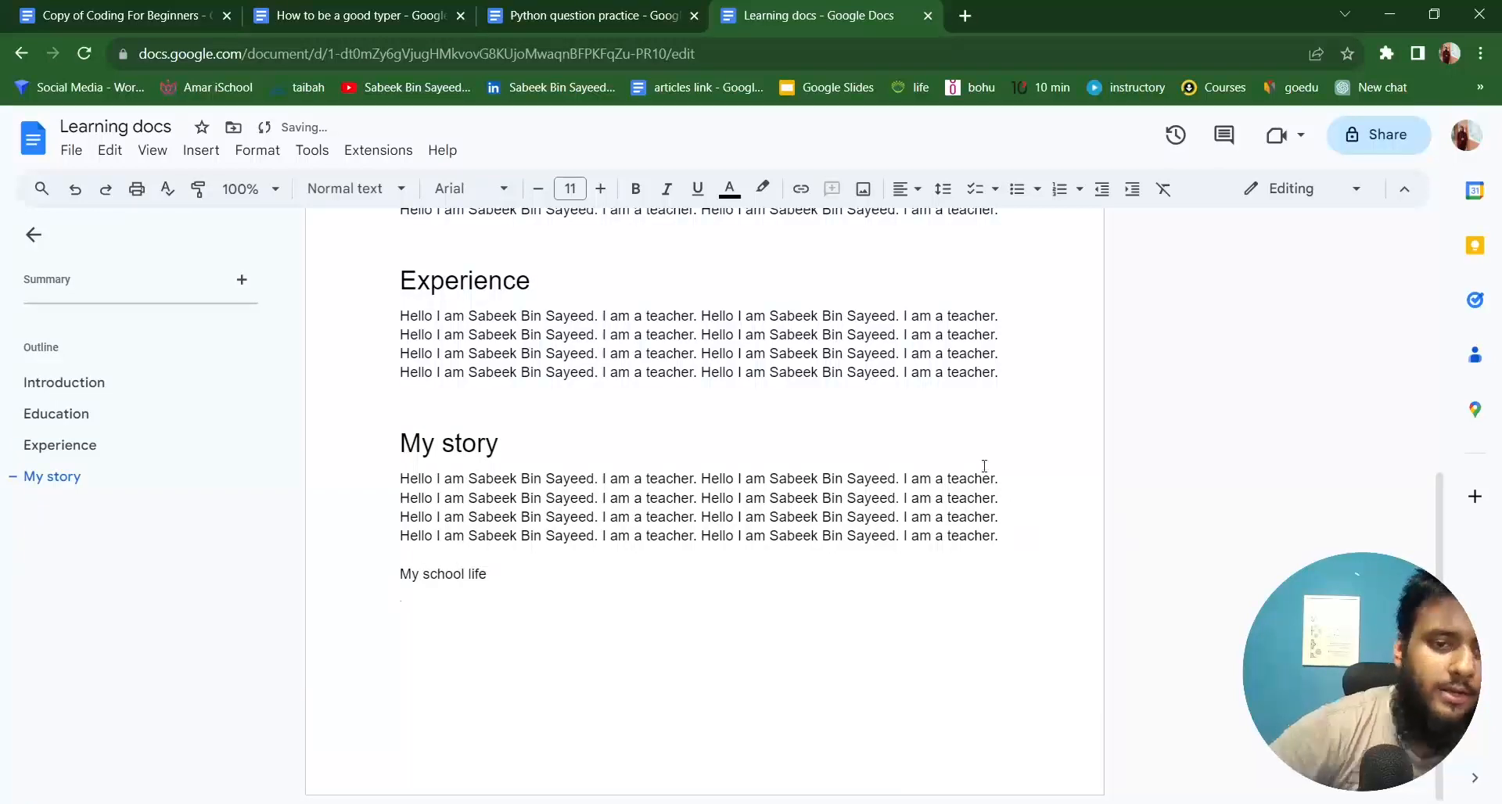
Copy the paragraph under "My story" and paste it three times below the "My school life" line.
drag(381, 477, 1043, 545)
key(ctrl+c)
click(467, 618)
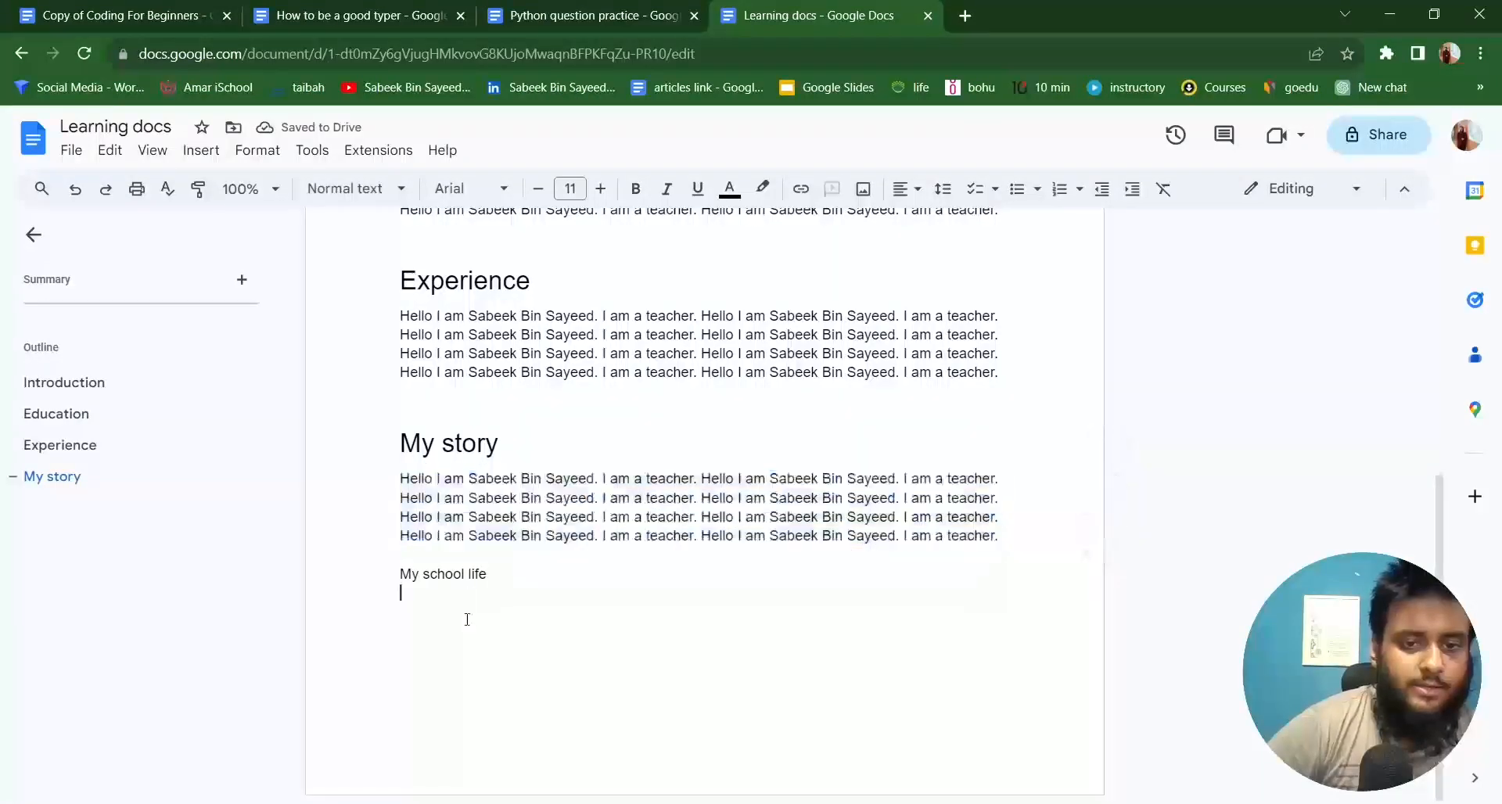
key(Return)
key(ctrl+v)
key(ctrl+v)
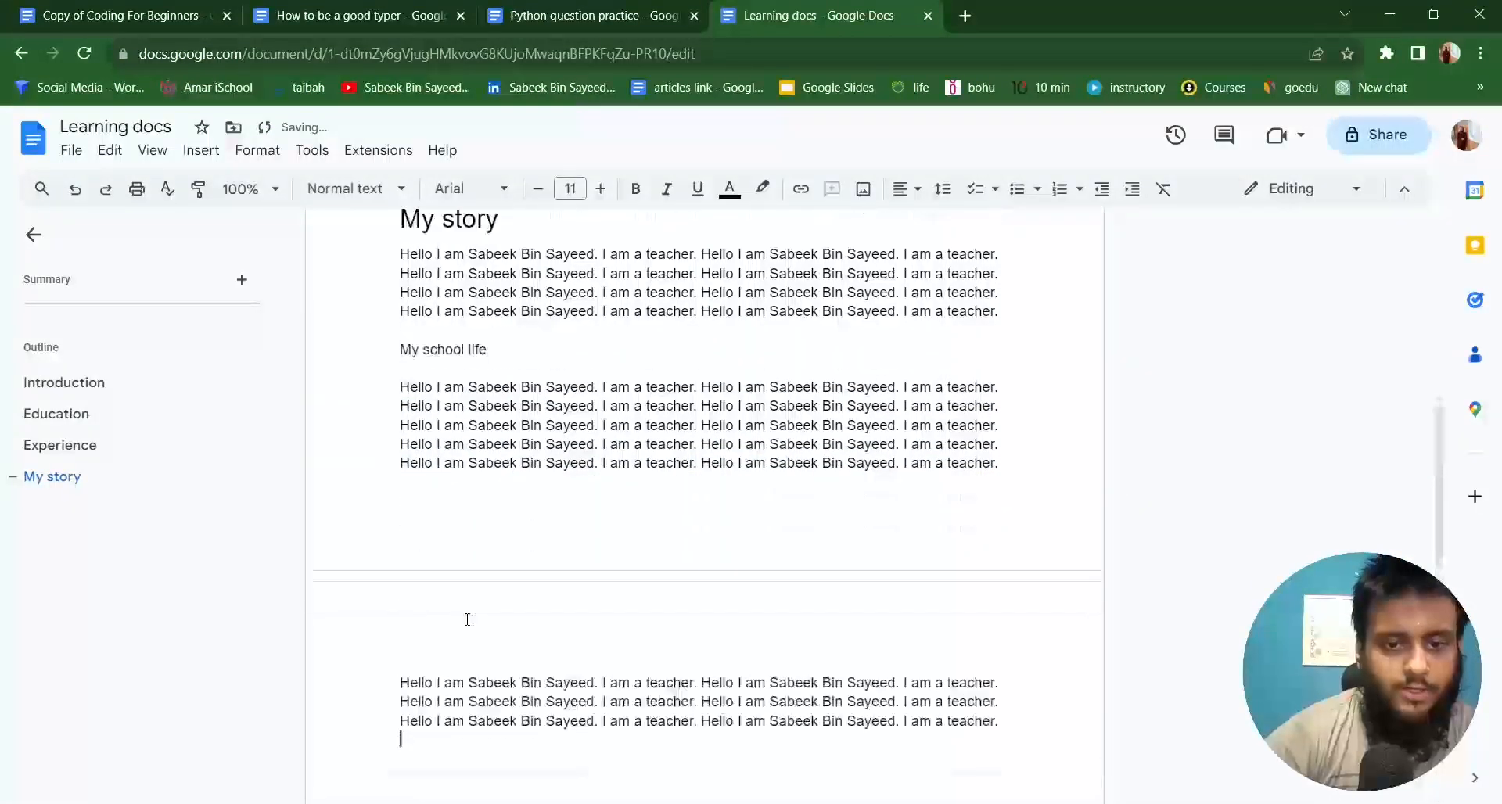
key(ctrl+v)
scroll(473, 587, up, 3)
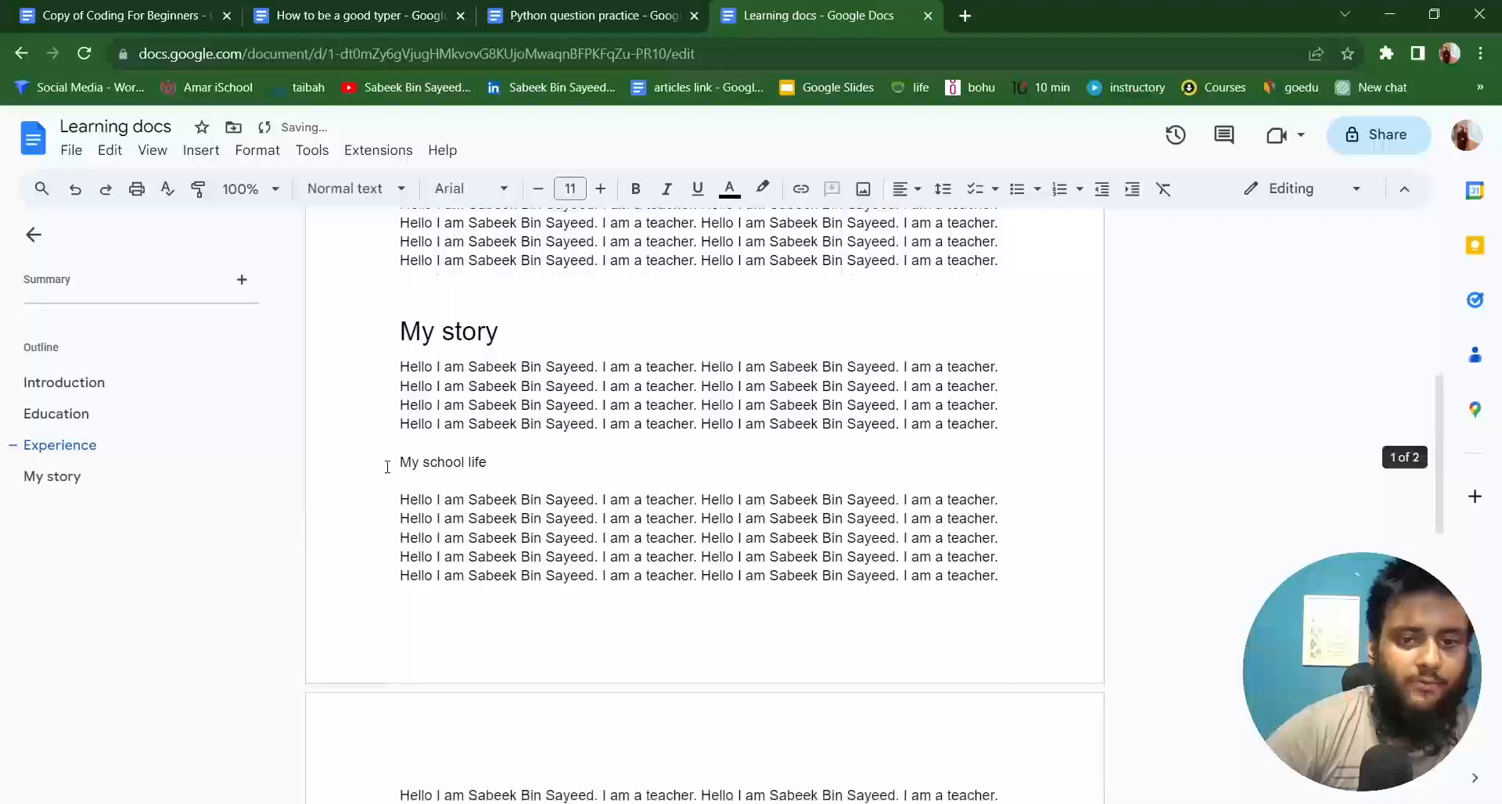
Add the line "My varsity life" below the pasted paragraphs at the end of the document.
scroll(368, 457, down, 5)
key(Return)
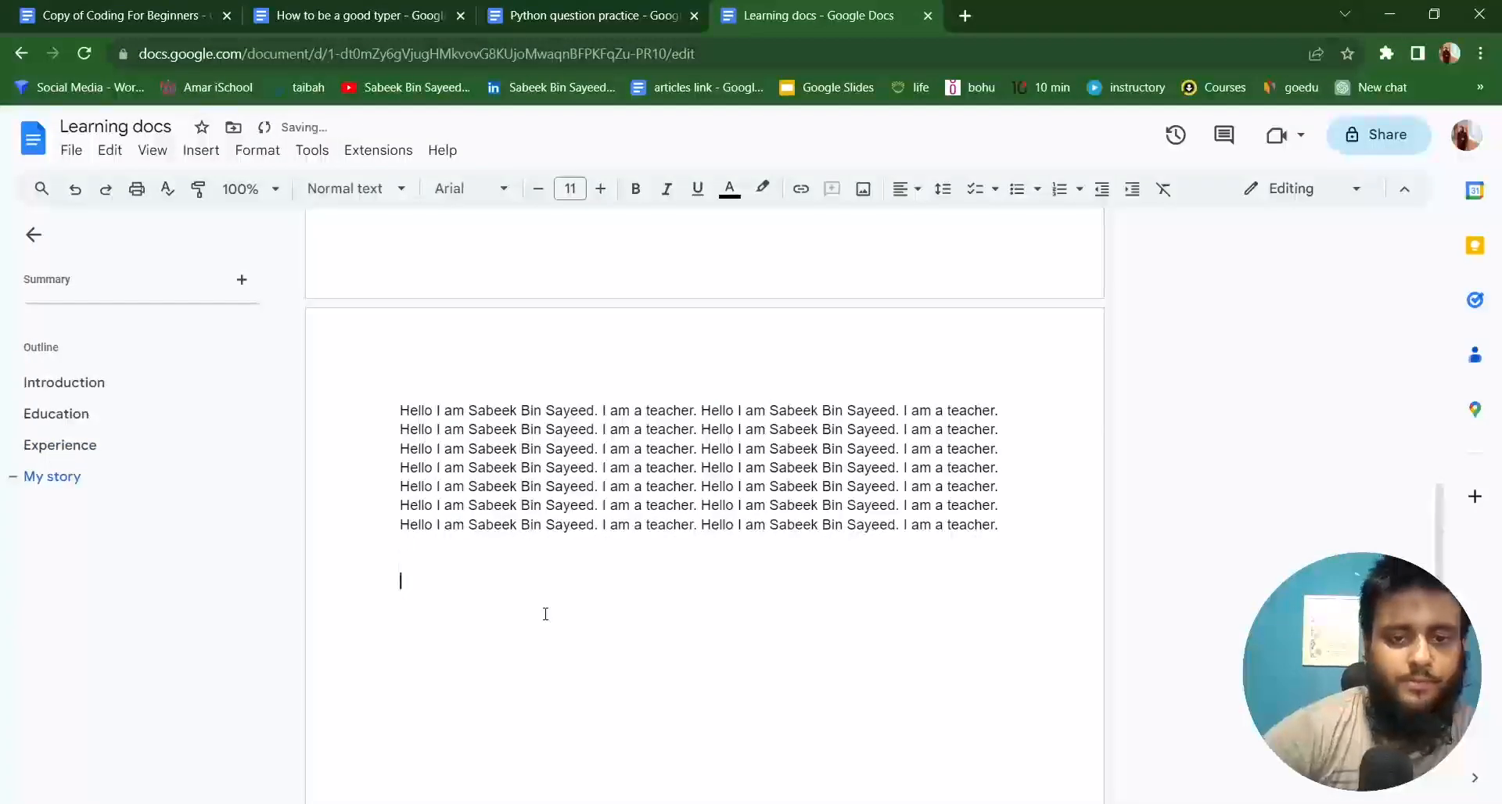
text(my)
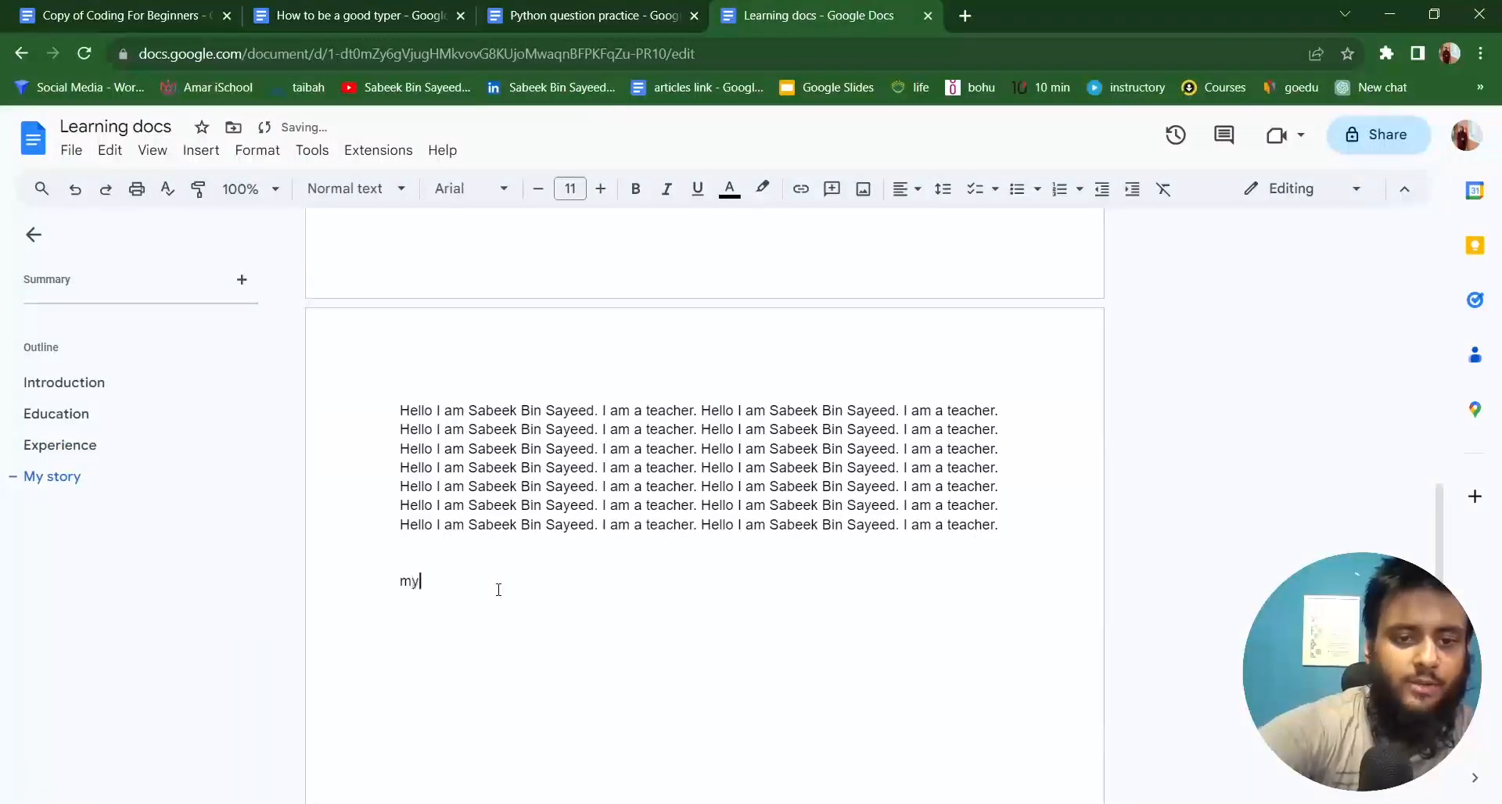
text( varsity life)
Try the Subtitle paragraph style on the "My school life" line, and set the line to Heading 2 instead.
scroll(499, 589, up, 5)
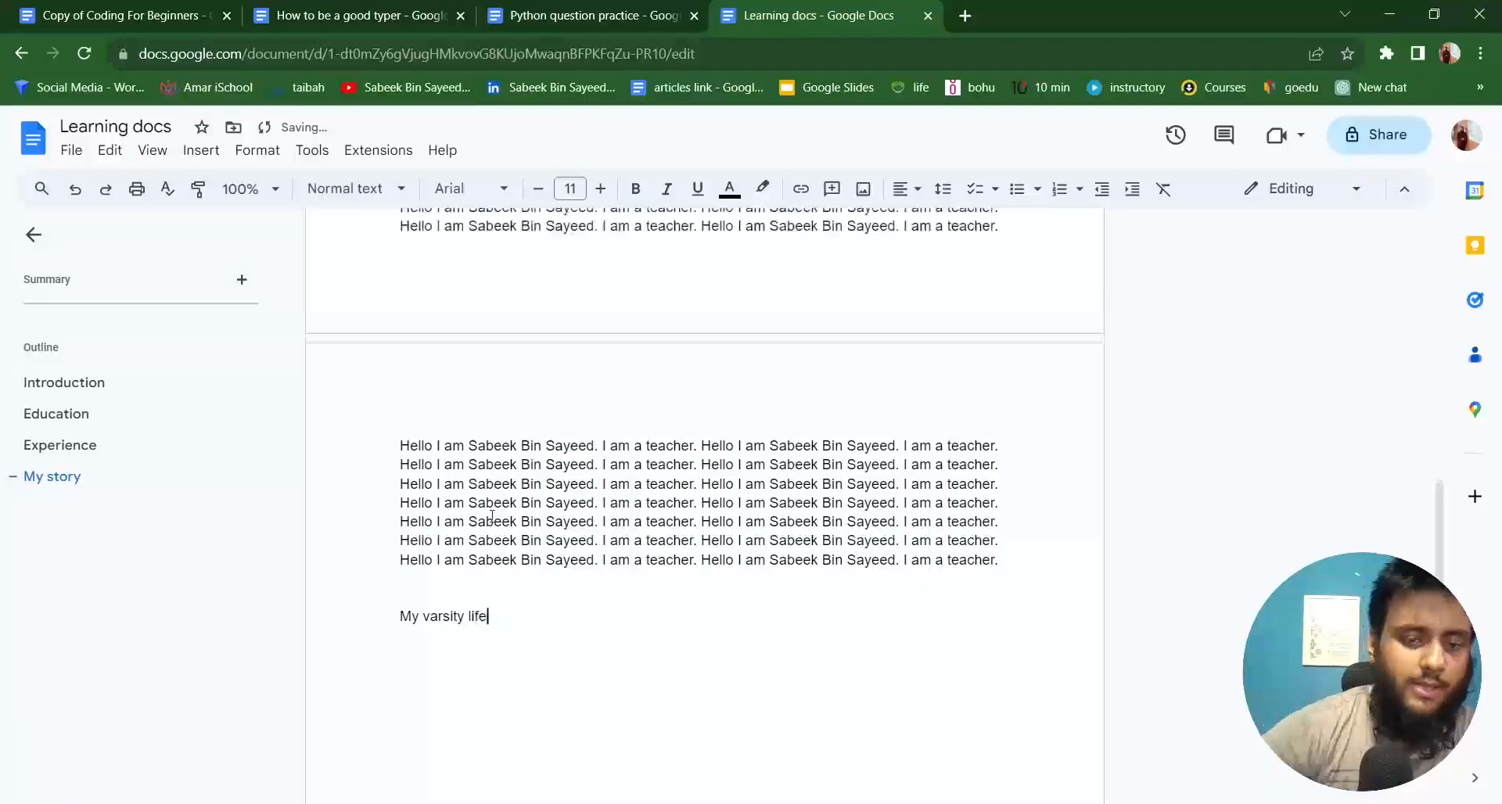
drag(403, 468, 511, 470)
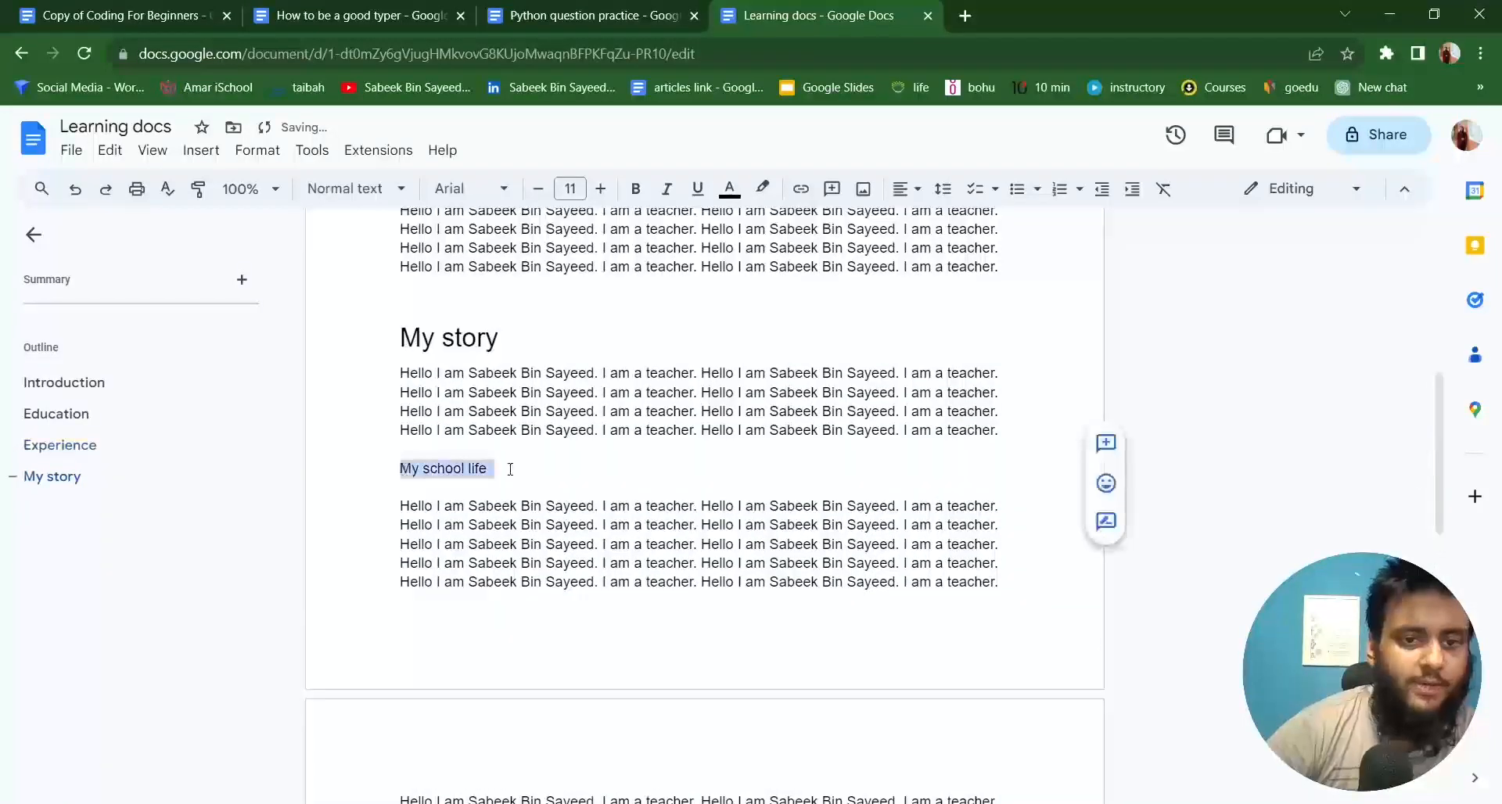
click(349, 189)
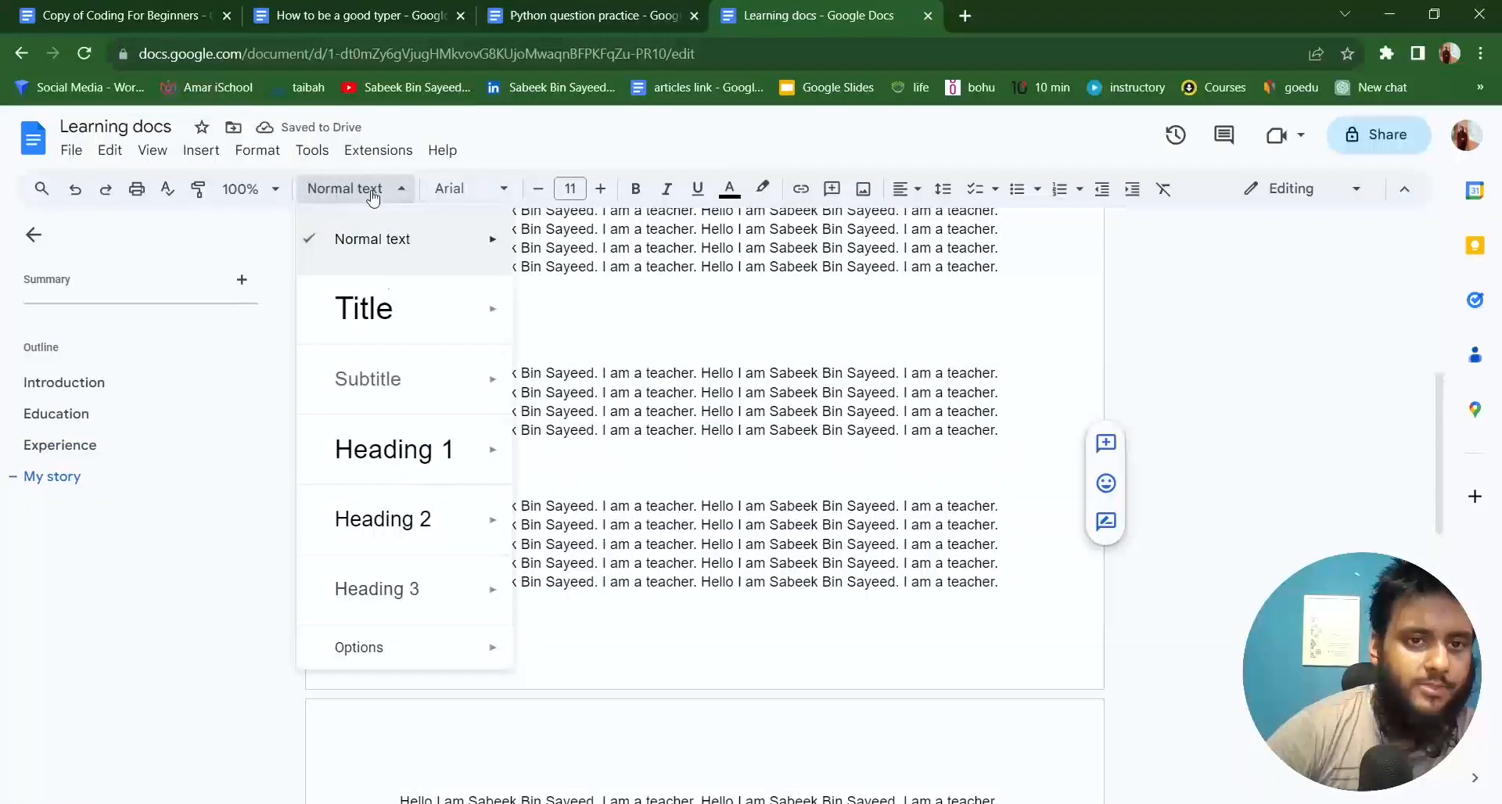
click(408, 387)
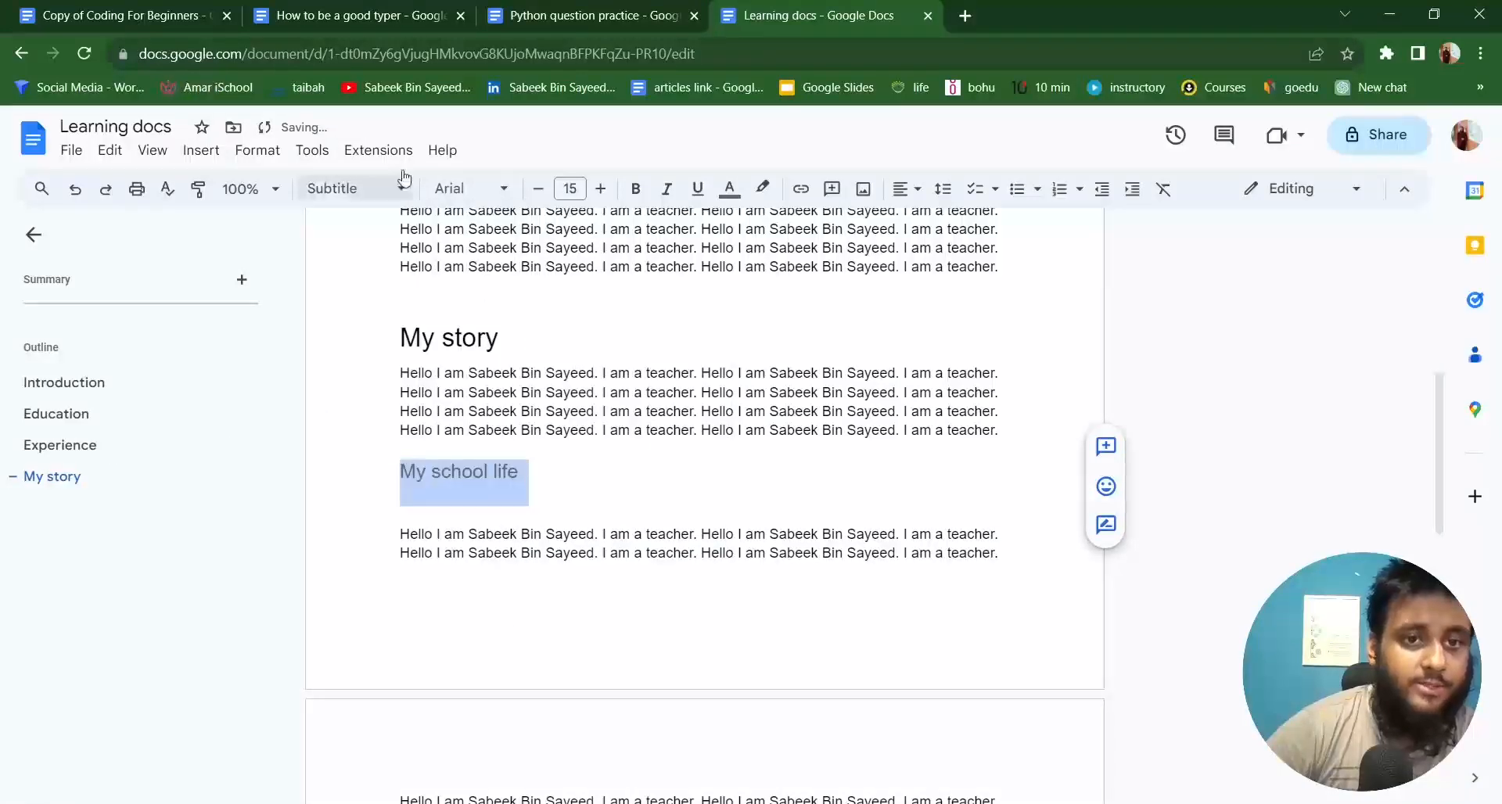
click(352, 189)
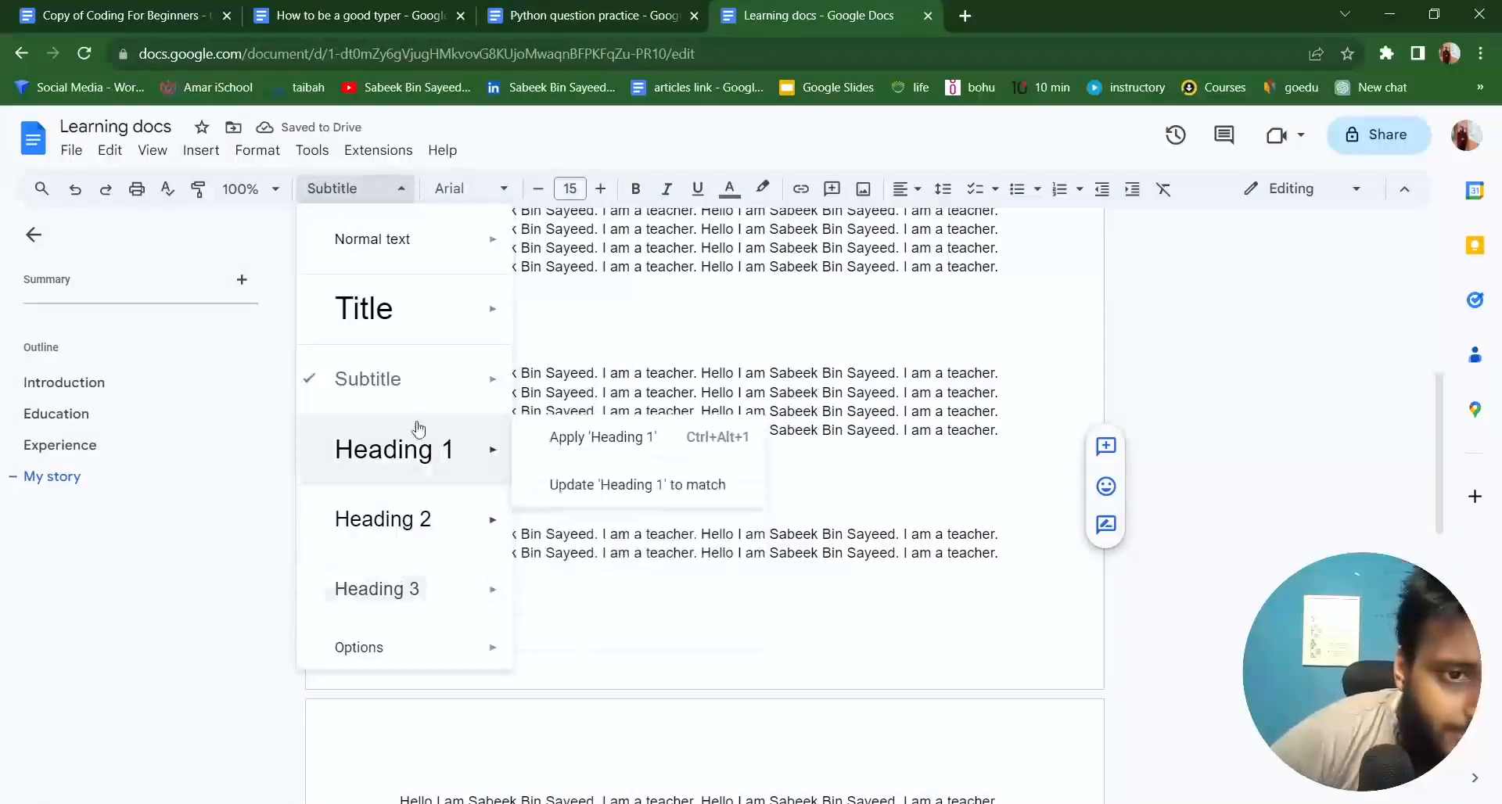
mouse_move(421, 520)
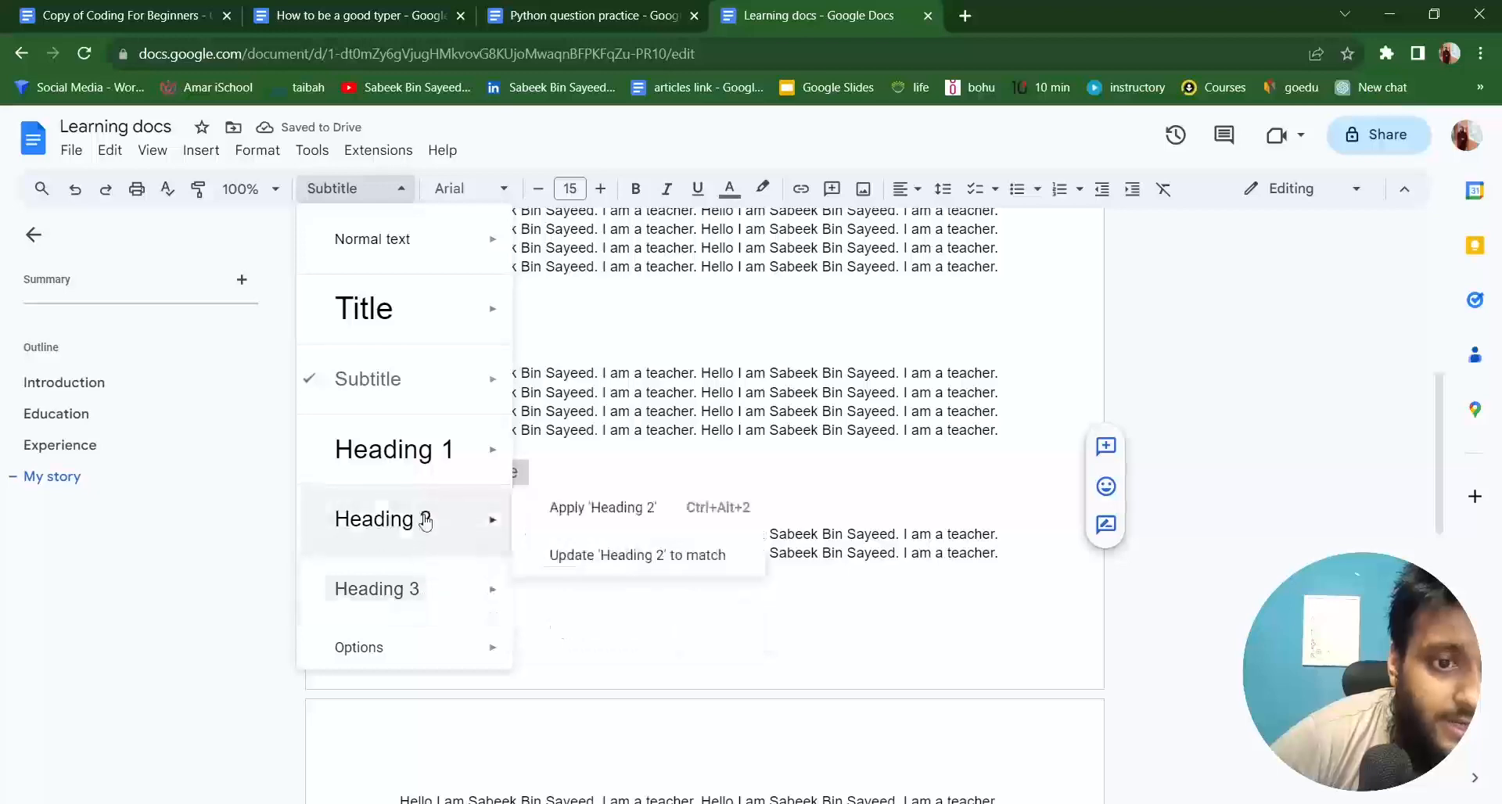
click(499, 516)
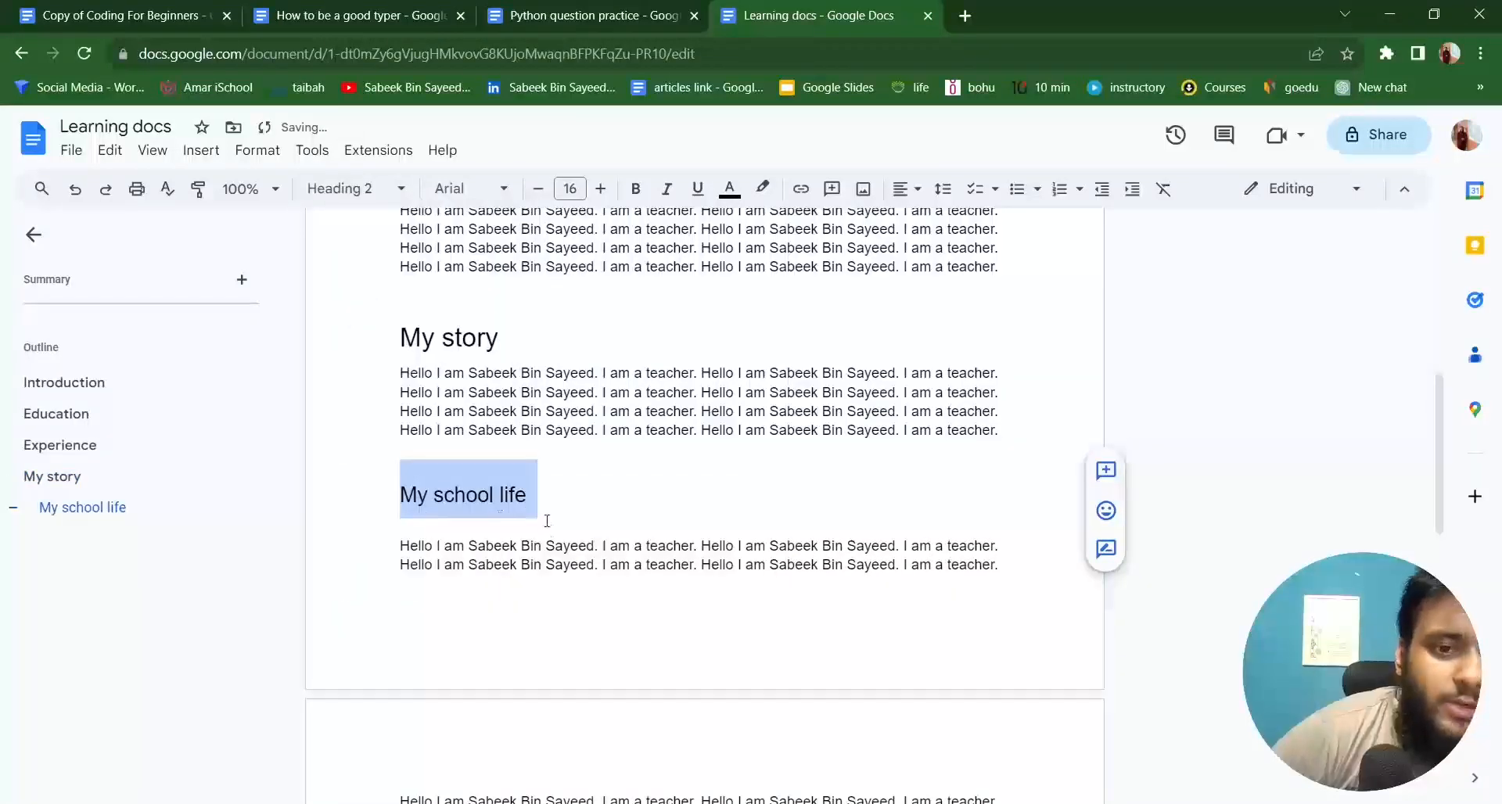
Review the section headings in the document and jump to "My school life" through the outline.
scroll(528, 532, up, 3)
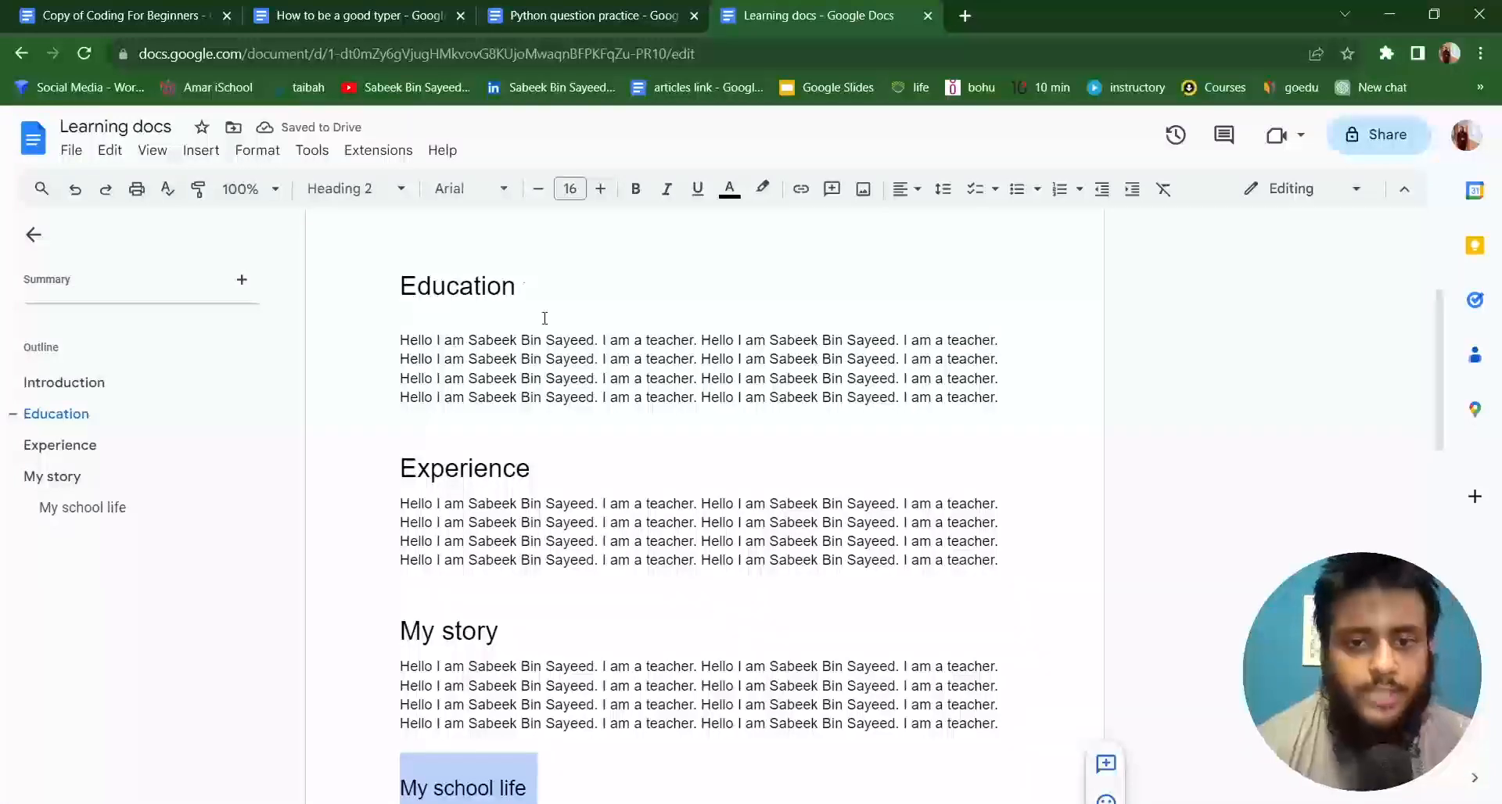
scroll(540, 328, down, 3)
scroll(500, 439, up, 1)
scroll(452, 545, down, 1)
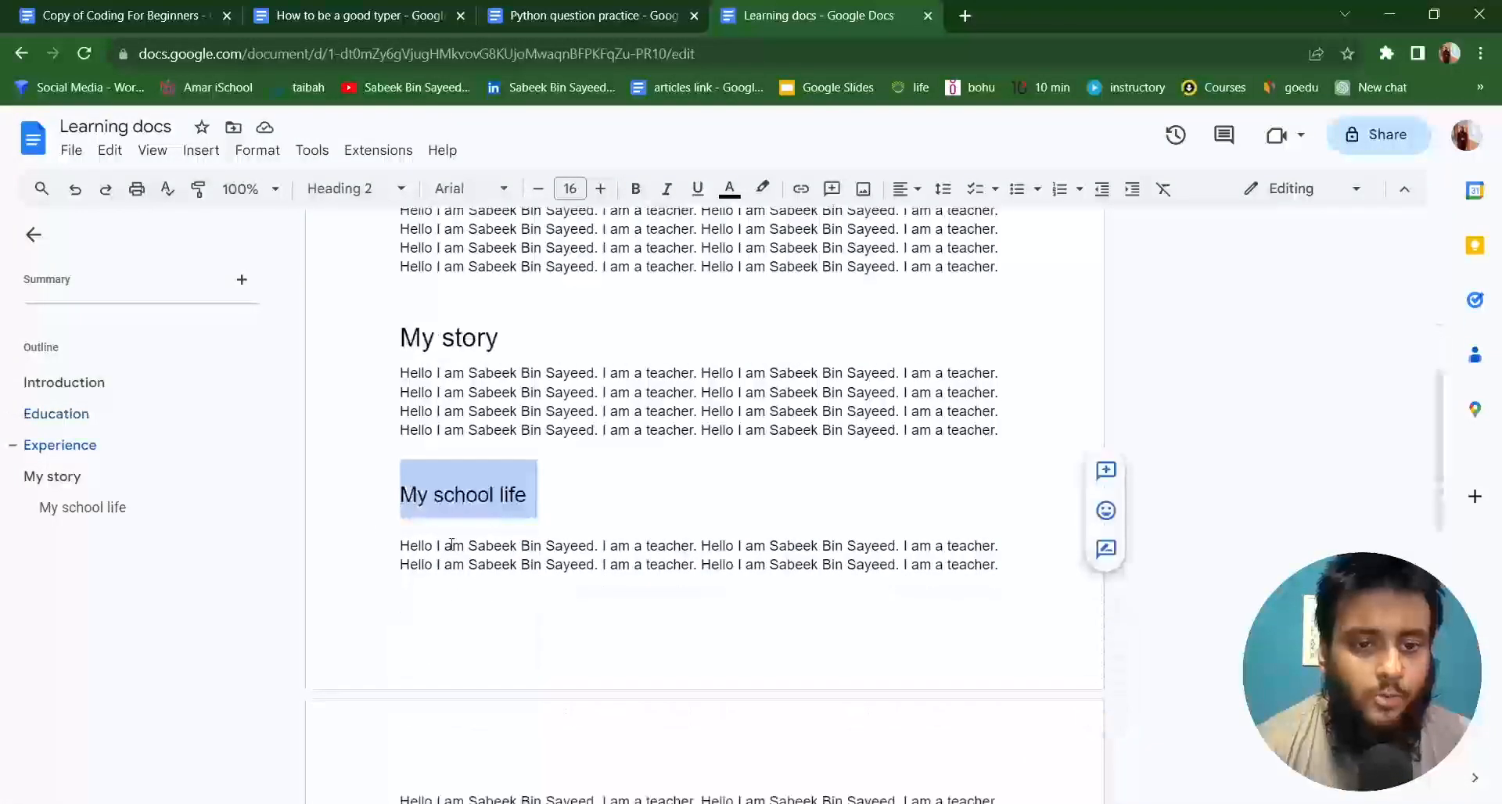
click(94, 512)
Apply the Heading 3 paragraph style to the "My varsity life" line at the end of the document.
scroll(353, 417, down, 3)
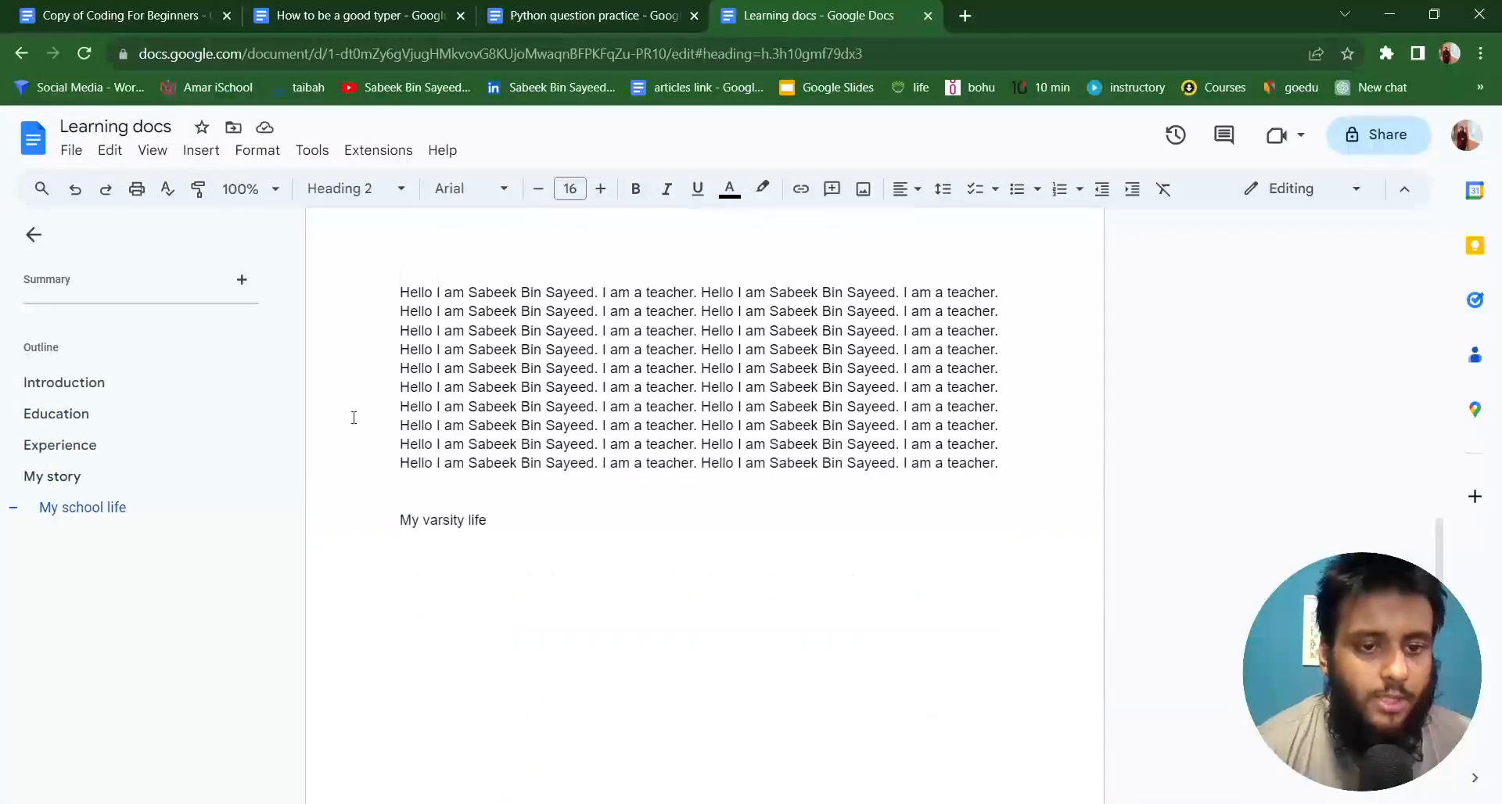
scroll(528, 475, down, 3)
drag(398, 227, 489, 229)
click(396, 193)
mouse_move(436, 480)
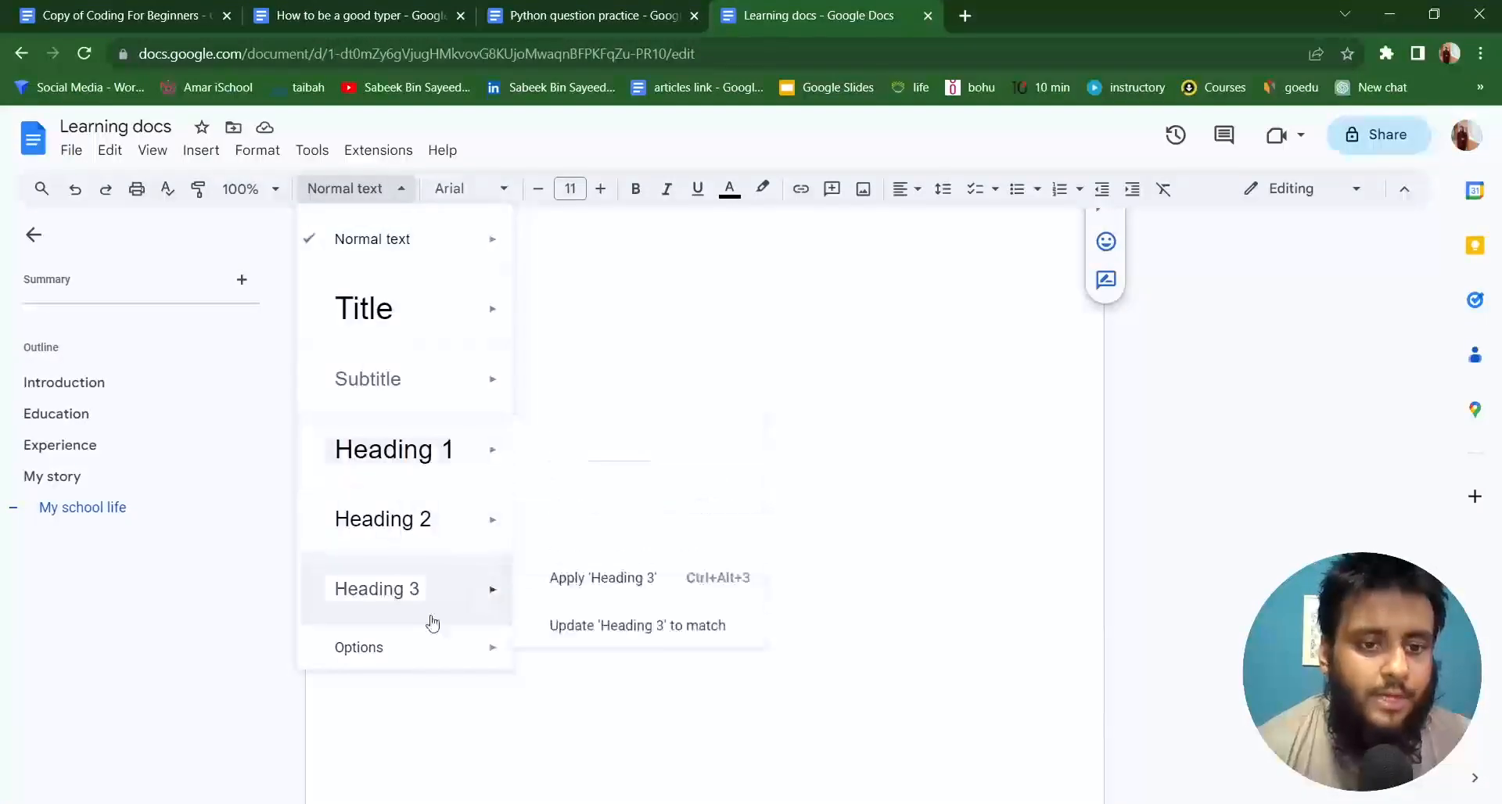
click(417, 589)
scroll(447, 495, up, 3)
scroll(447, 494, up, 10)
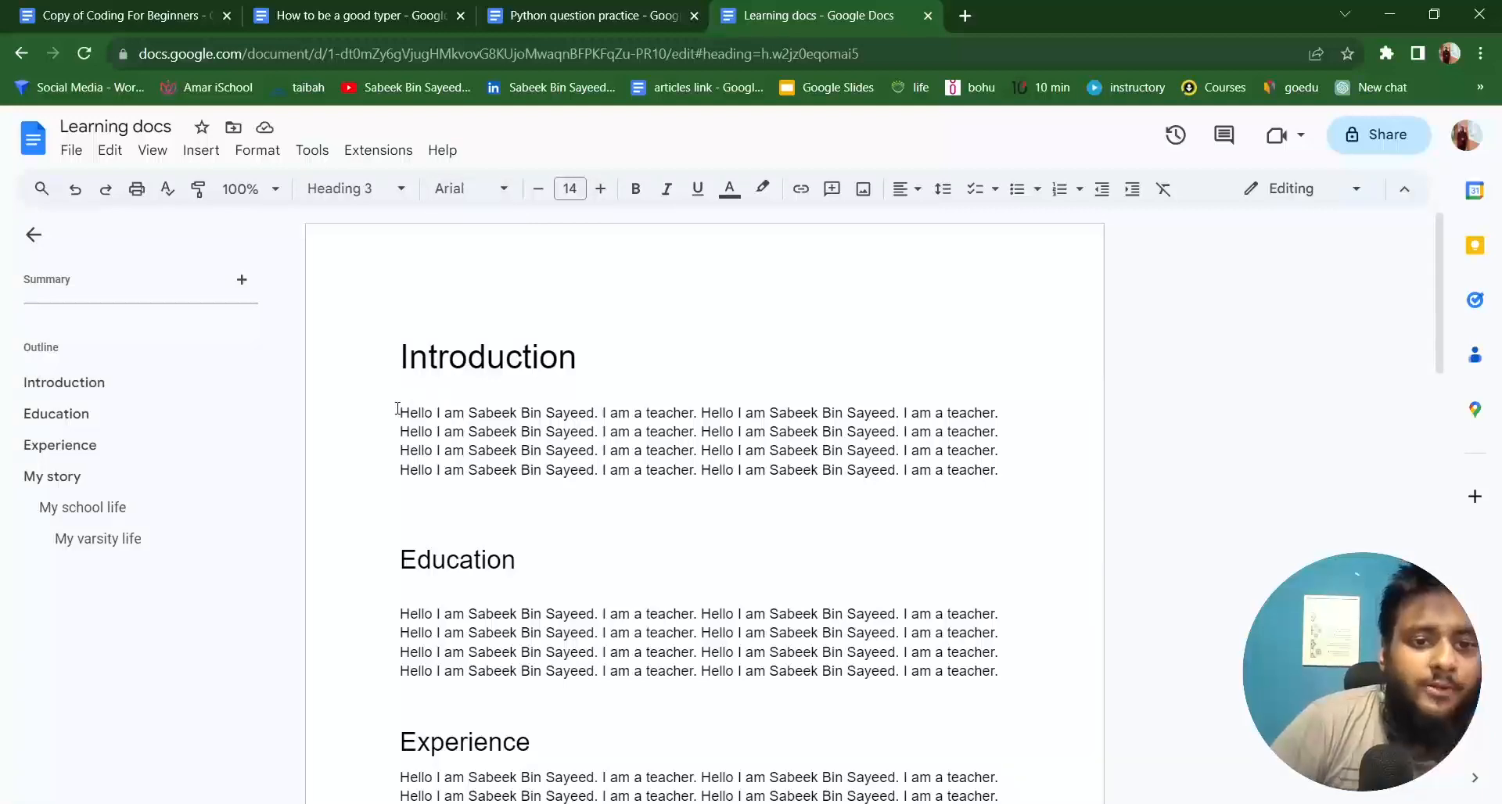
Try Roboto, Times and Calibri on the paragraph text under the Introduction heading, and set its font to Comic Sans MS.
drag(398, 409, 1009, 469)
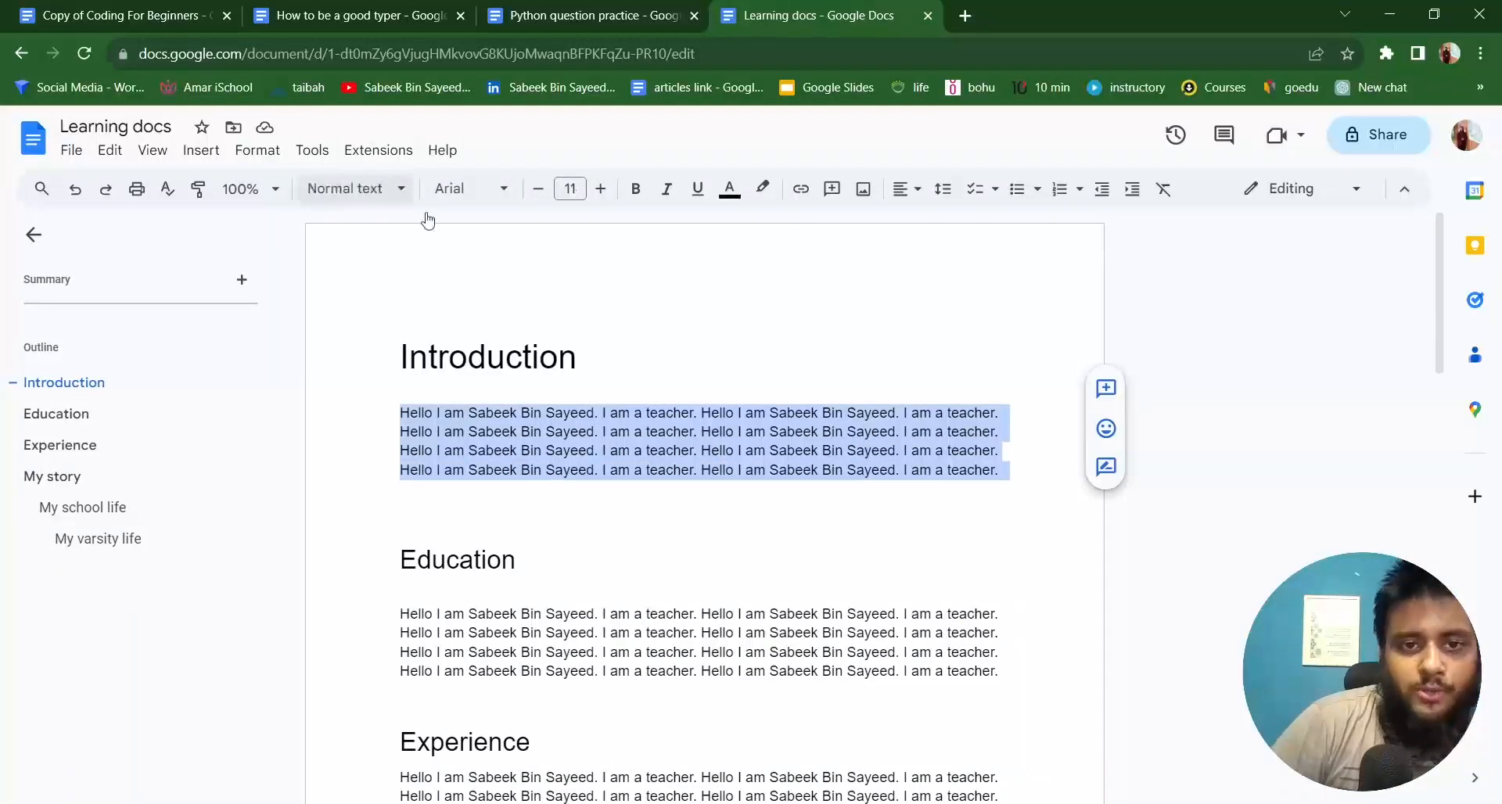
click(477, 190)
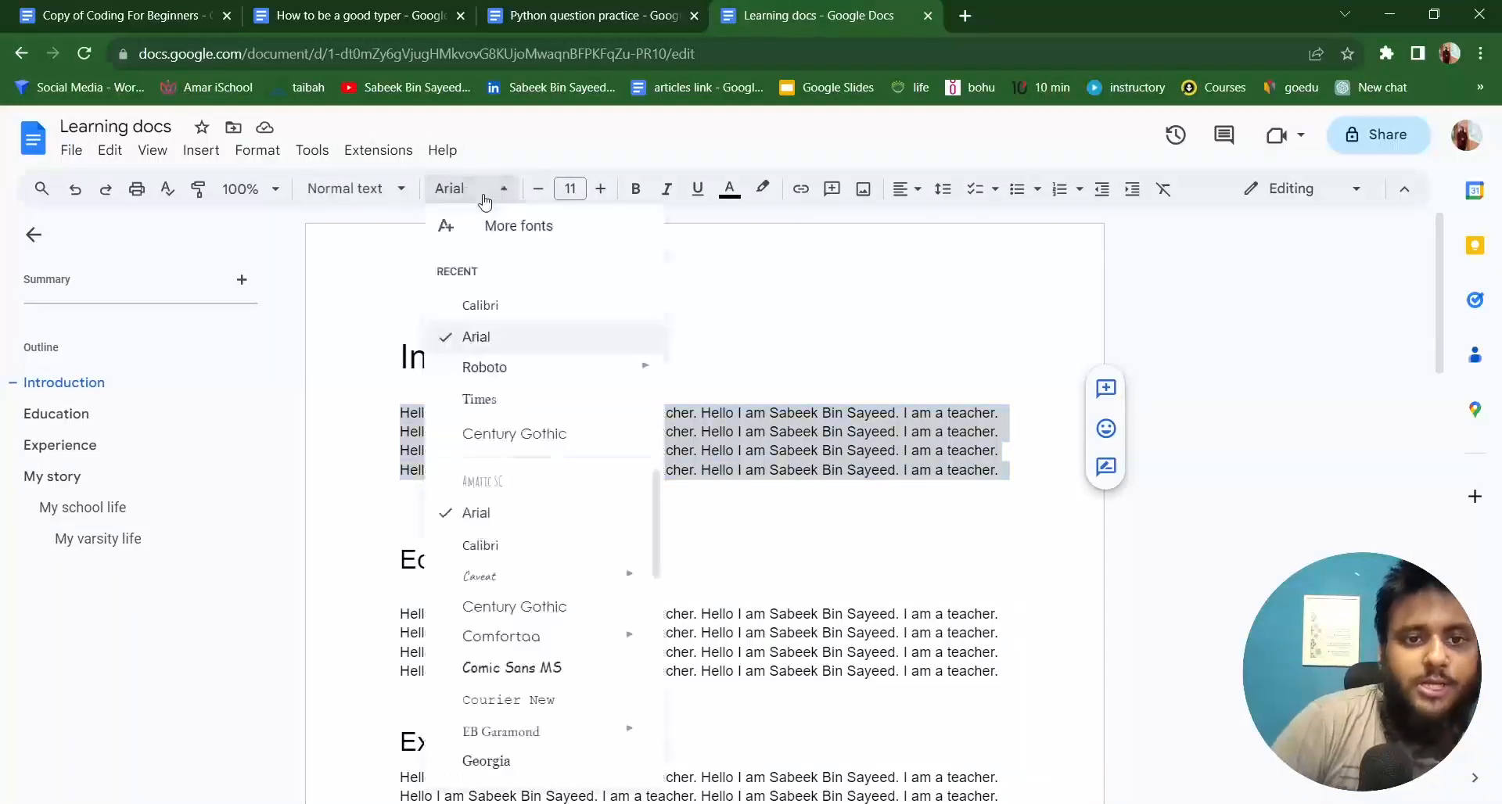
click(518, 371)
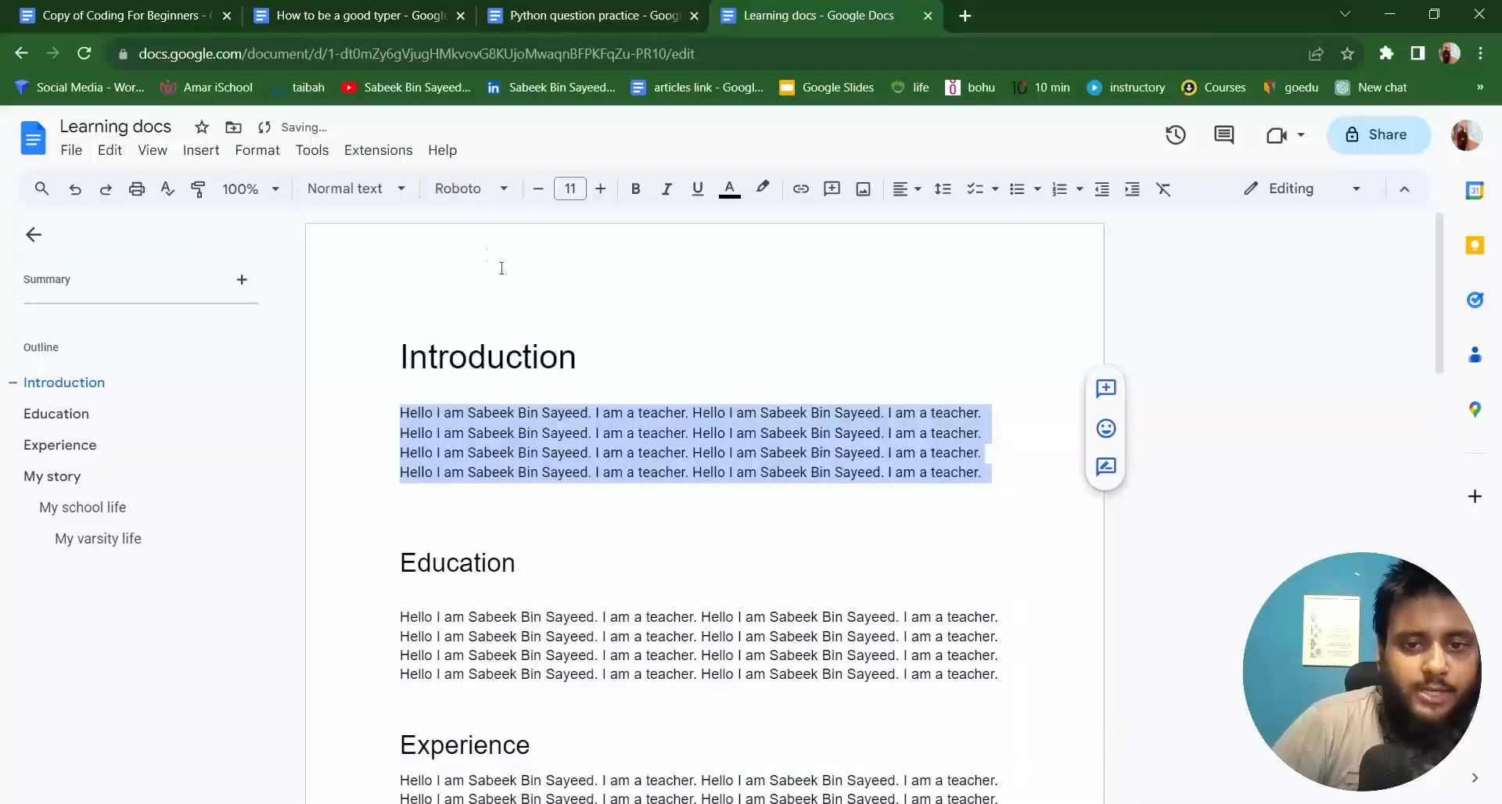
click(466, 193)
click(479, 400)
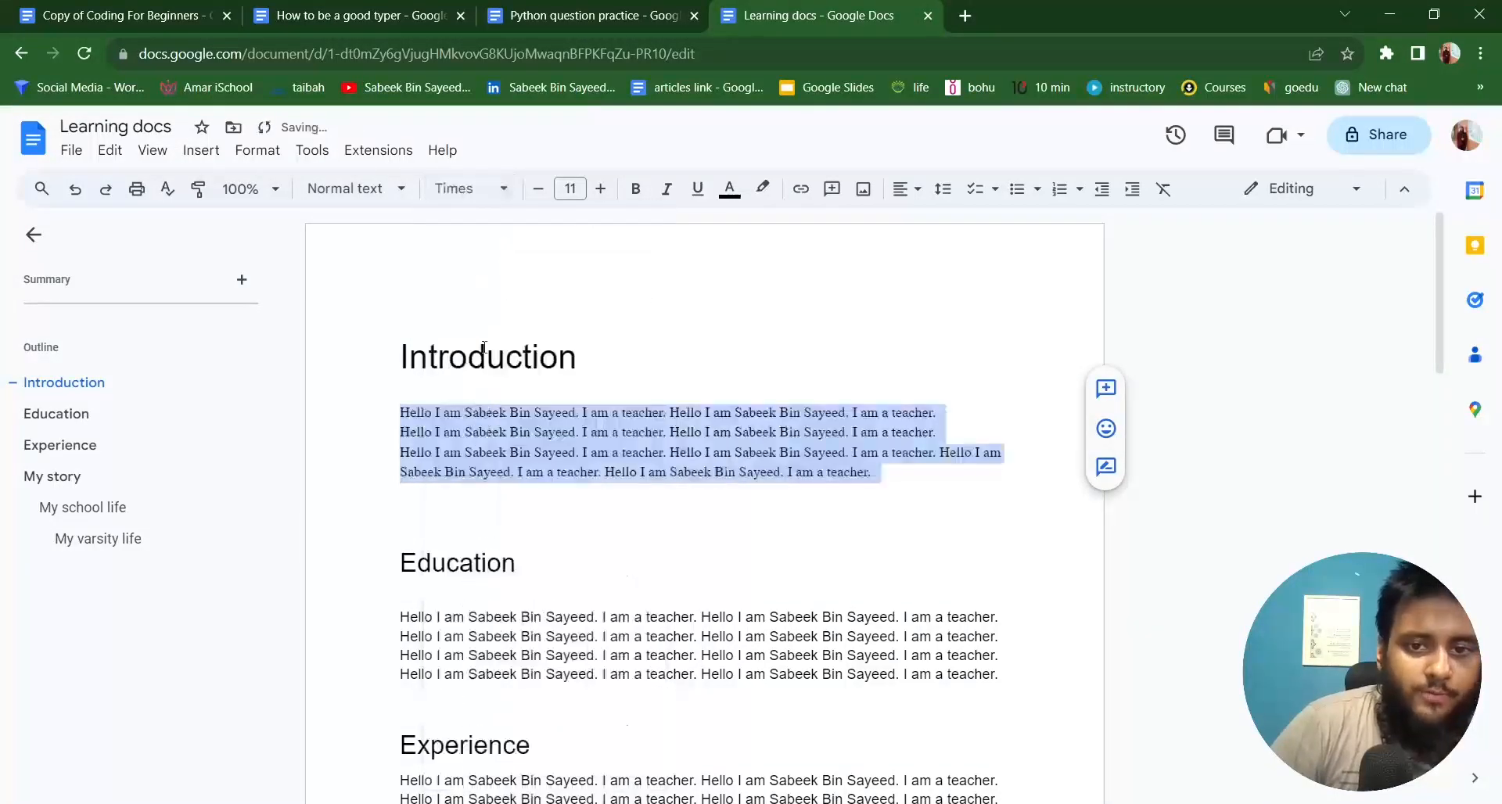
click(468, 189)
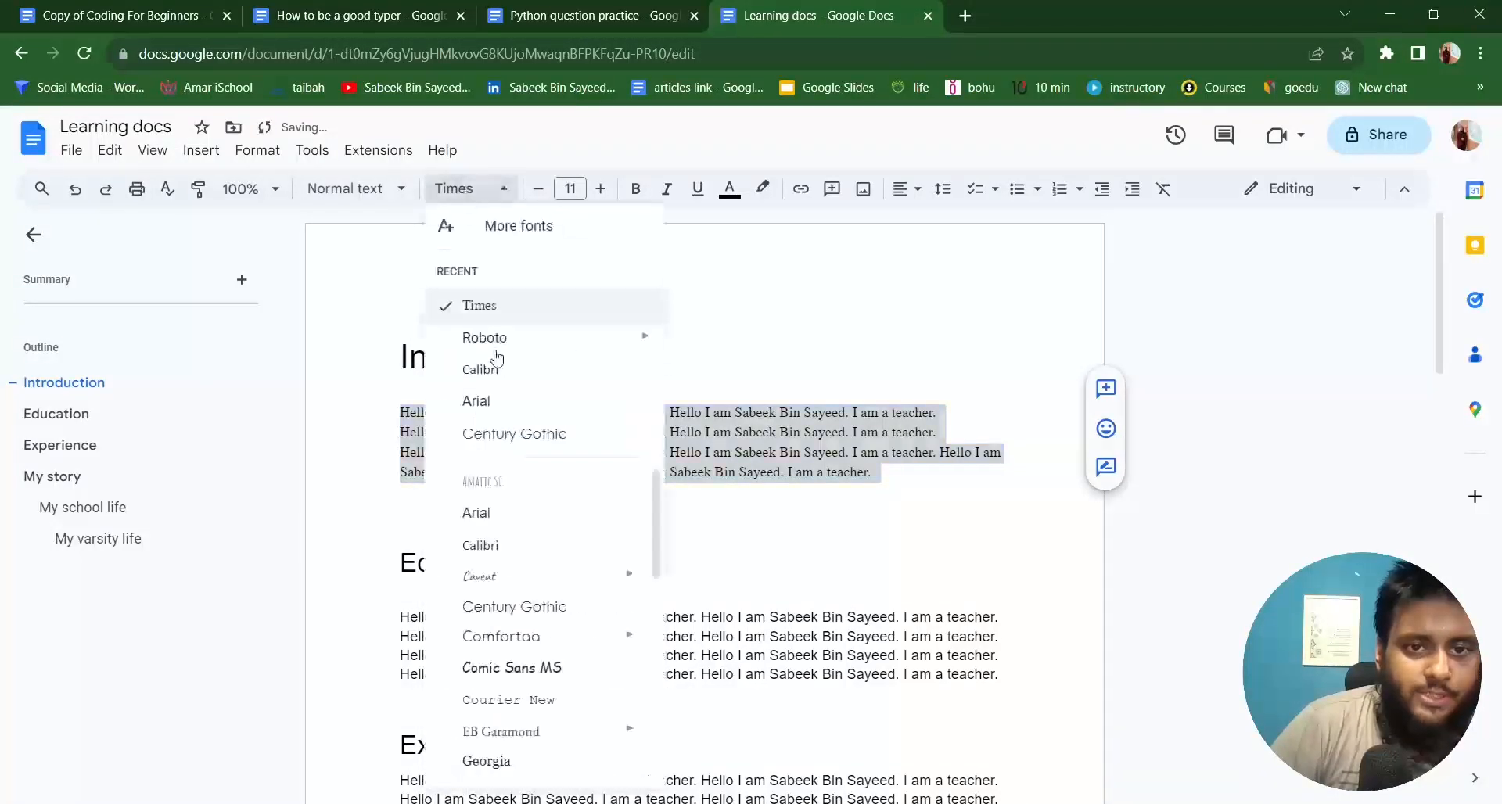
click(501, 545)
click(490, 189)
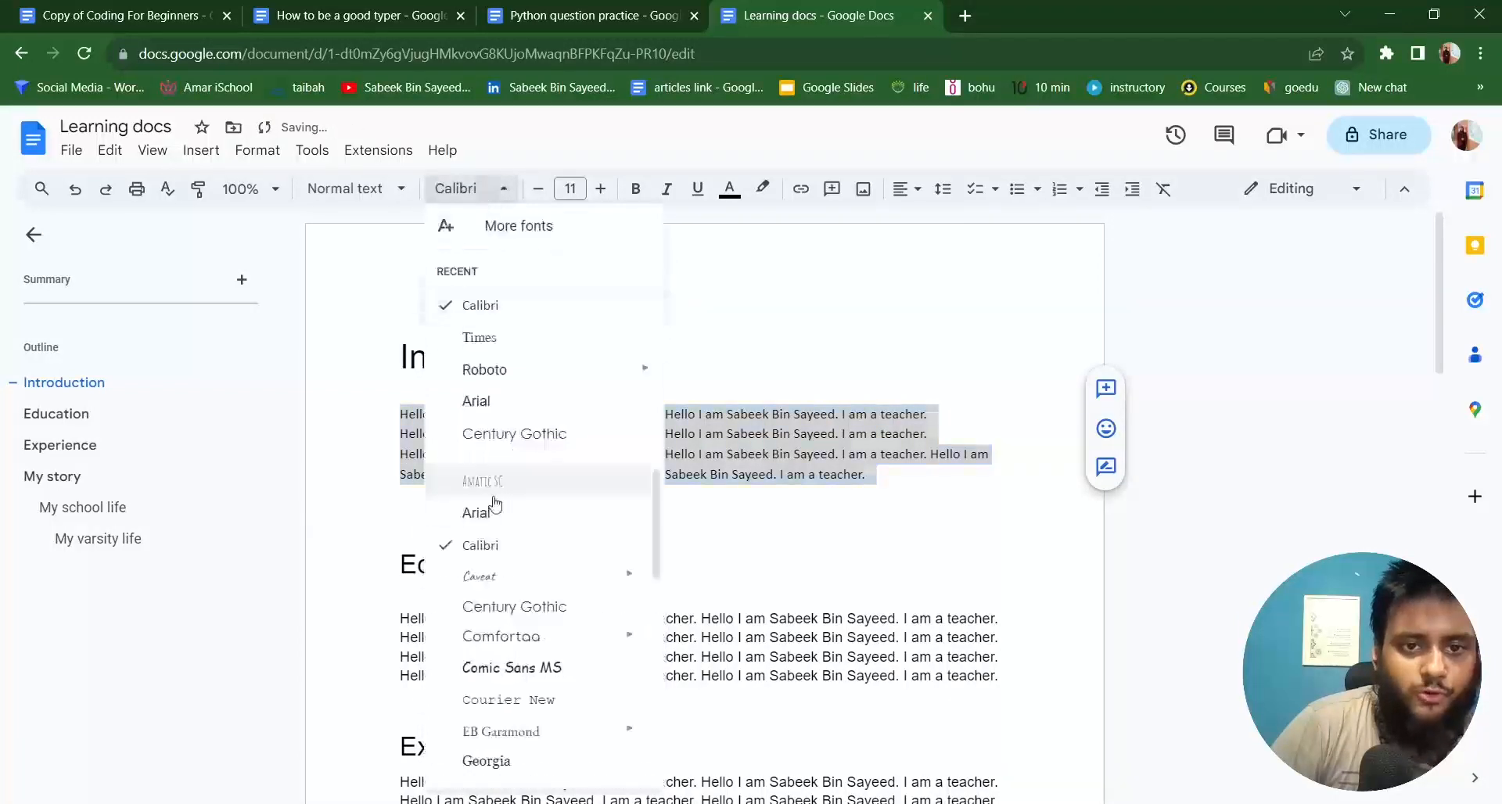
click(507, 668)
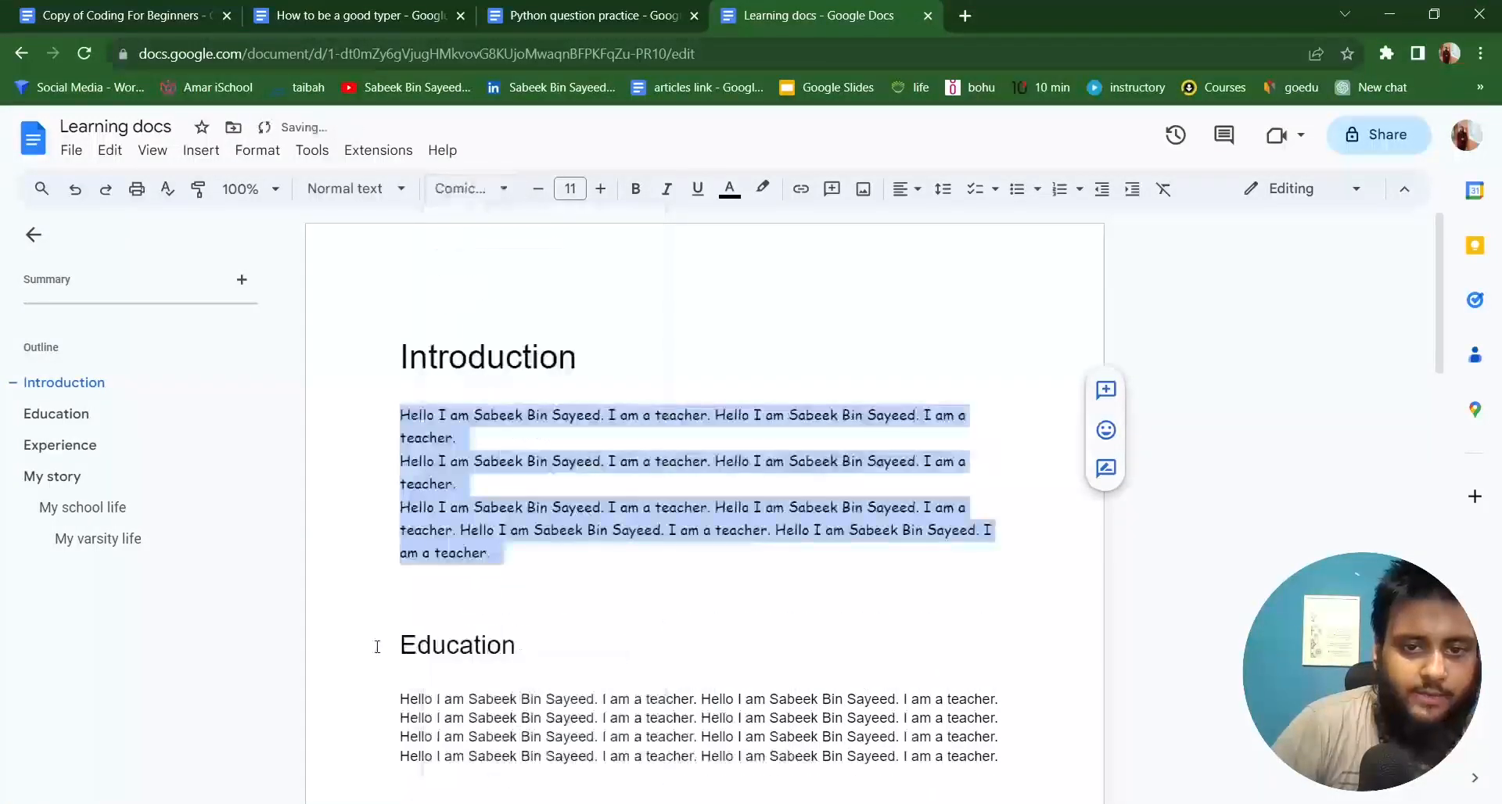
drag(378, 654, 521, 680)
click(520, 679)
Change the font of the paragraph text under the Education heading to Comfortaa.
scroll(509, 629, down, 1)
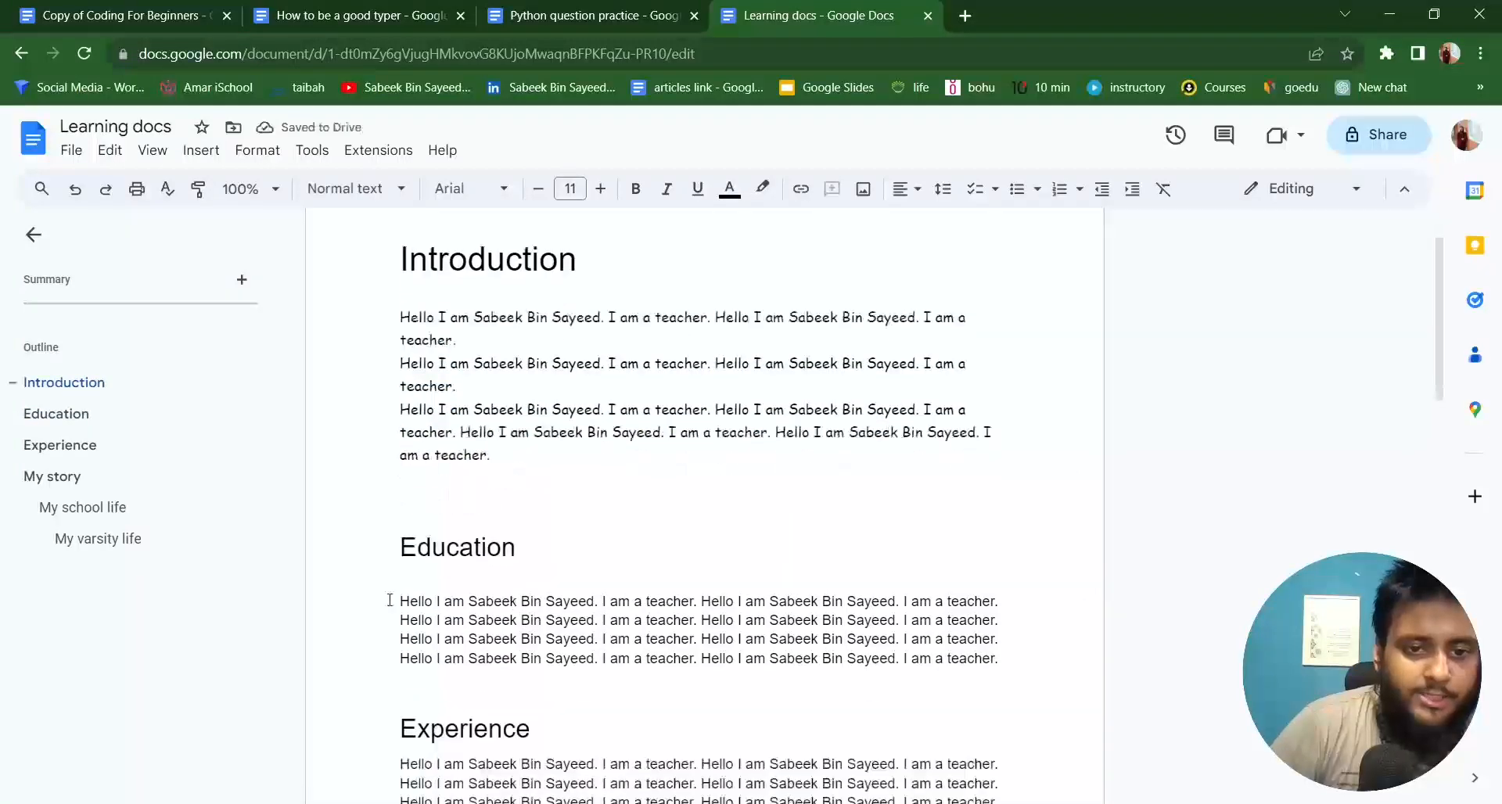
drag(390, 600, 1040, 655)
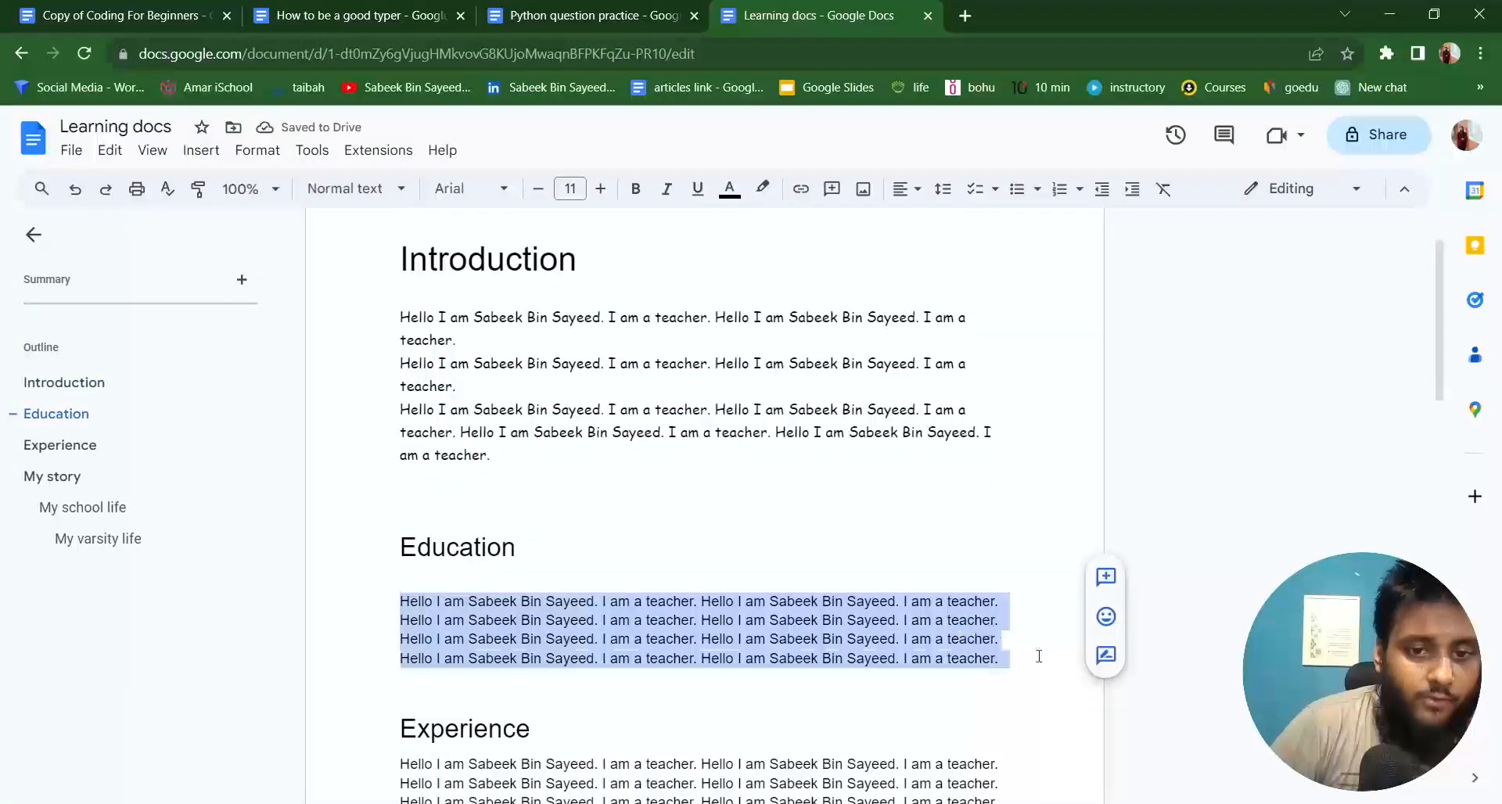
click(480, 188)
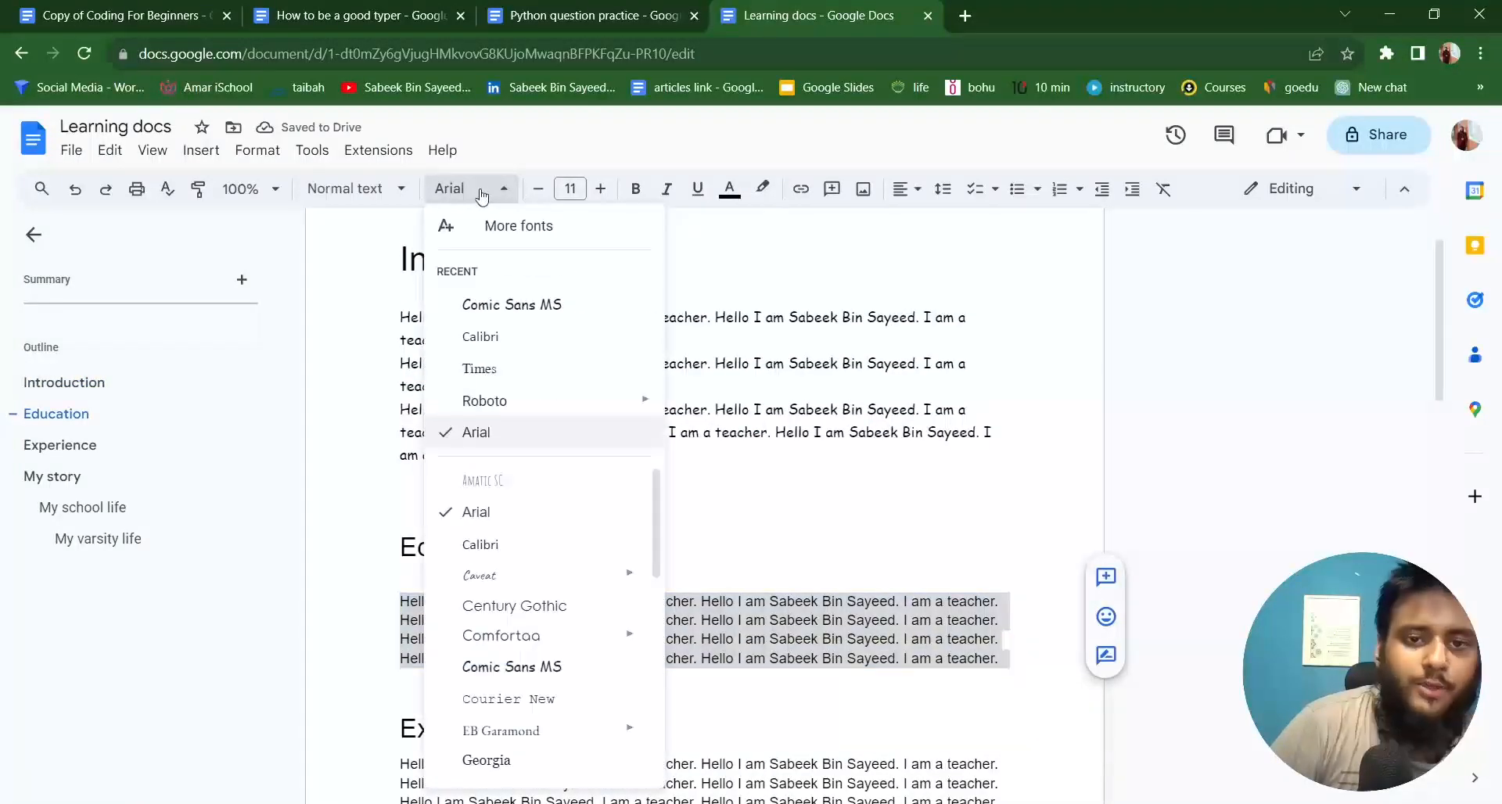
click(516, 636)
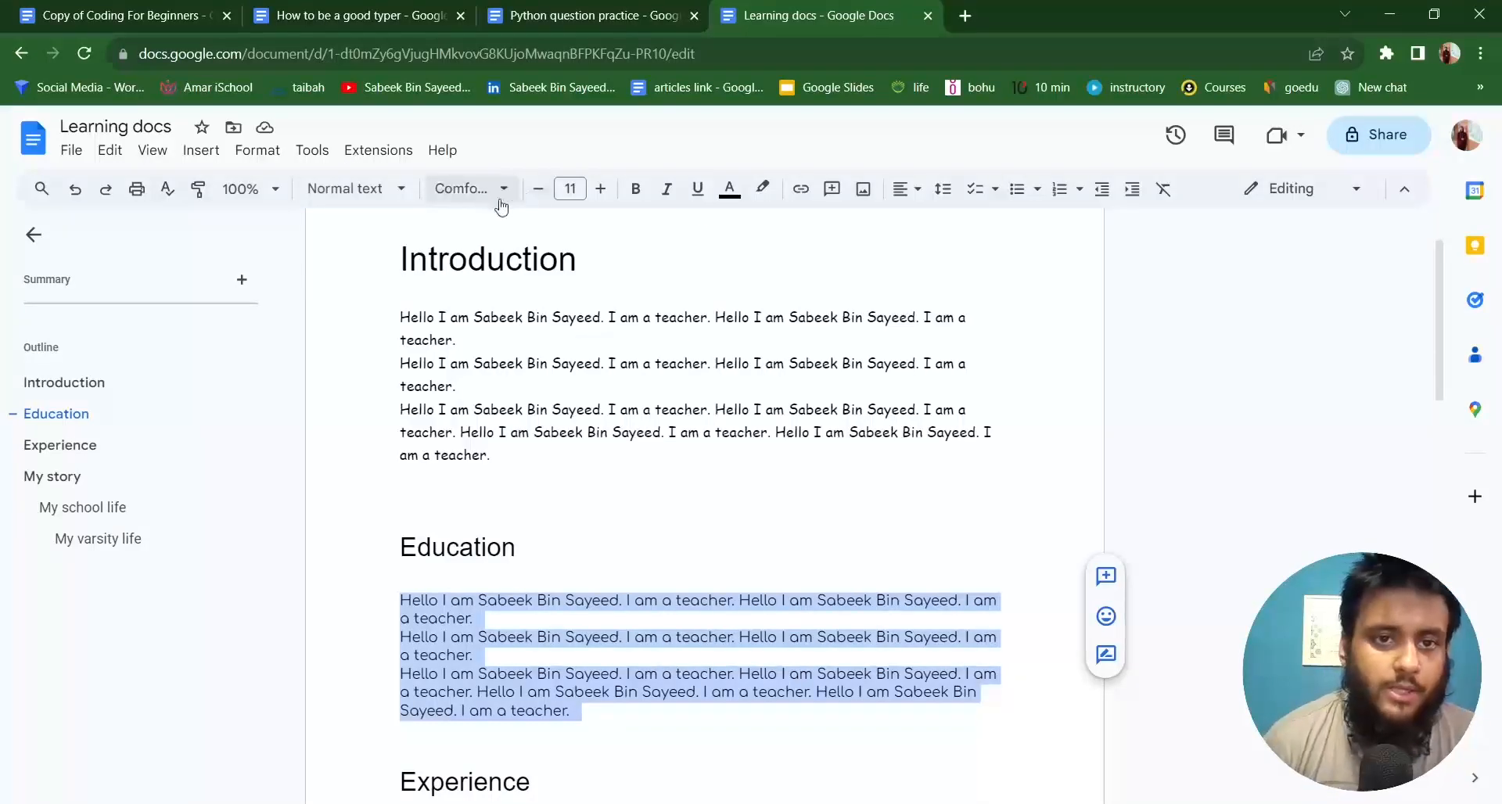
Reduce the font size of the Introduction paragraph text to 3, and enlarge it to 16.
drag(386, 324, 503, 456)
click(540, 189)
click(540, 189)
click(540, 190)
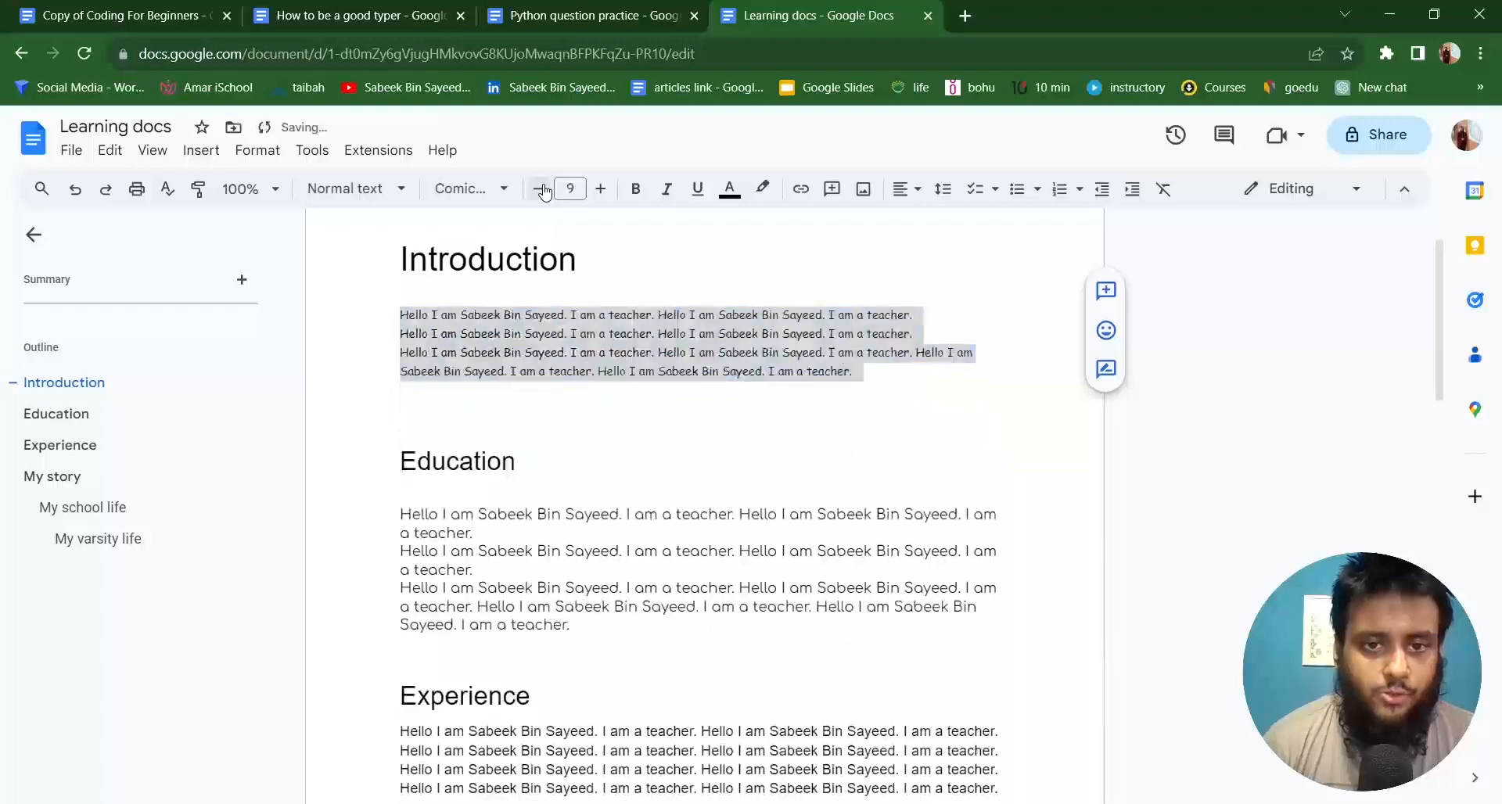
click(540, 189)
click(540, 189)
click(540, 189)
click(540, 190)
click(540, 189)
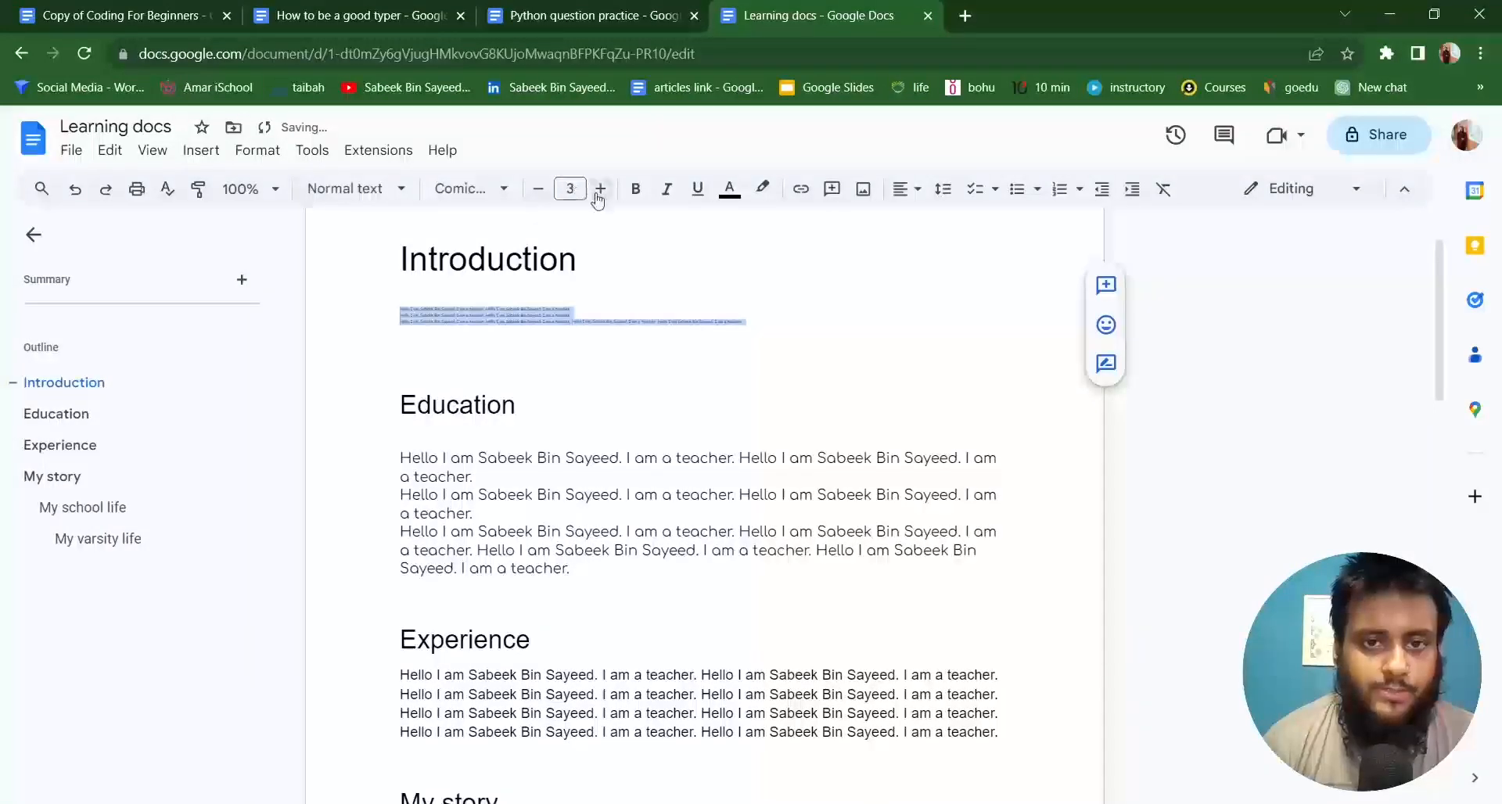
click(600, 189)
click(601, 190)
click(600, 189)
click(600, 189)
click(600, 189)
click(600, 189)
click(600, 189)
click(600, 190)
click(600, 190)
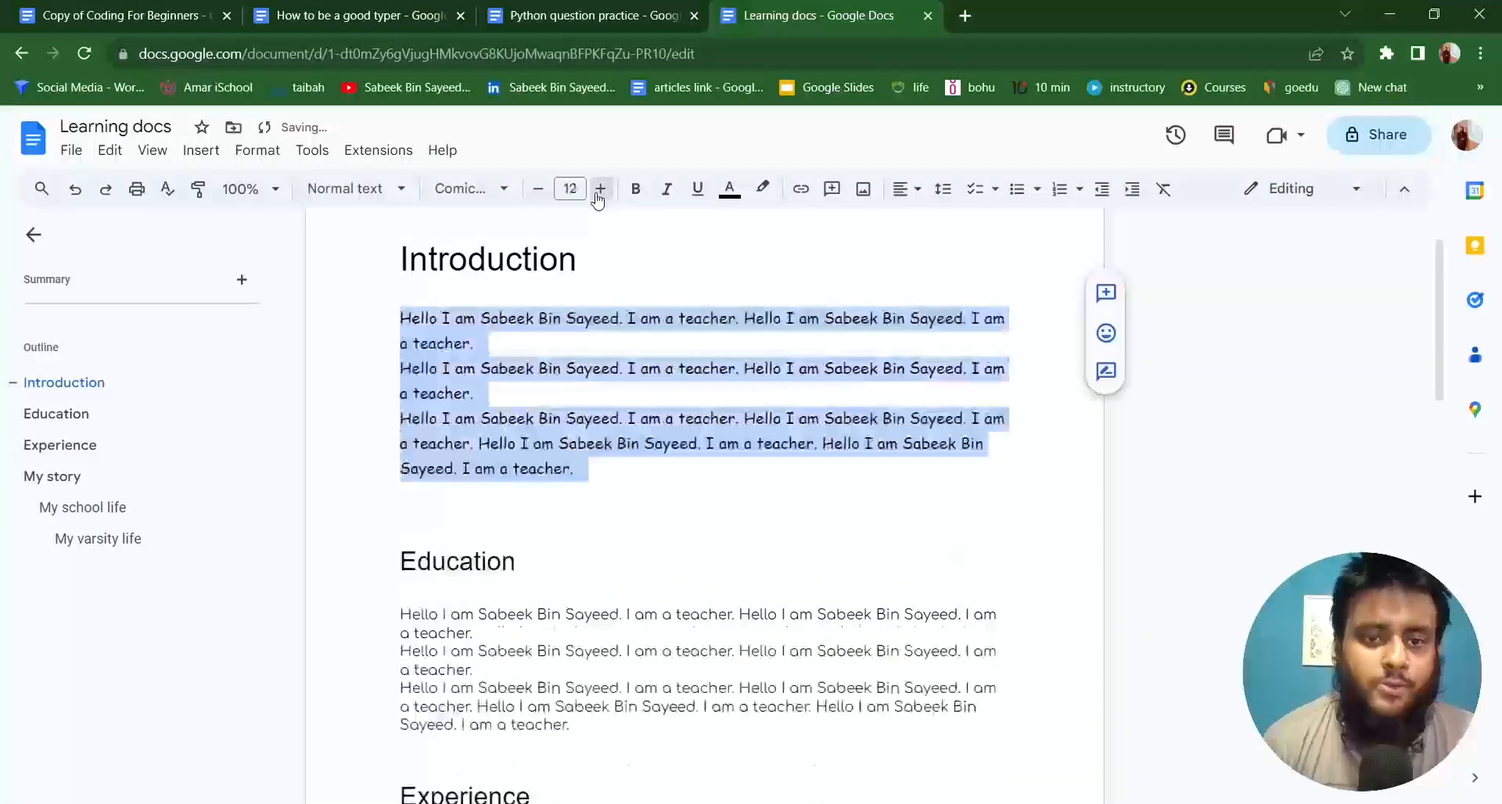
click(600, 189)
click(601, 189)
click(600, 189)
click(600, 189)
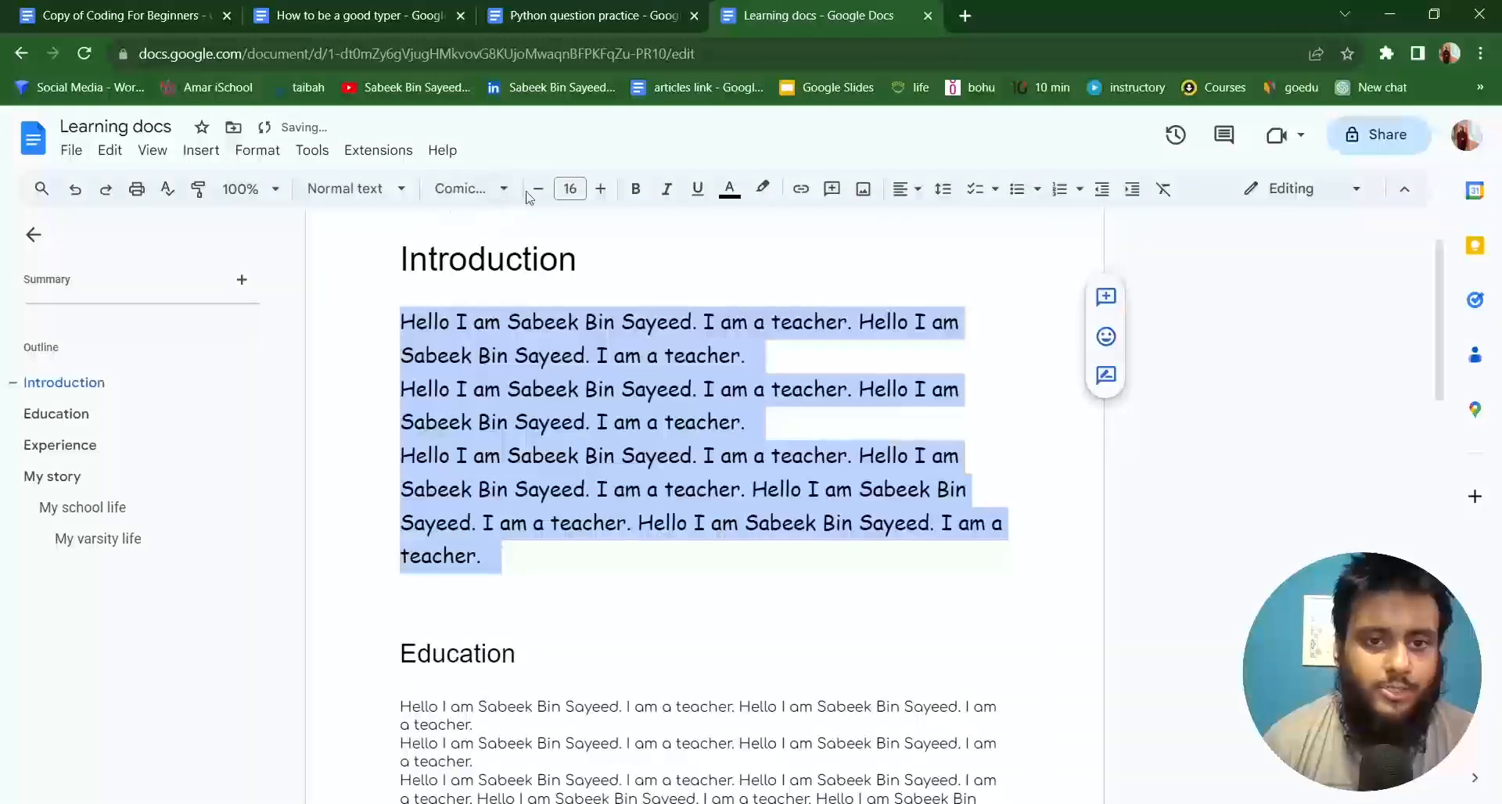
Make the first full name in the Education text bold, italic and underlined, and underline the word "teacher" that follows it.
scroll(548, 259, down, 3)
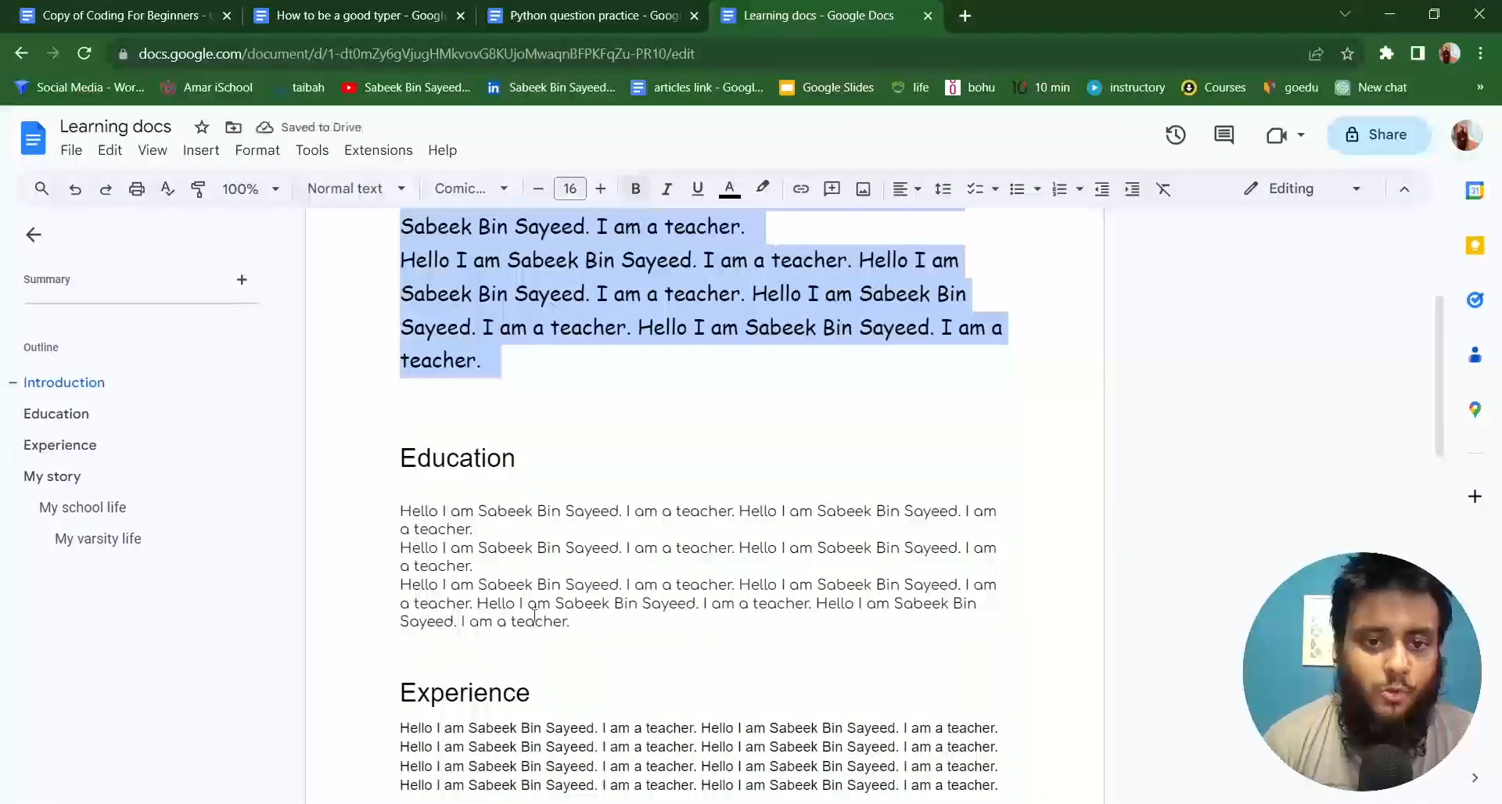
drag(567, 619, 620, 513)
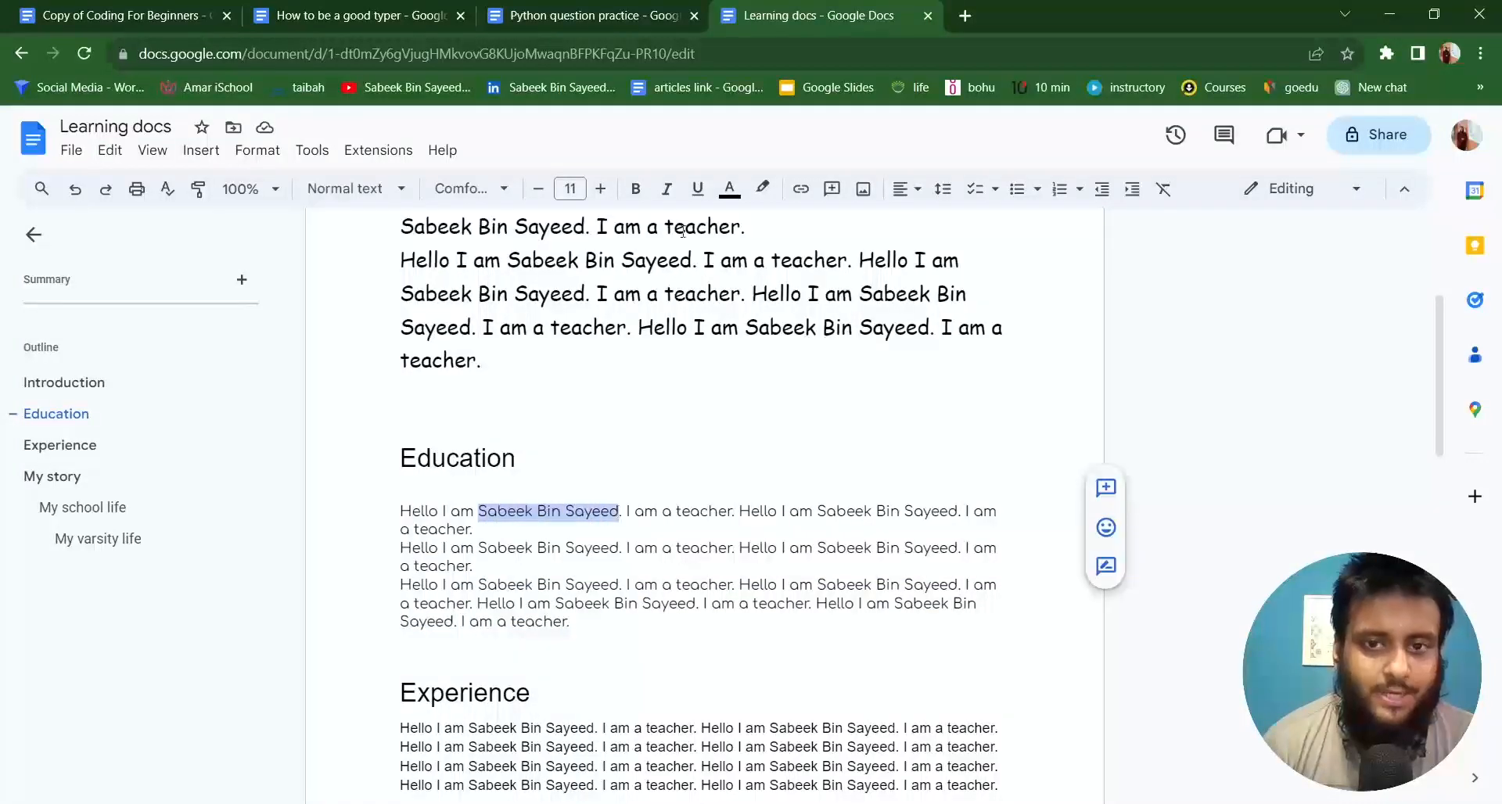
click(636, 195)
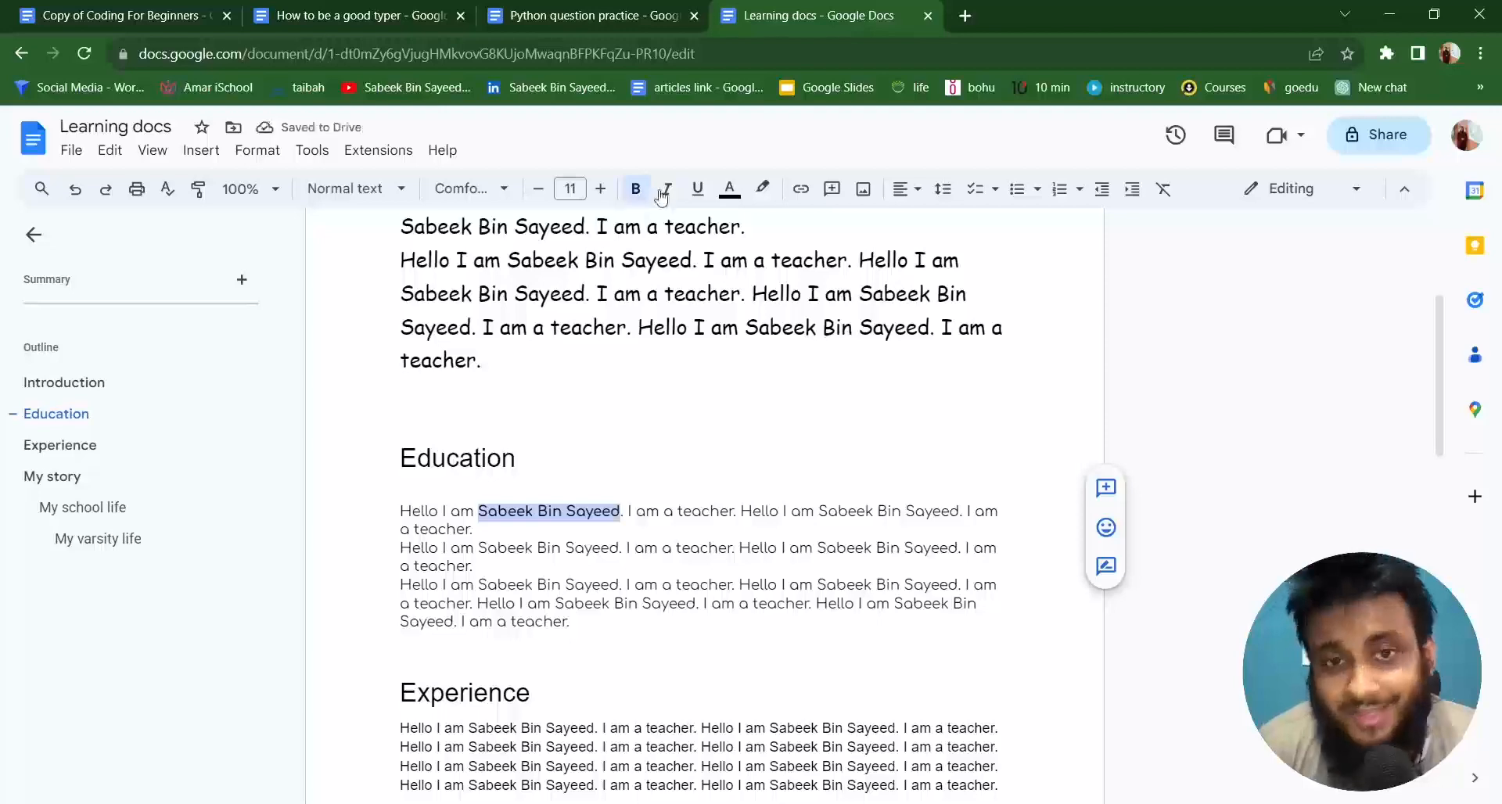
click(668, 189)
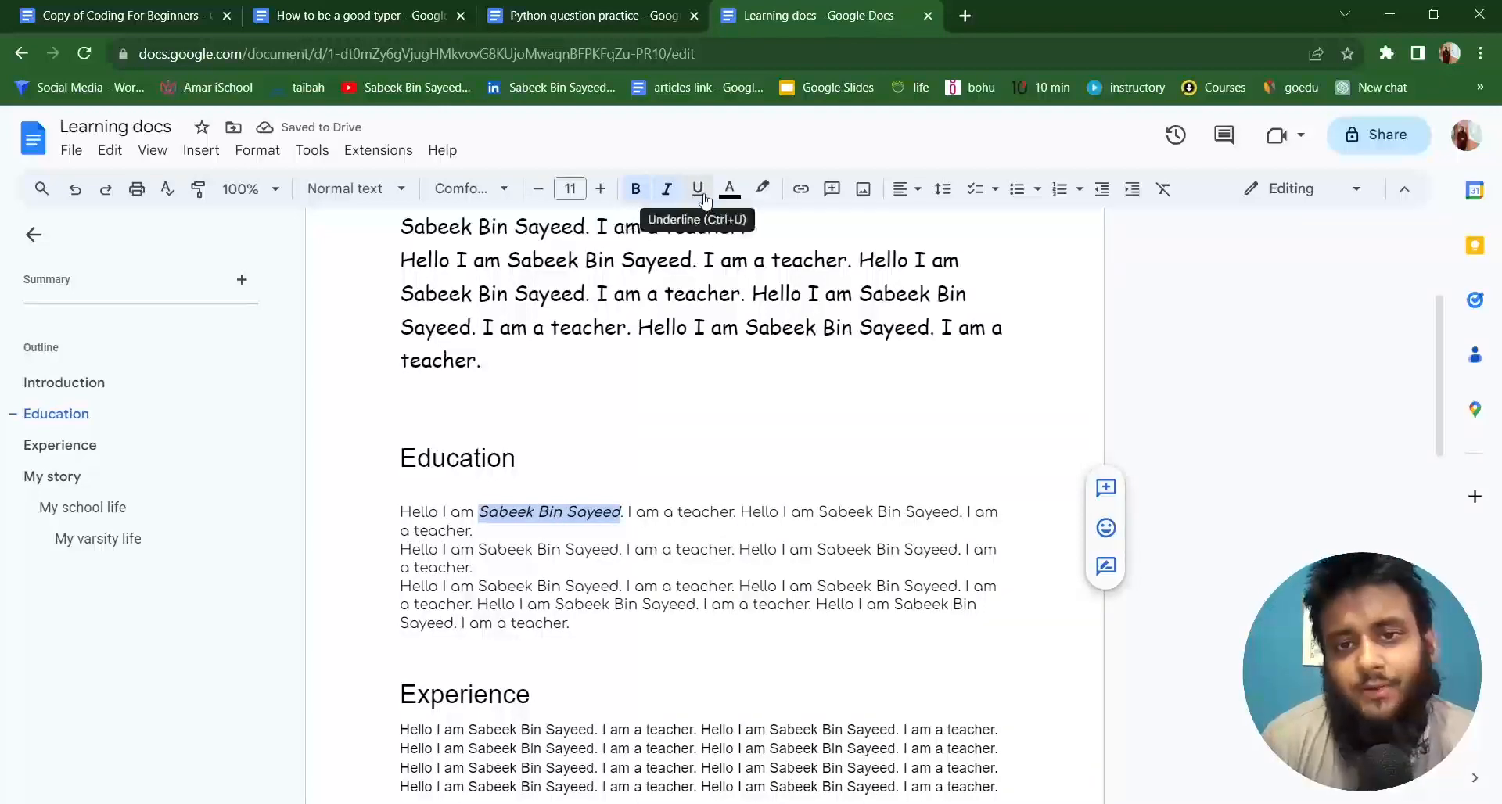
click(698, 190)
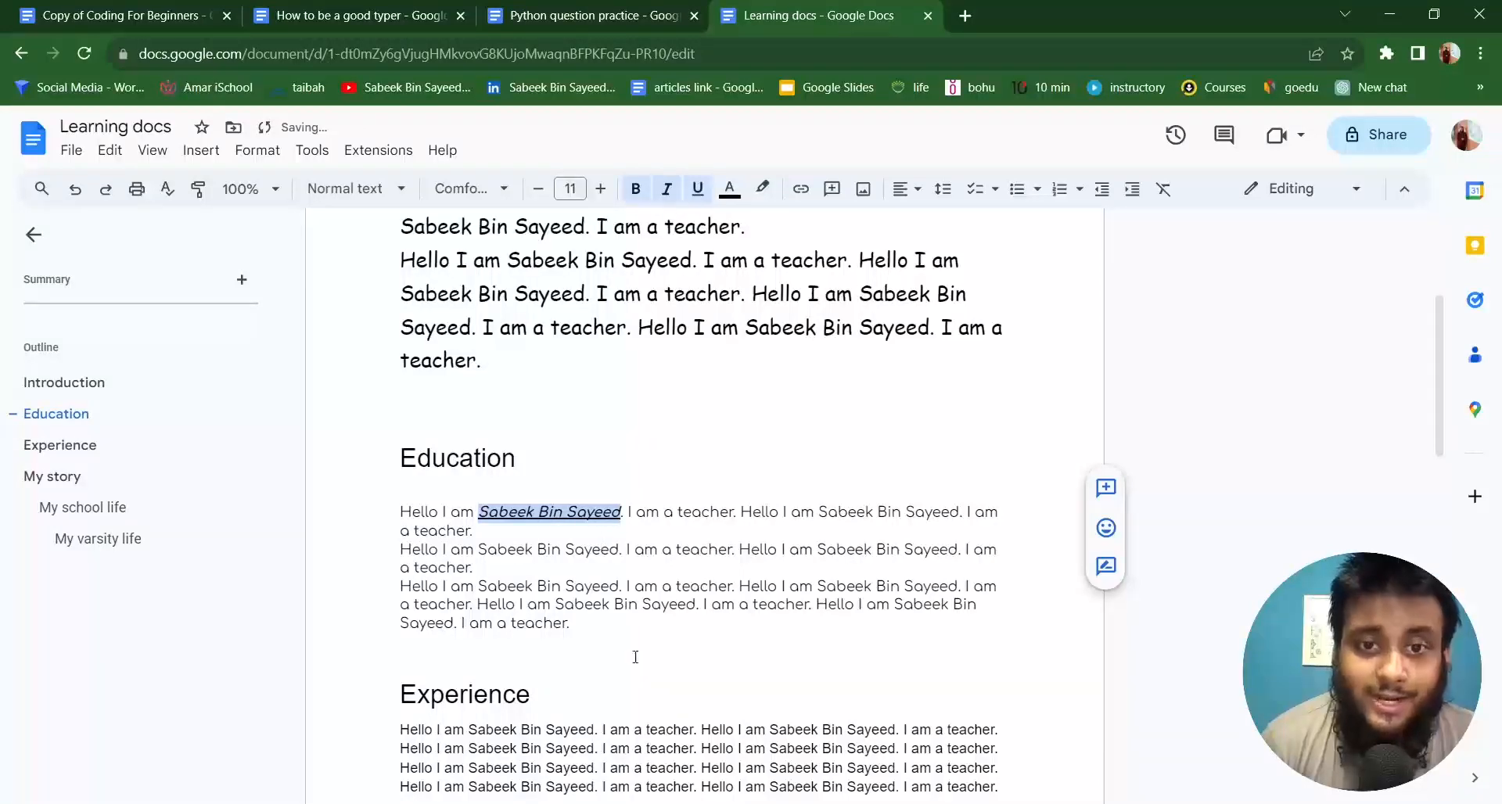
click(779, 499)
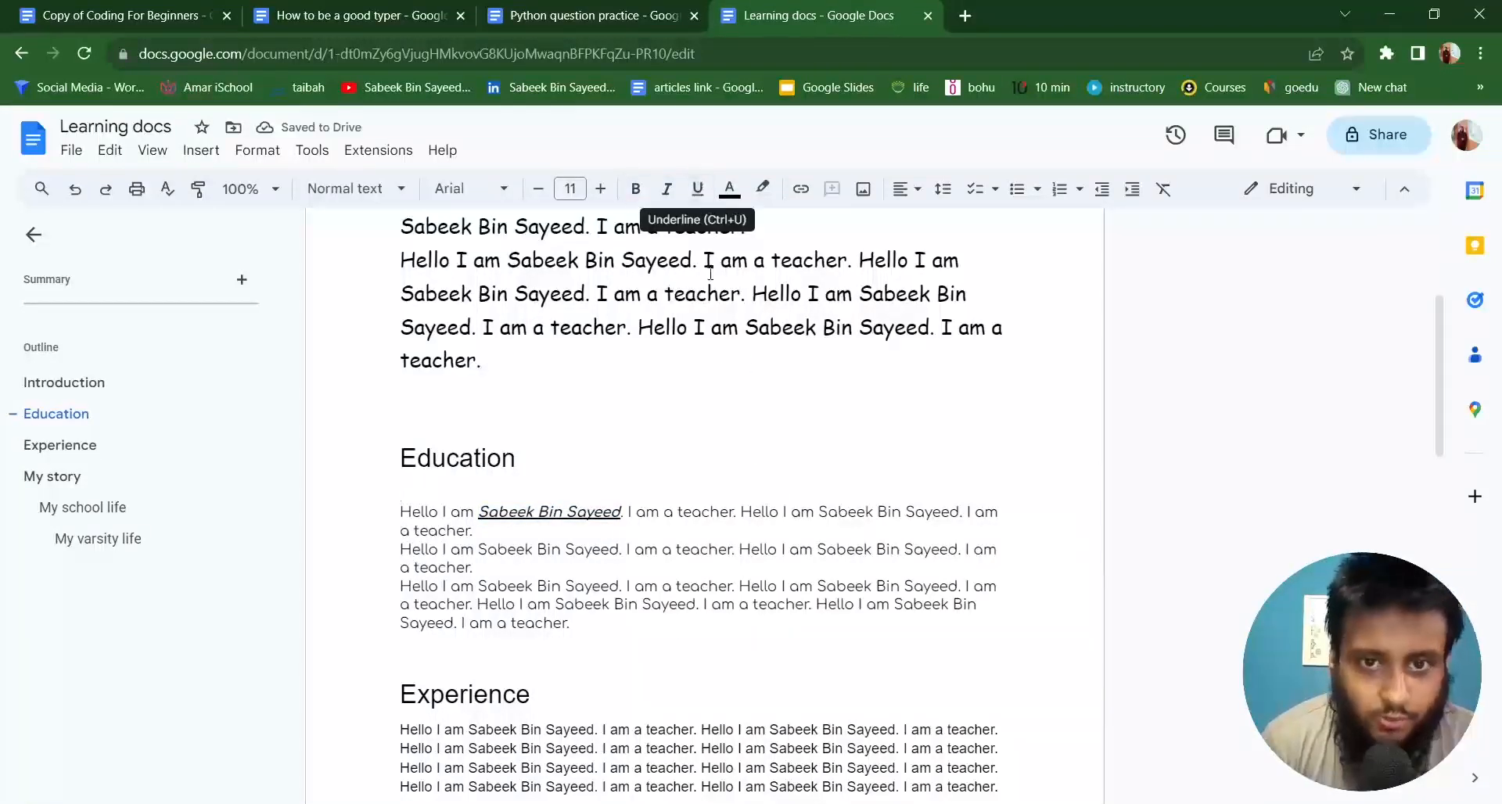
double_click(706, 513)
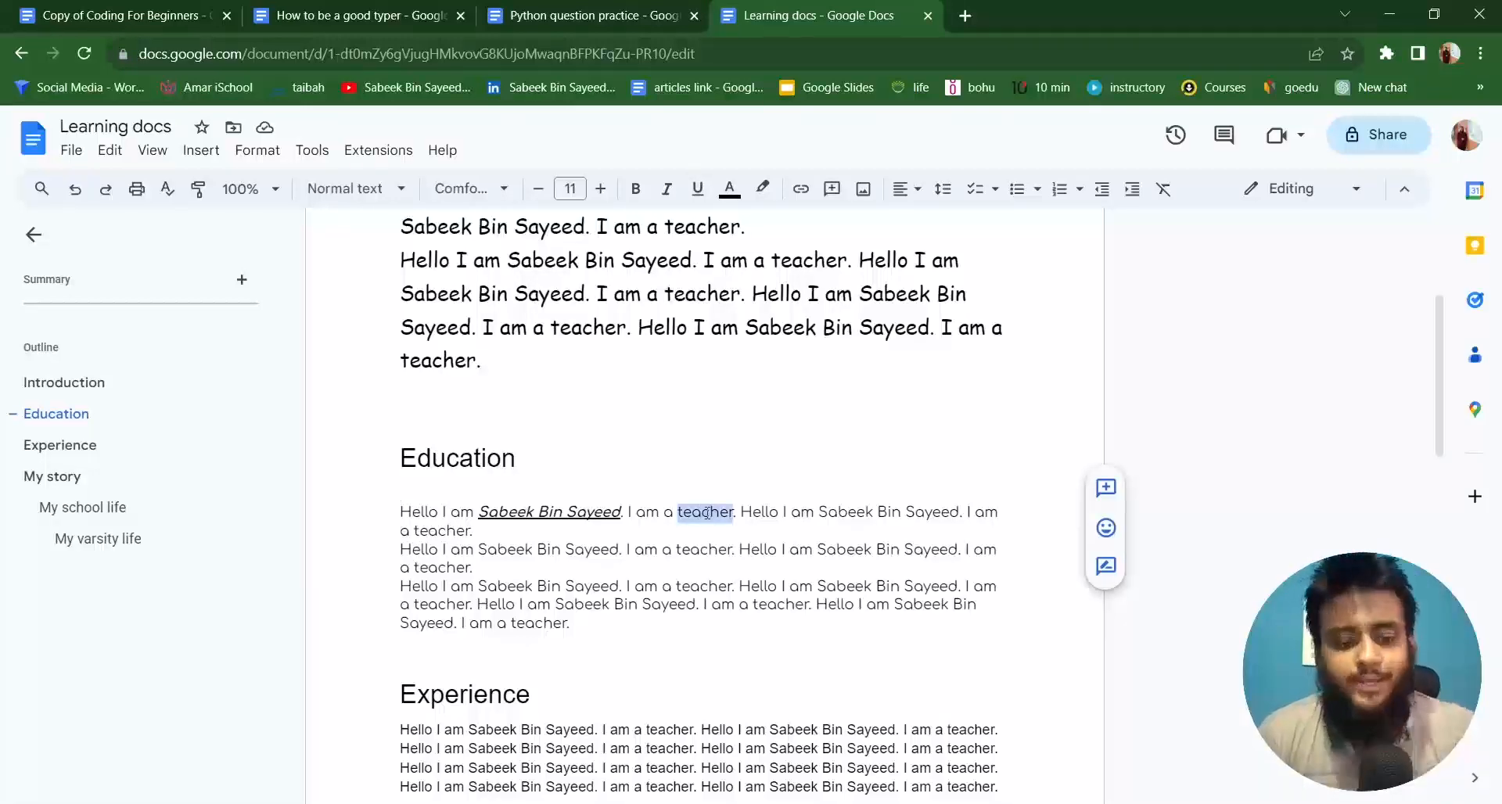
key(ctrl+u)
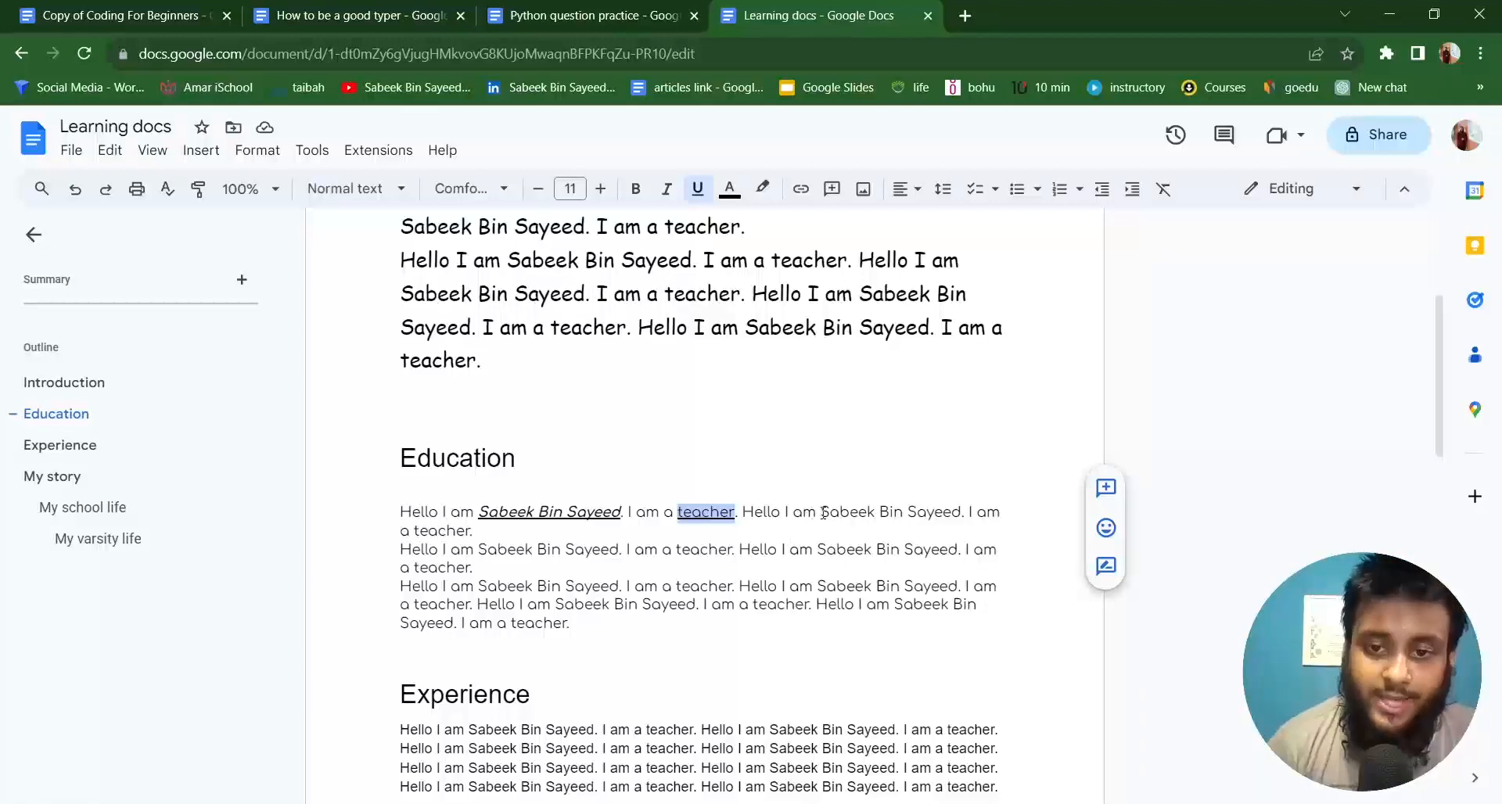
Color the second full name in the first line of the Education text red.
drag(823, 512, 962, 512)
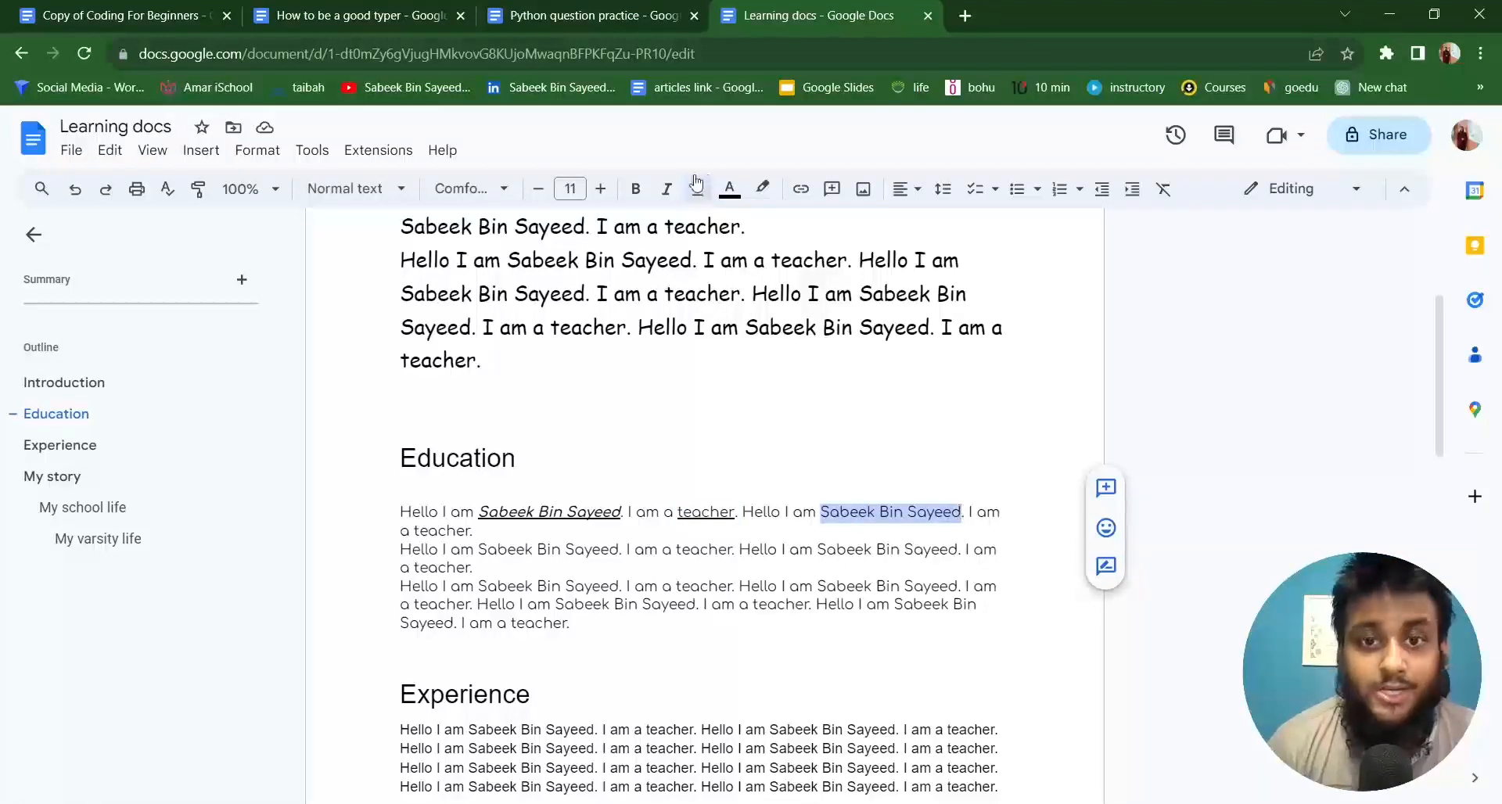
click(729, 188)
click(756, 247)
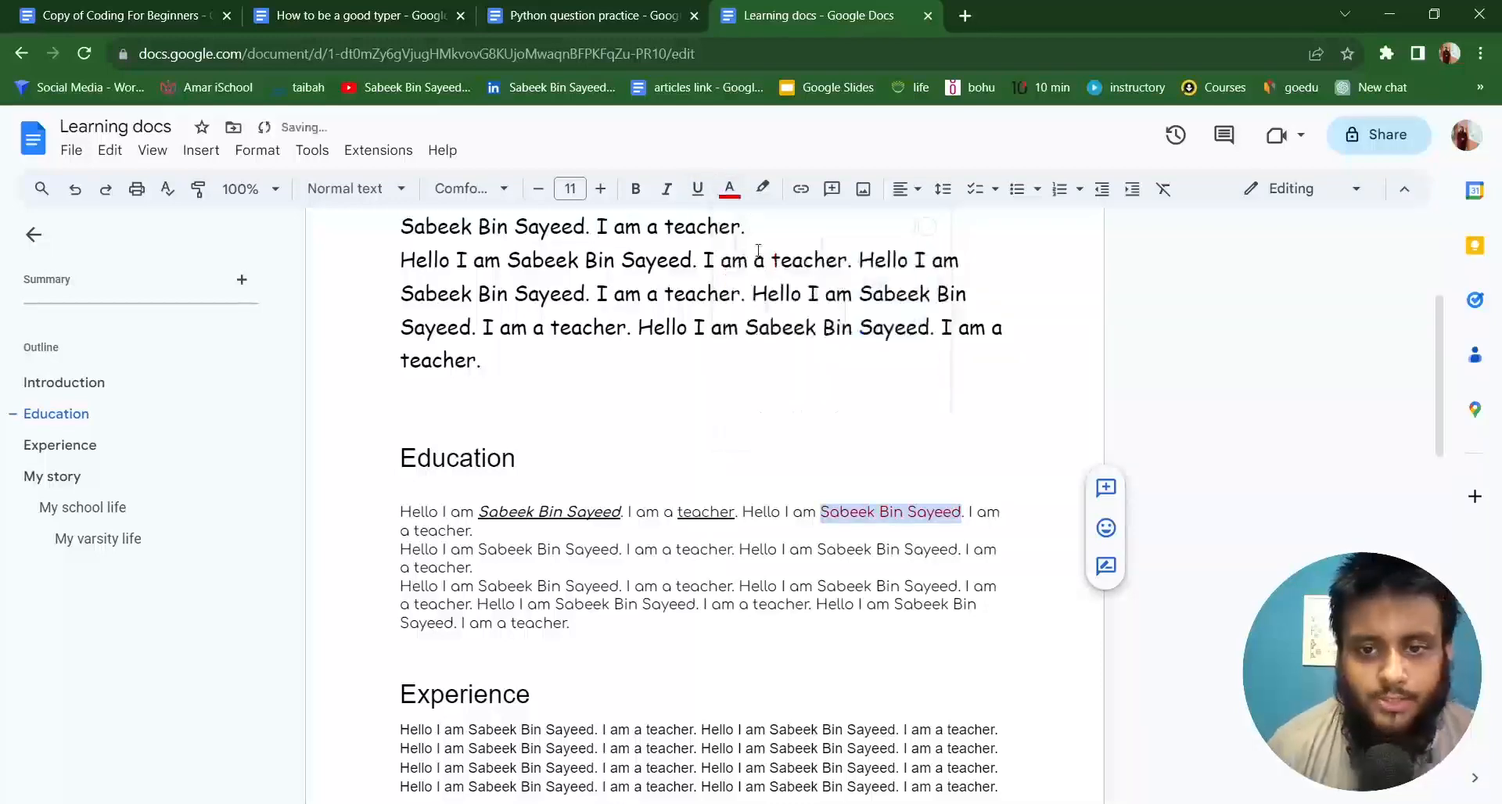
click(830, 604)
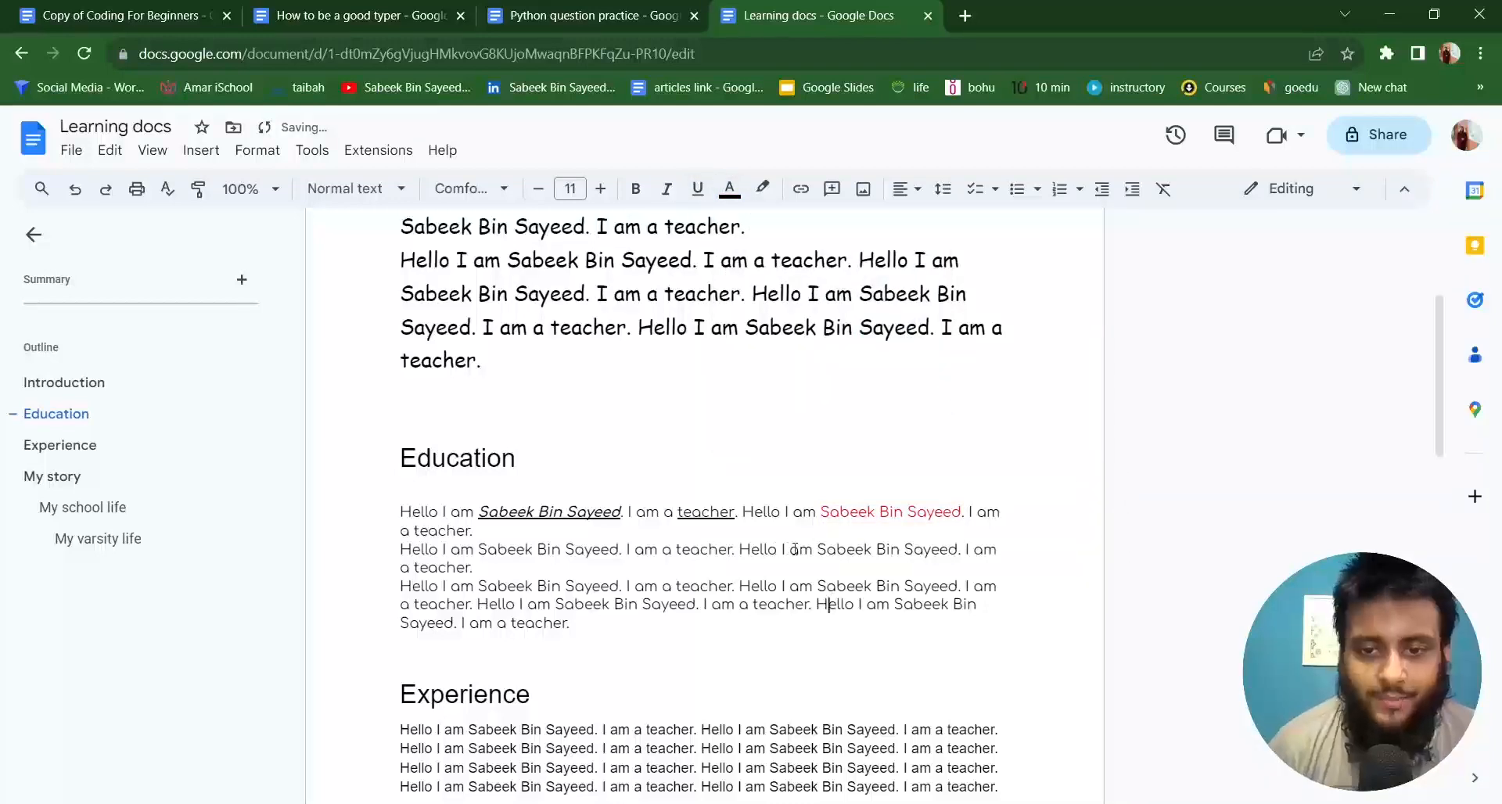
Color the full name directly below the red one in the Education text blue.
drag(820, 550, 955, 552)
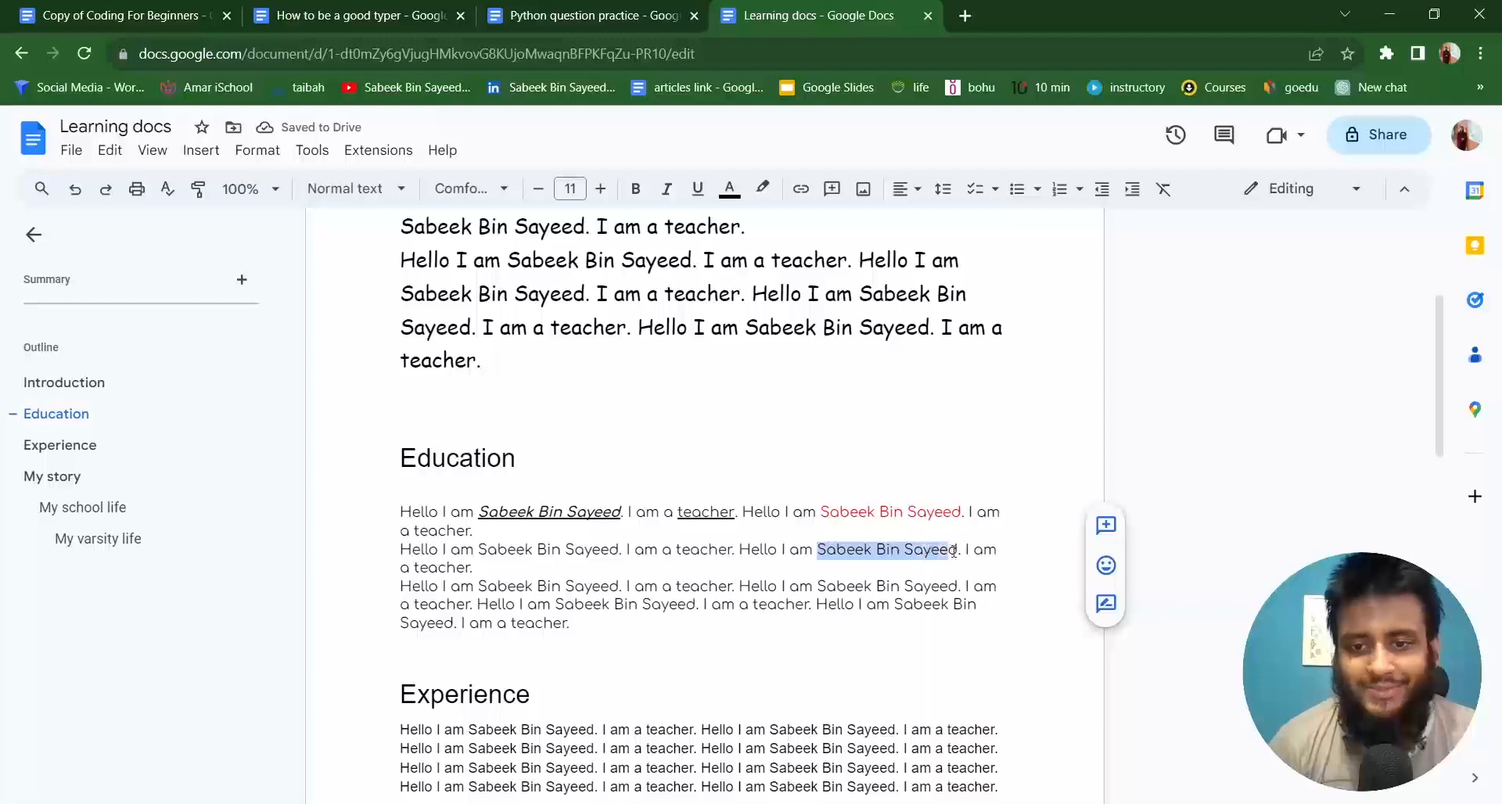
click(726, 191)
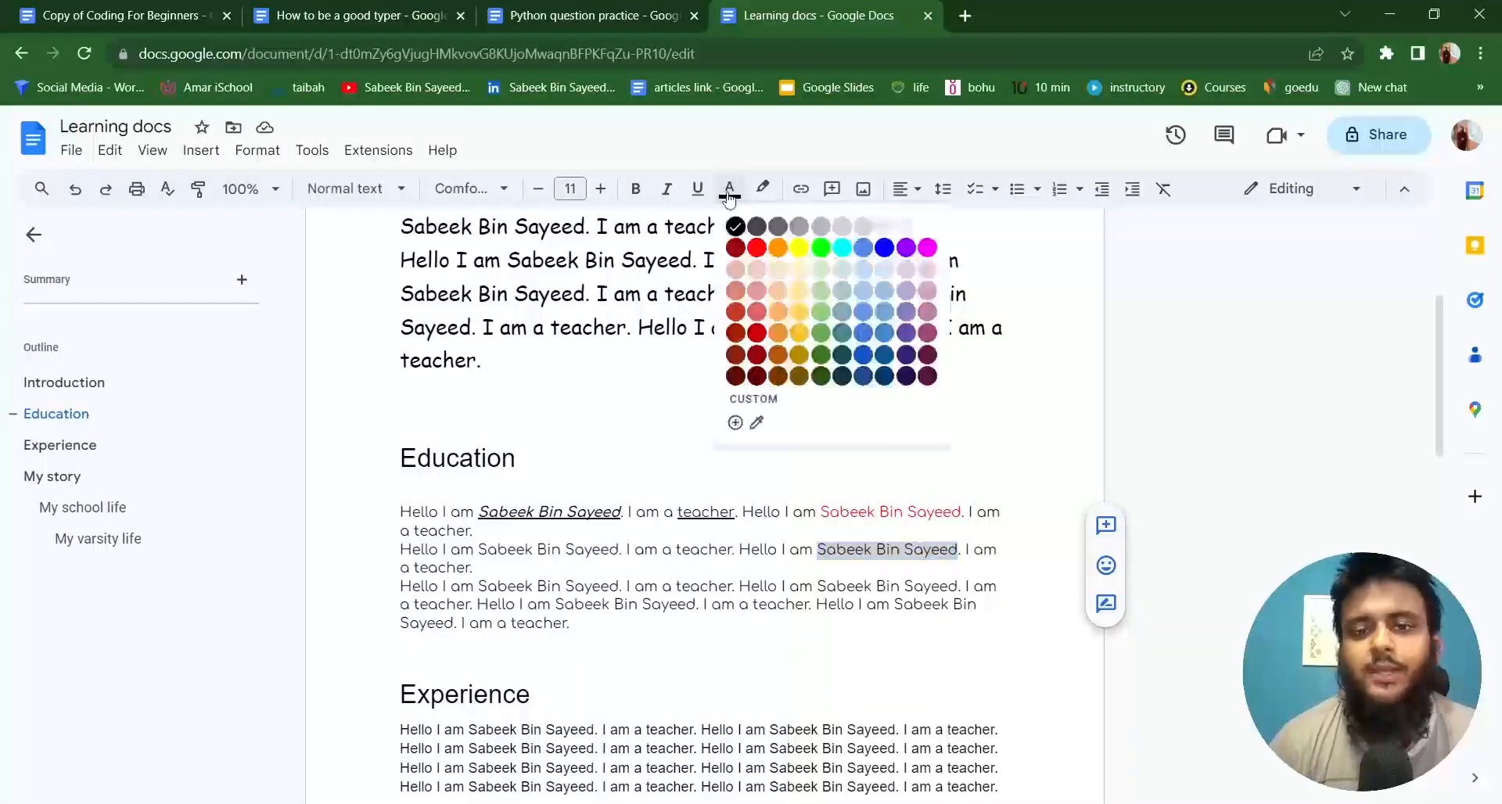
click(885, 249)
click(894, 588)
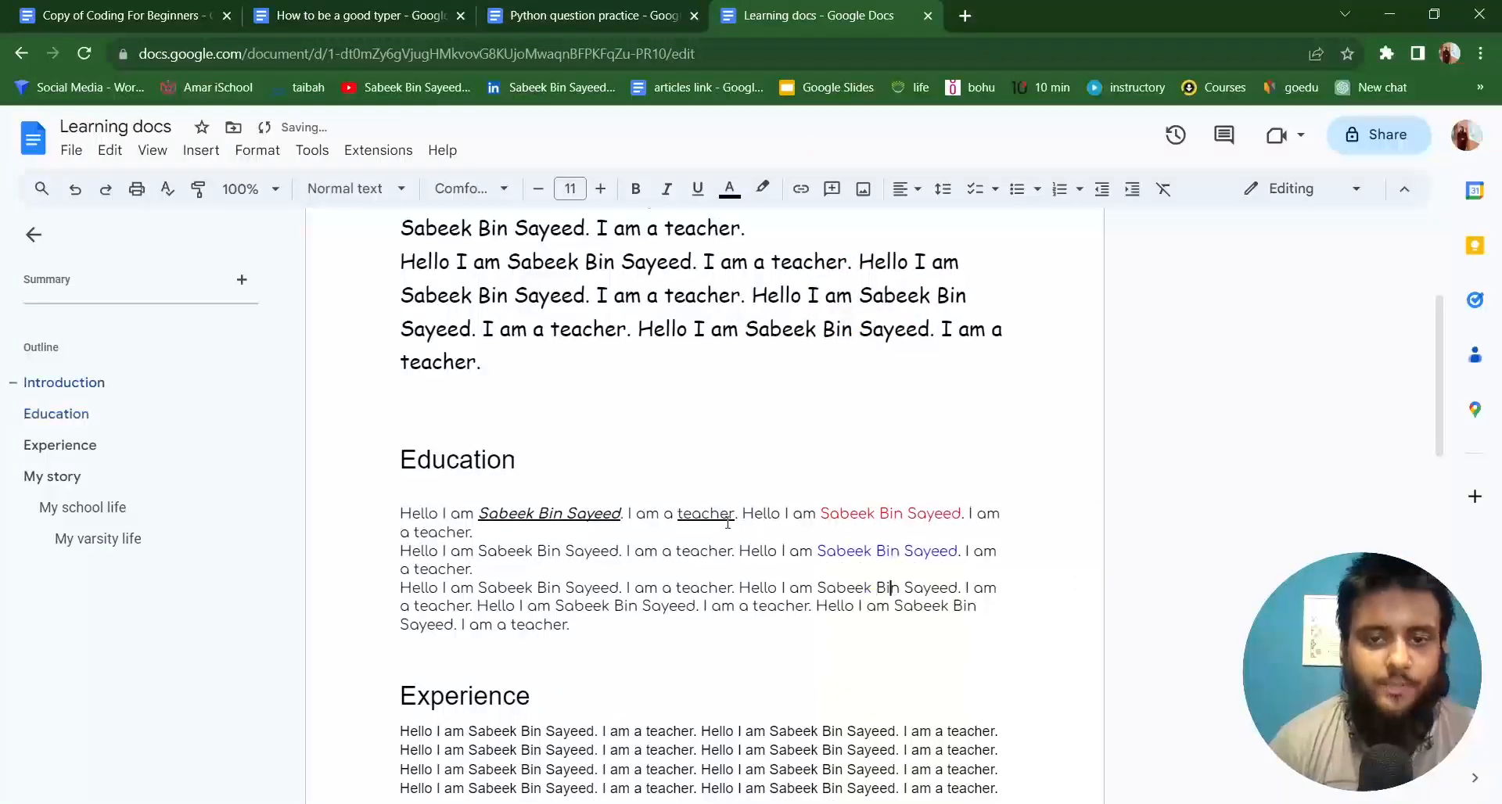
Color the "Introduction" heading dark red and make it bold.
scroll(367, 365, up, 4)
drag(427, 358, 241, 382)
click(730, 188)
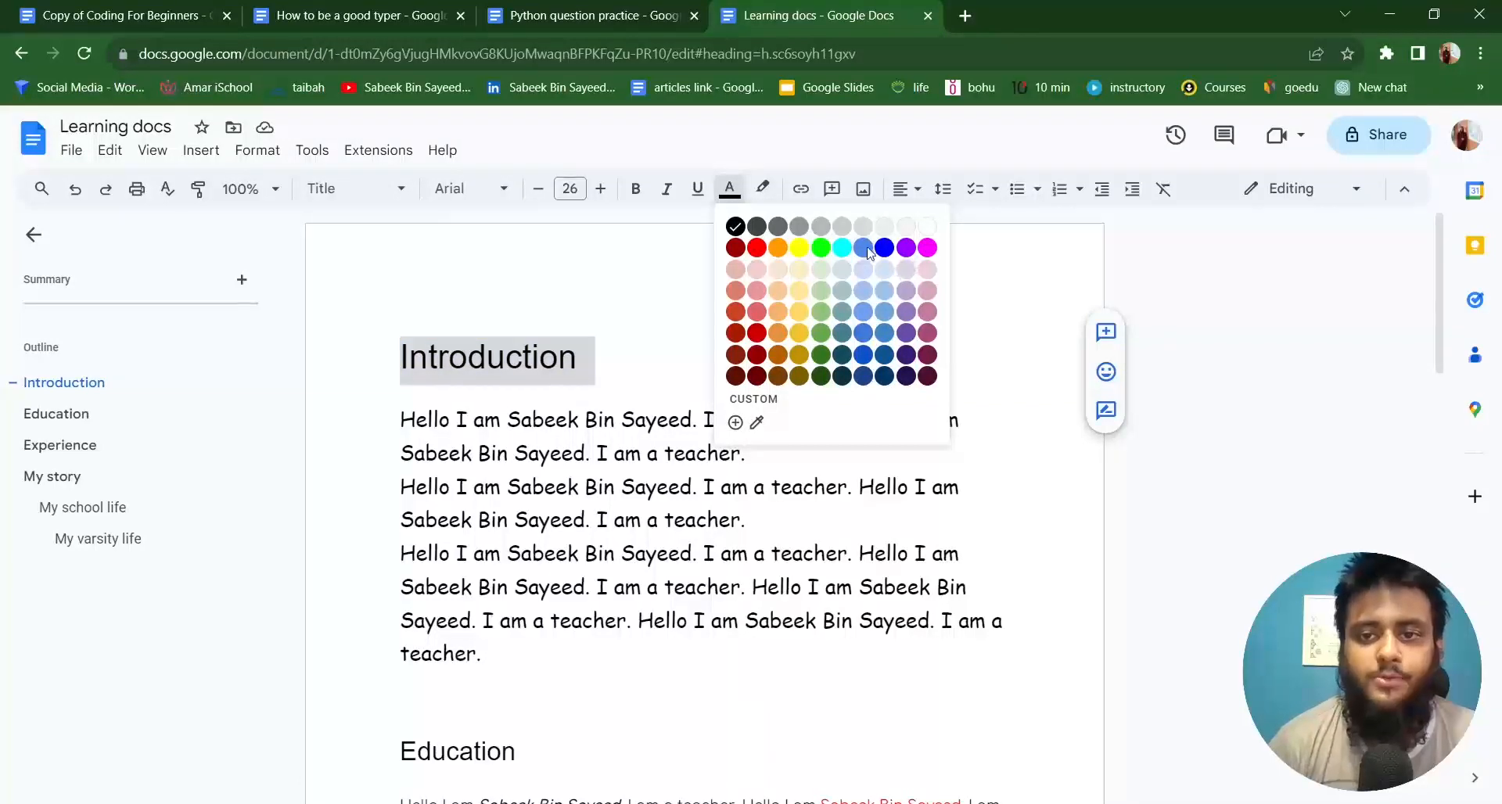
click(757, 332)
key(Down)
double_click(619, 358)
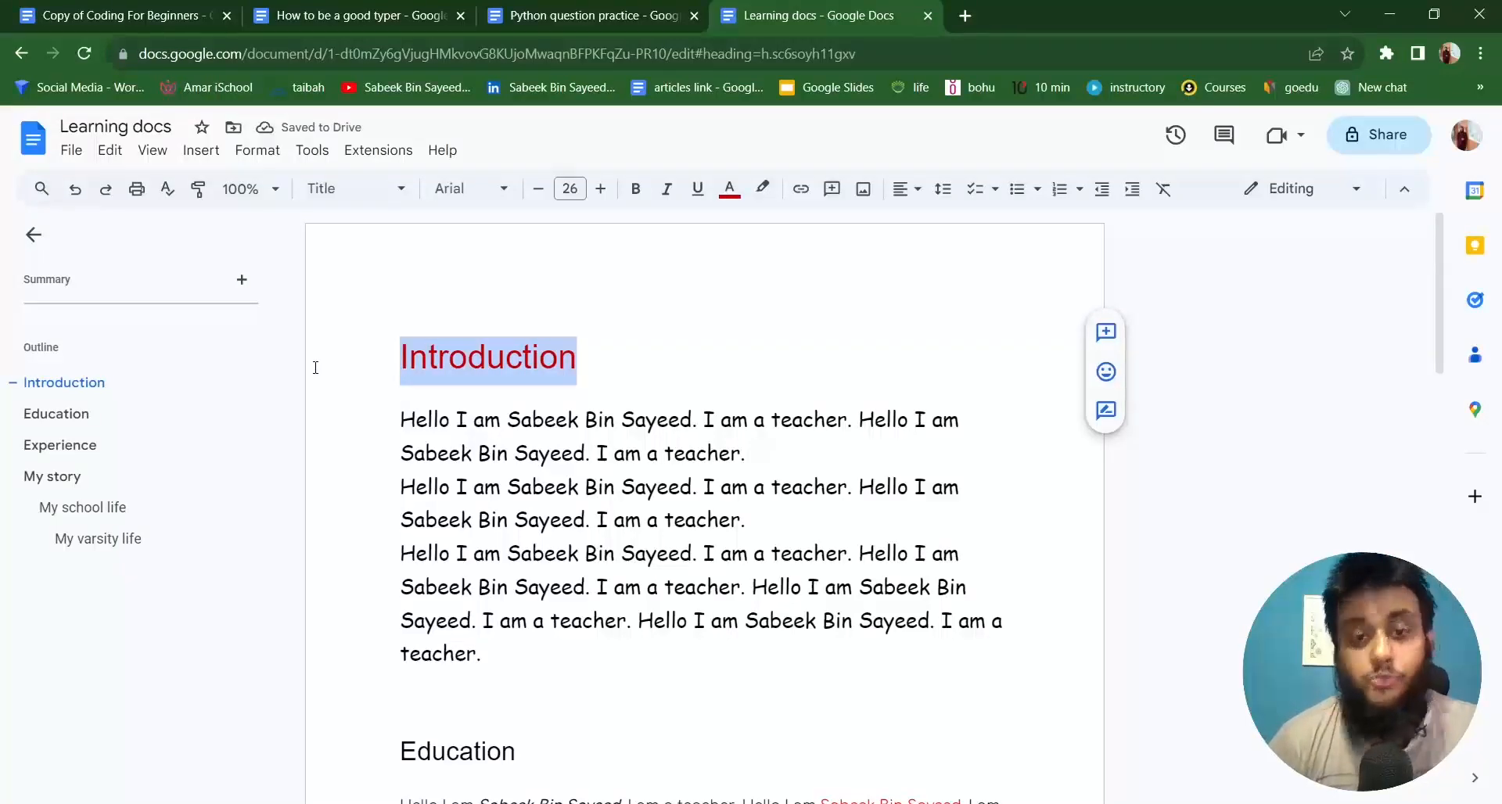
click(635, 188)
click(585, 420)
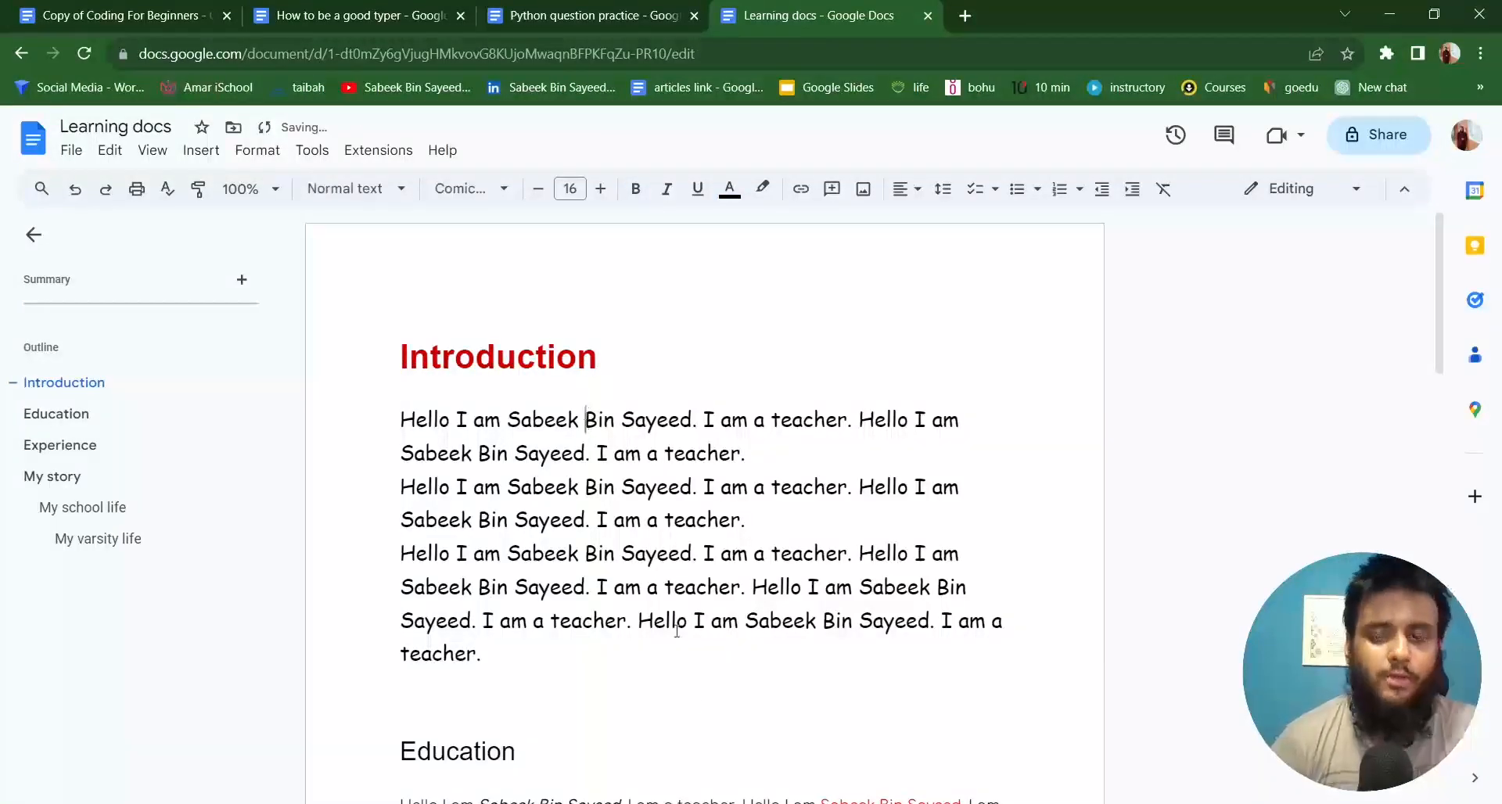
Highlight the full name in the first sentence of the Introduction text in yellow.
scroll(677, 631, down, 2)
scroll(681, 631, up, 2)
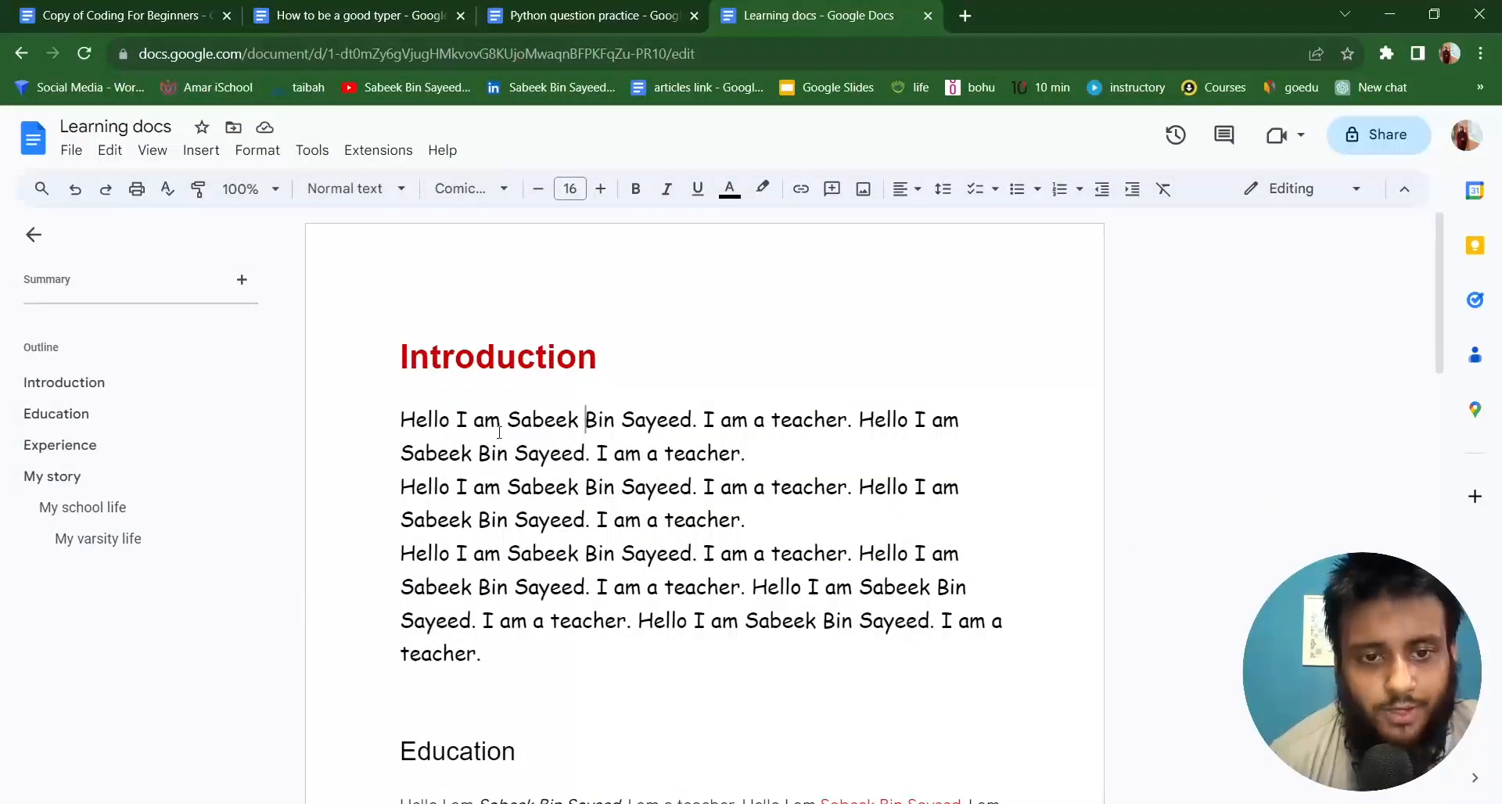
drag(506, 427, 689, 425)
click(763, 189)
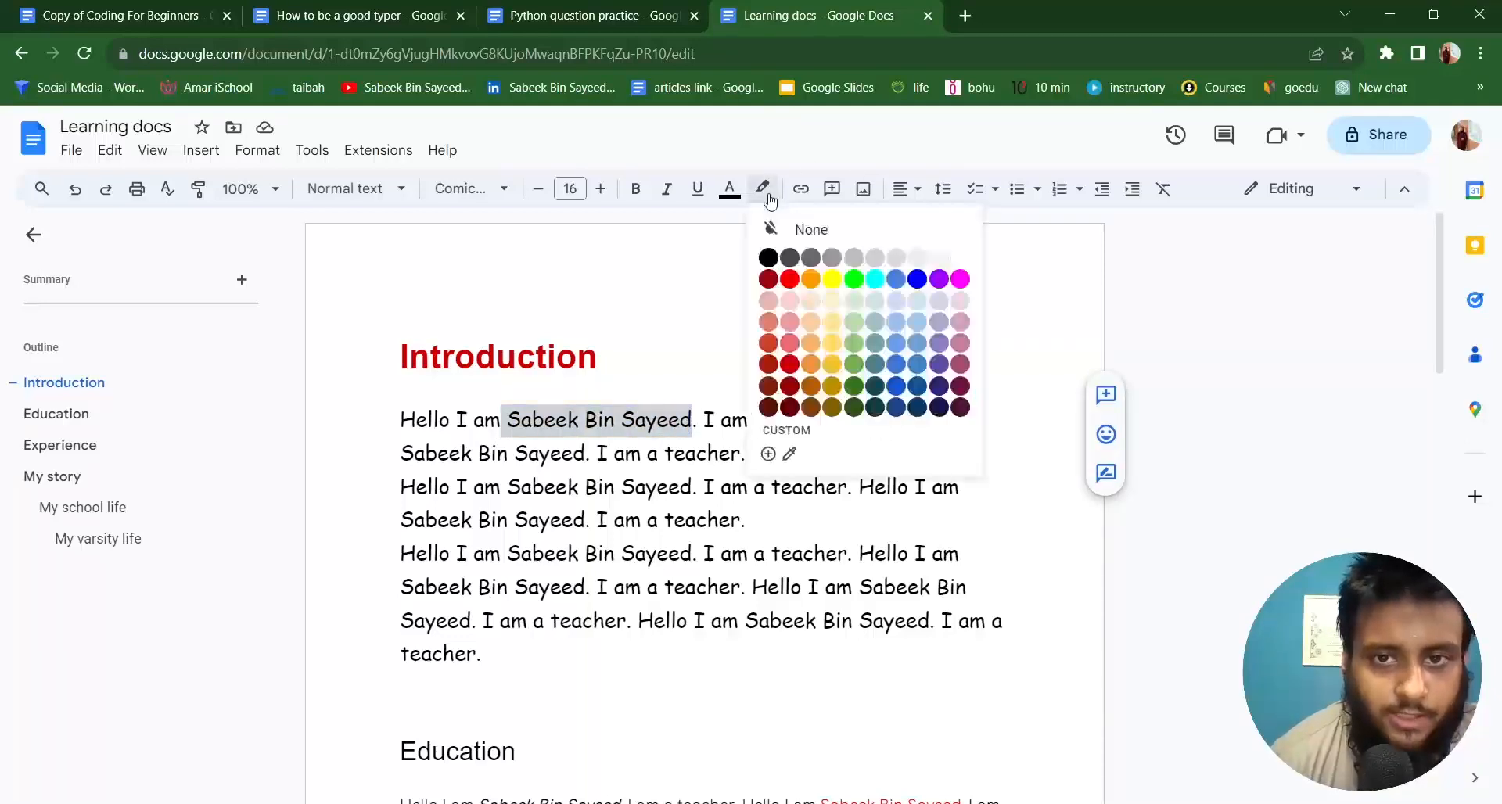
click(834, 281)
click(818, 322)
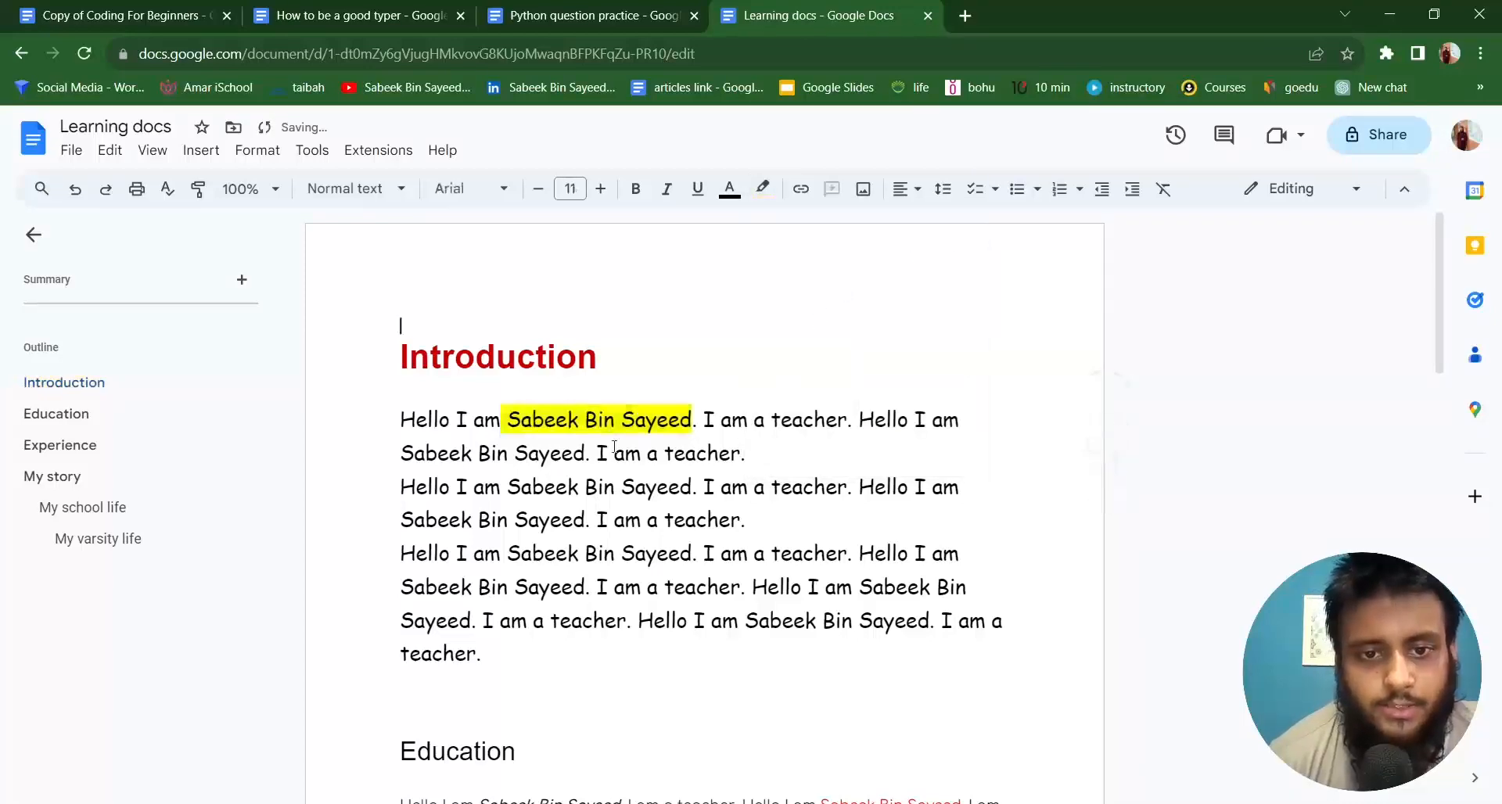
Highlight the whole second paragraph of the Introduction text in dark green.
drag(402, 490, 765, 521)
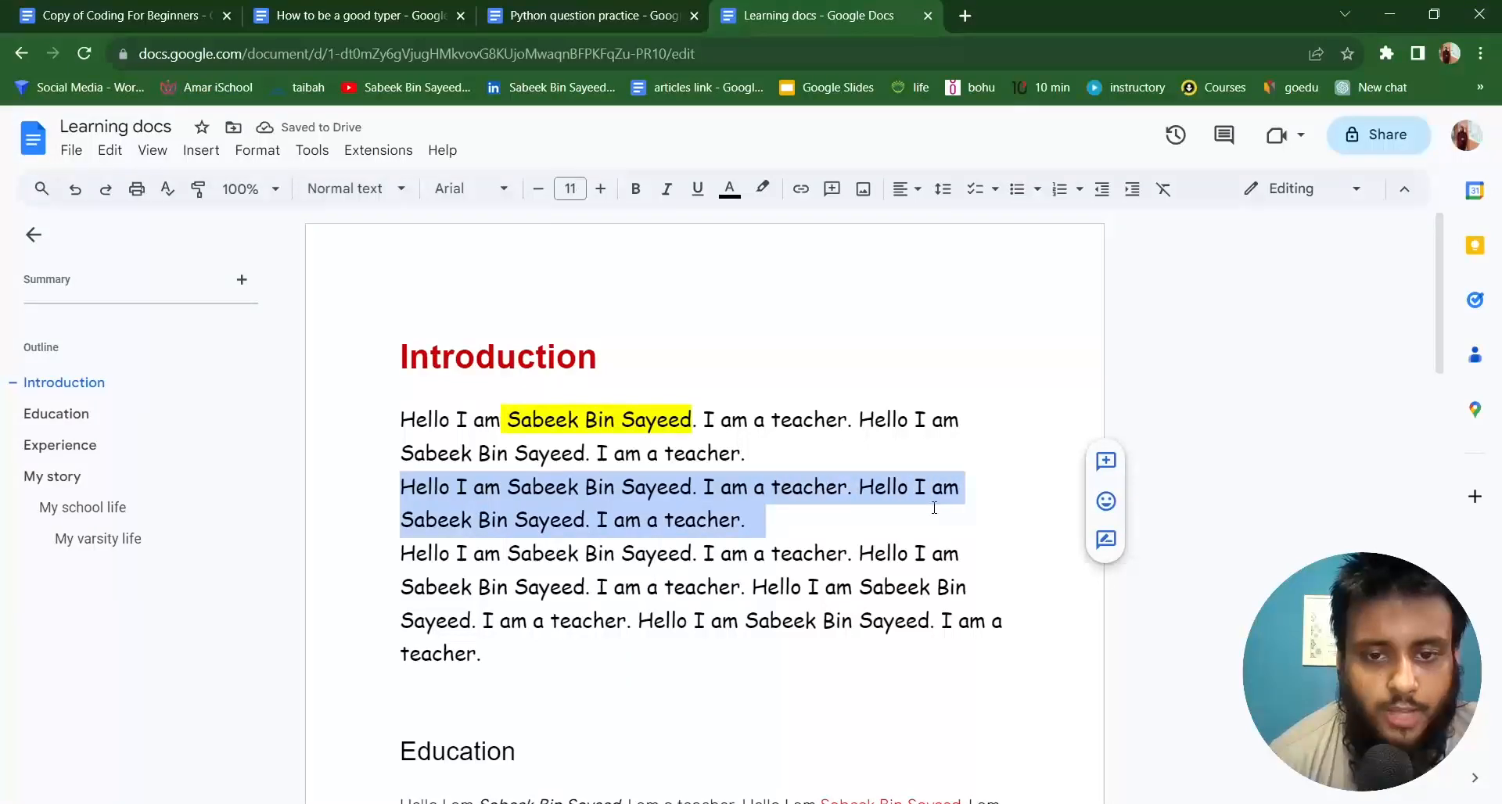
click(759, 197)
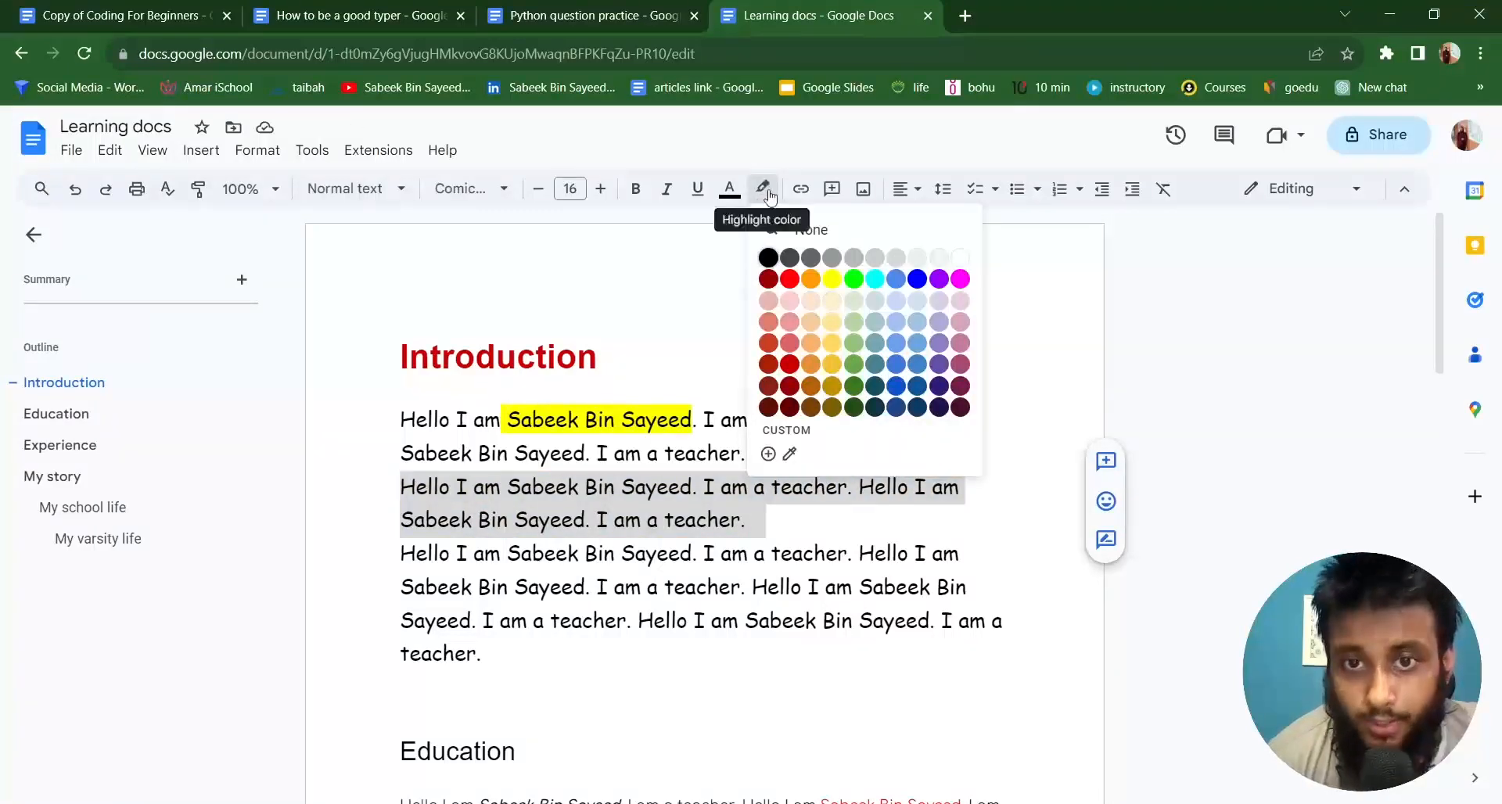
click(854, 363)
click(830, 448)
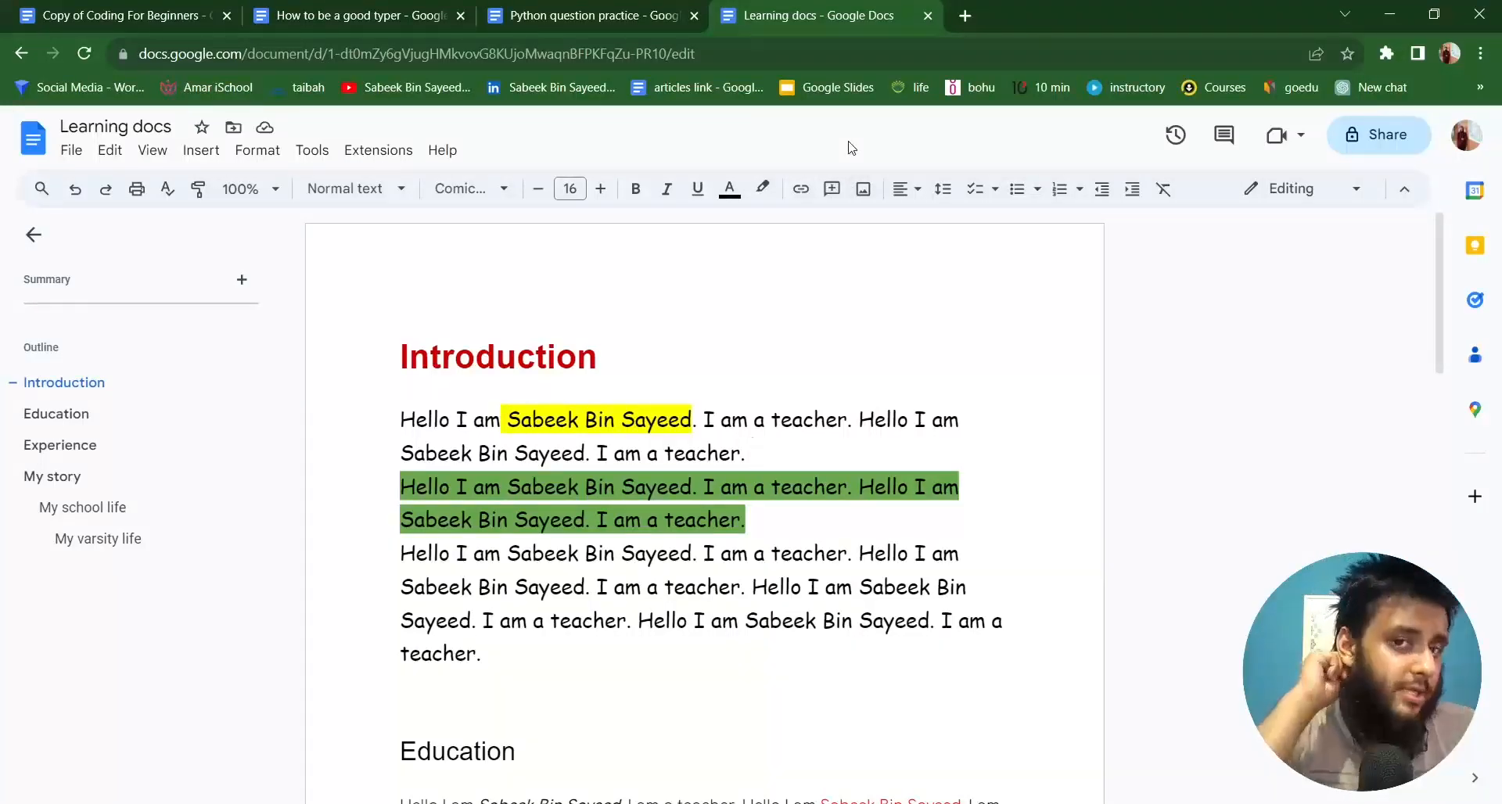
click(899, 419)
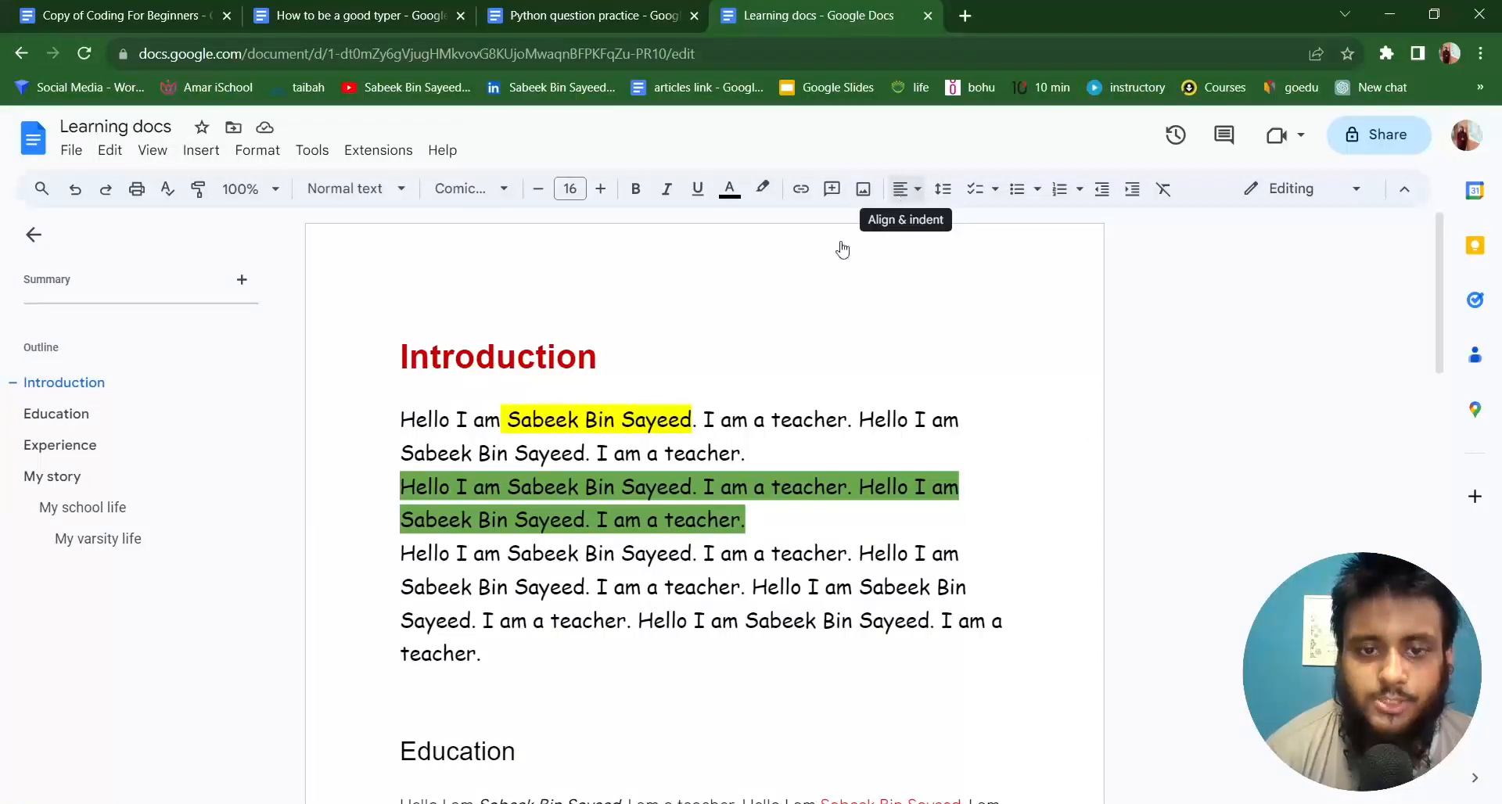
Center-align all the paragraphs under the "Introduction" heading.
click(514, 453)
drag(389, 427, 647, 680)
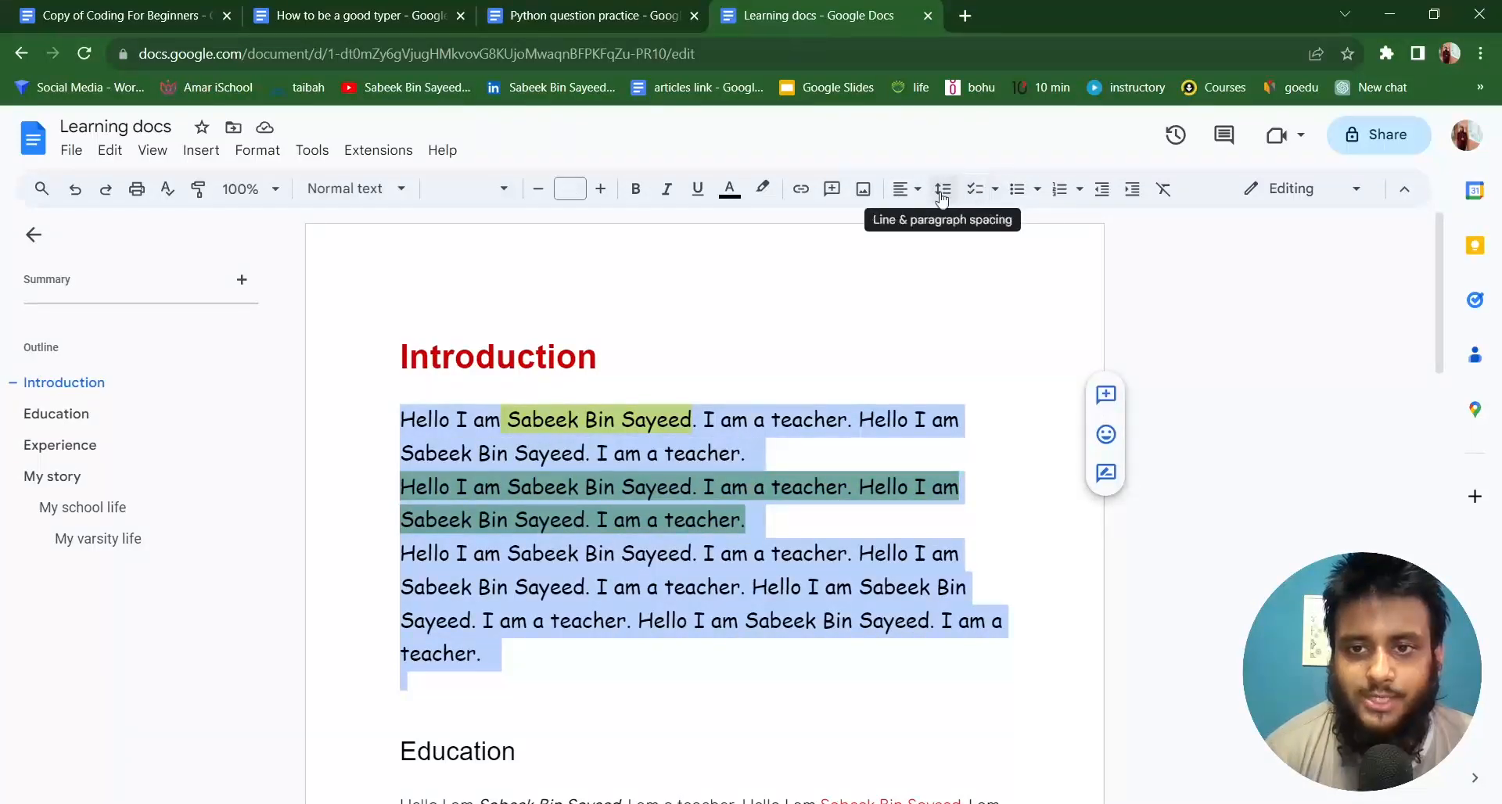
click(904, 190)
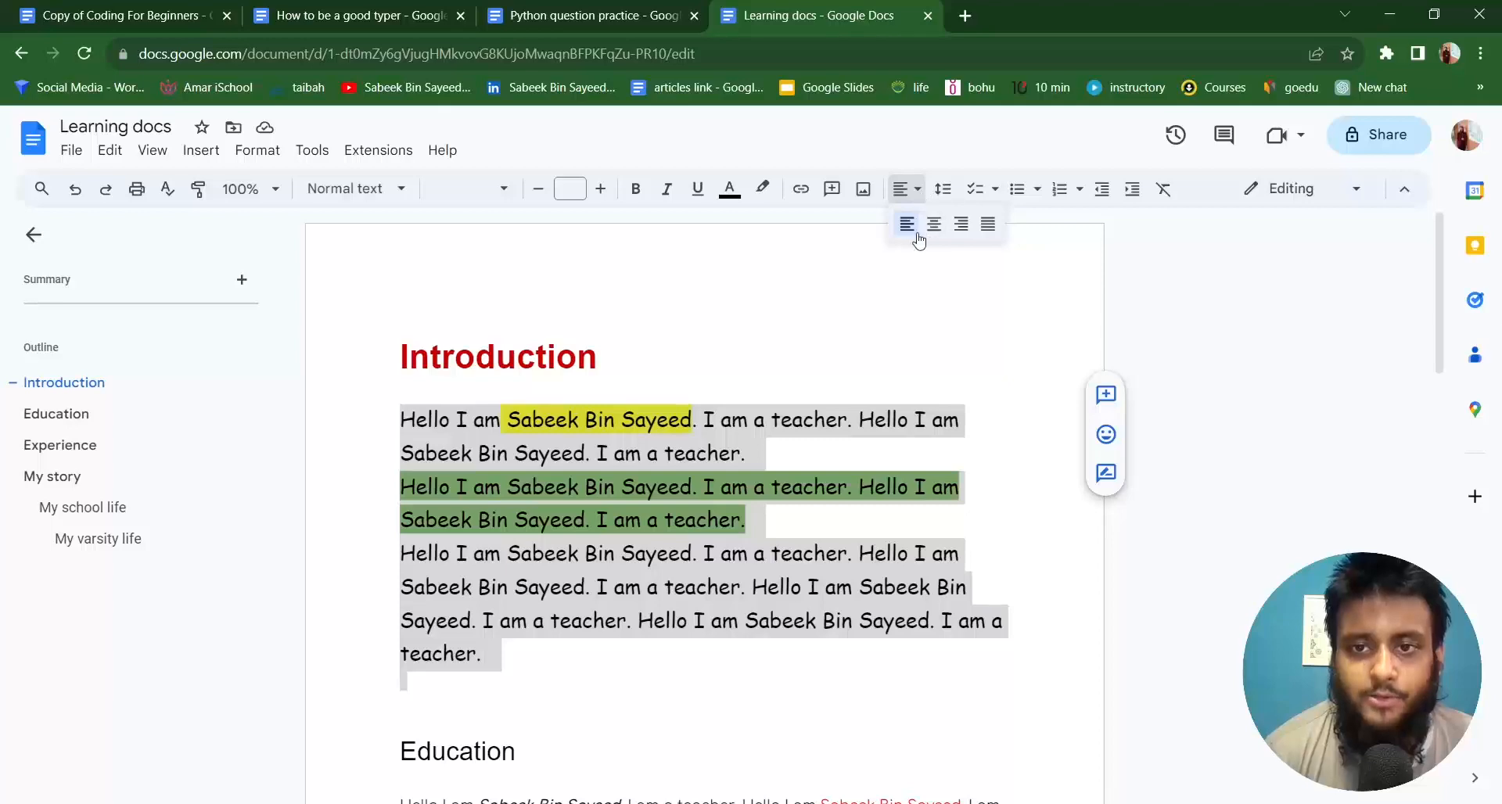
click(904, 189)
click(904, 189)
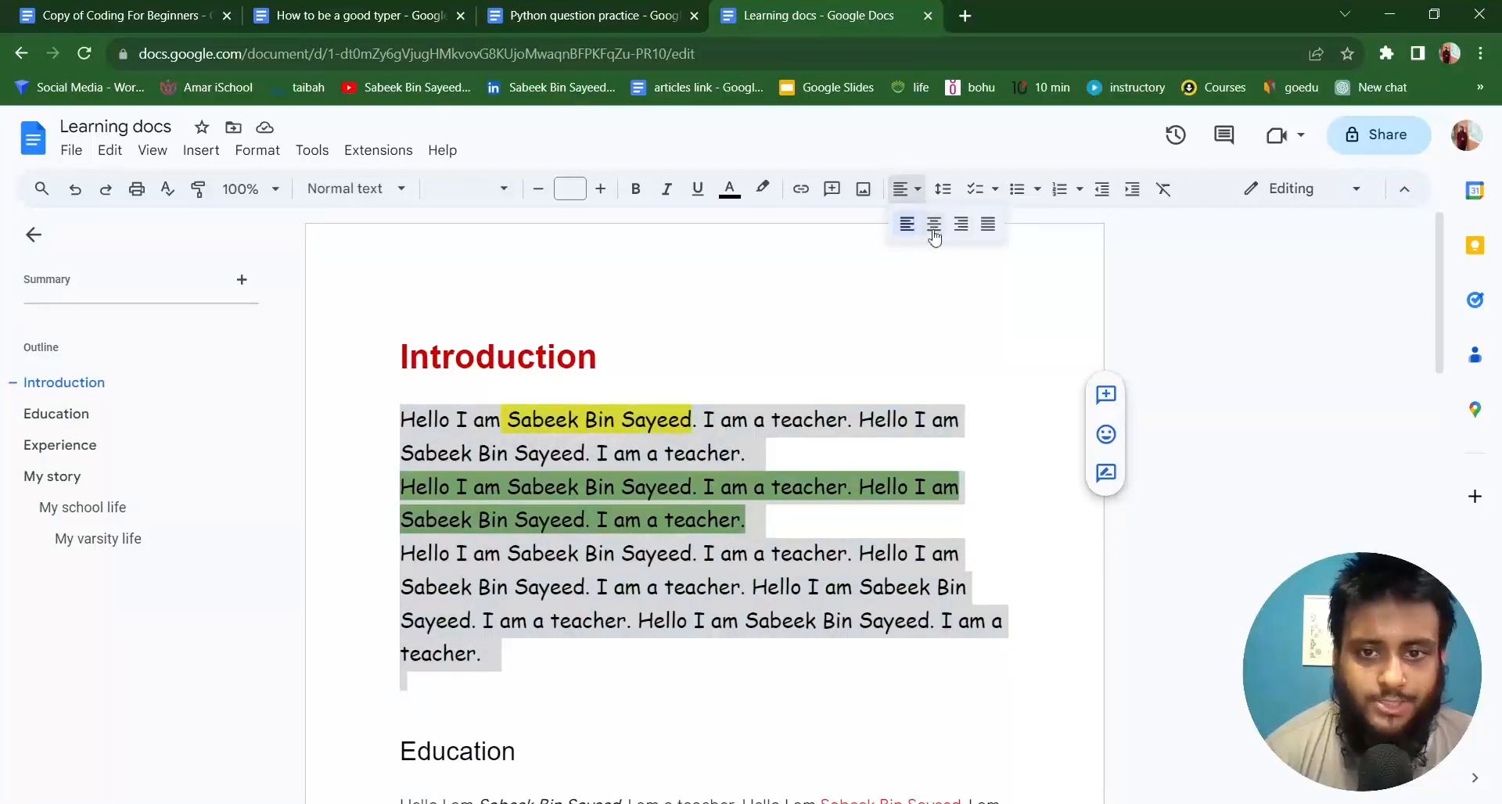
click(934, 225)
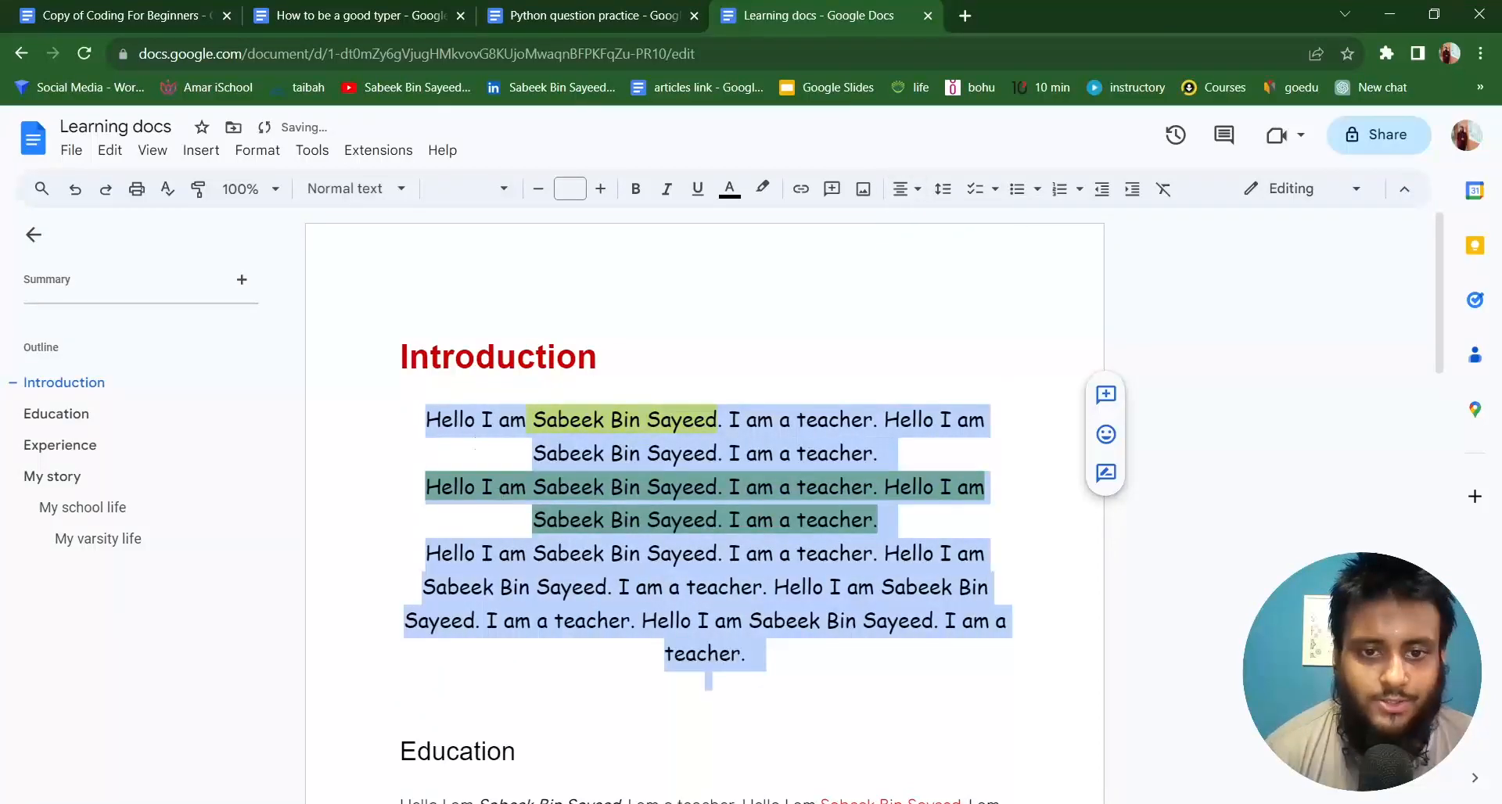
Right-align the Introduction paragraphs and return them to left alignment.
click(900, 190)
click(962, 226)
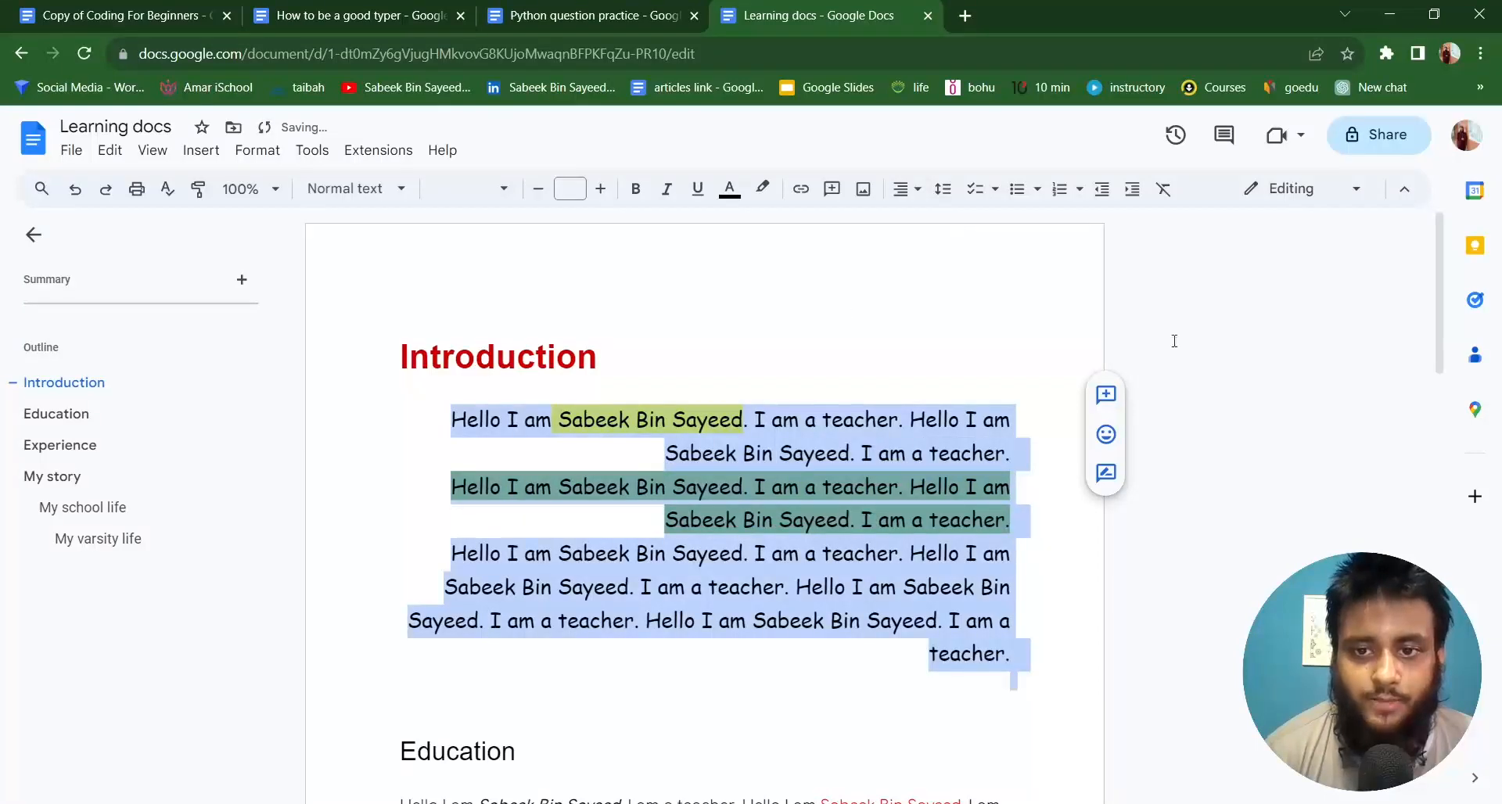
click(904, 190)
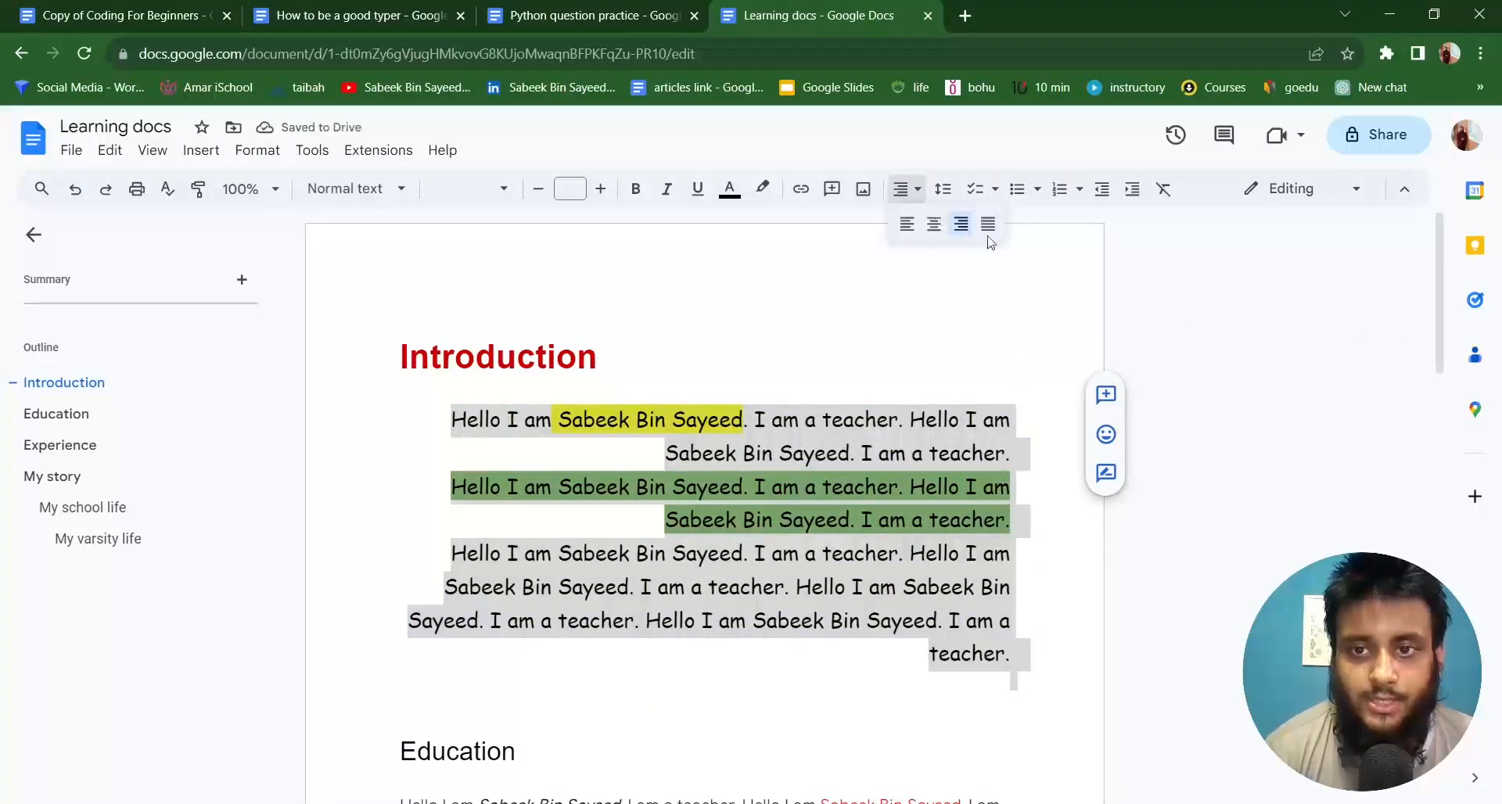
click(906, 224)
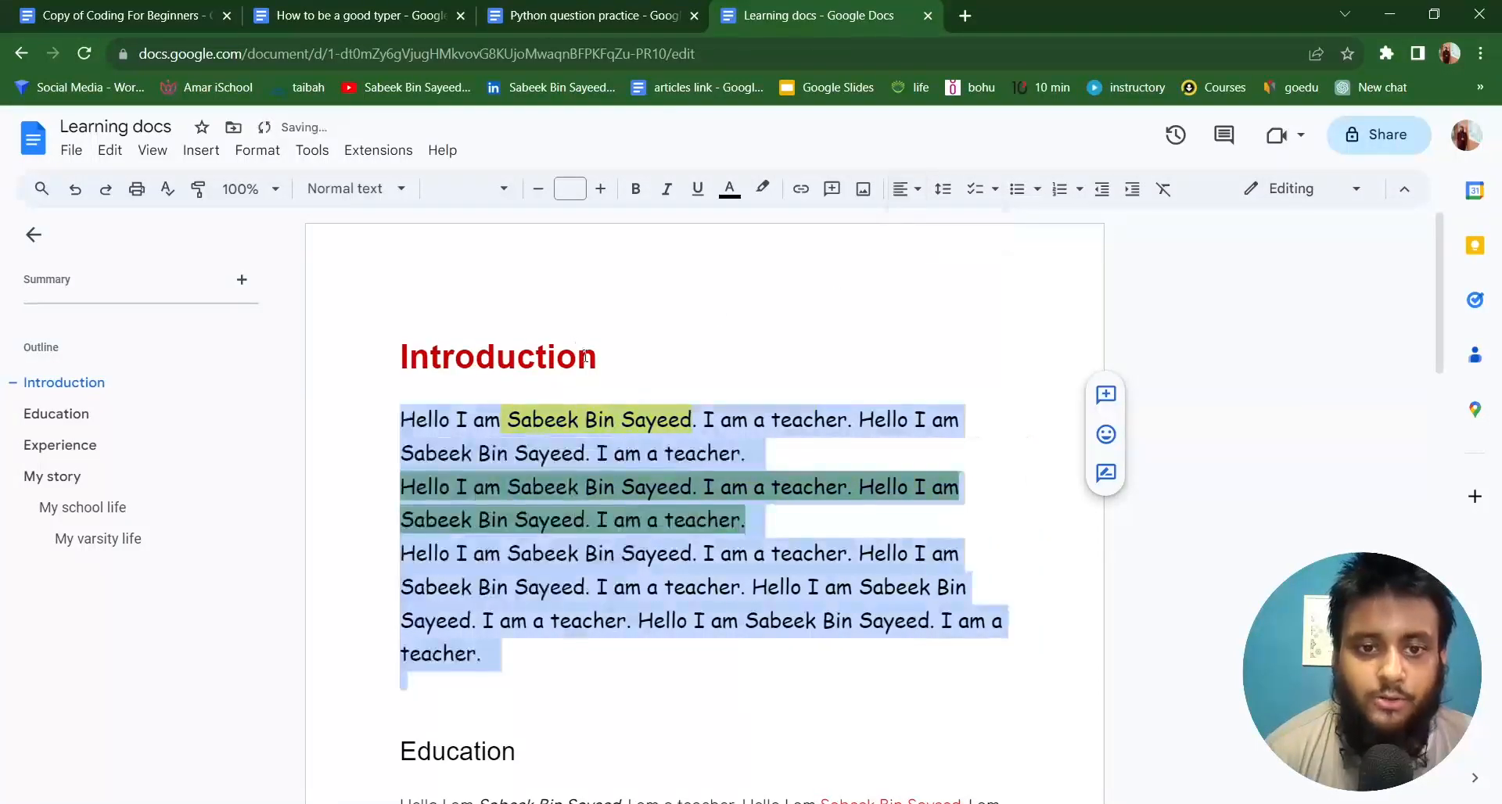
Center-align the "Introduction" heading.
drag(616, 347, 397, 347)
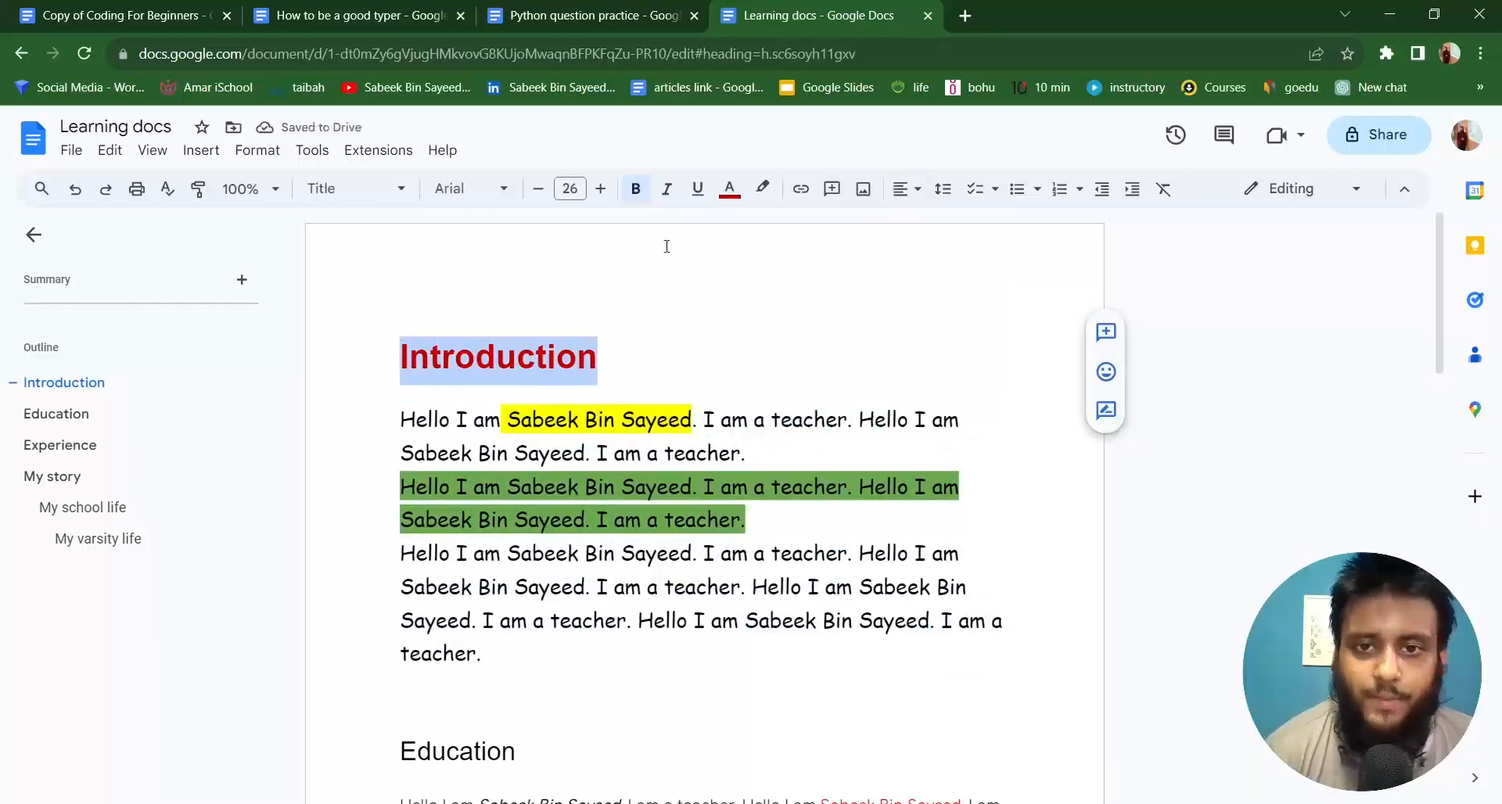
click(904, 189)
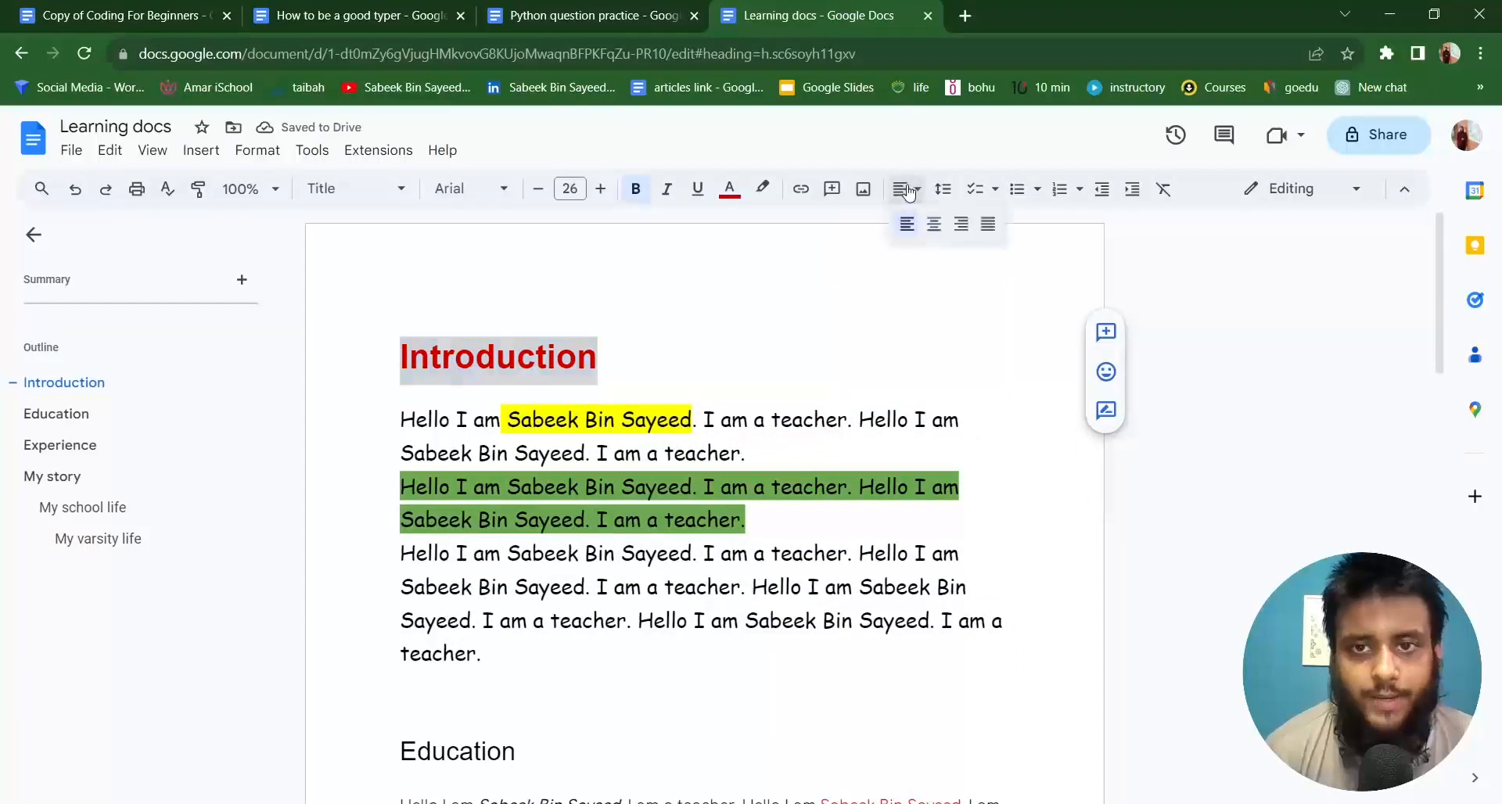
click(931, 226)
click(782, 325)
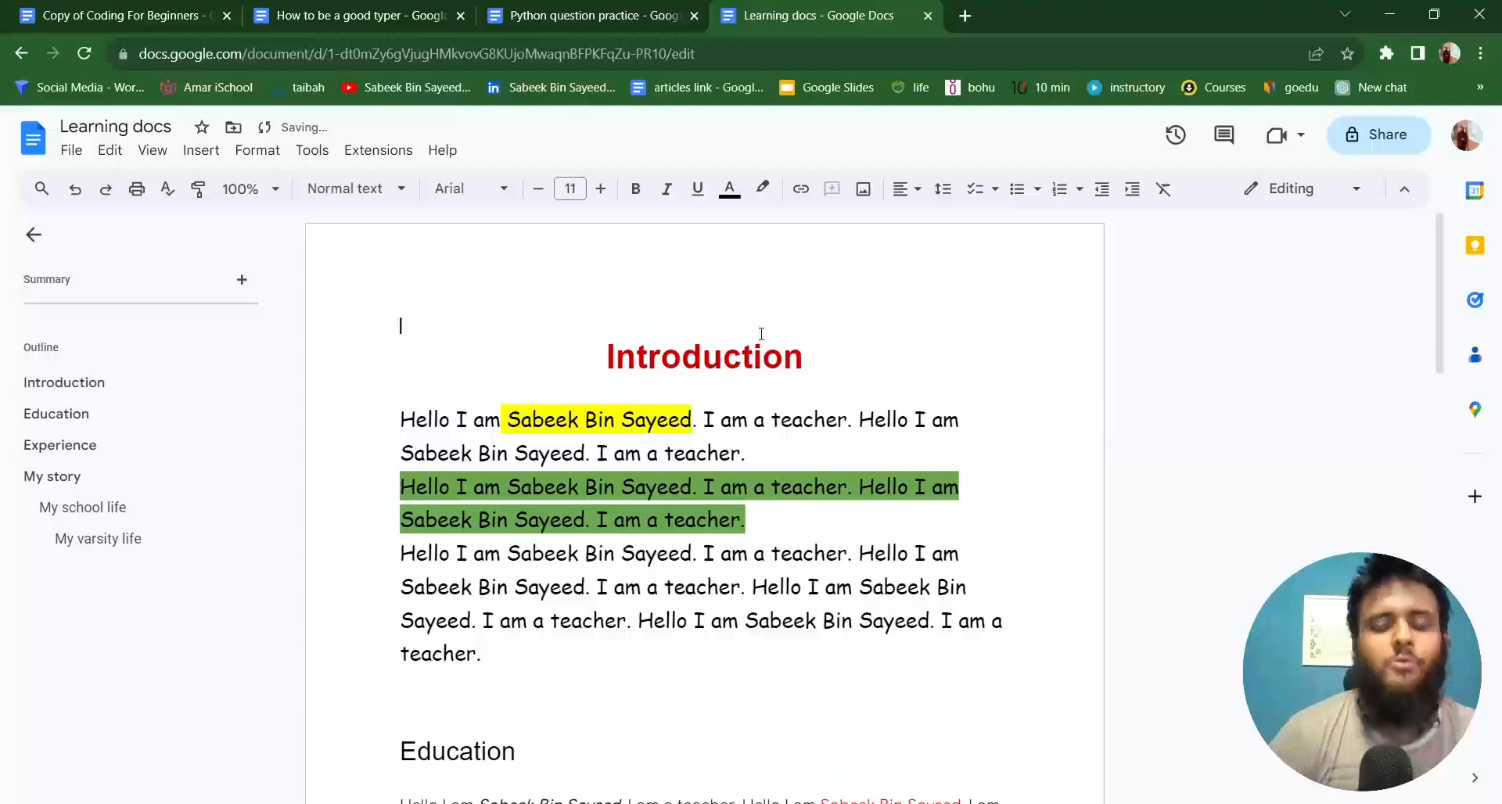
Set the line spacing of the first Introduction paragraph to Double.
scroll(766, 575, down, 2)
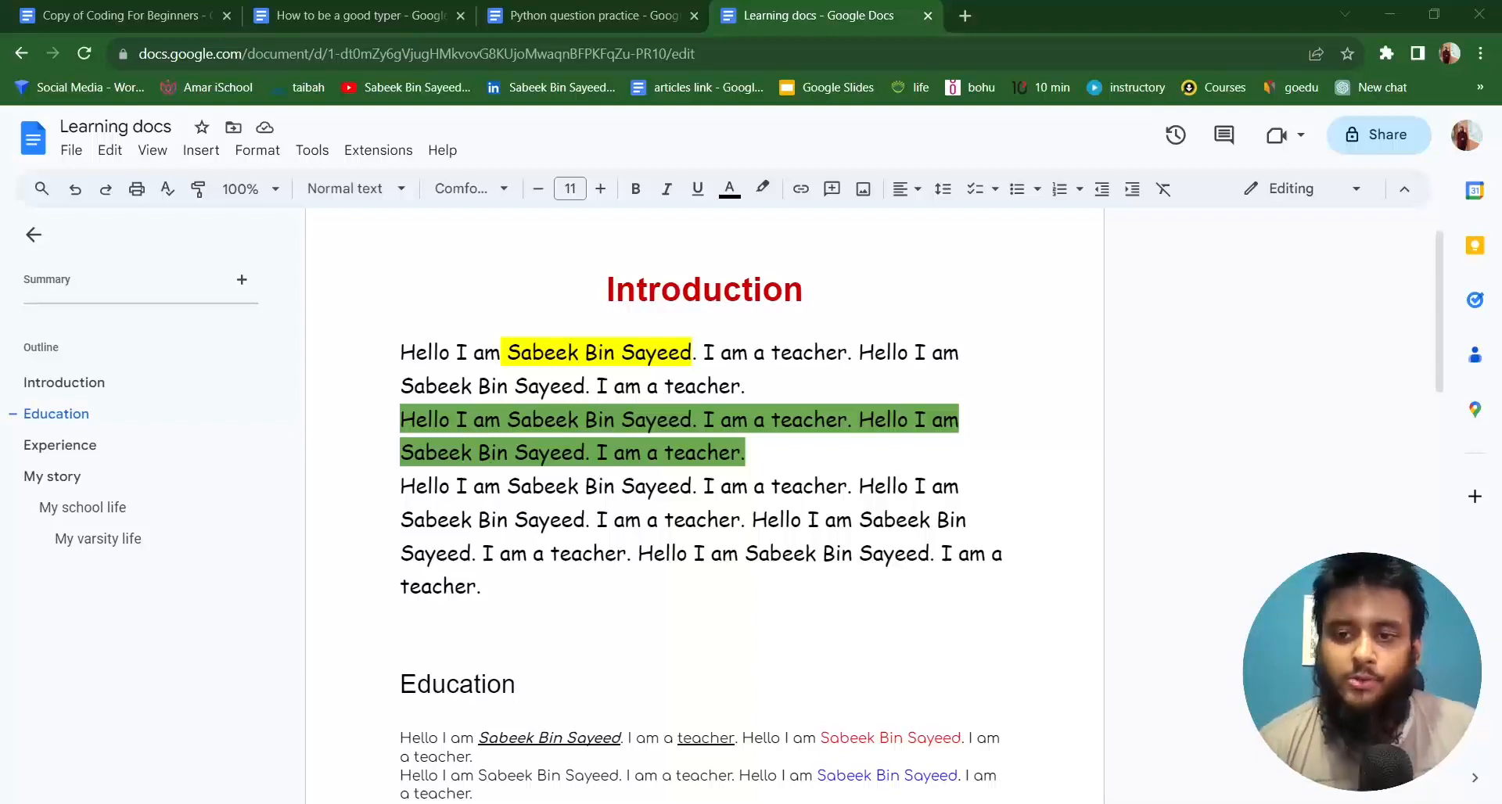
click(791, 738)
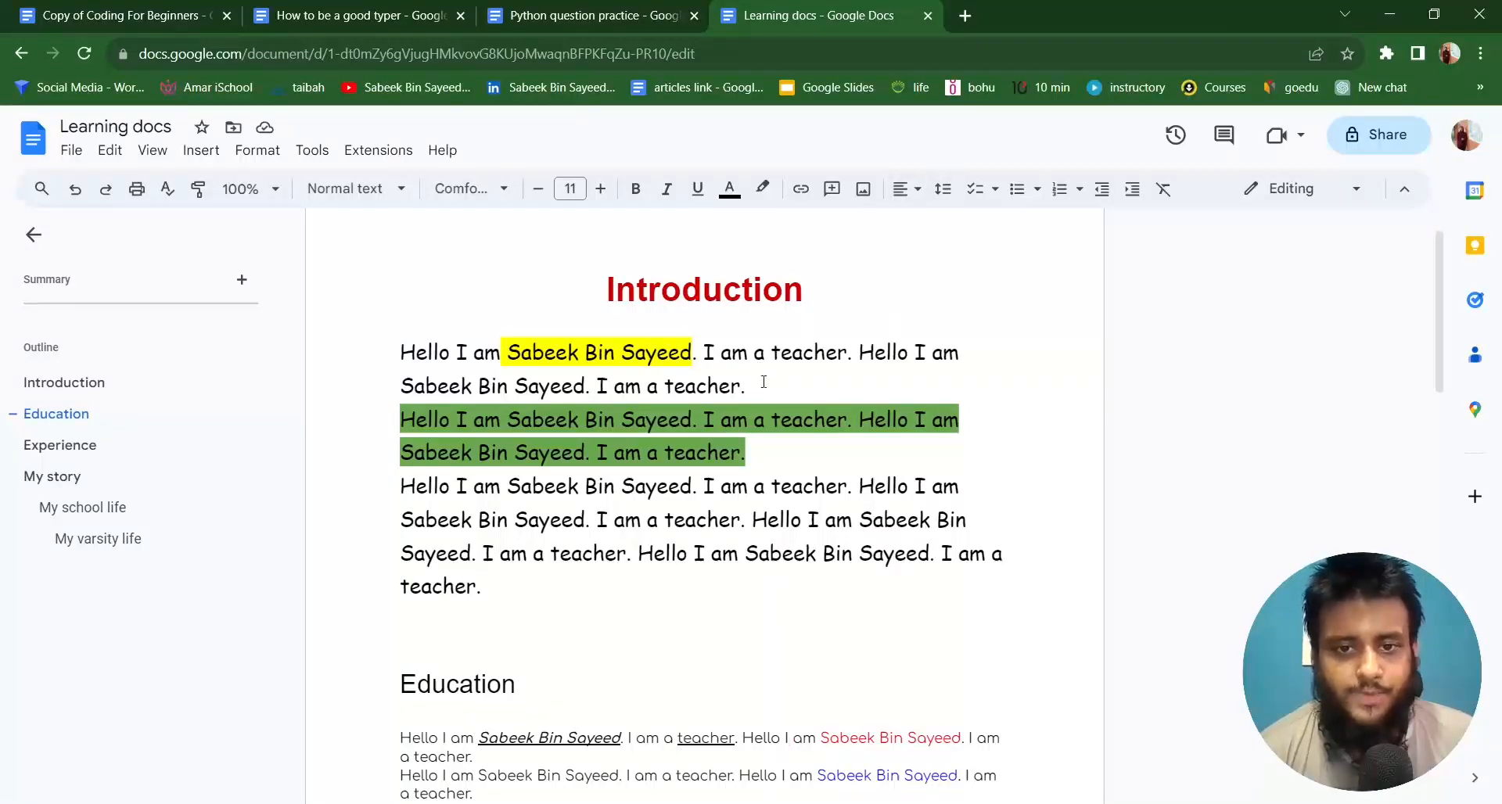
drag(764, 382, 396, 356)
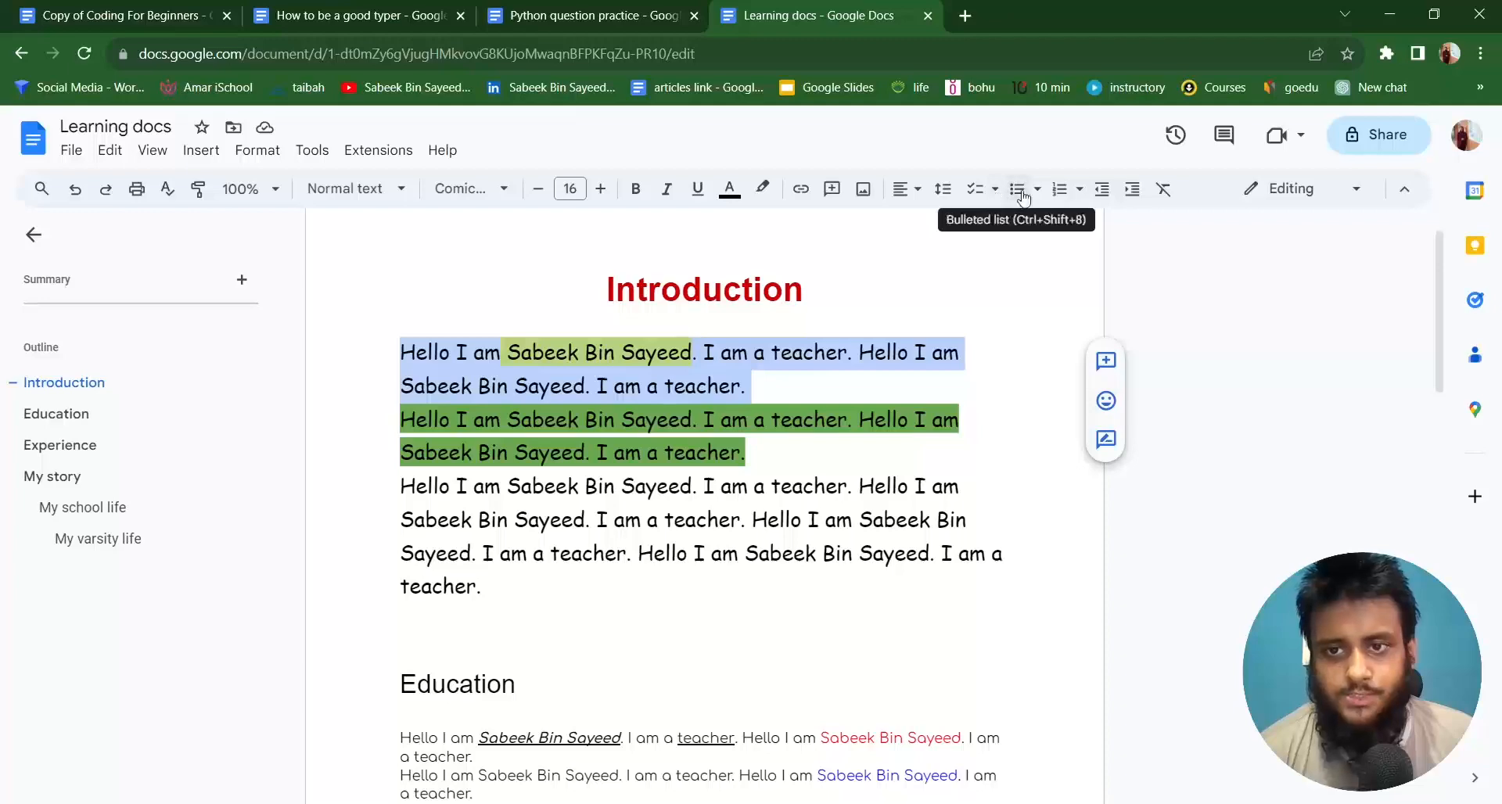
click(943, 189)
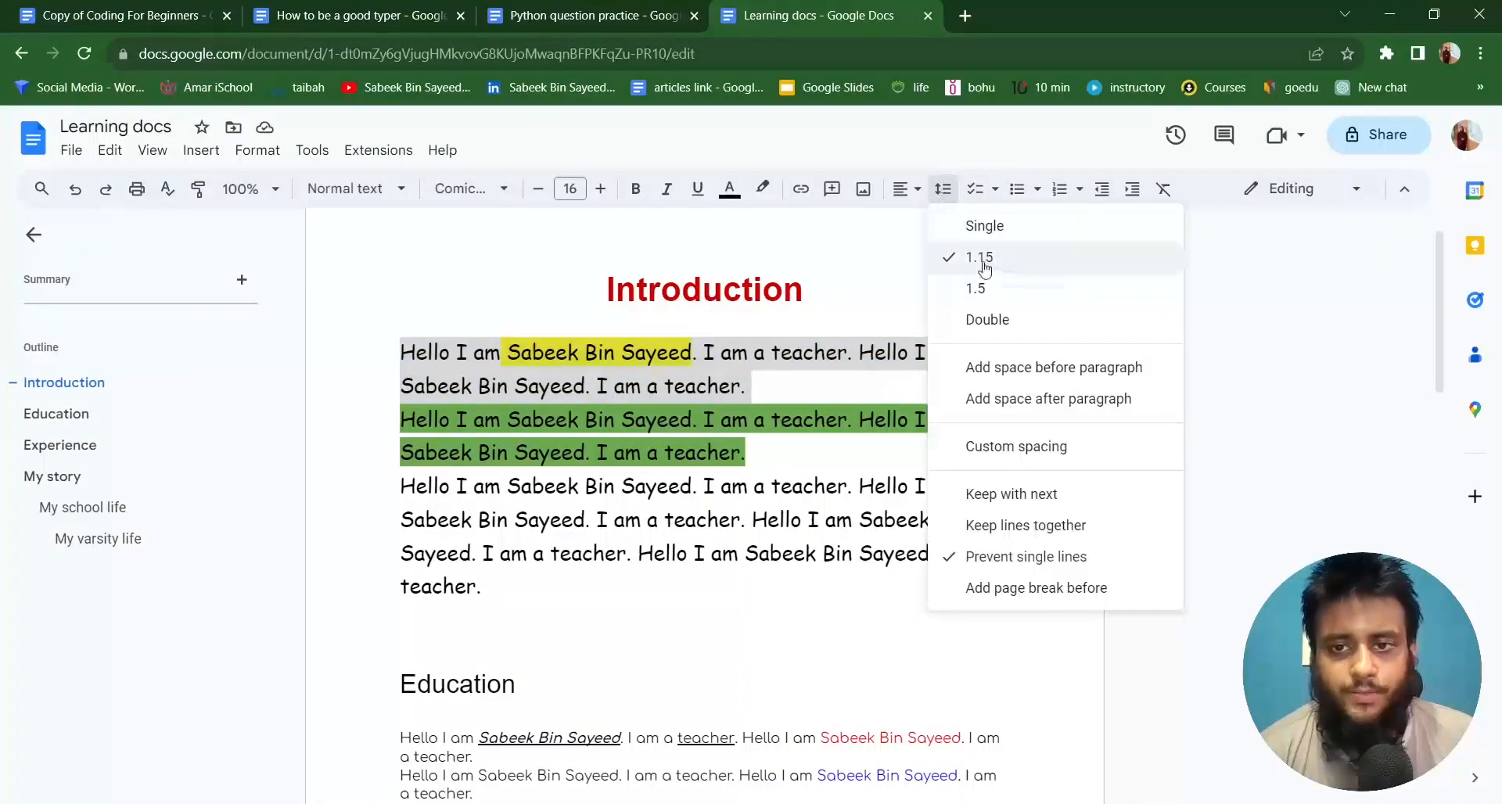
click(989, 319)
click(669, 383)
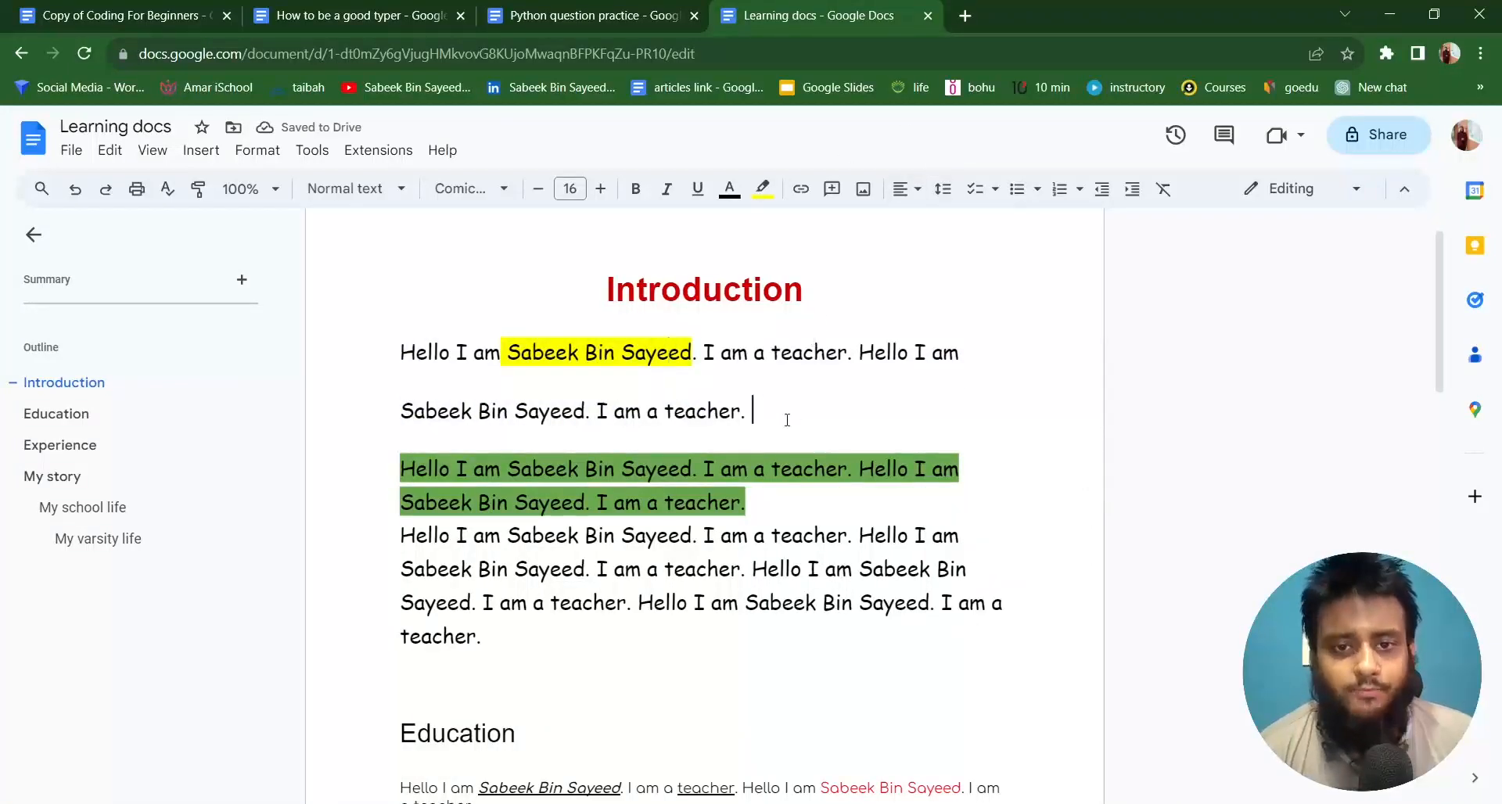
Add a line reading "1.hello I am" followed by an underscore blank below the first Introduction paragraph.
drag(787, 421, 399, 350)
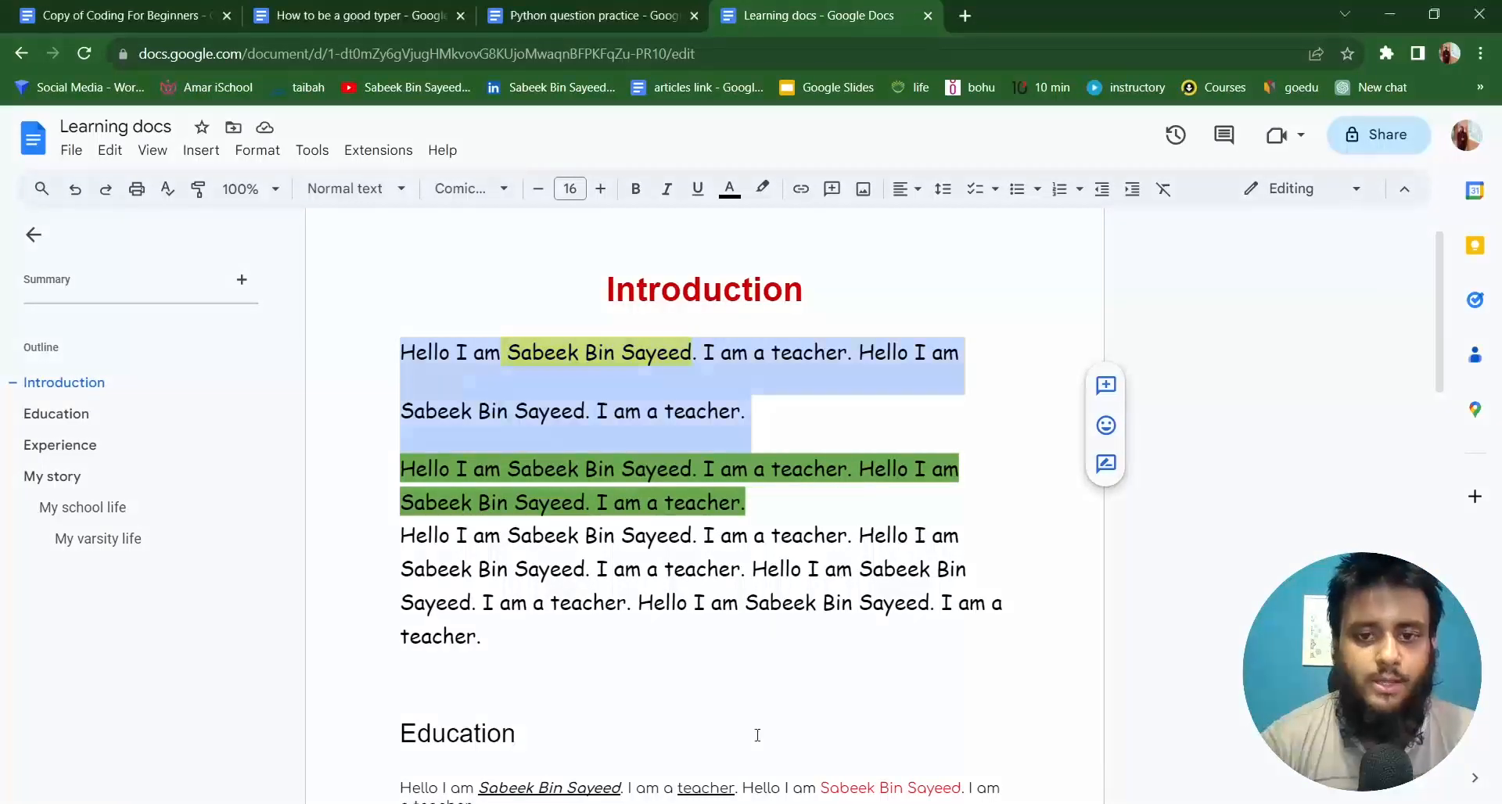
click(775, 411)
key(Return)
text(1)
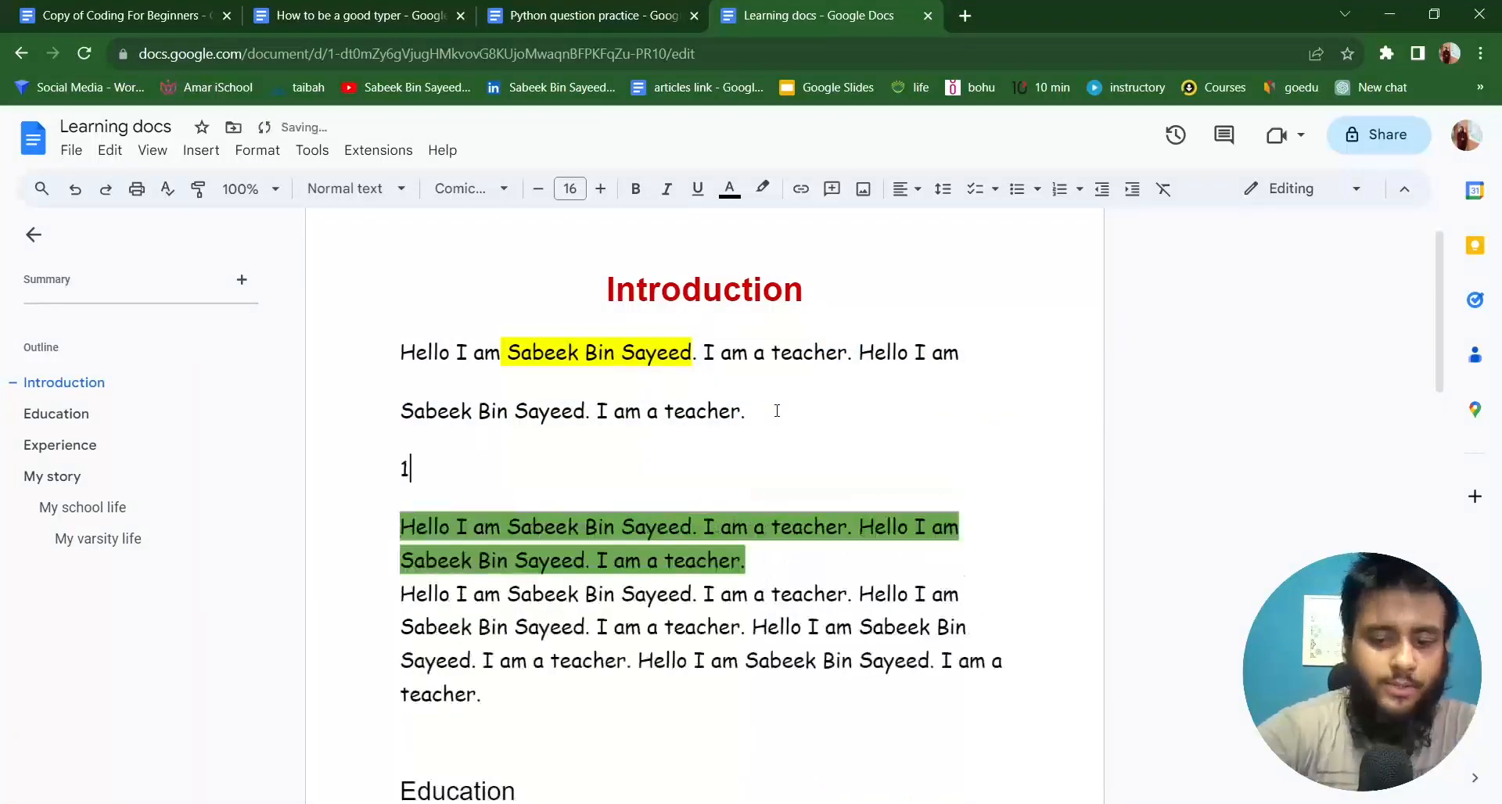
text(.hell)
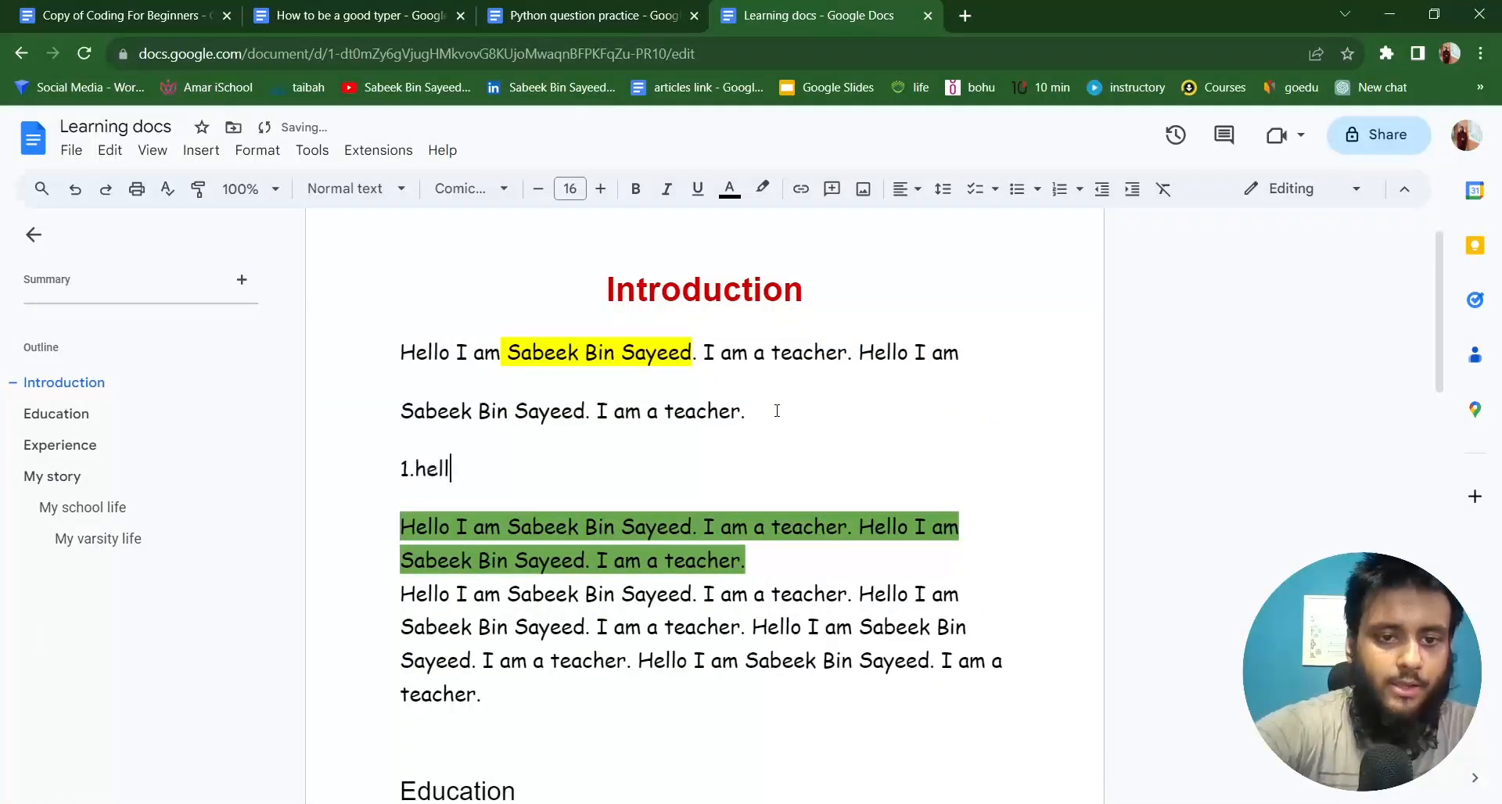
text(o I am ____________)
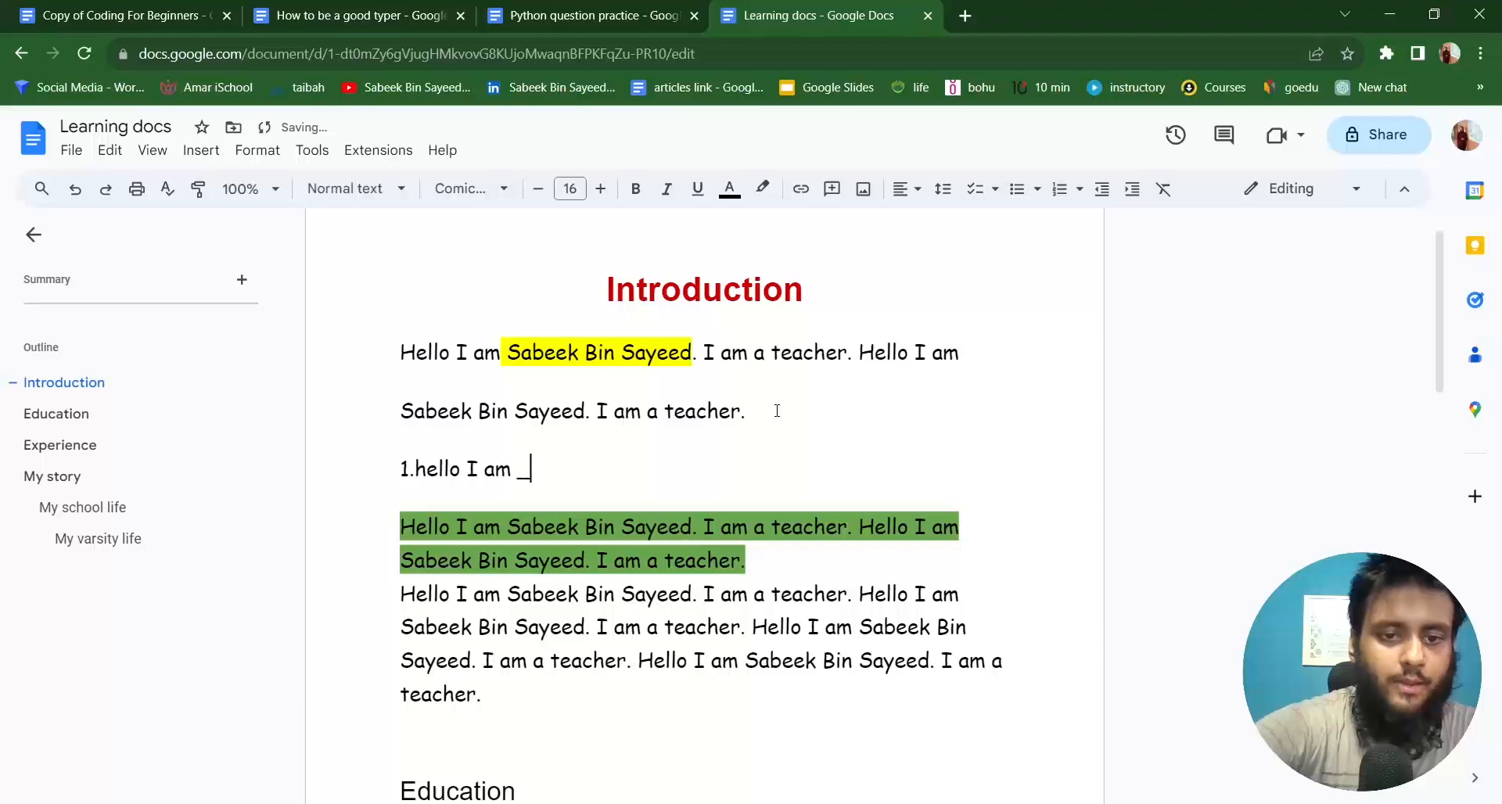
key(Return)
key(BackSpace)
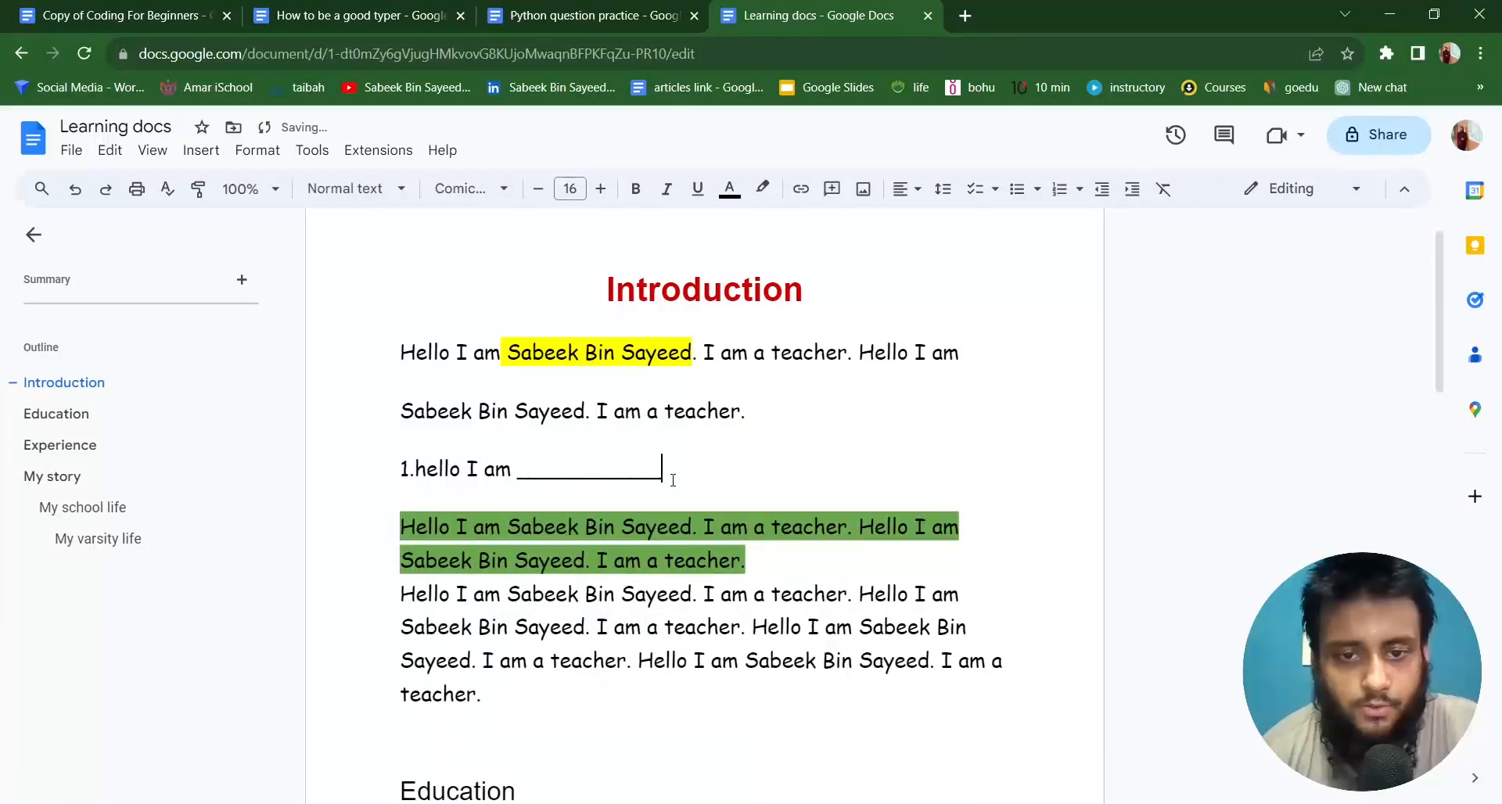
Set the line spacing of the "1.hello I am" fill-in line to 1.15.
drag(673, 479, 384, 469)
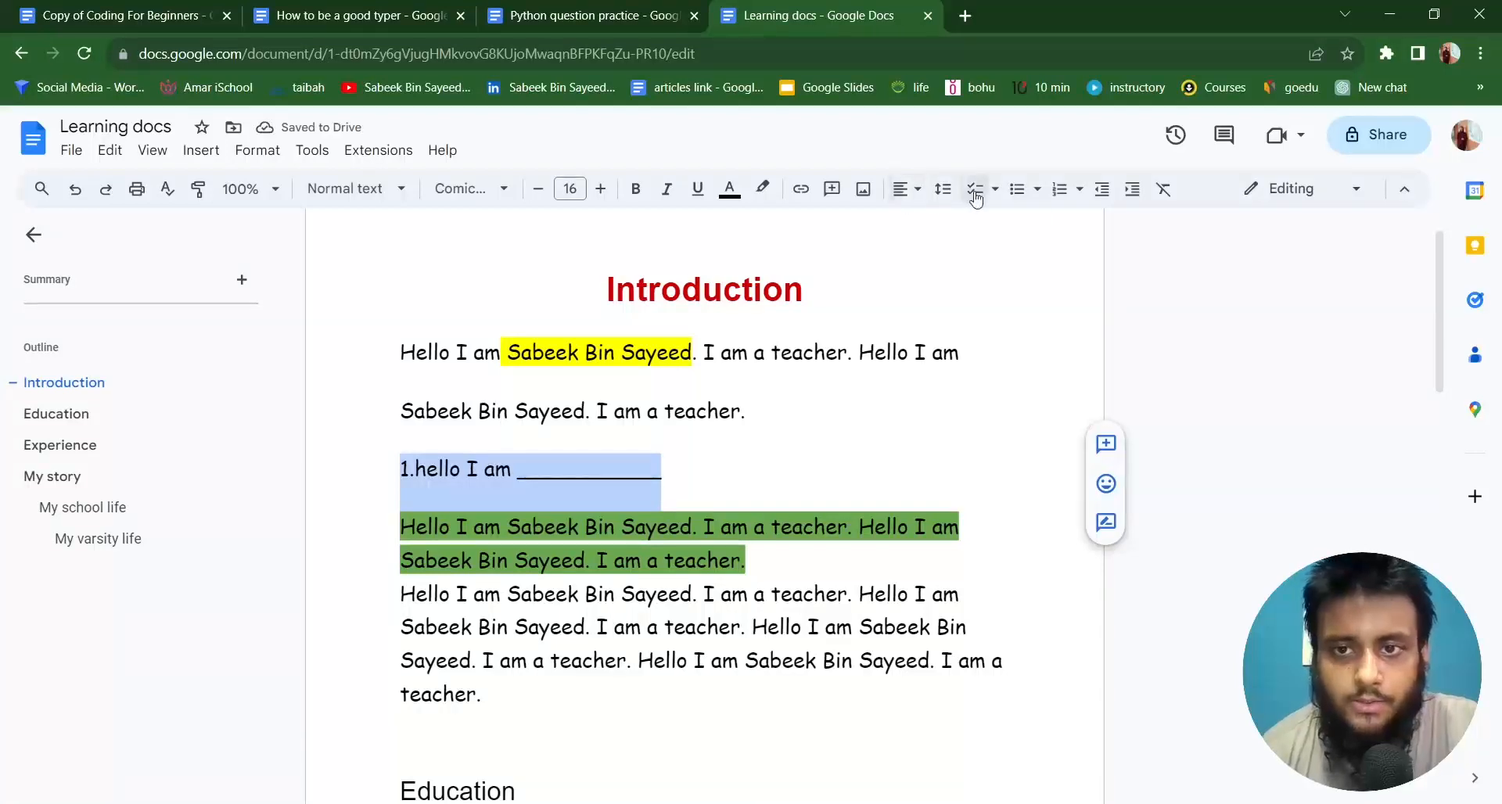
click(943, 189)
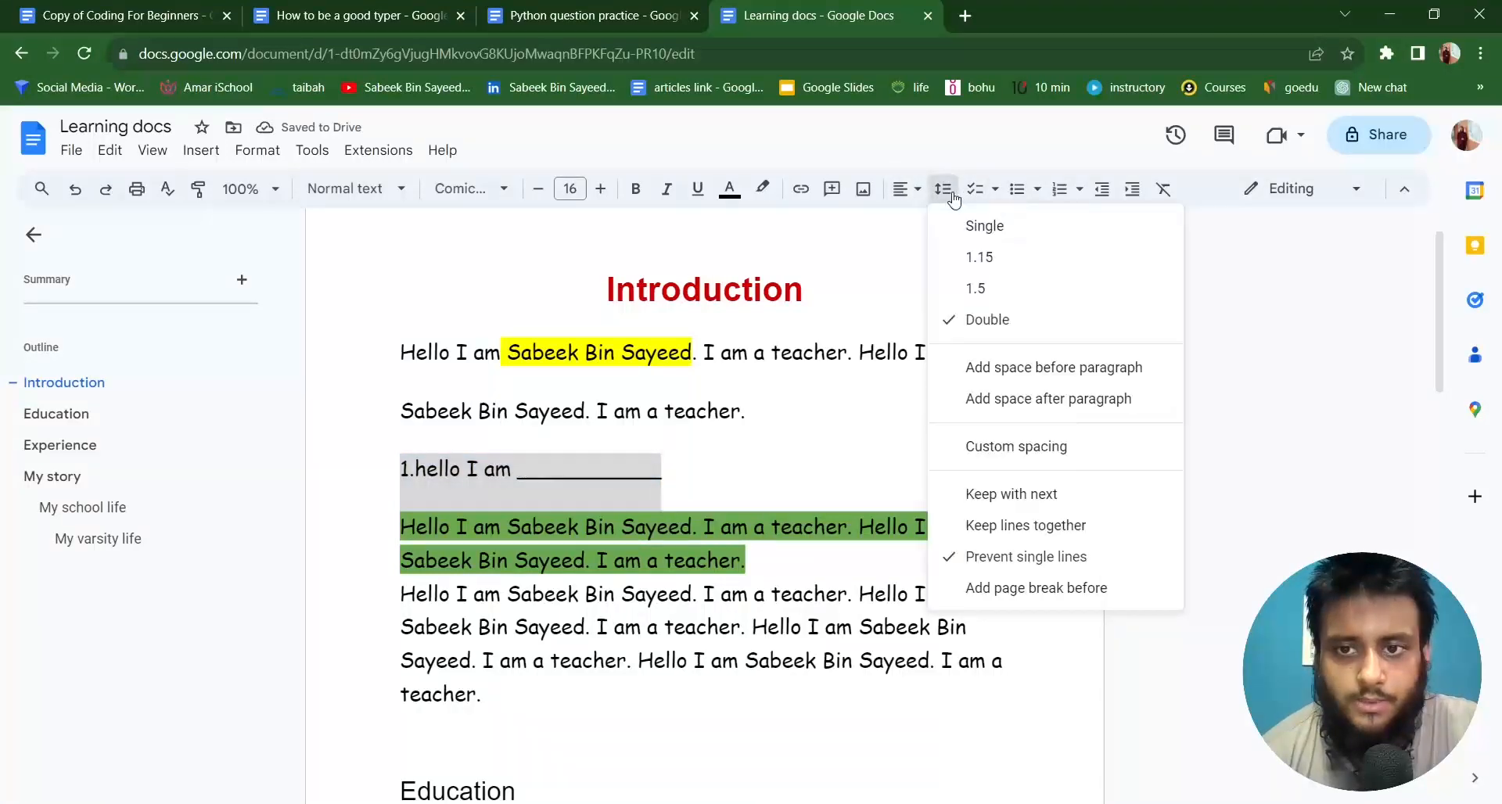
click(988, 261)
Add a second fill-in line with "2.", an underscore blank and "tumi ke?", followed by an empty line.
click(730, 474)
key(Return)
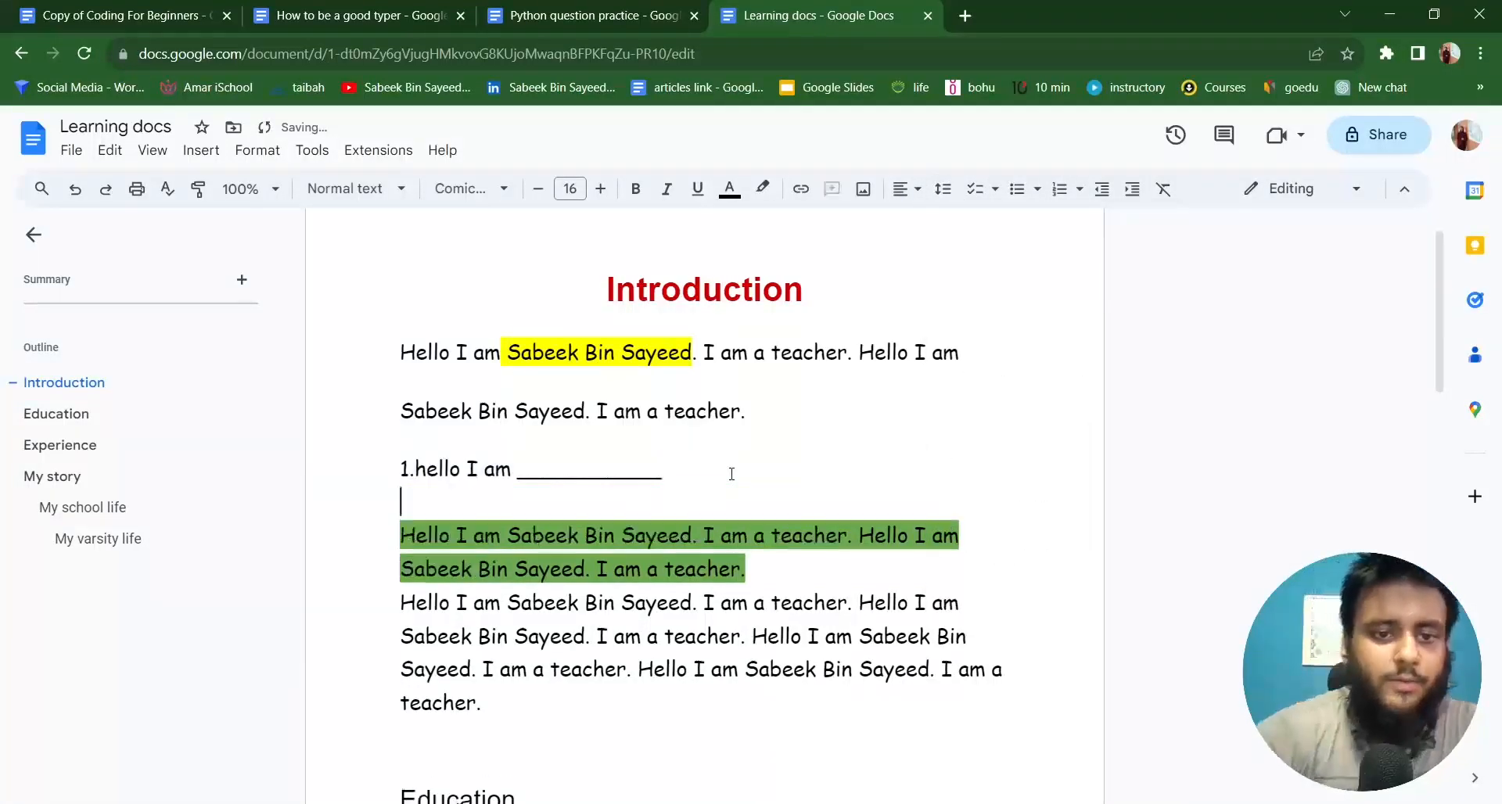
text(2.)
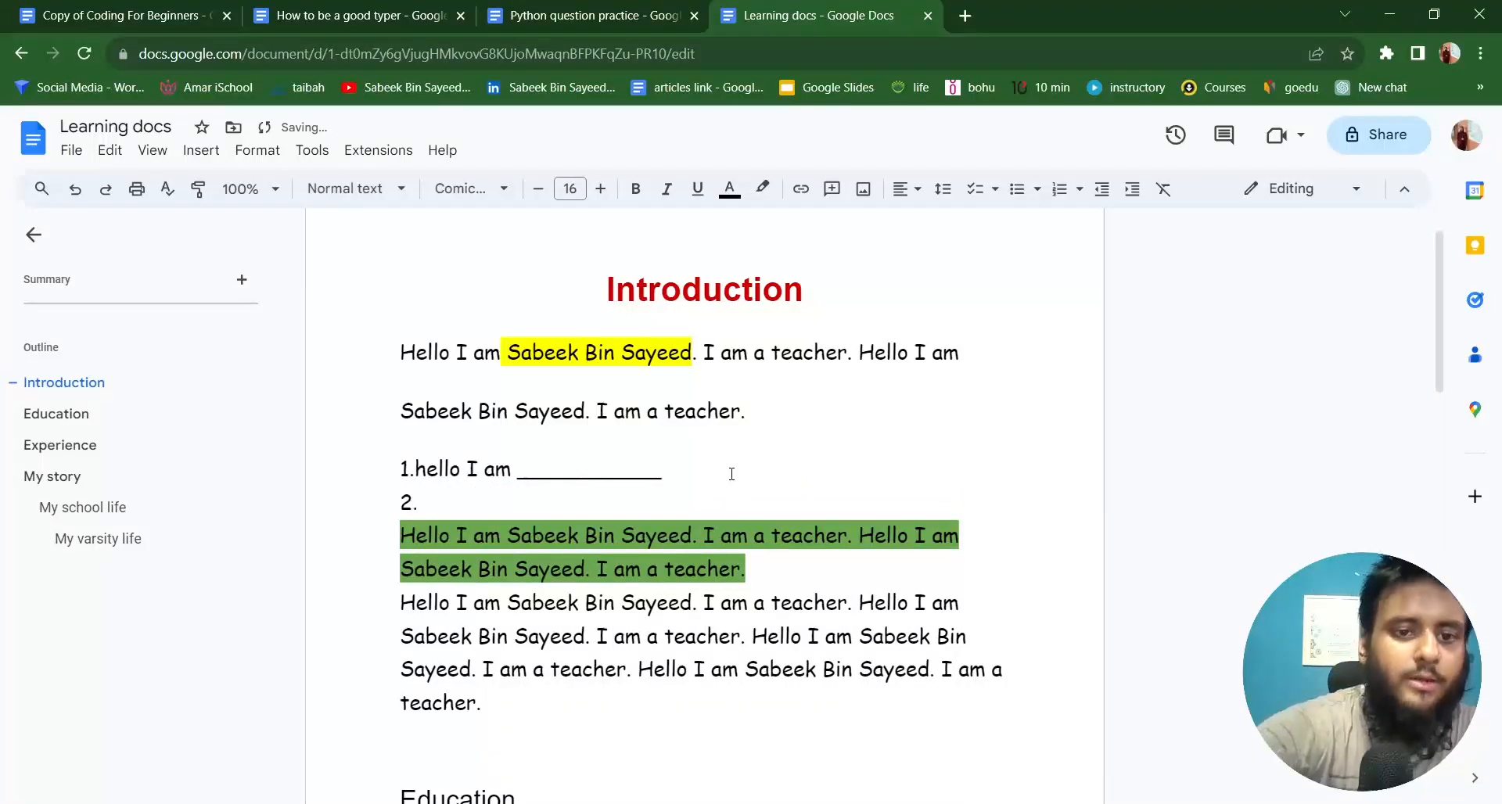
text(_______ )
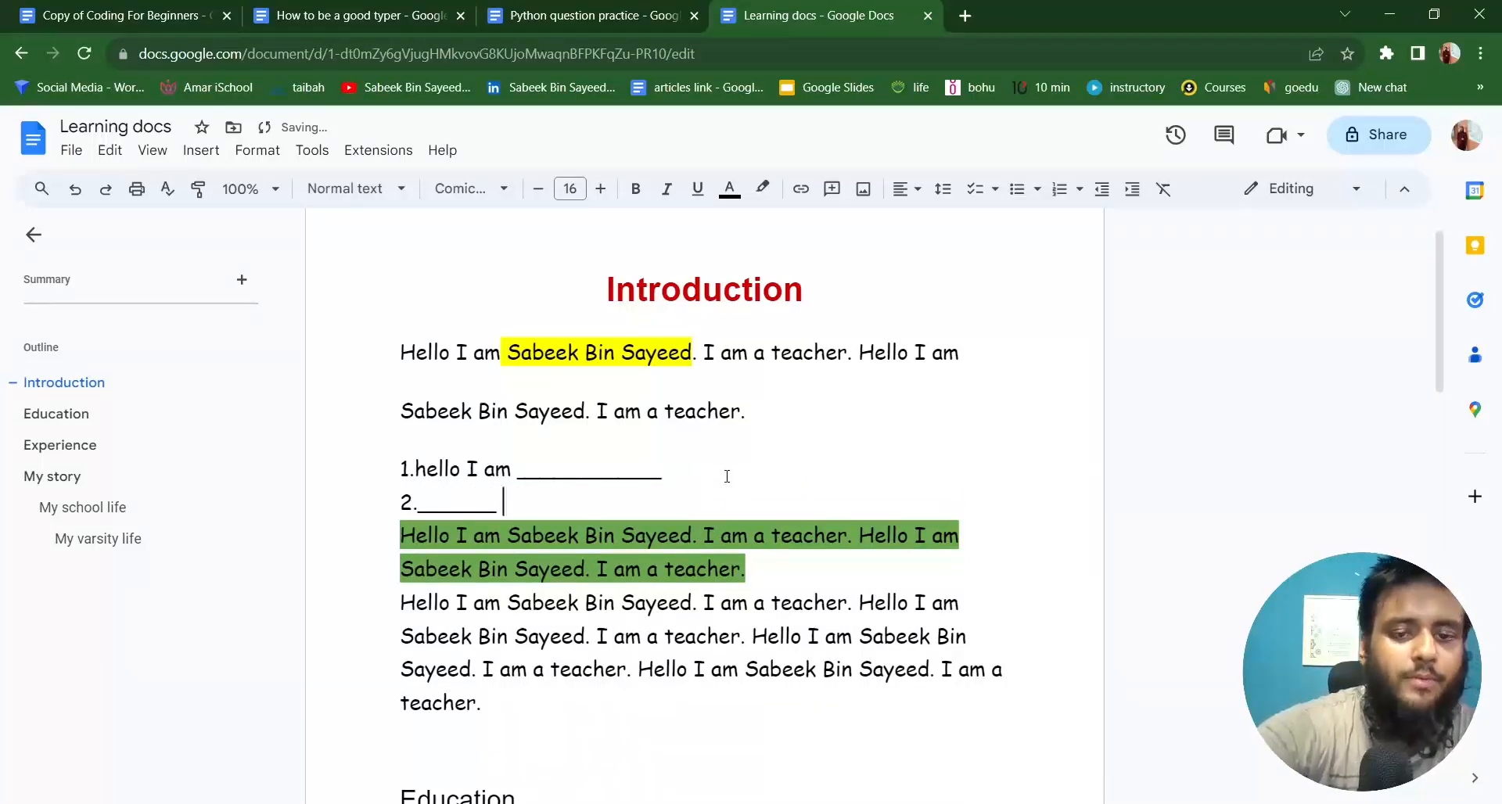
text(tumi ke?)
key(Return)
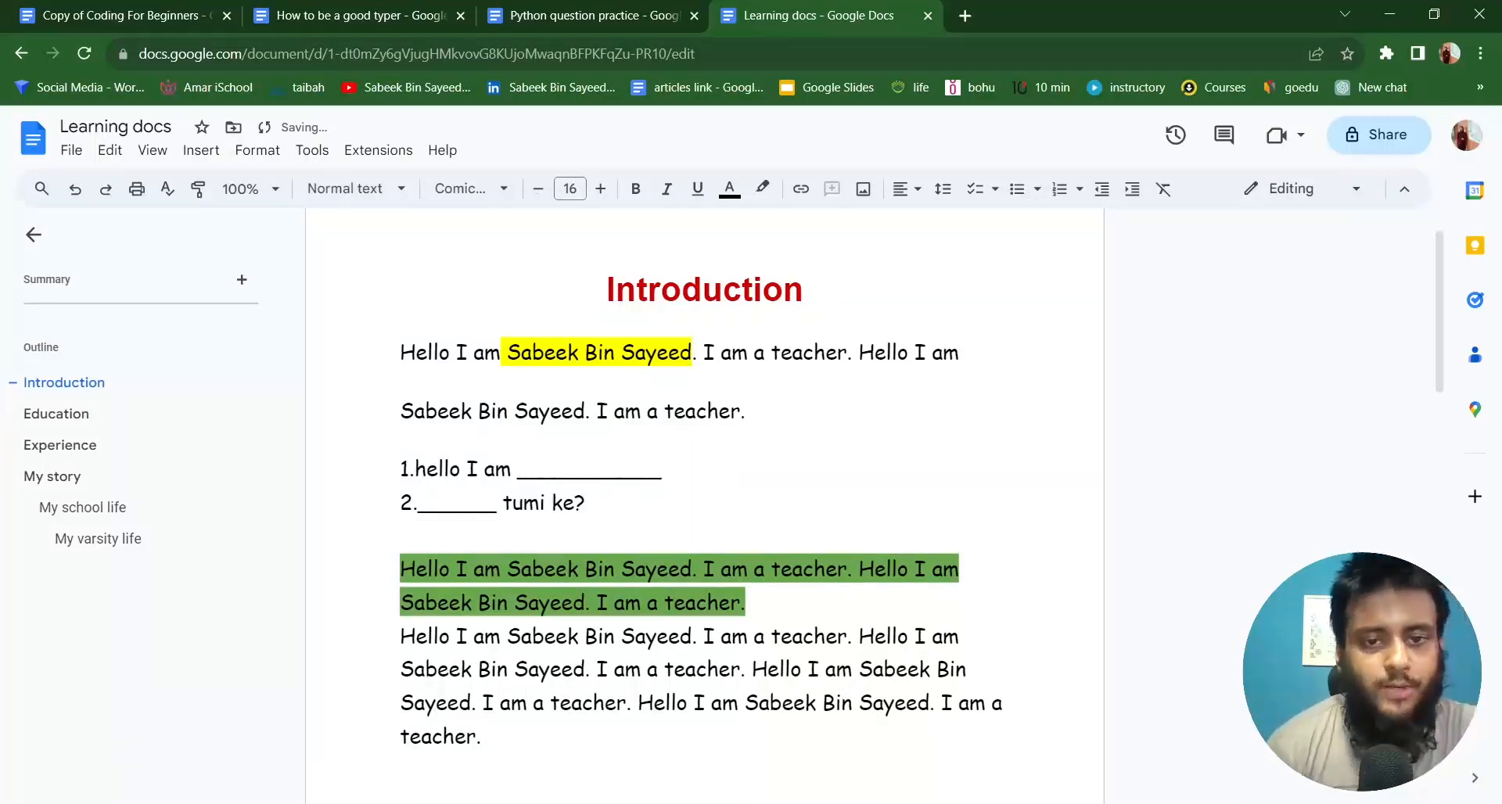
Reduce the font size of the empty line below the fill-in questions to 8.
click(539, 189)
click(539, 190)
click(539, 189)
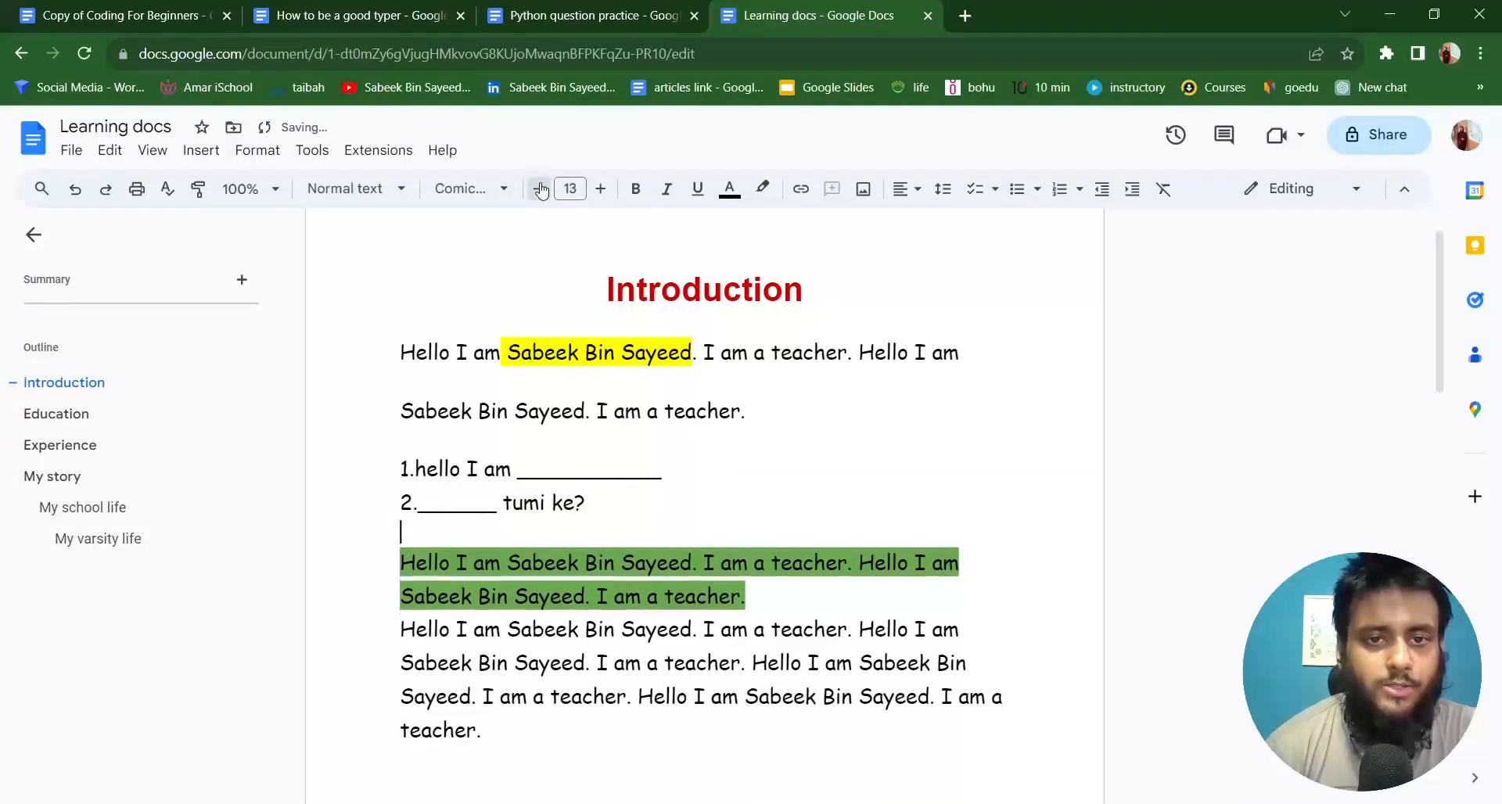
click(540, 189)
click(540, 189)
click(540, 189)
click(540, 190)
click(540, 189)
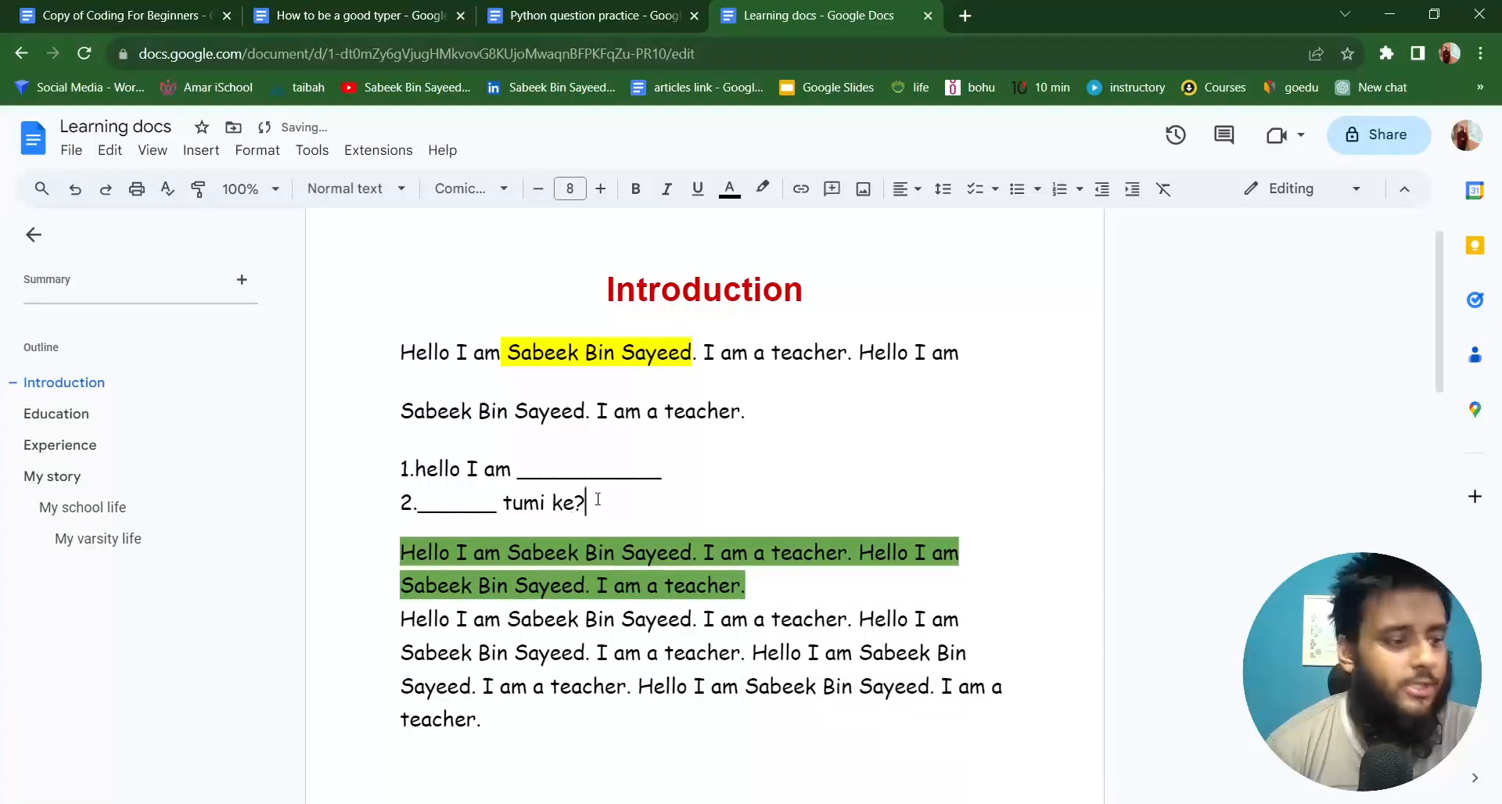
Set the line spacing of the two fill-in lines, "1.hello I am" and "2.", to Double.
drag(592, 505, 382, 468)
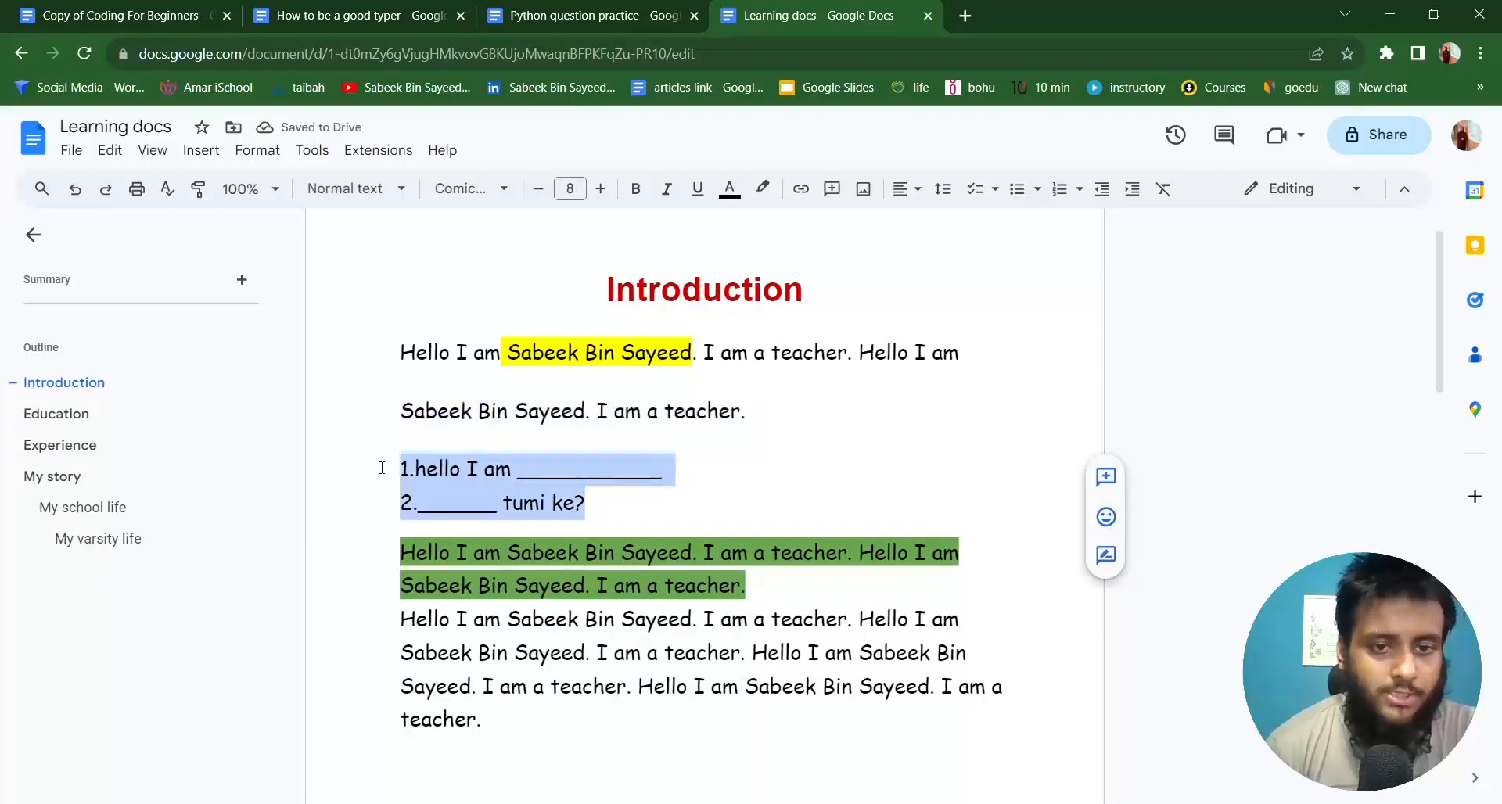
click(686, 462)
drag(587, 505, 383, 462)
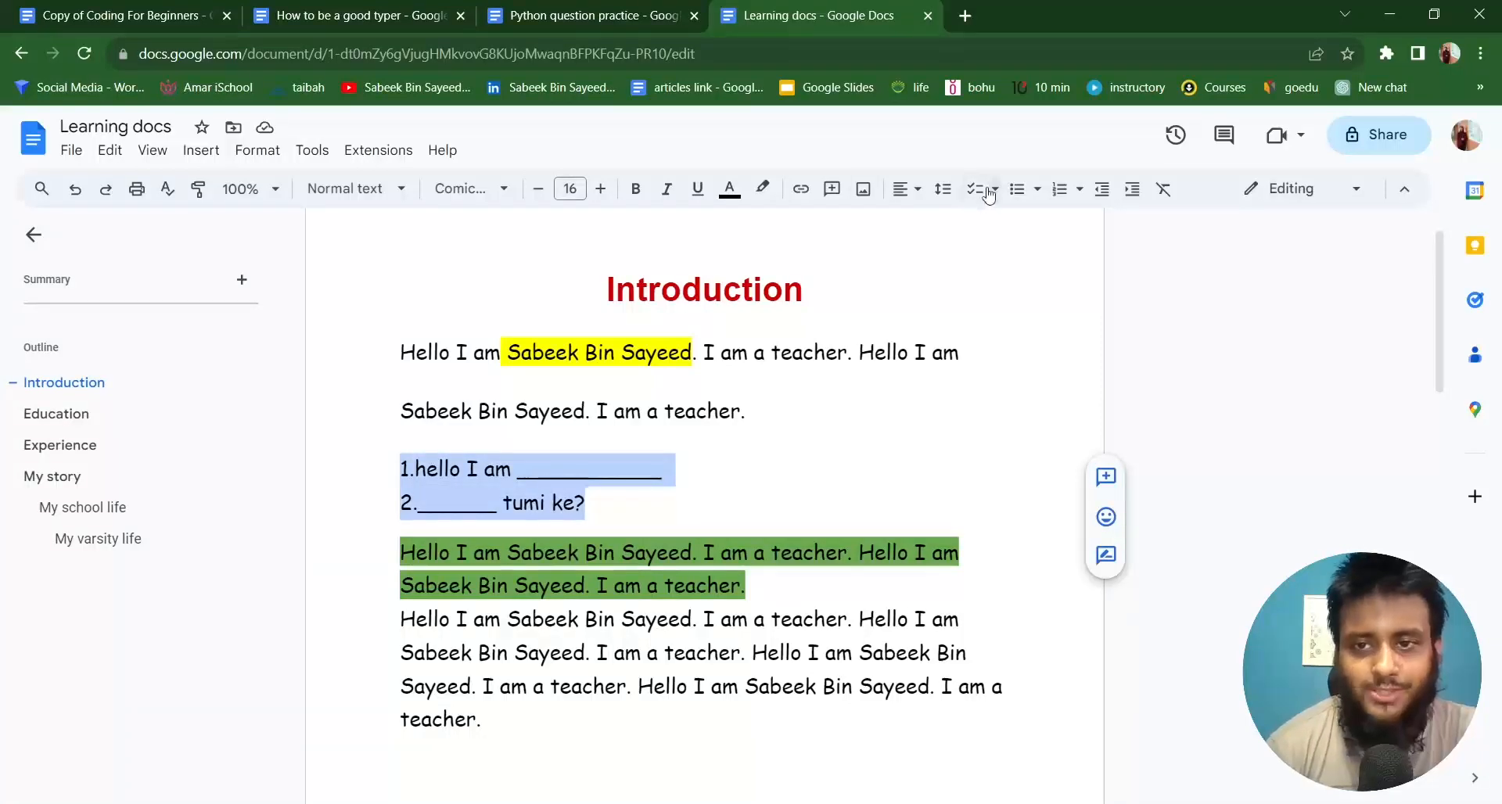
click(943, 189)
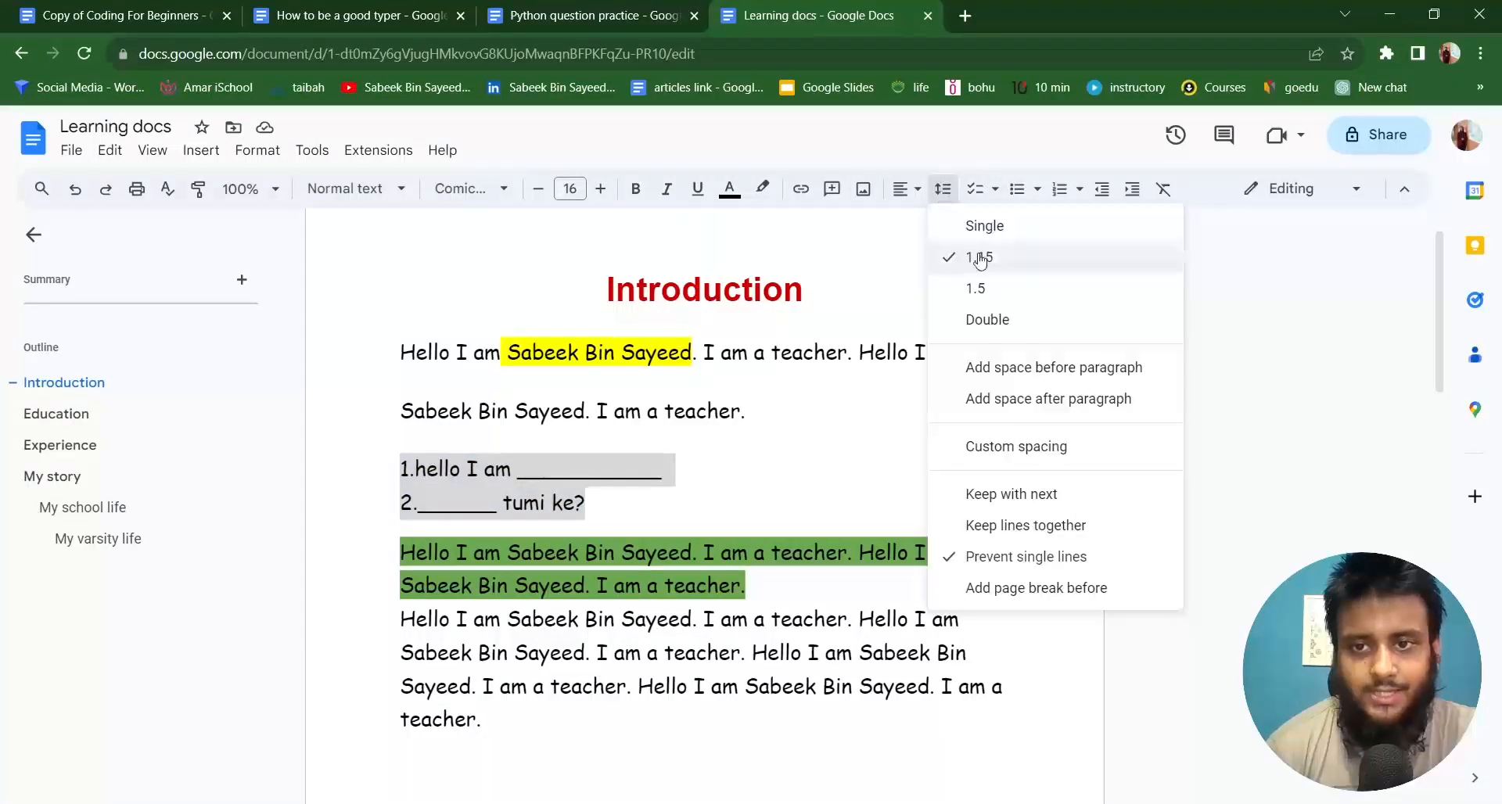
click(994, 321)
click(767, 542)
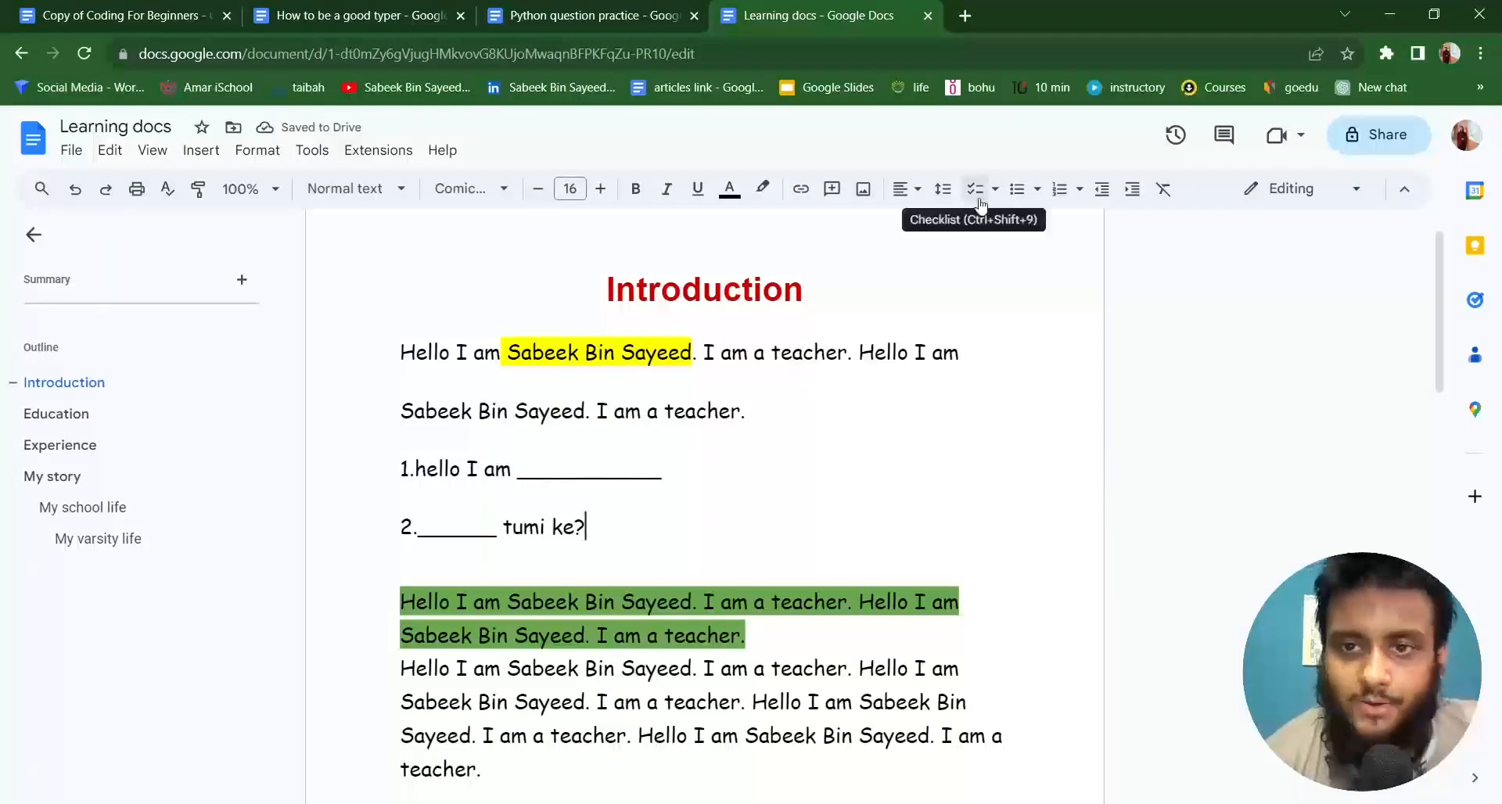
Add the line "Todo list" below the last Introduction paragraph, leaving an empty line between them.
scroll(612, 550, down, 4)
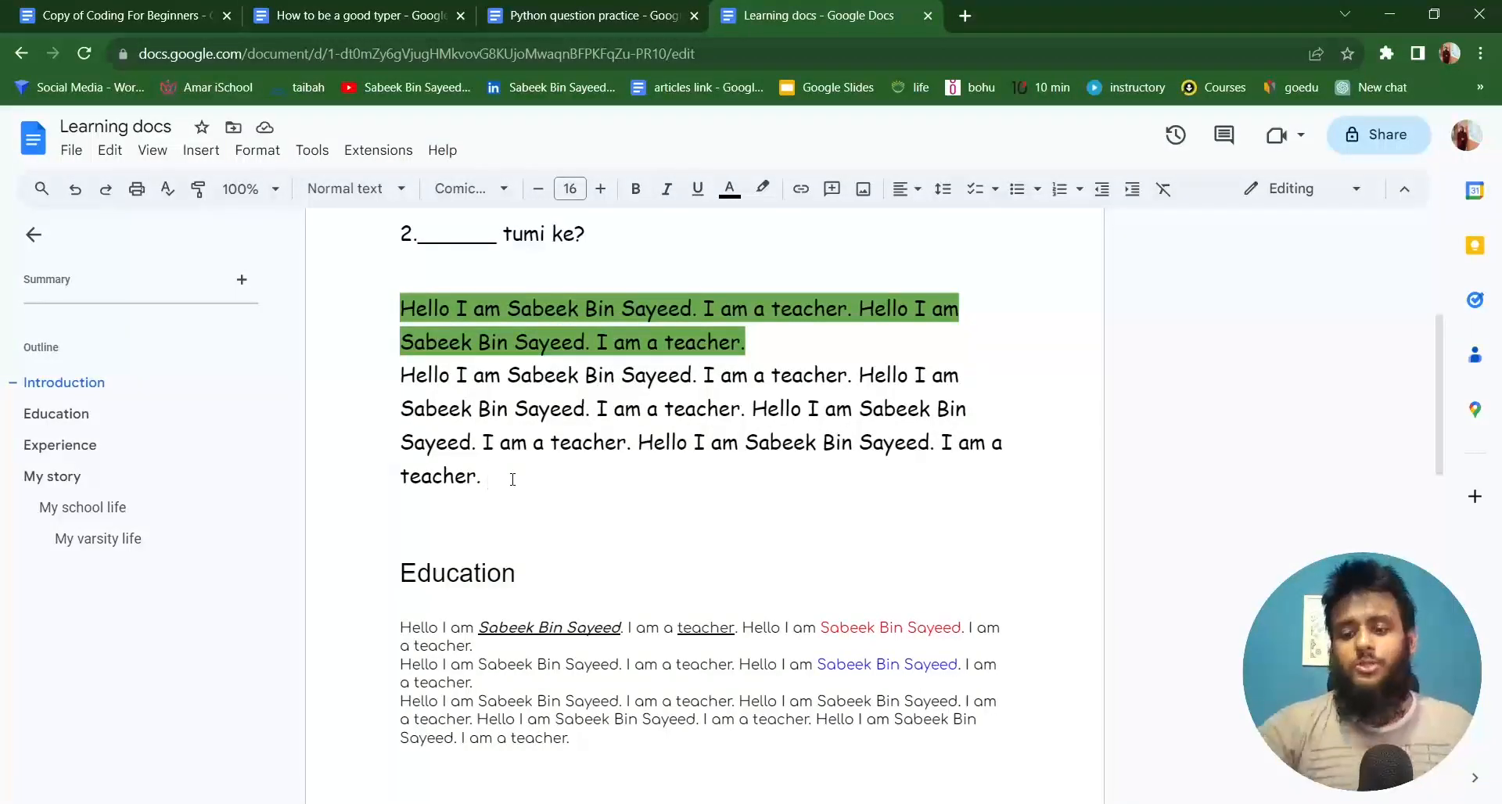
key(Return)
key(Return)
text(todo list)
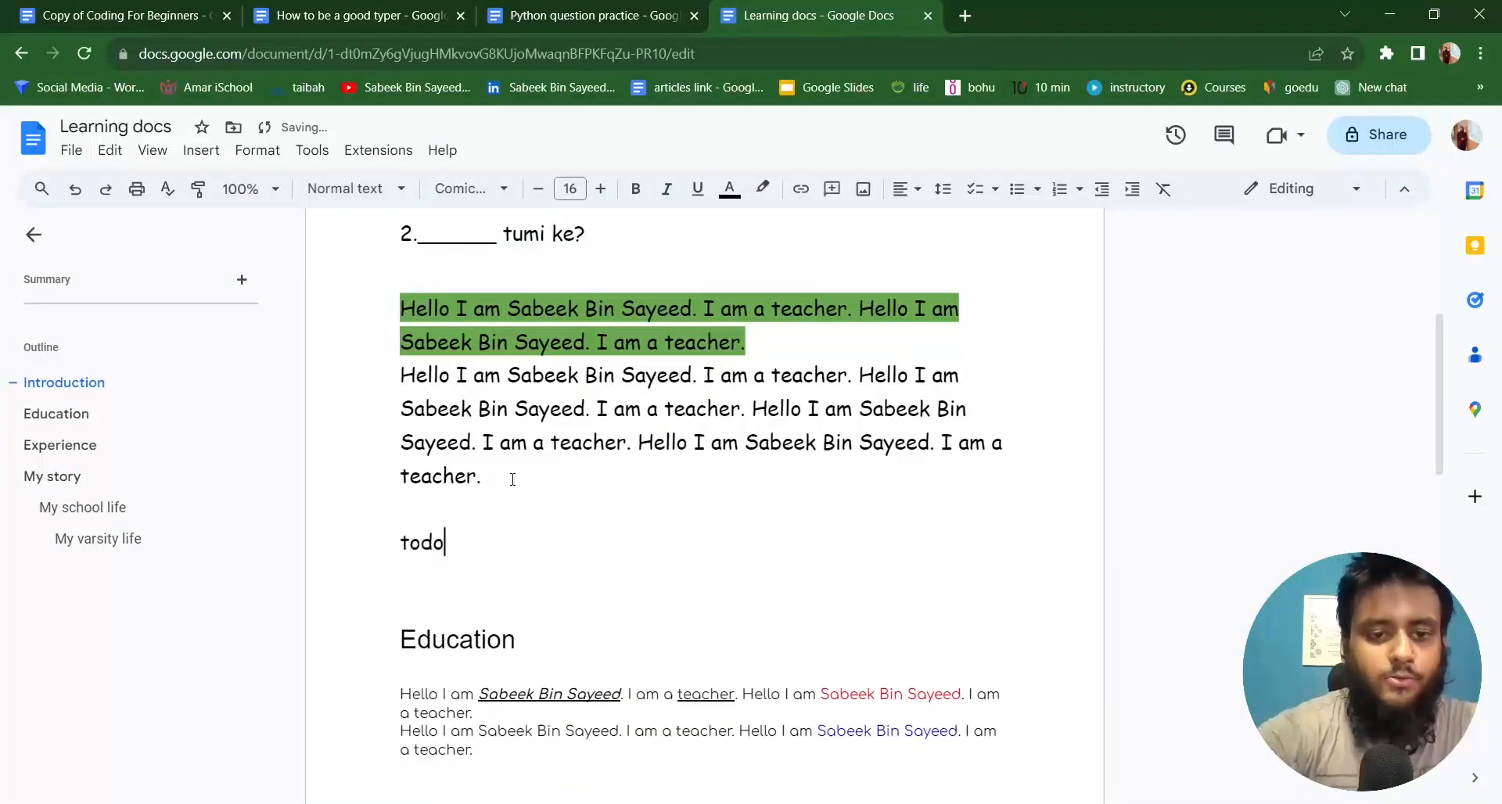
key(Return)
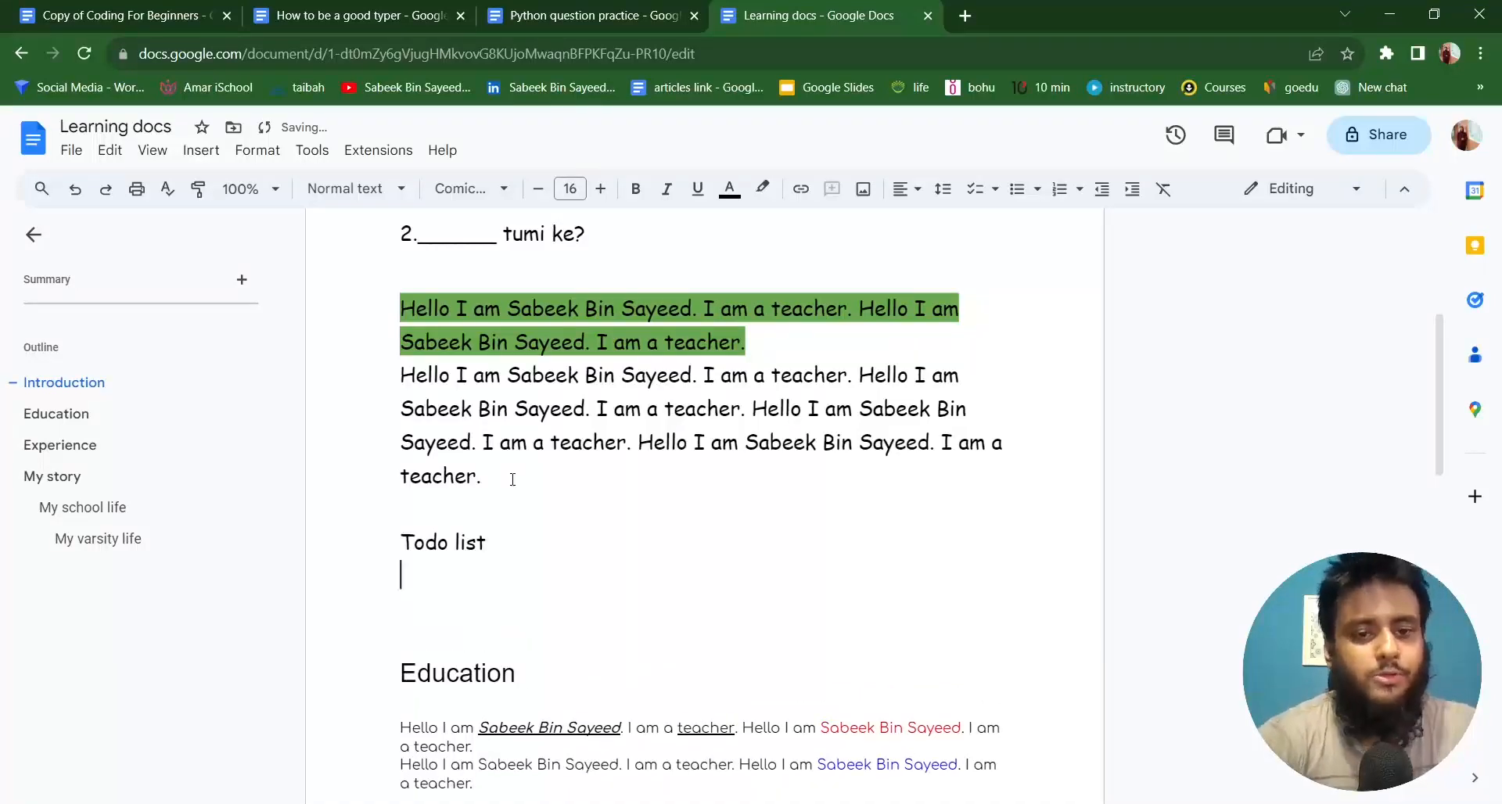
Add the lines "Finish this video" and "Learn more about google docs" under "Todo list".
text(finish this)
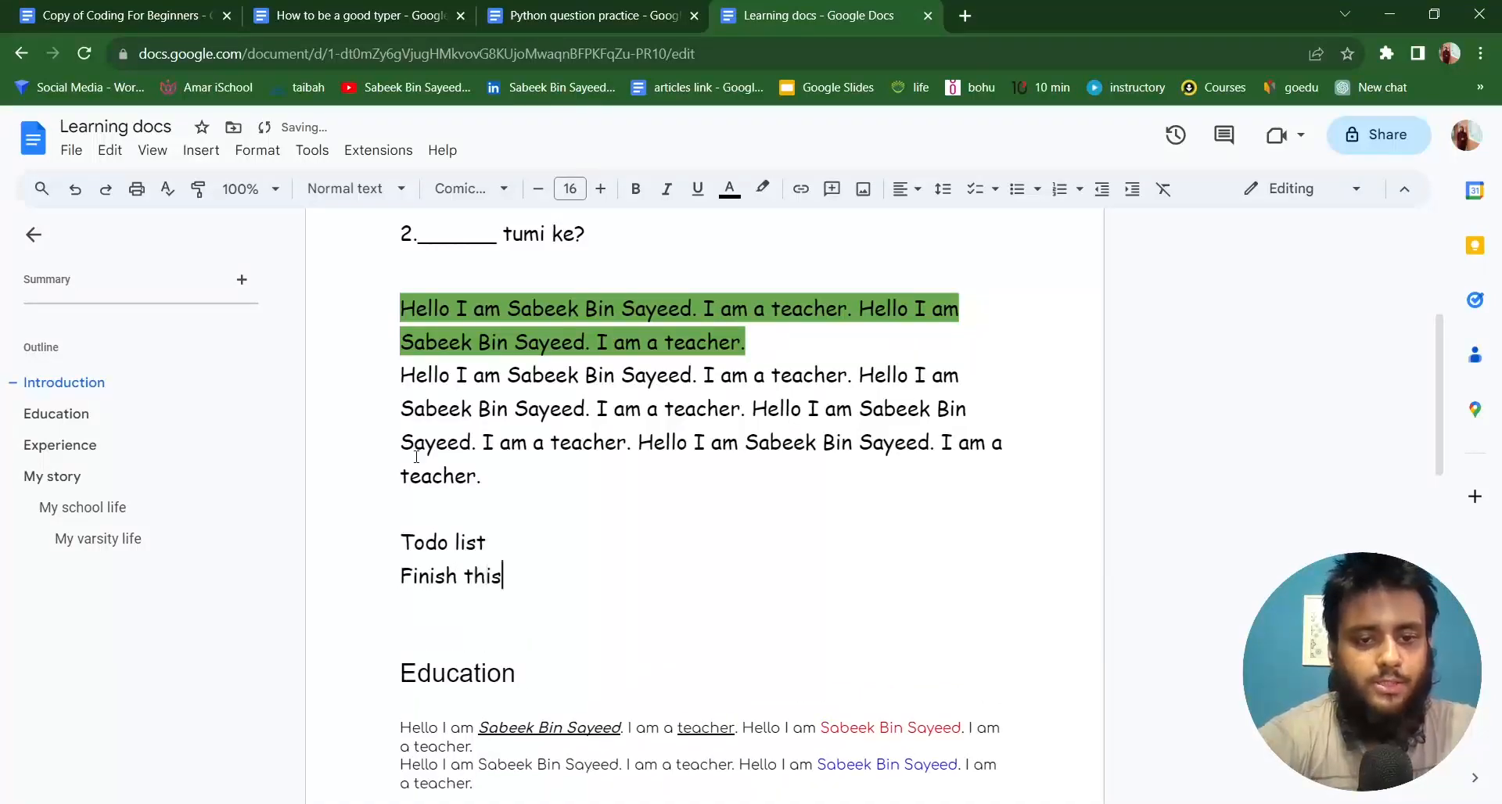
text( video)
key(Return)
text(l)
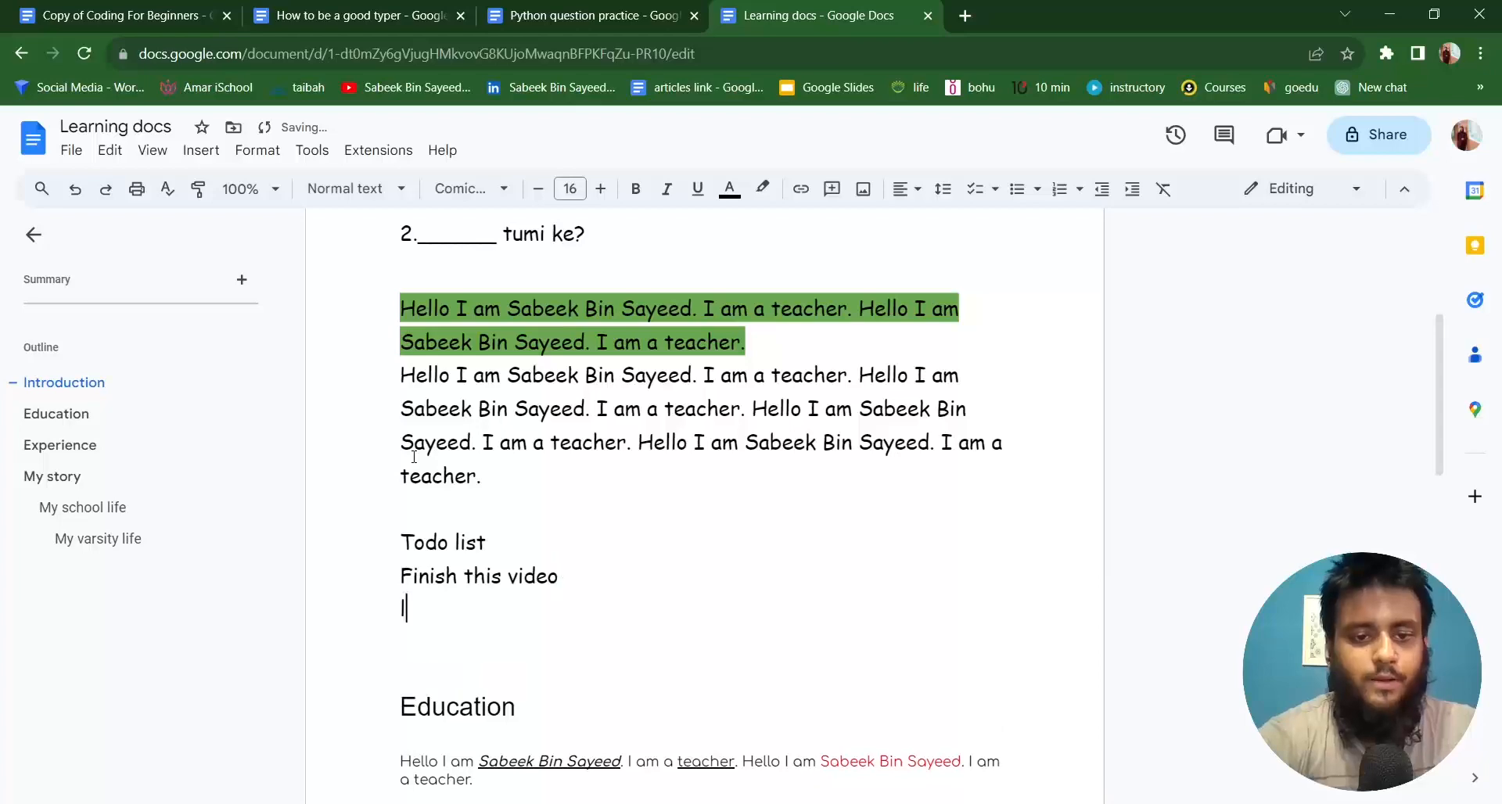
text(earn more abou)
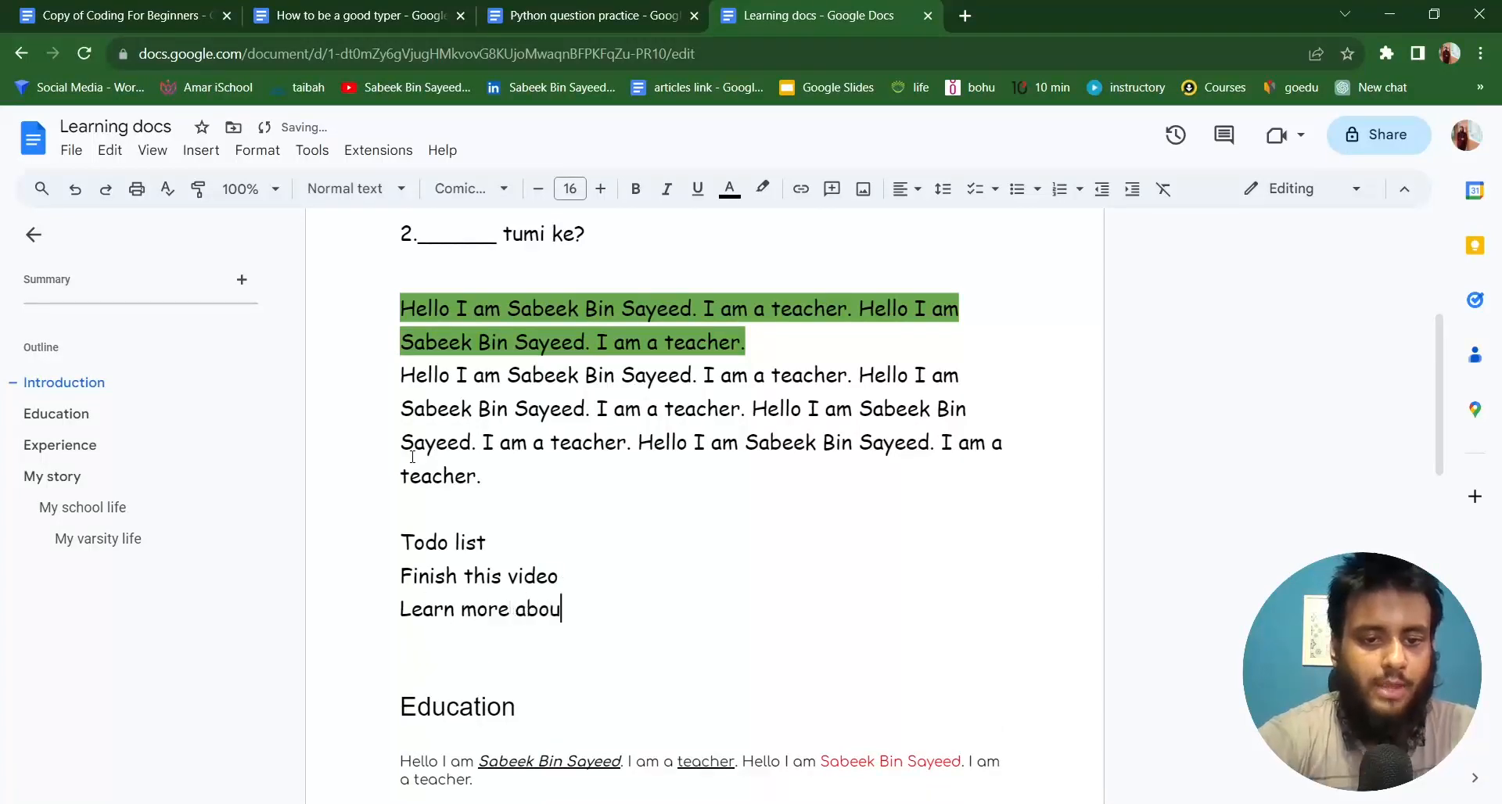
text(t google docs)
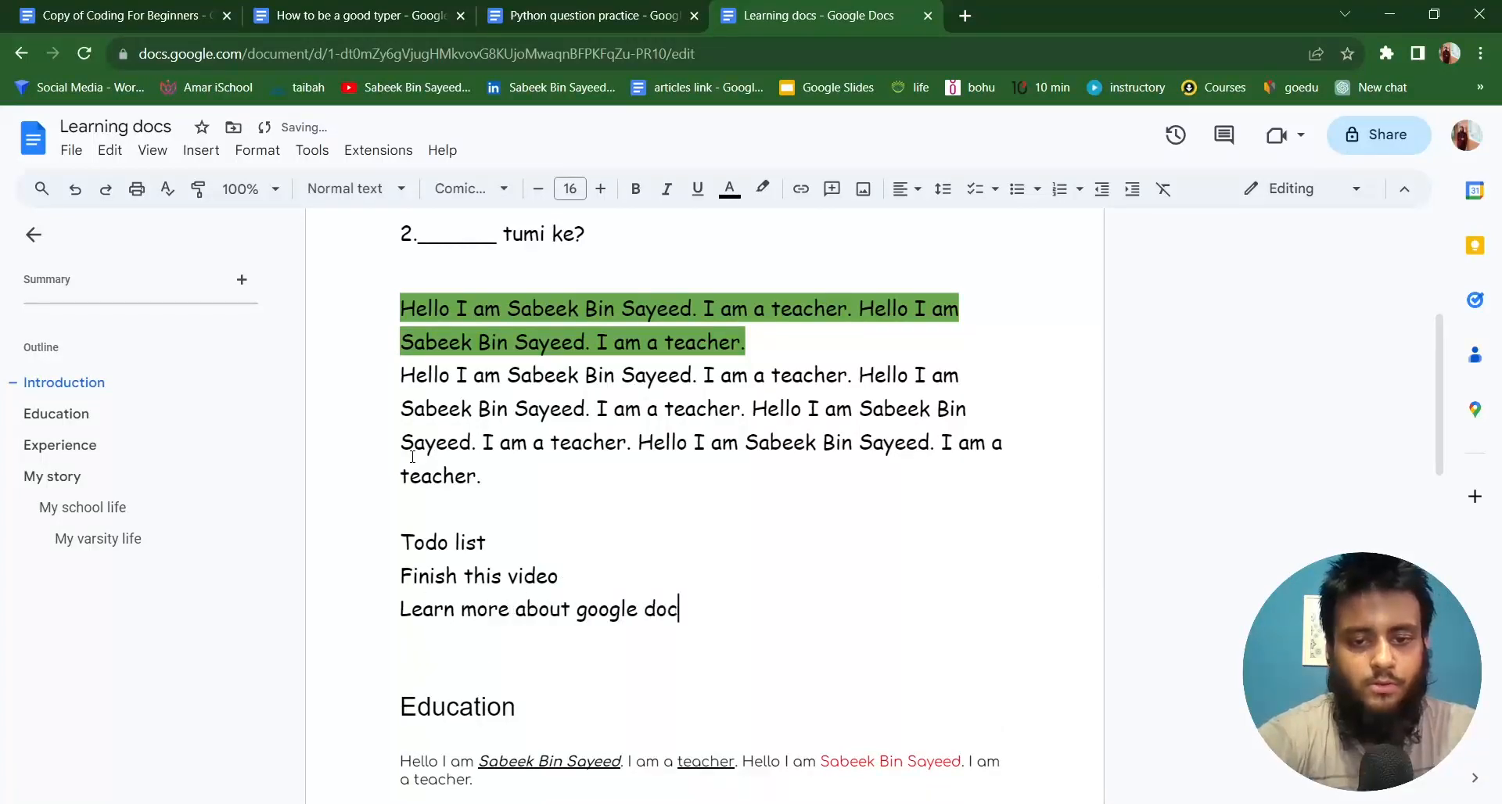
key(Return)
Add three more to-do lines reading "Write an article", "Write more relevant things" and "Keep my notes here".
text(write an articl)
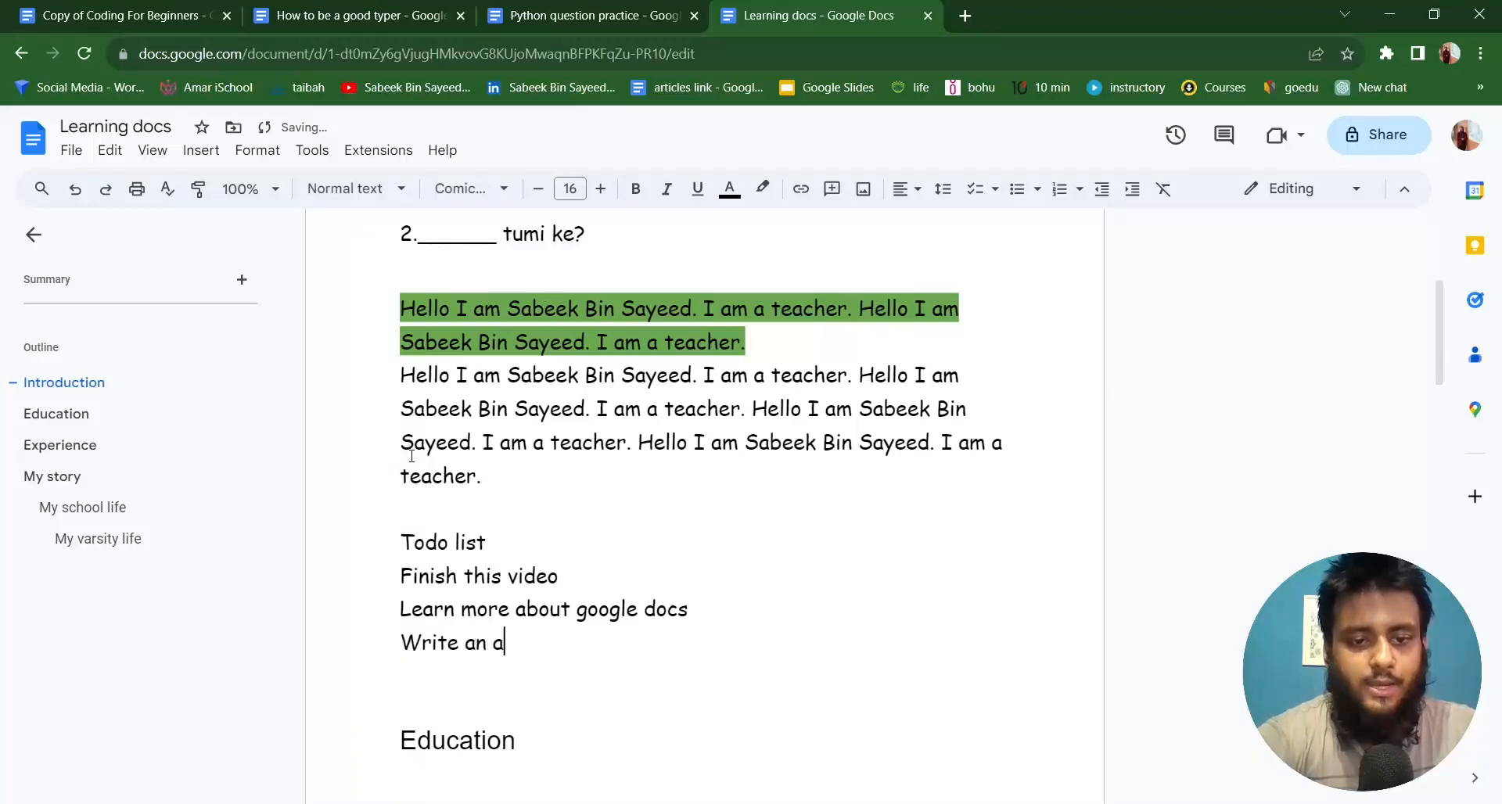
text(e)
key(Return)
text(W)
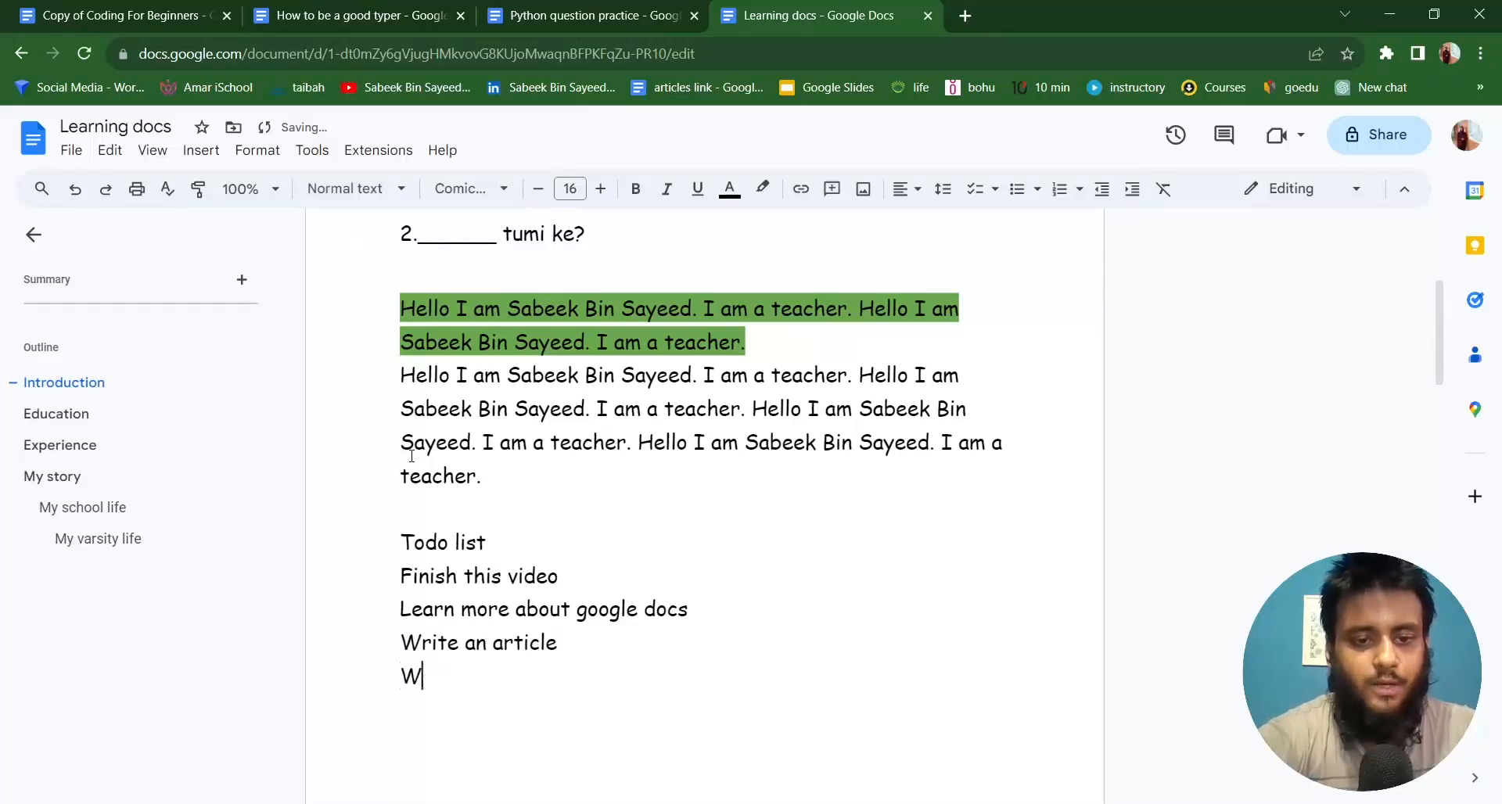
text(rite more rele)
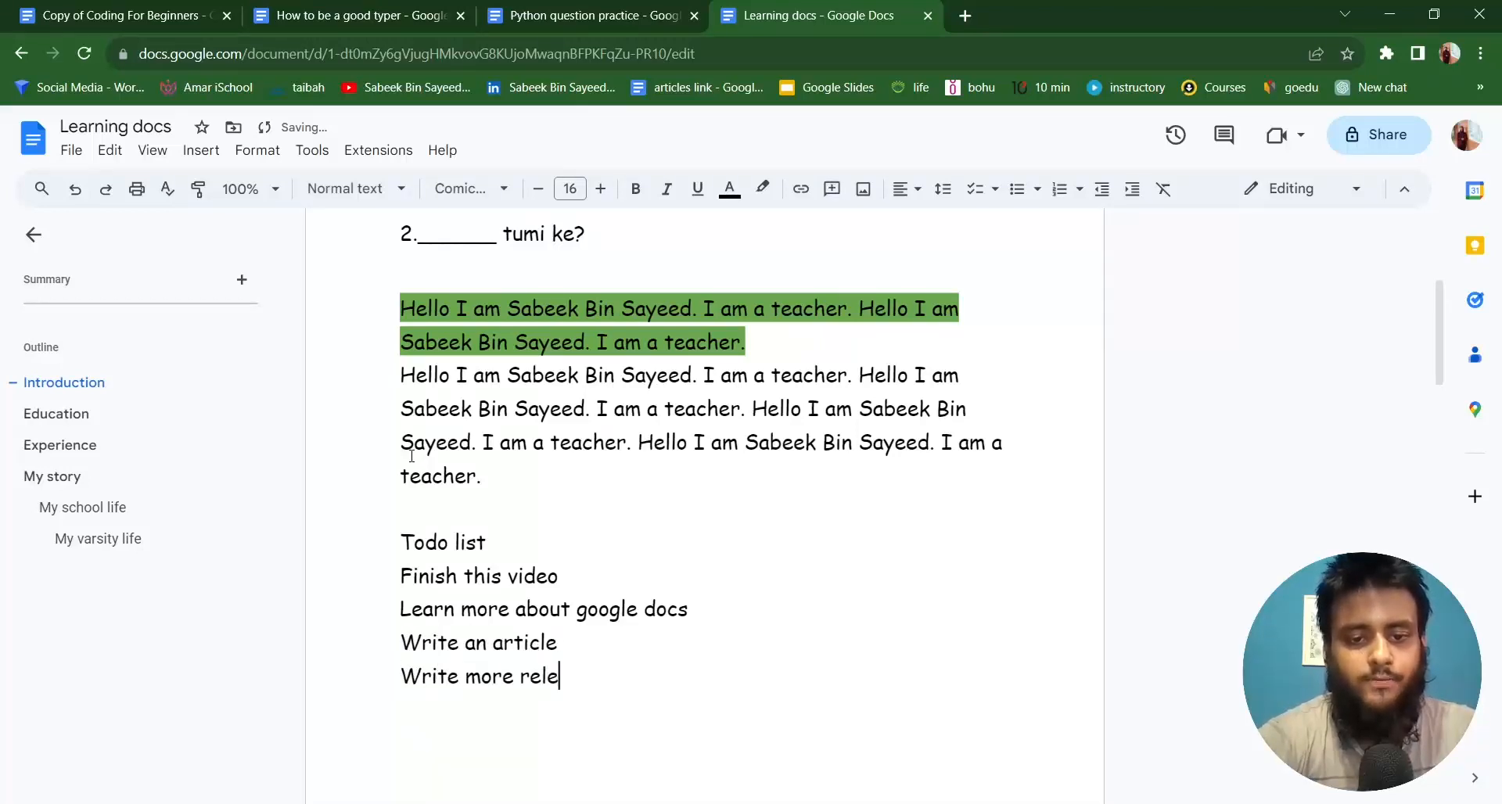
text(vant things)
key(Return)
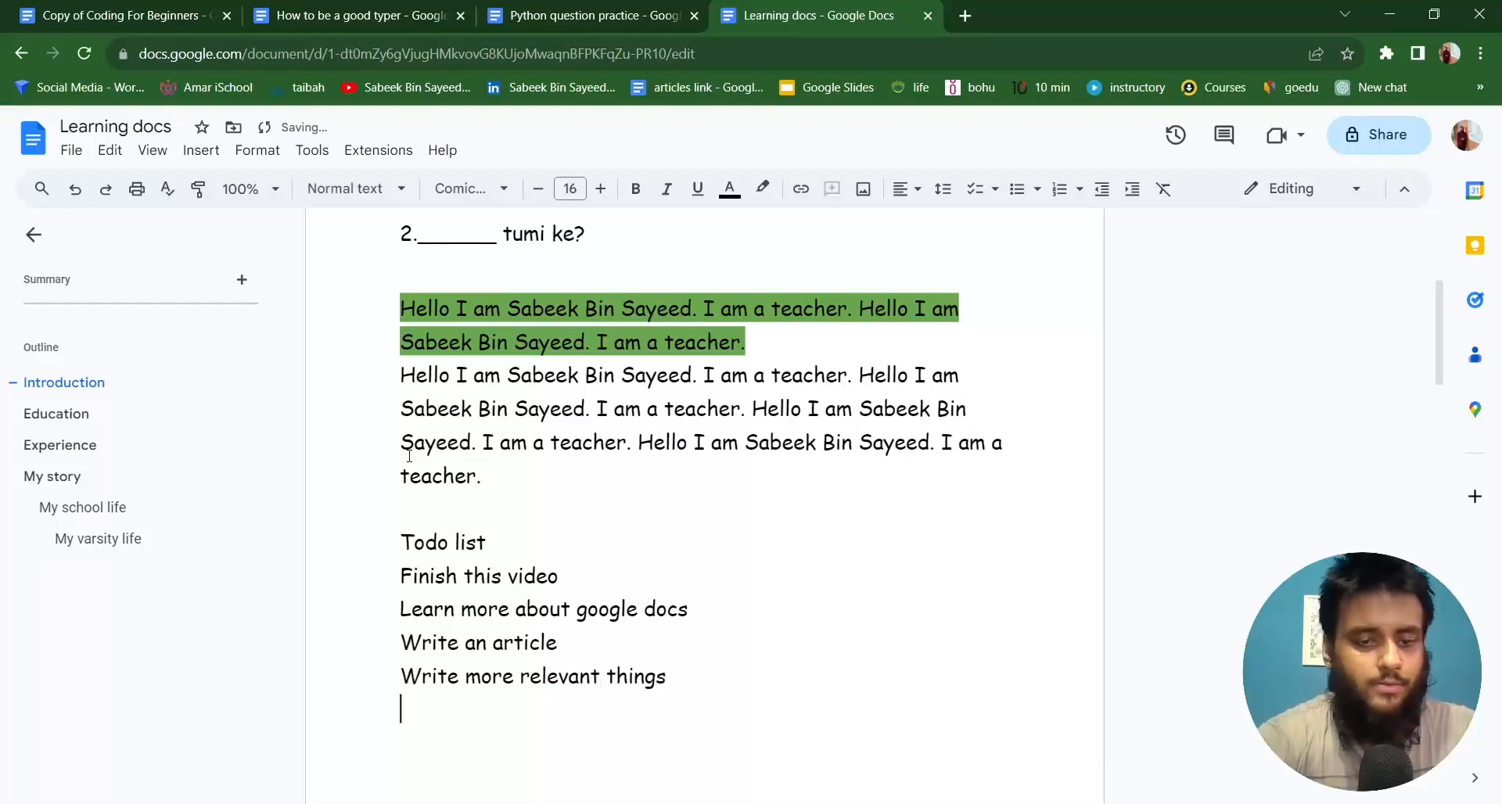
text(Keep my )
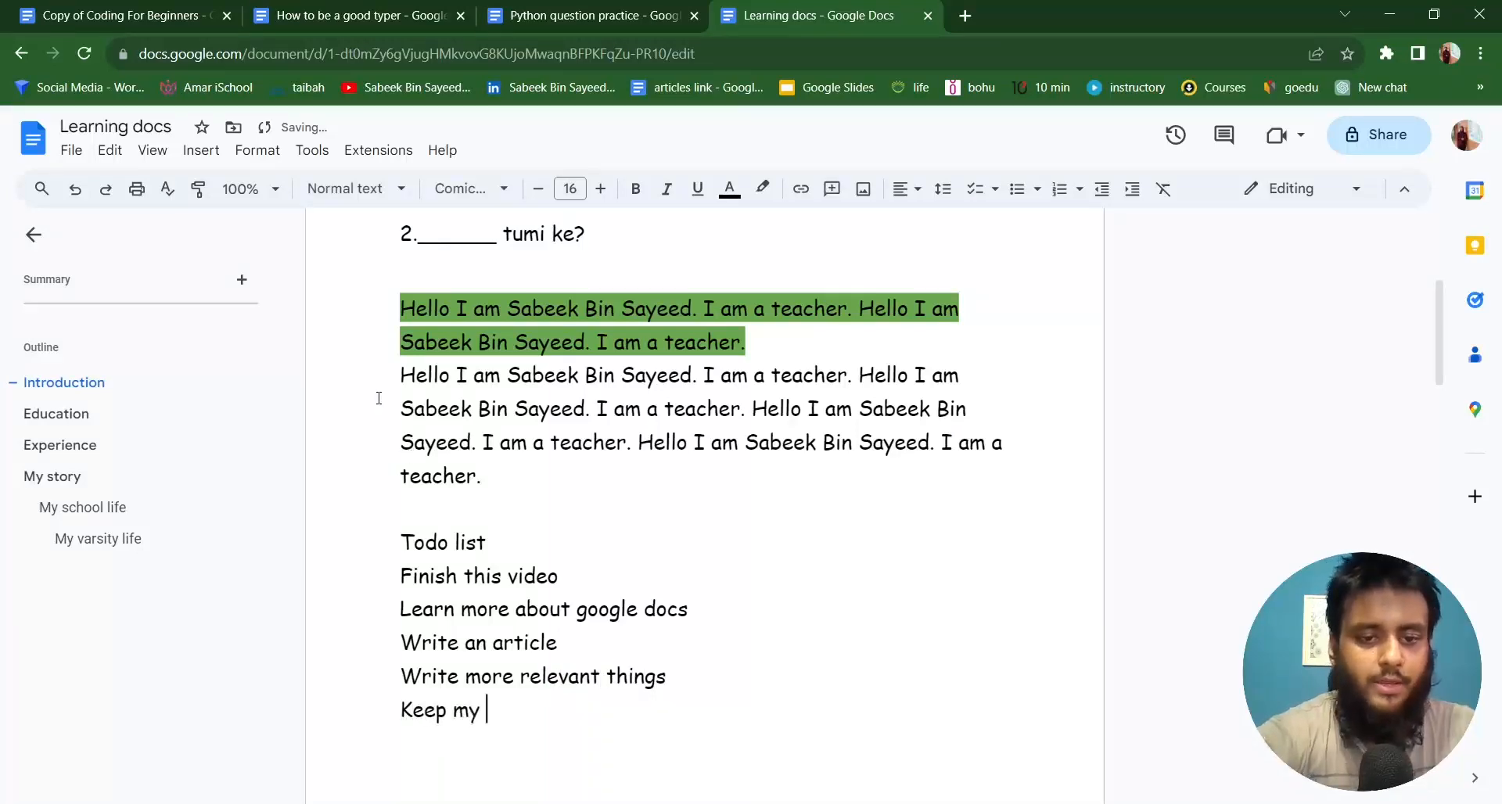
text(notes here)
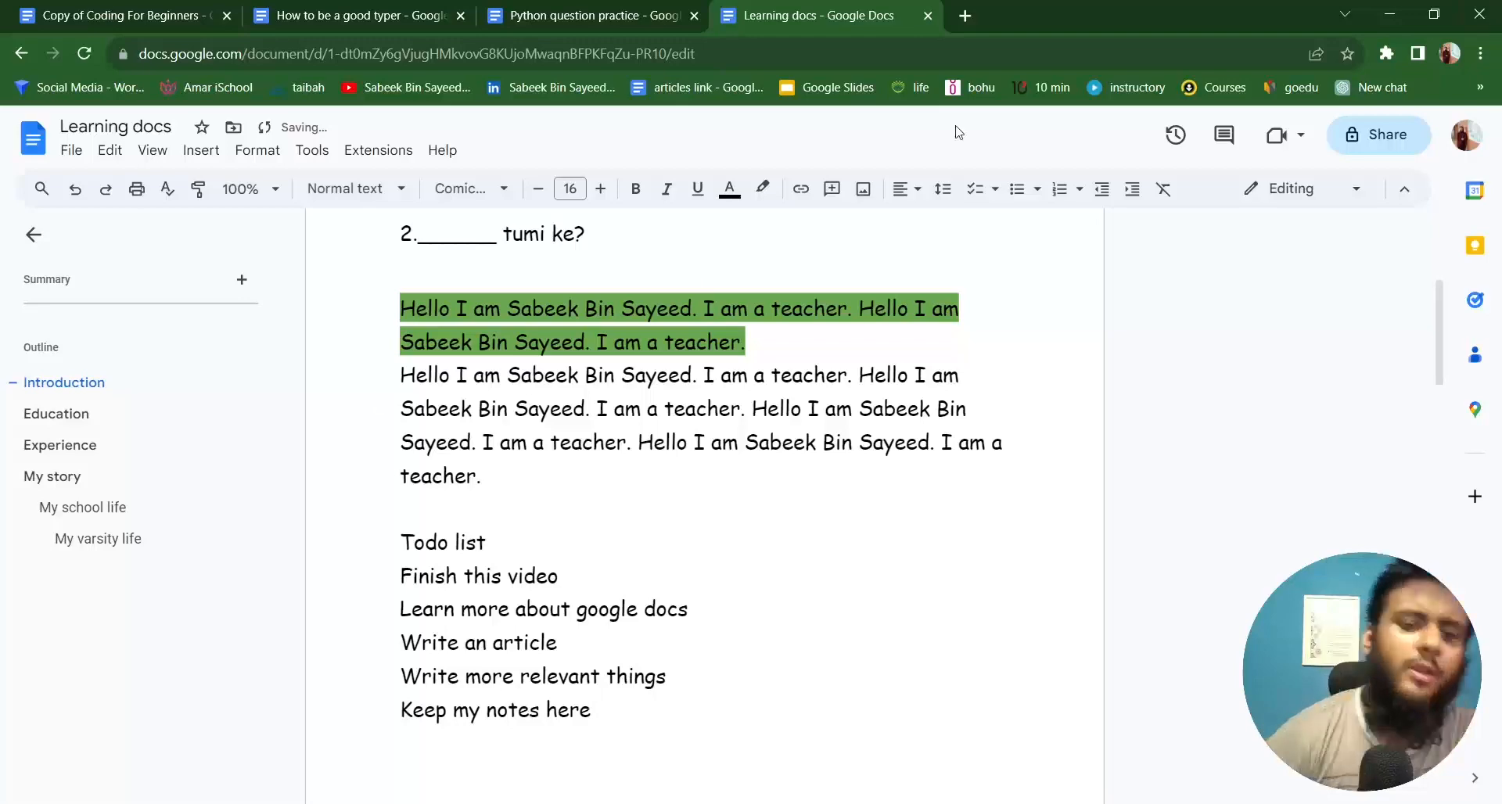
Make the "Todo list" title bold and center it.
scroll(665, 443, down, 1)
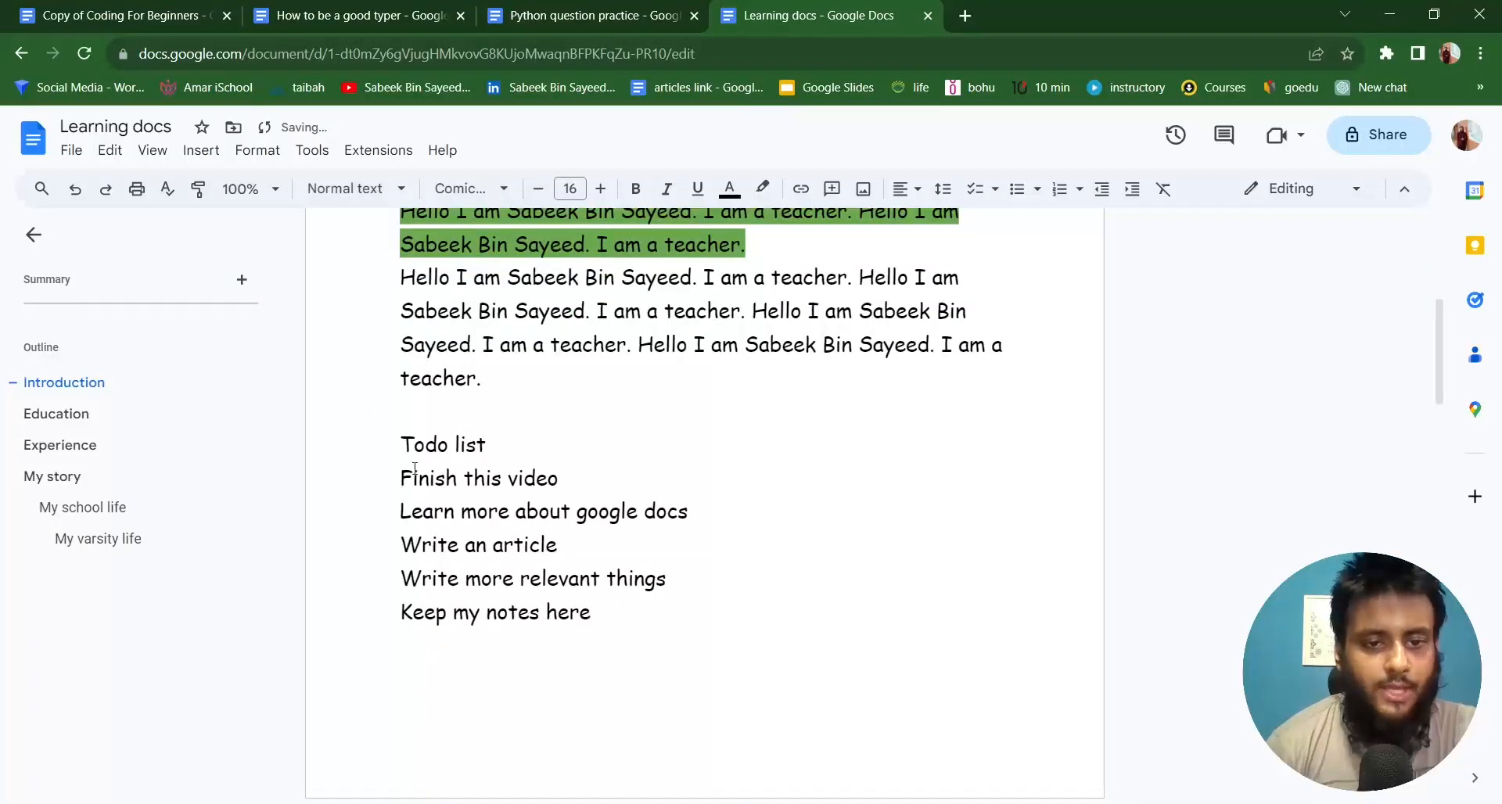
drag(399, 446, 502, 447)
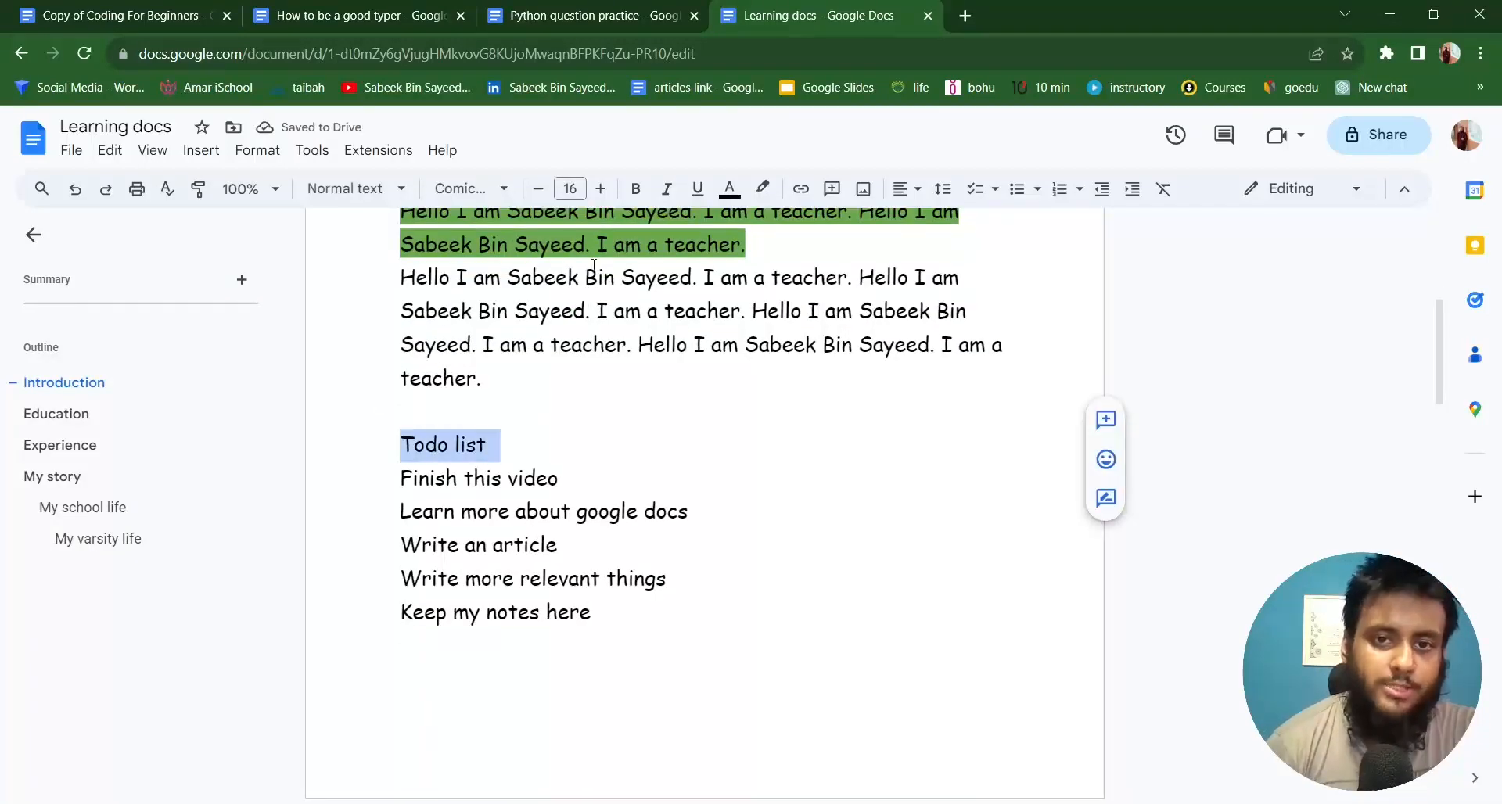
click(637, 197)
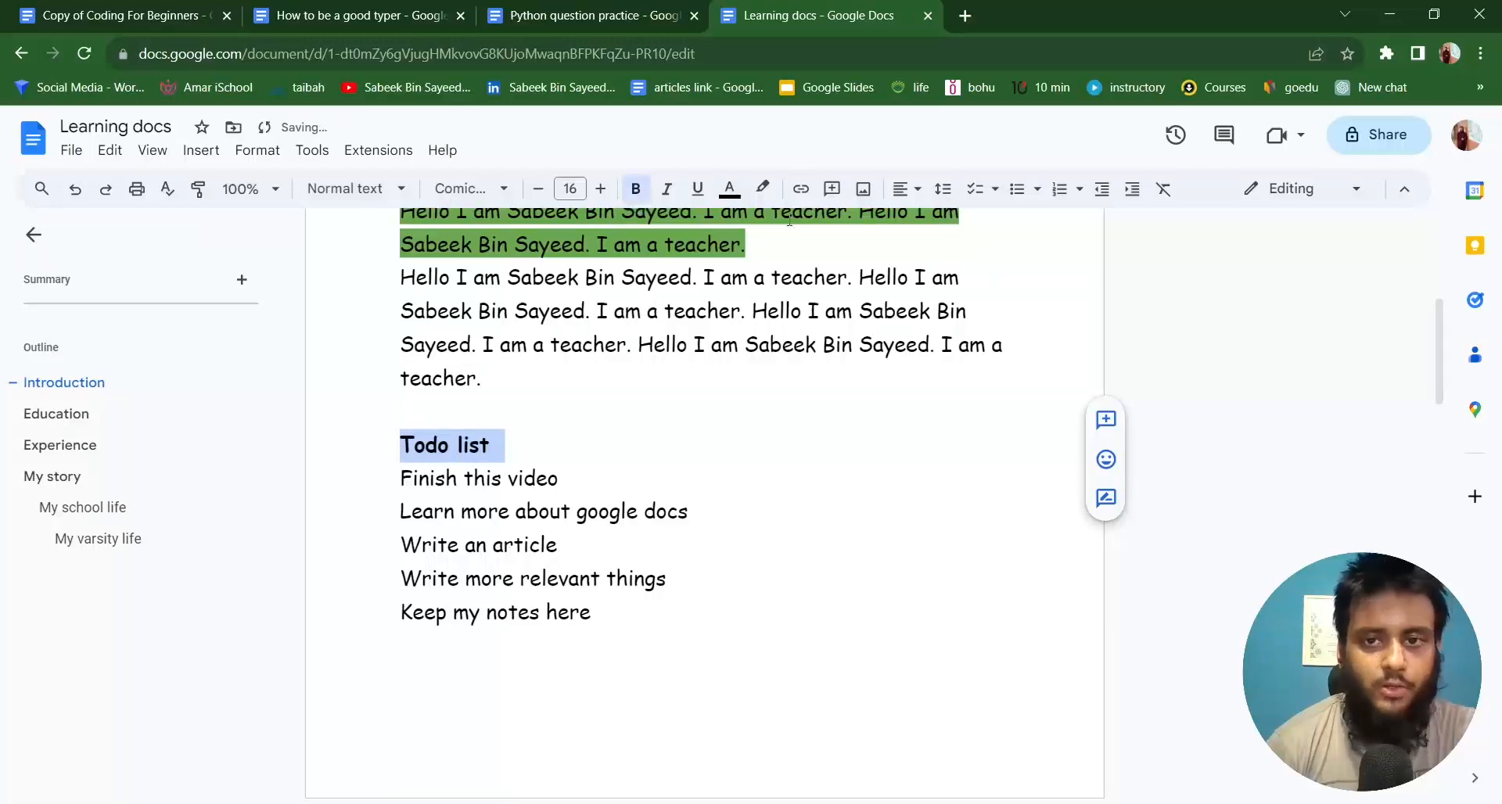
click(908, 189)
click(935, 227)
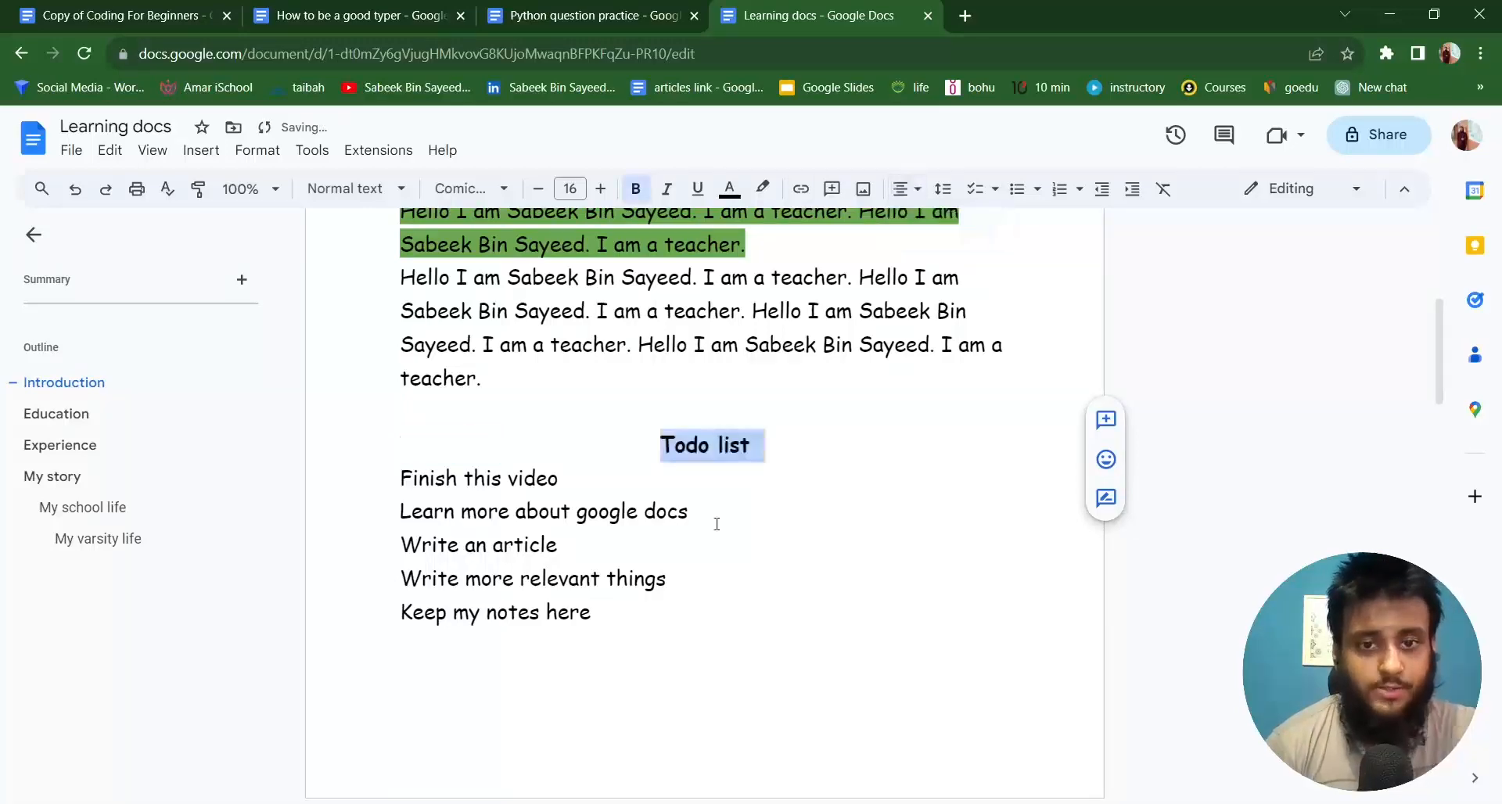
Turn the five lines under "Todo list" into a checklist.
drag(635, 612, 399, 476)
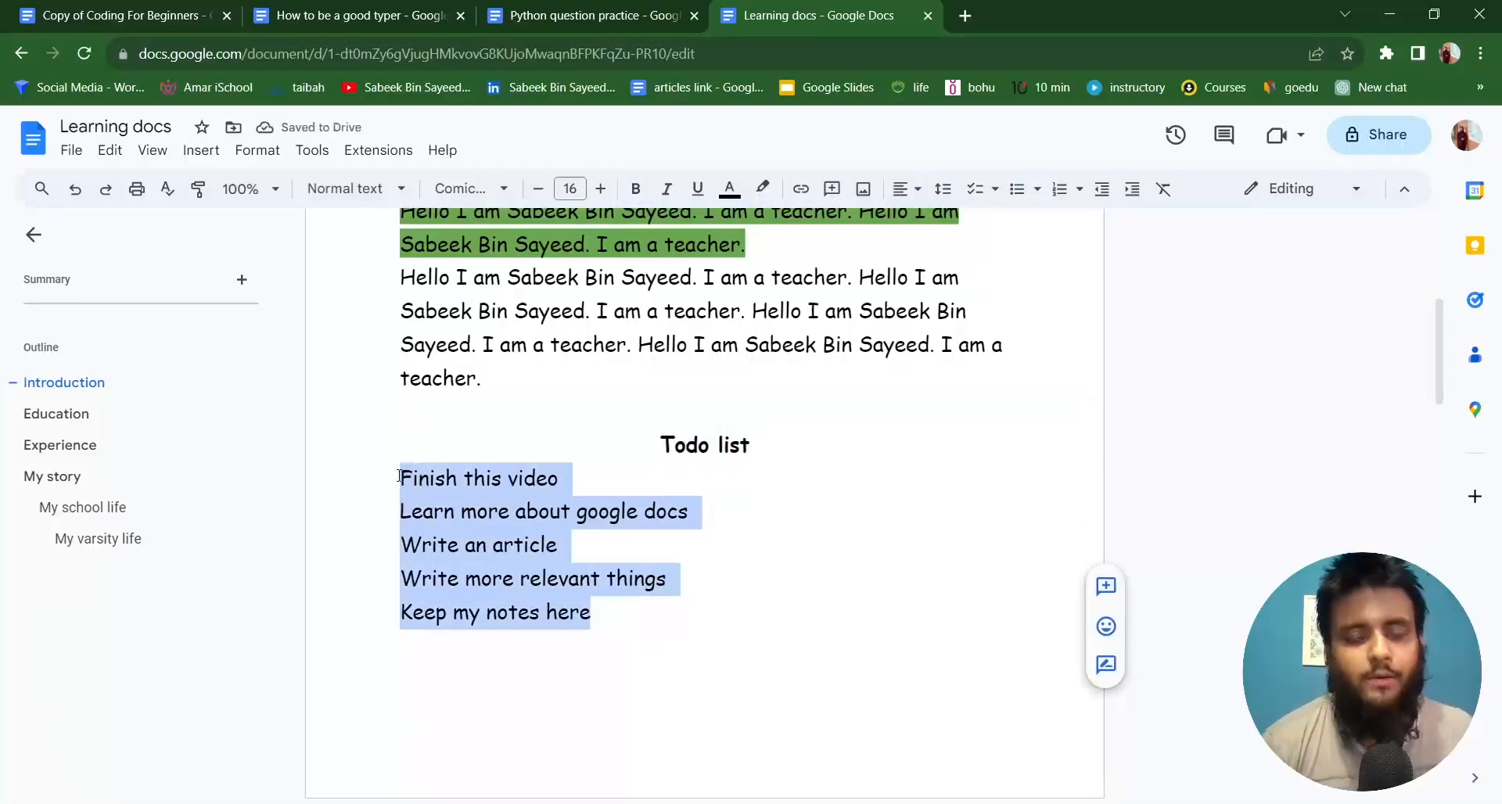
click(970, 202)
click(688, 547)
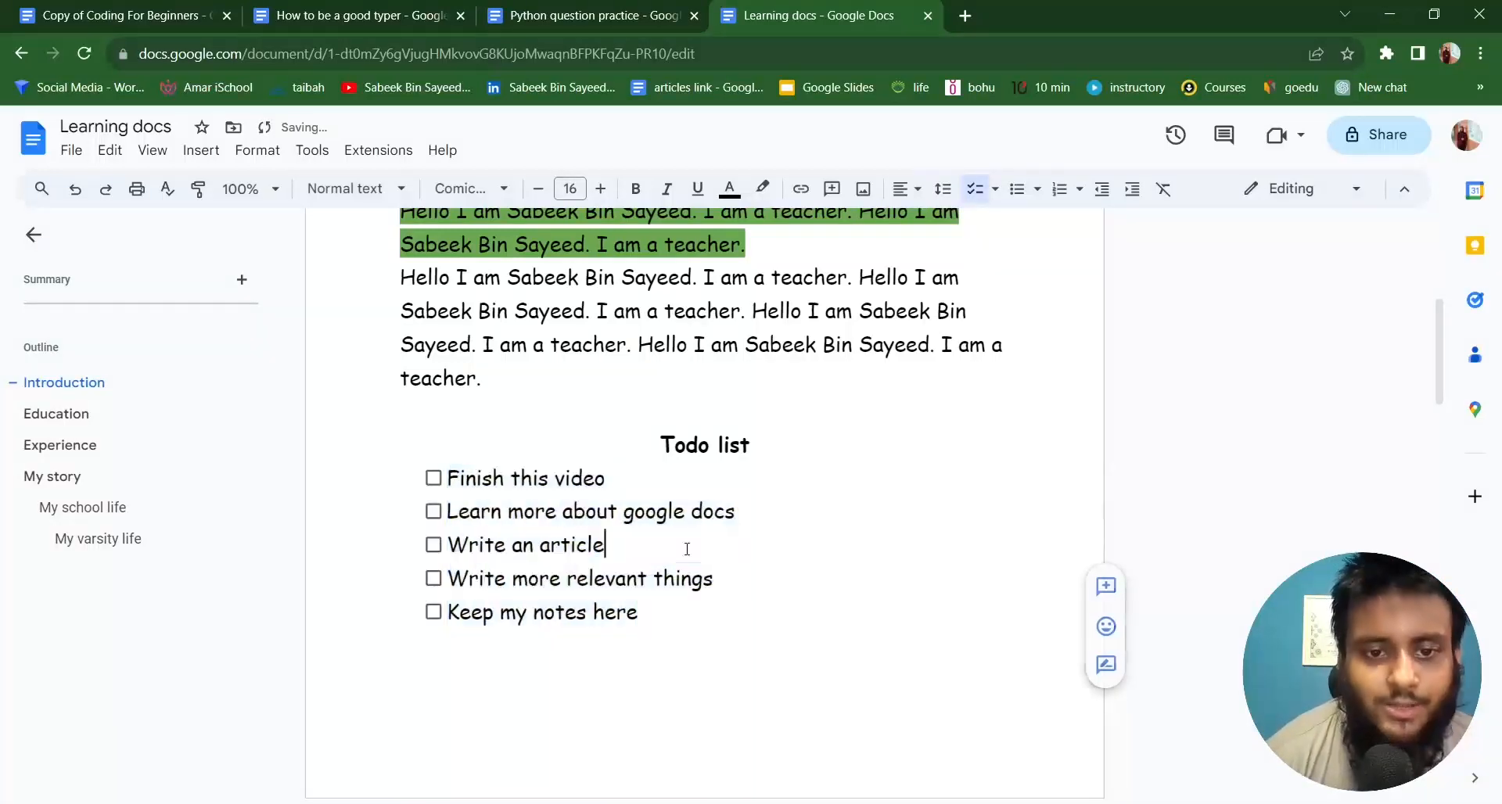
Check off "Finish this video", "Learn more about google docs" and "Write an article" in the checklist.
click(433, 479)
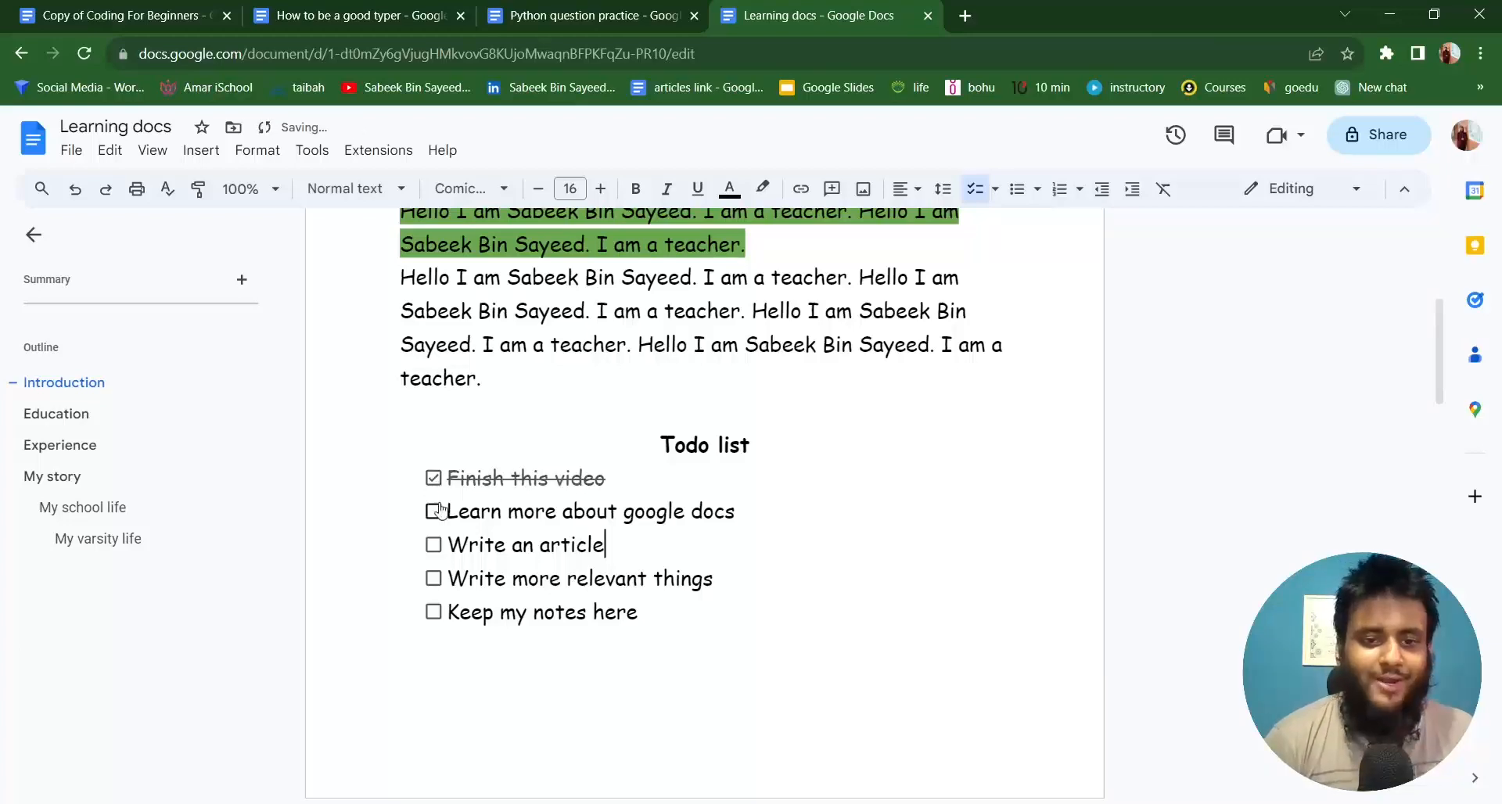
click(435, 511)
click(436, 546)
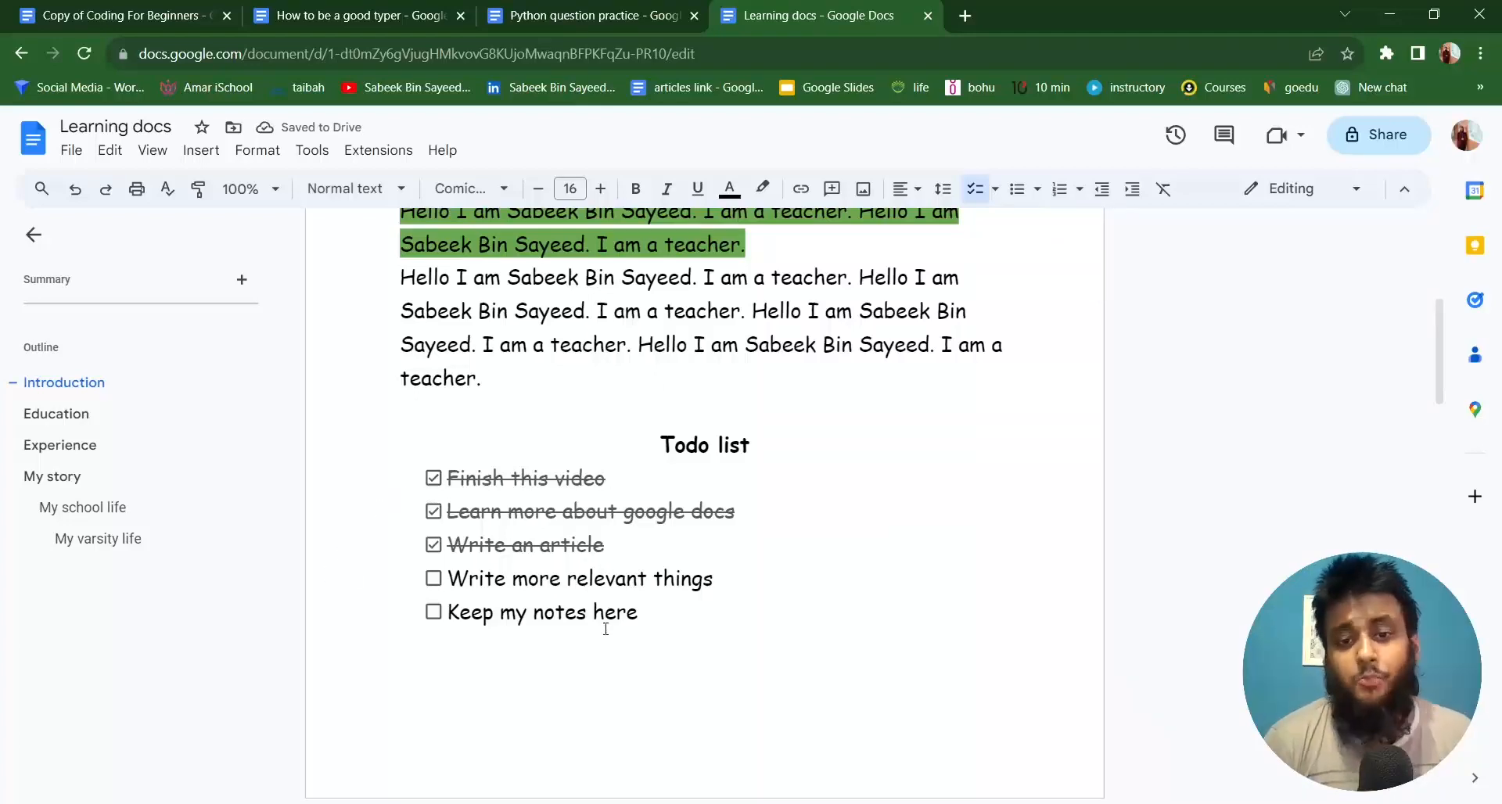
End the checklist after "Keep my notes here" and add the line "We will do it-" below an empty line.
click(673, 617)
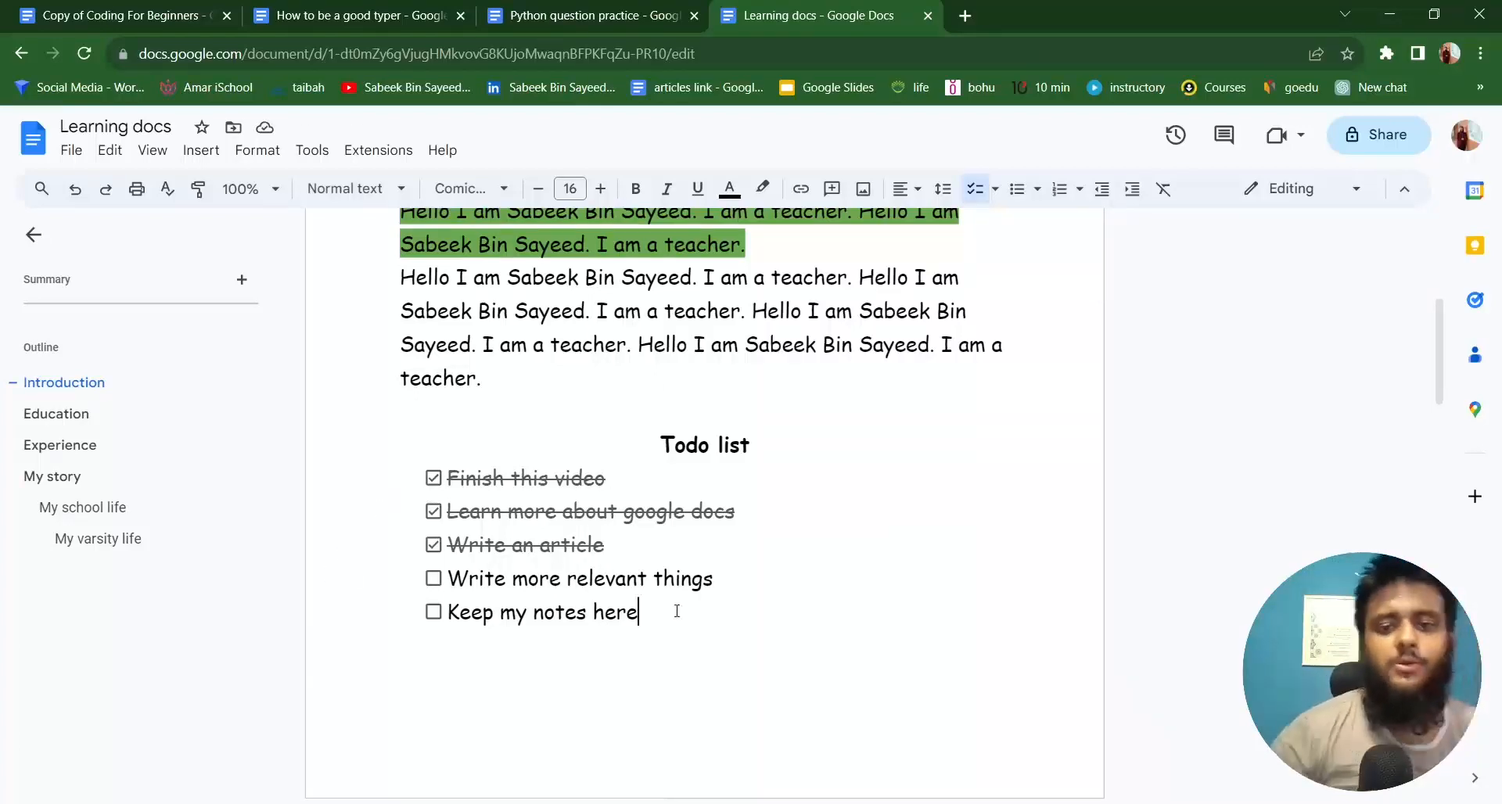
key(Return)
key(Return)
key(Return)
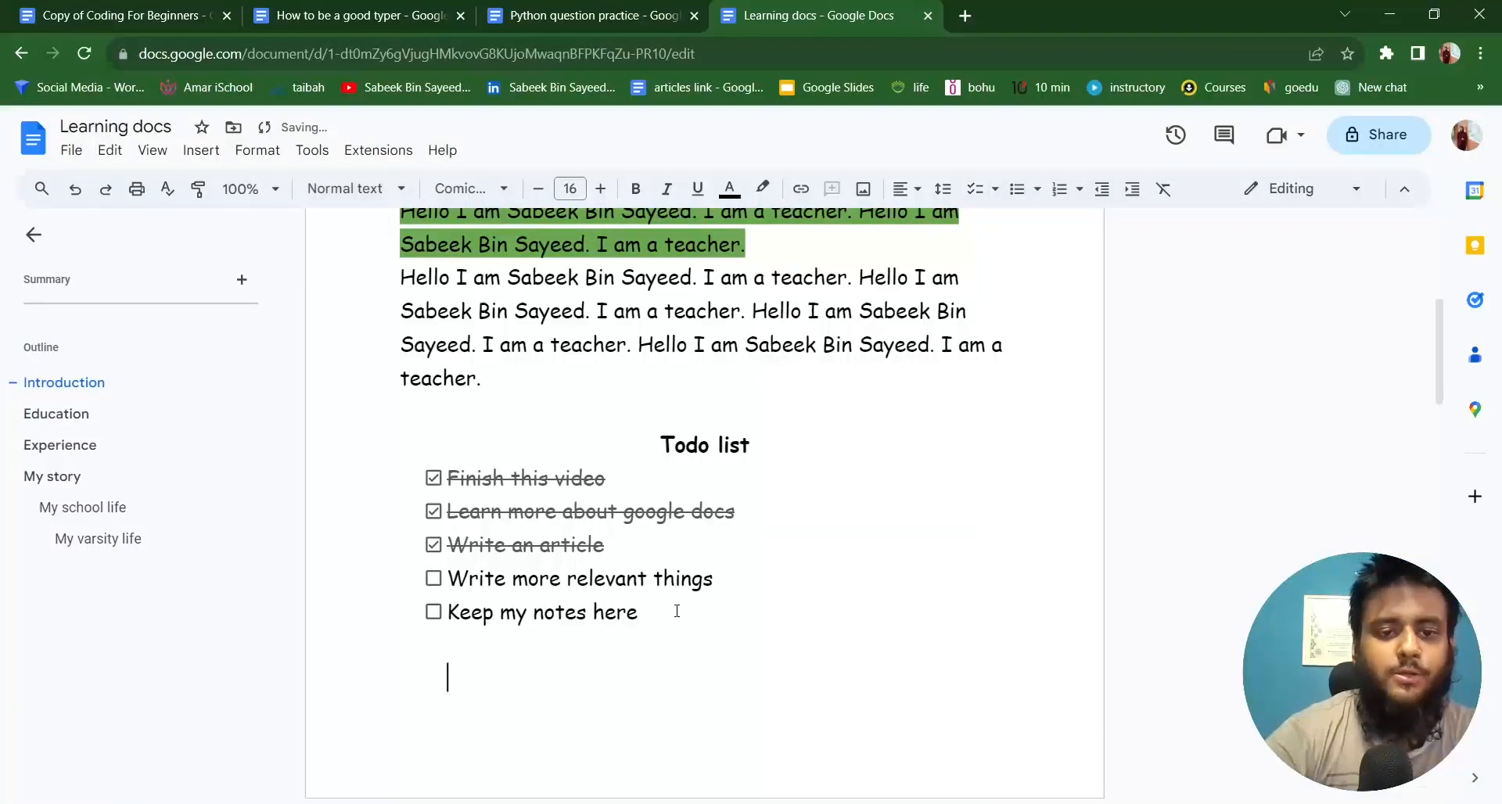
scroll(784, 594, down, 3)
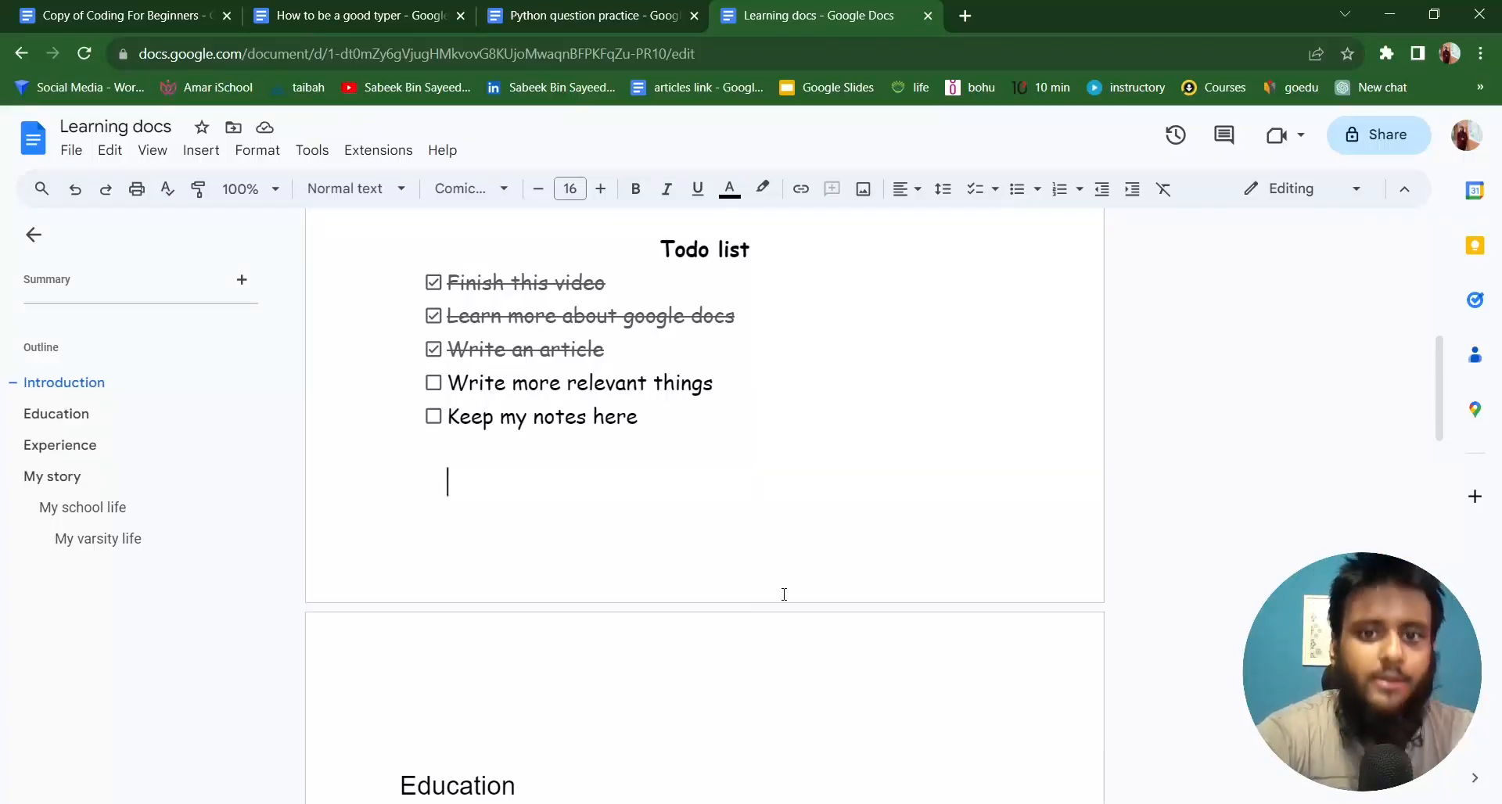
text(We )
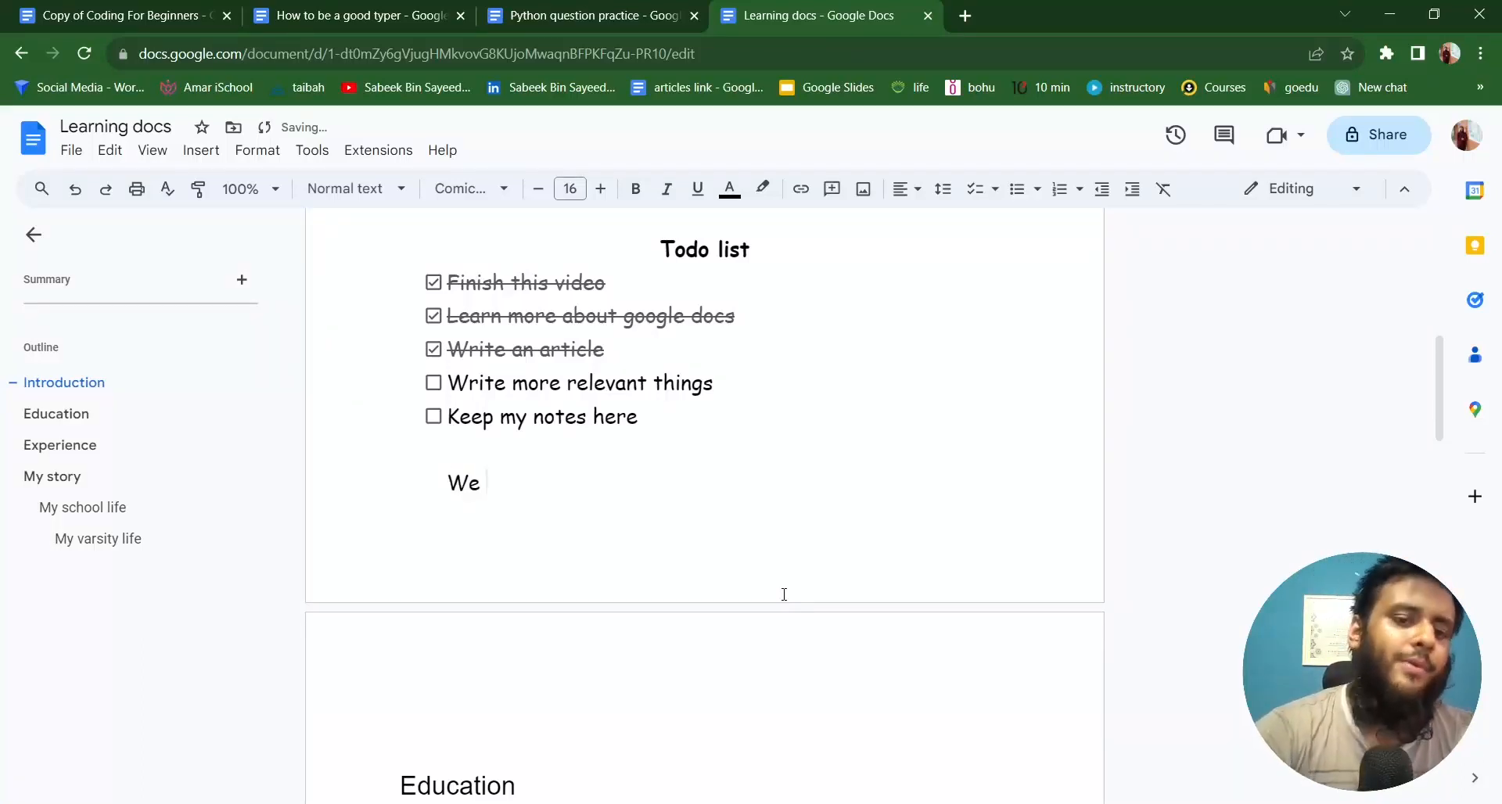
text(will do t)
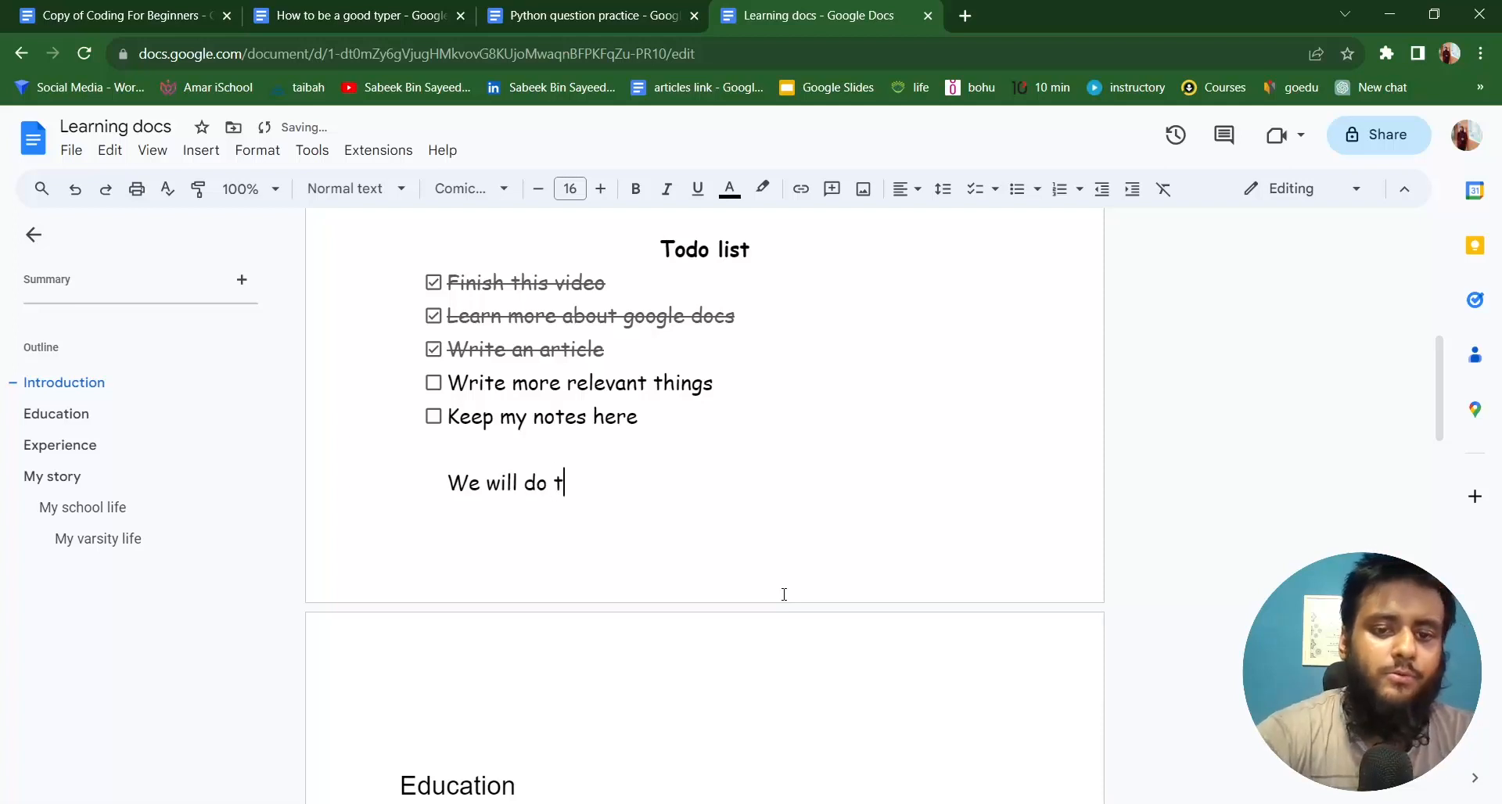
key(BackSpace)
text(it)
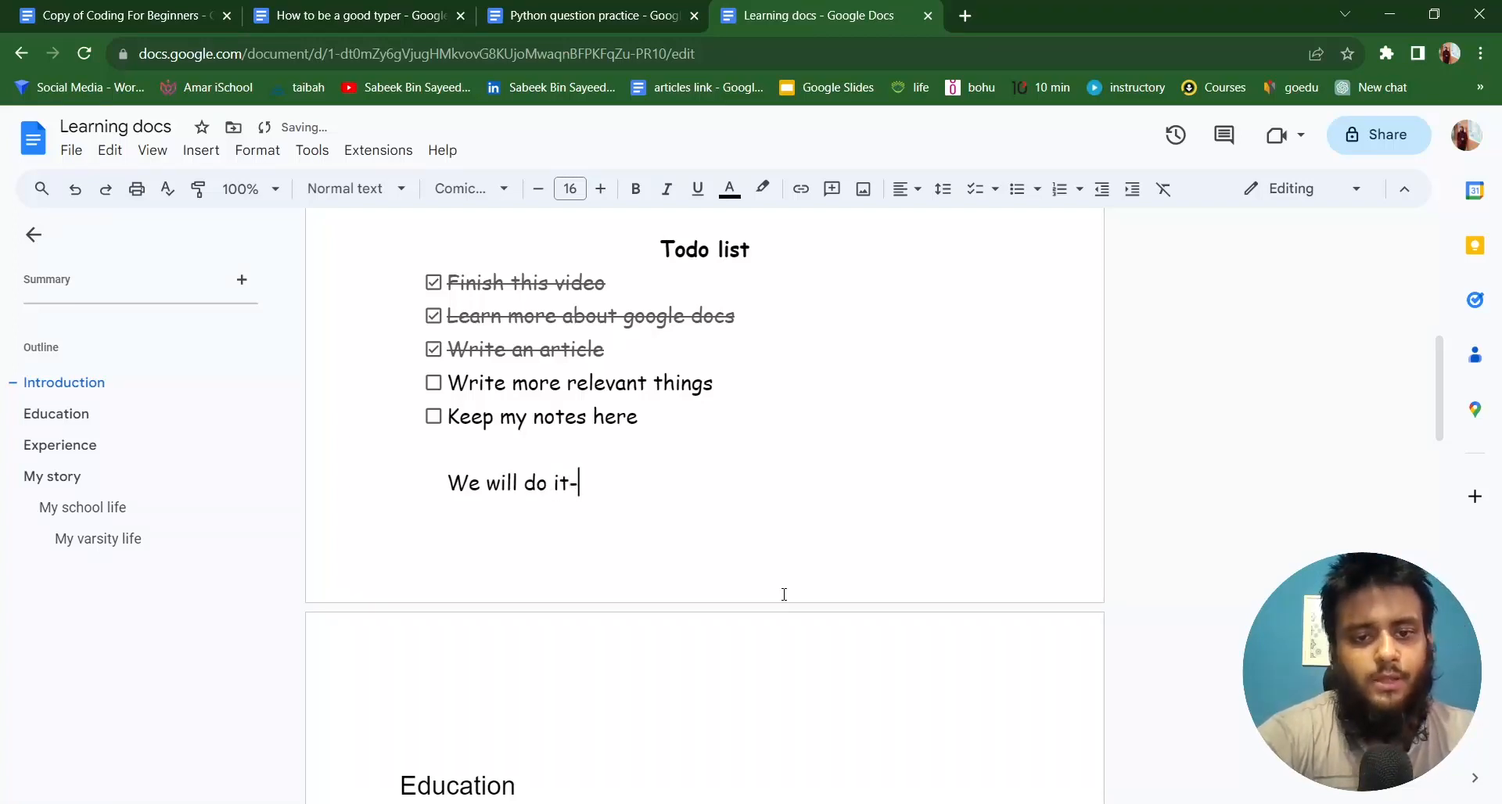
text(-)
Insert a page break after "We will do it-" and start a numbered list with the item "Go to bajar".
key(ctrl+Return)
text(1)
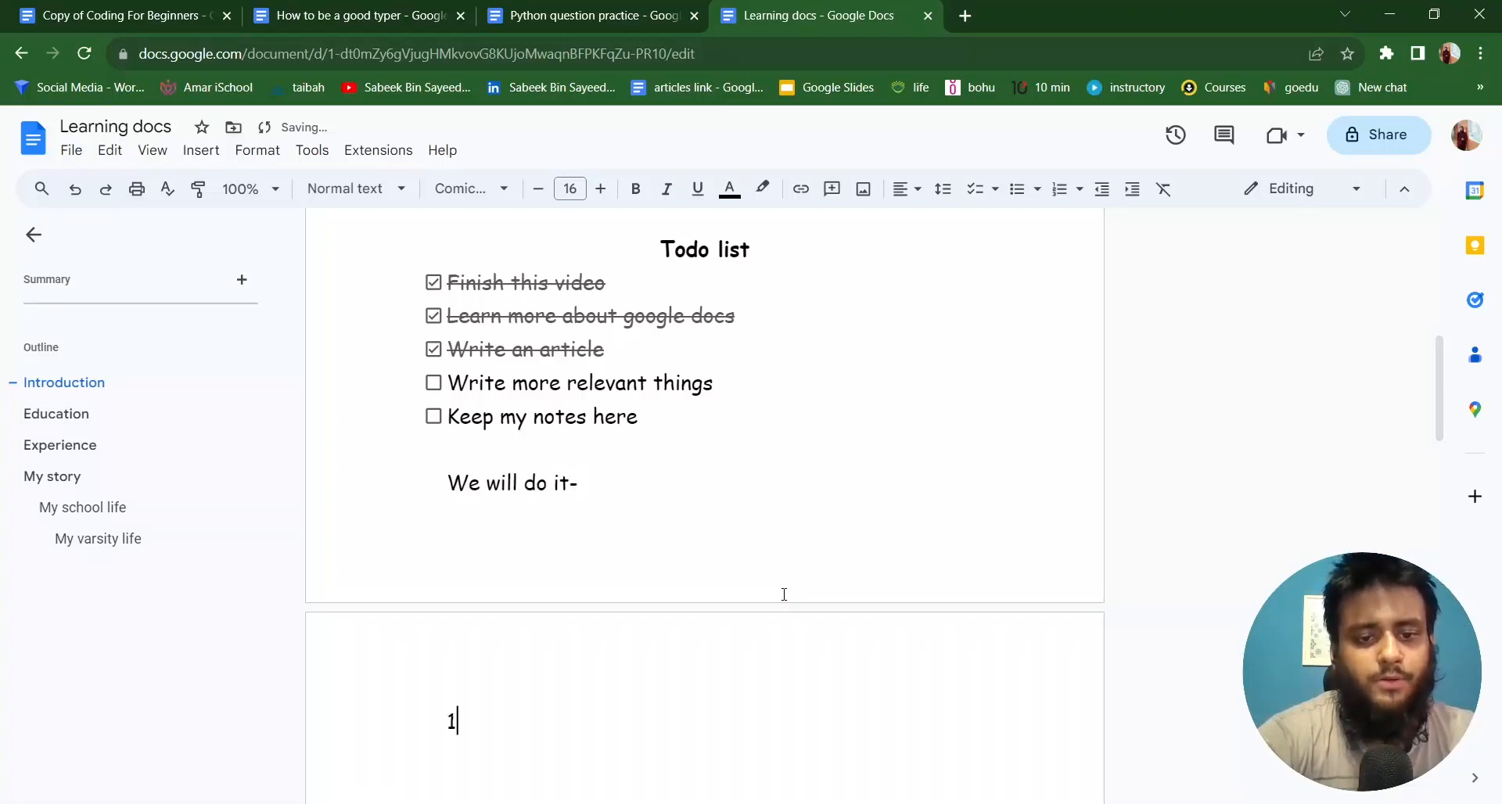
text(. Go t)
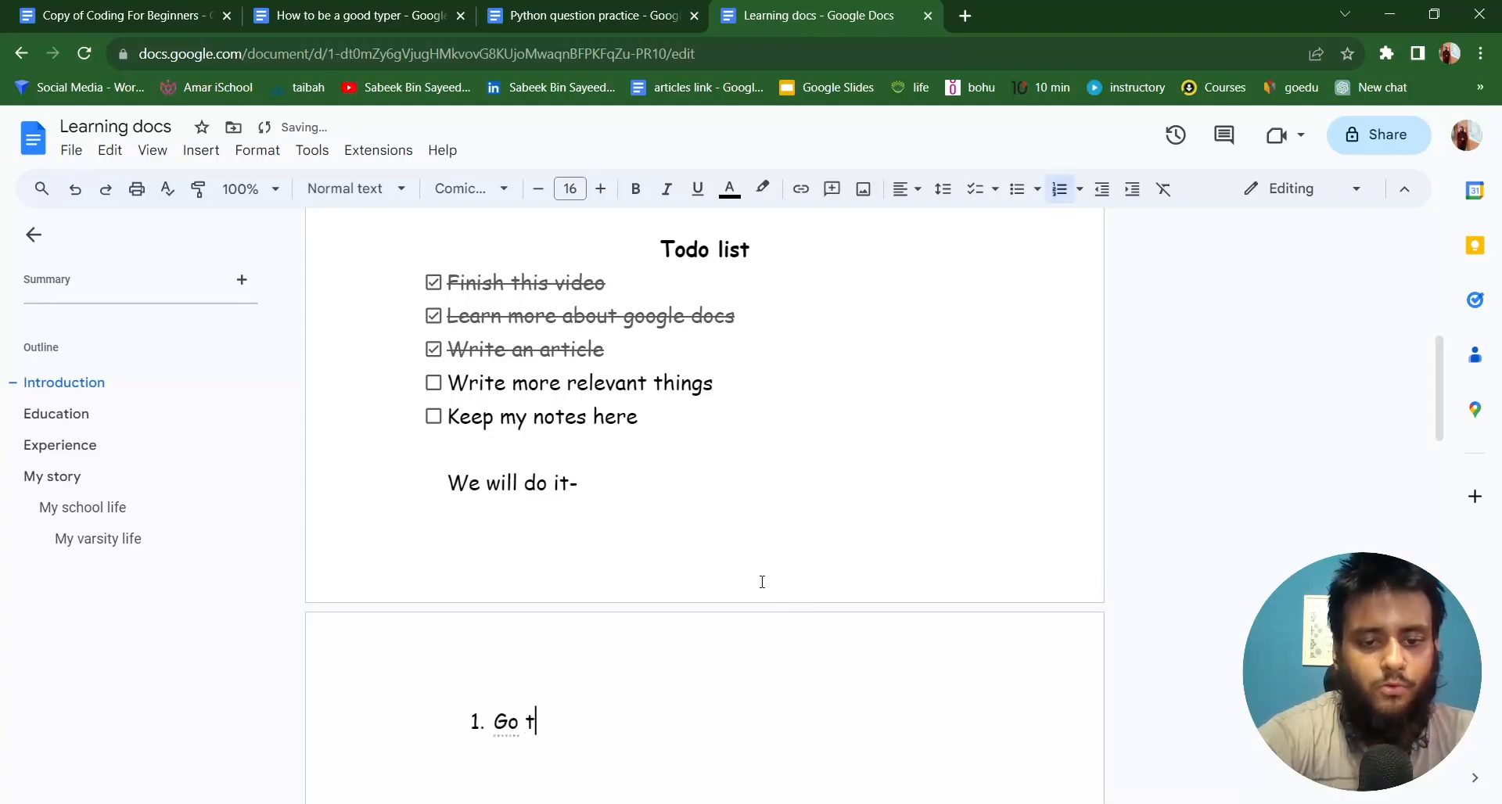
text(o bajar)
key(Return)
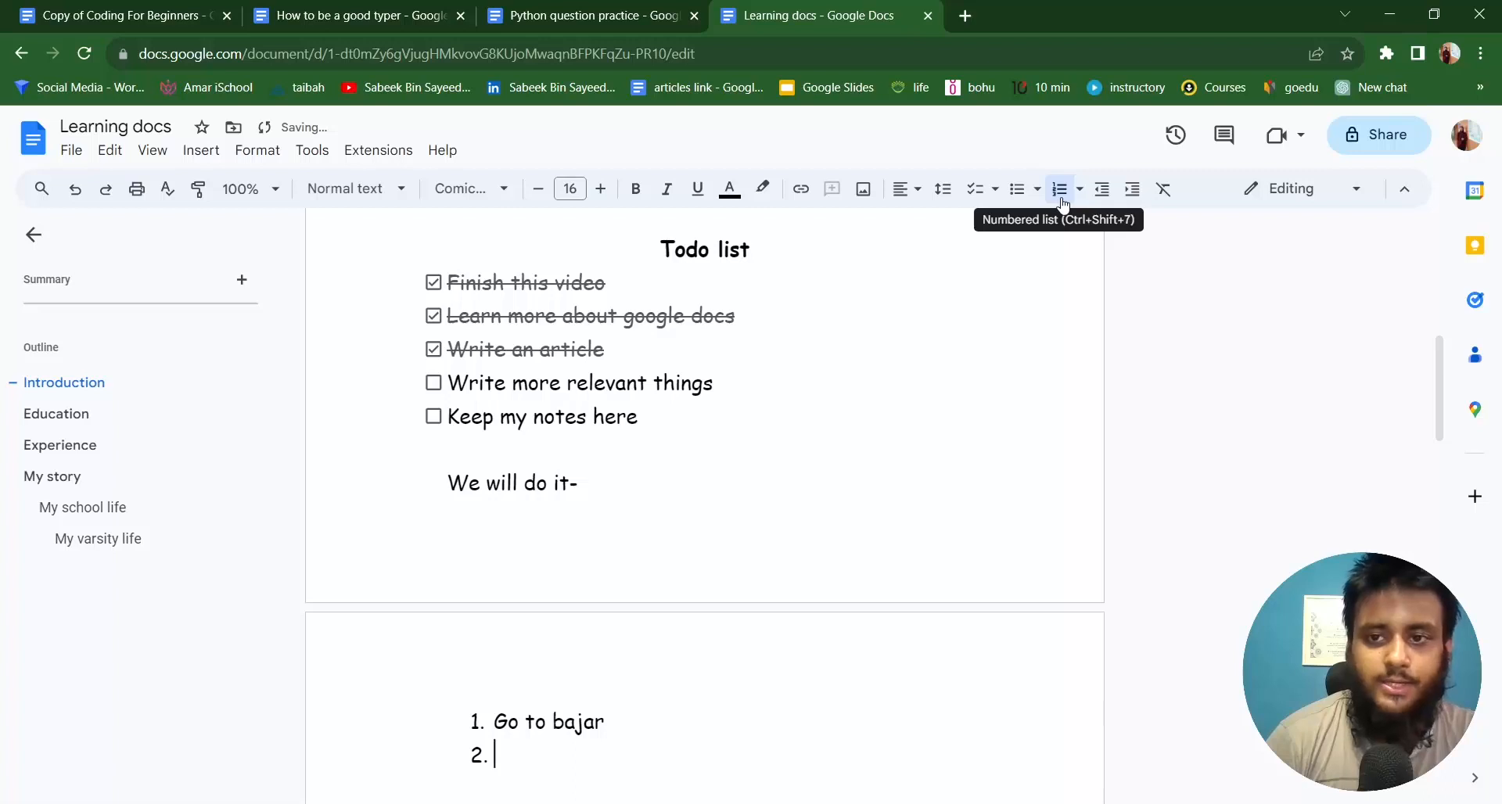
Remove the numbering from the empty second item below "Go to bajar".
double_click(528, 781)
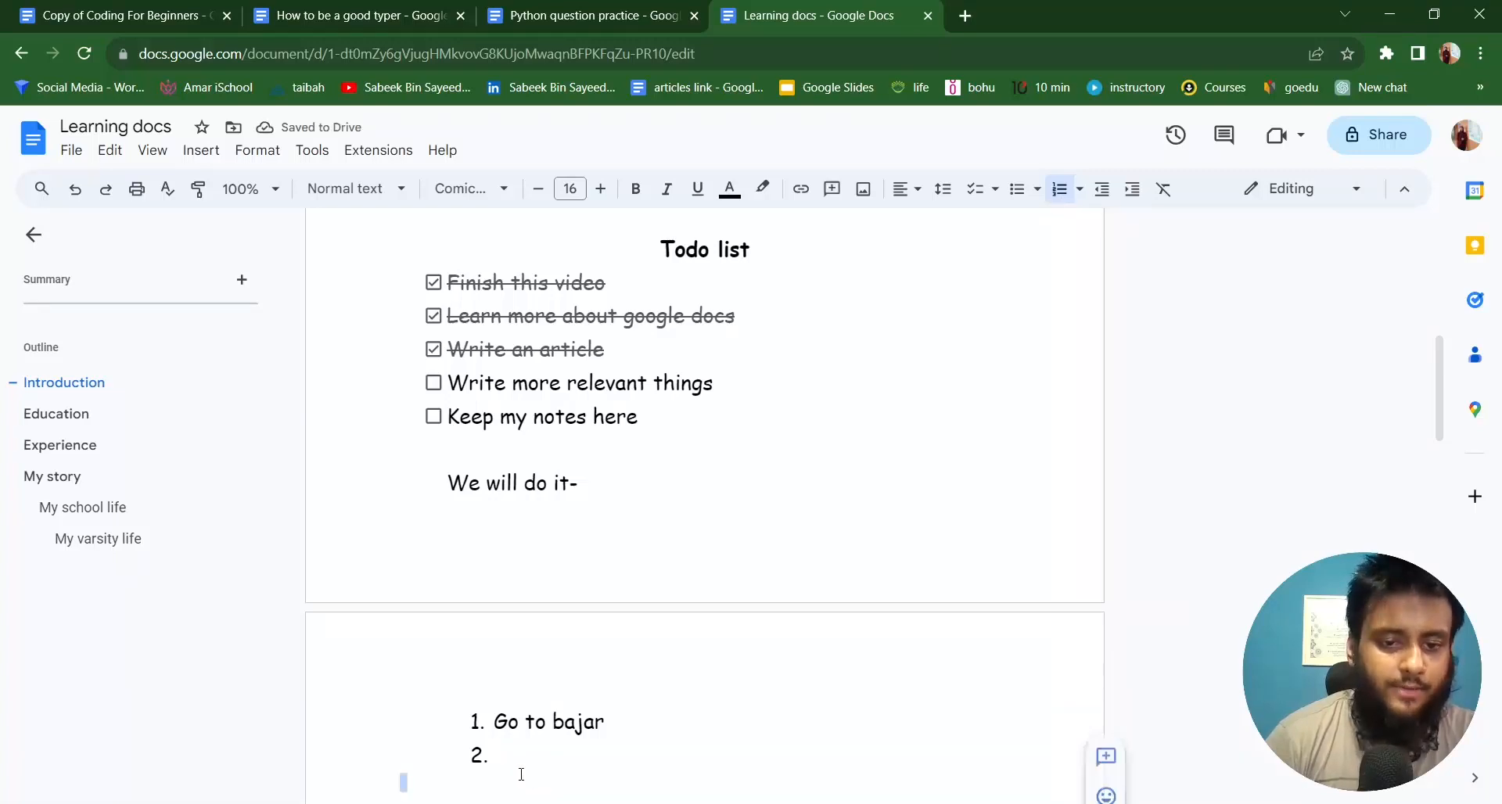
double_click(520, 767)
click(1079, 192)
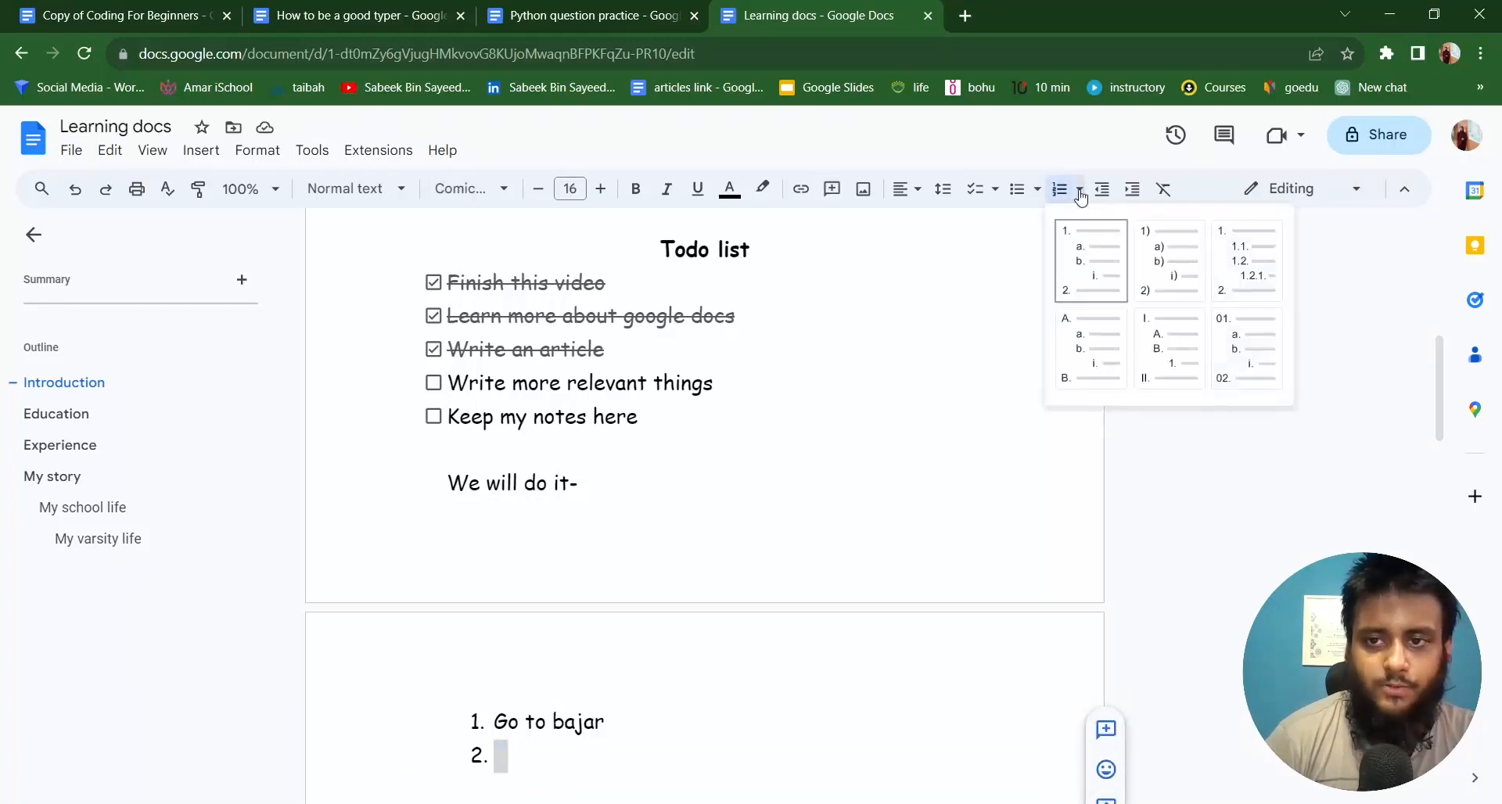
click(1061, 189)
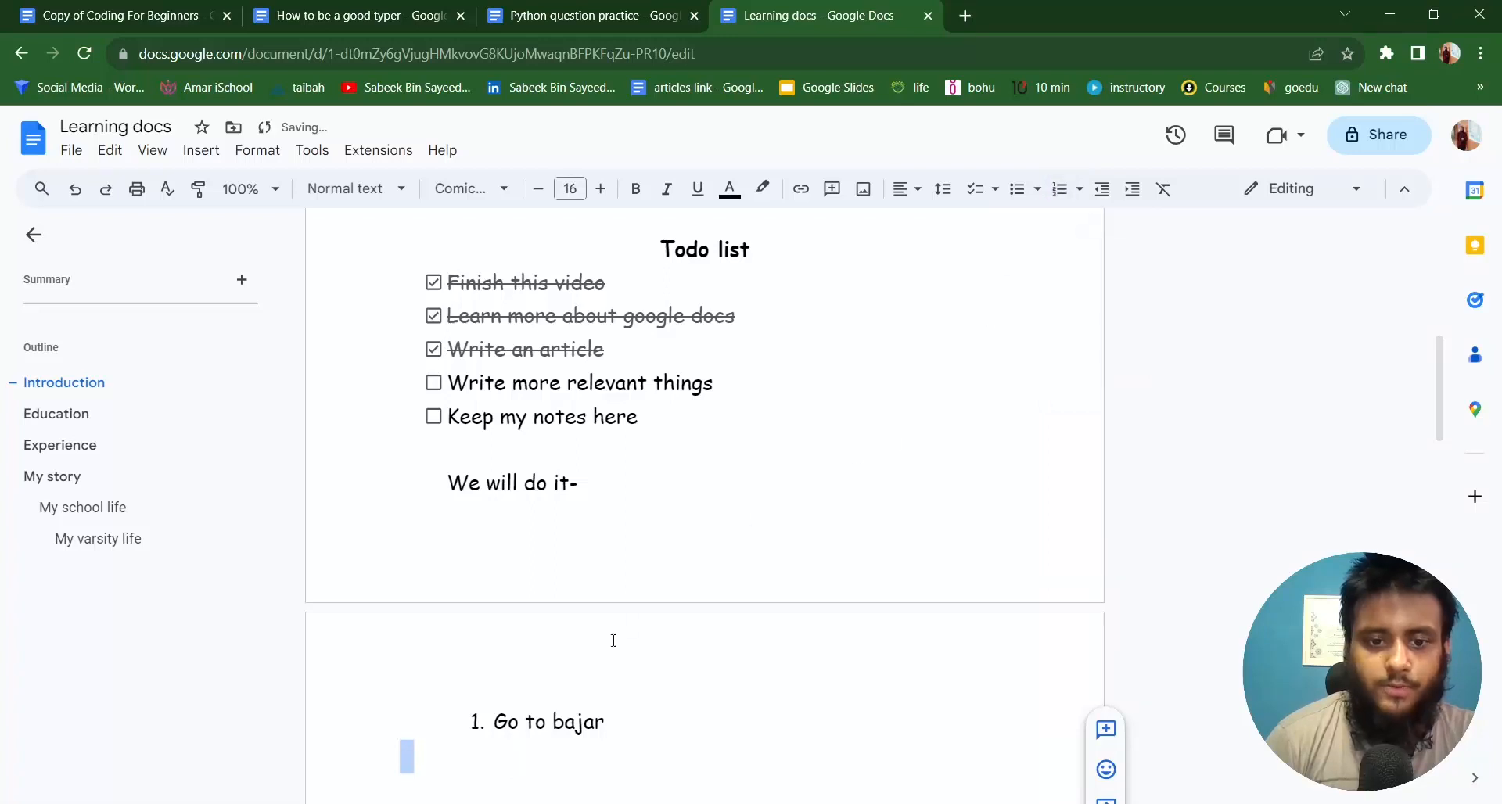
Delete the "We will do it-" line together with the "Go to bajar" list item.
double_click(623, 507)
double_click(616, 731)
drag(616, 731, 435, 562)
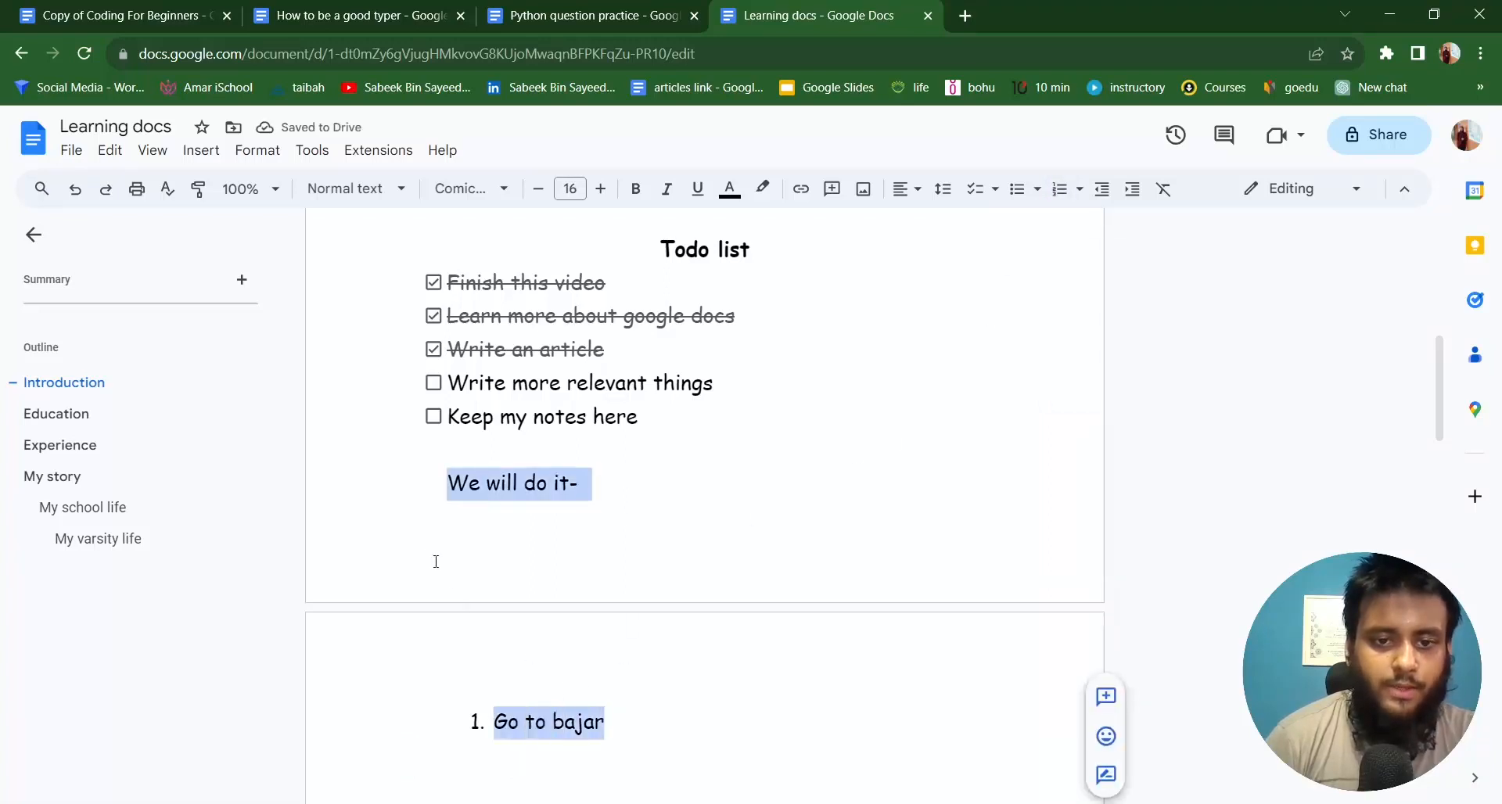
key(BackSpace)
Add empty lines below the checklist and write the line "We are doing it" on the next page.
key(Return)
key(Return)
key(Return)
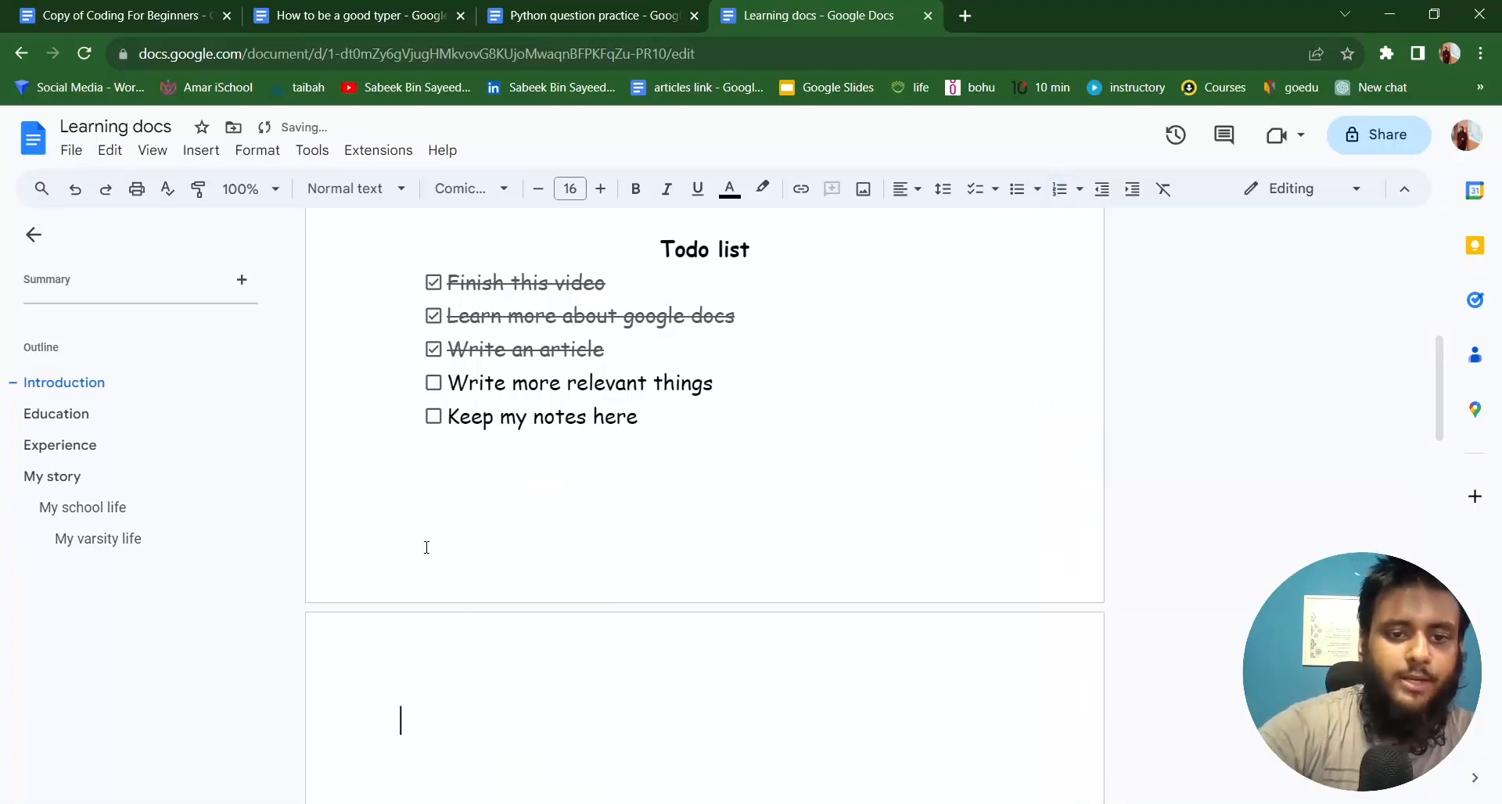
text(We w)
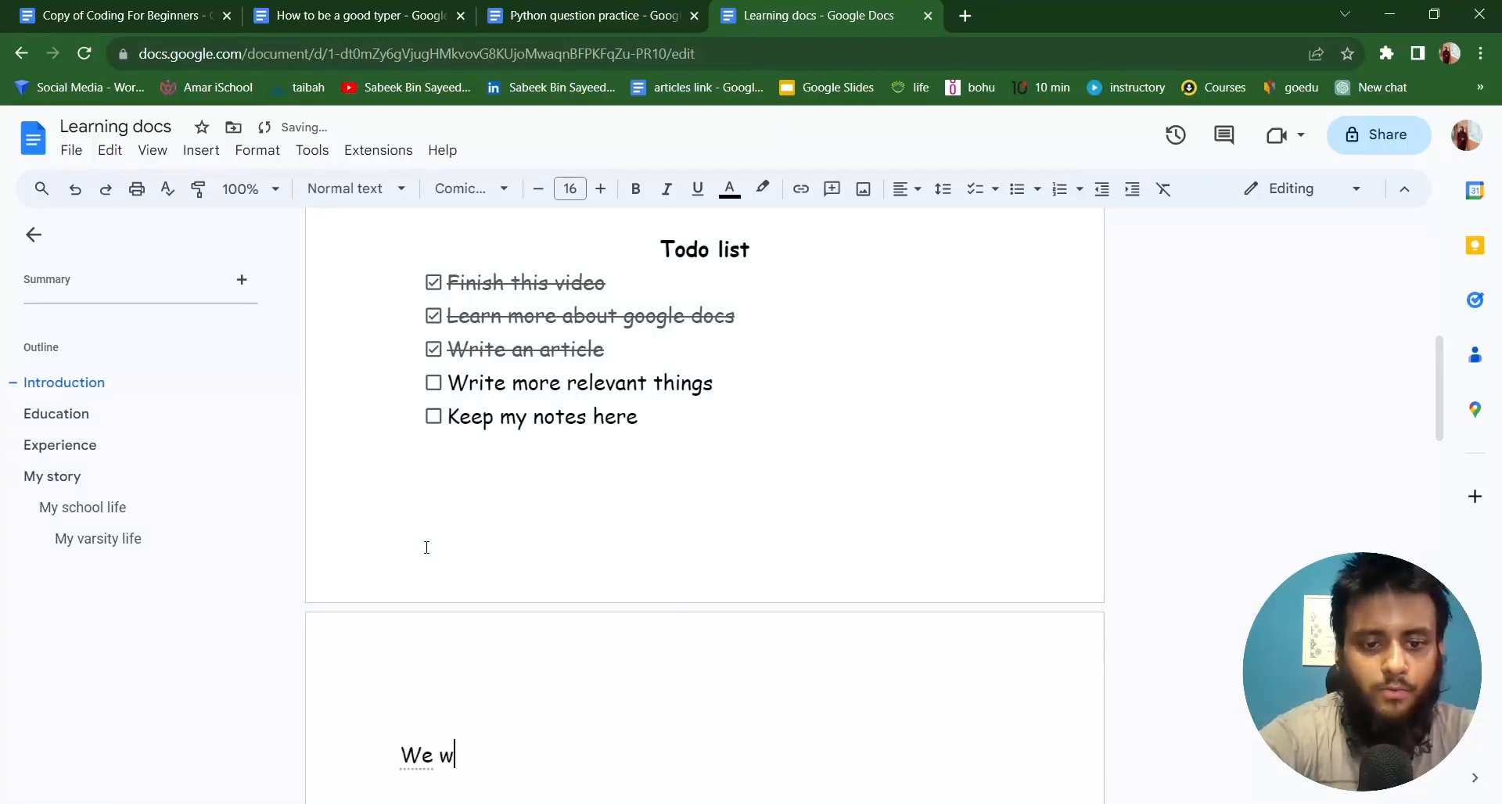
key(BackSpace)
text(are doing it)
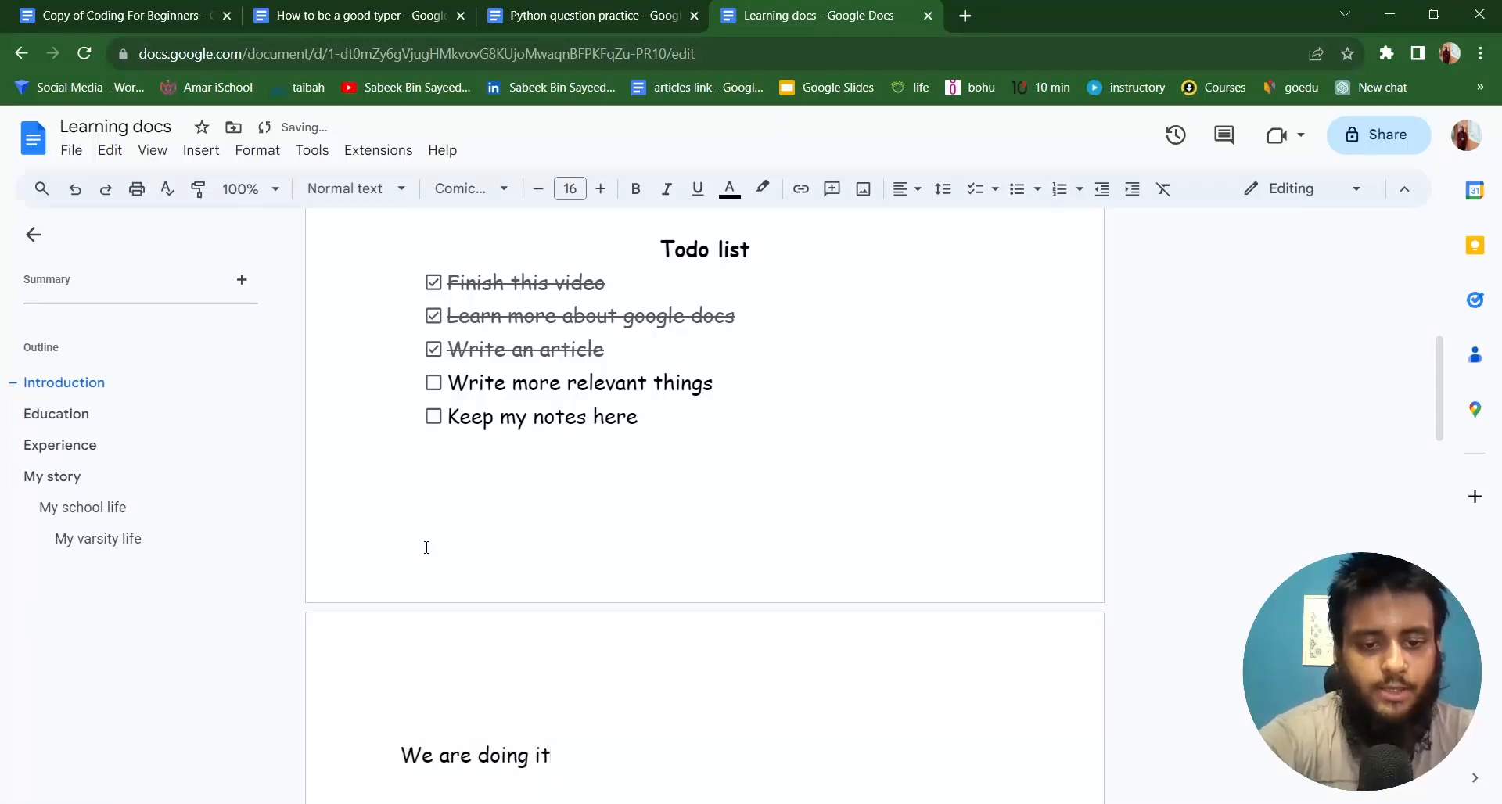
key(Return)
Write the lines "Learning programming", "Learning computer" and "Learning more technologies" under "We are doing it".
scroll(430, 540, down, 4)
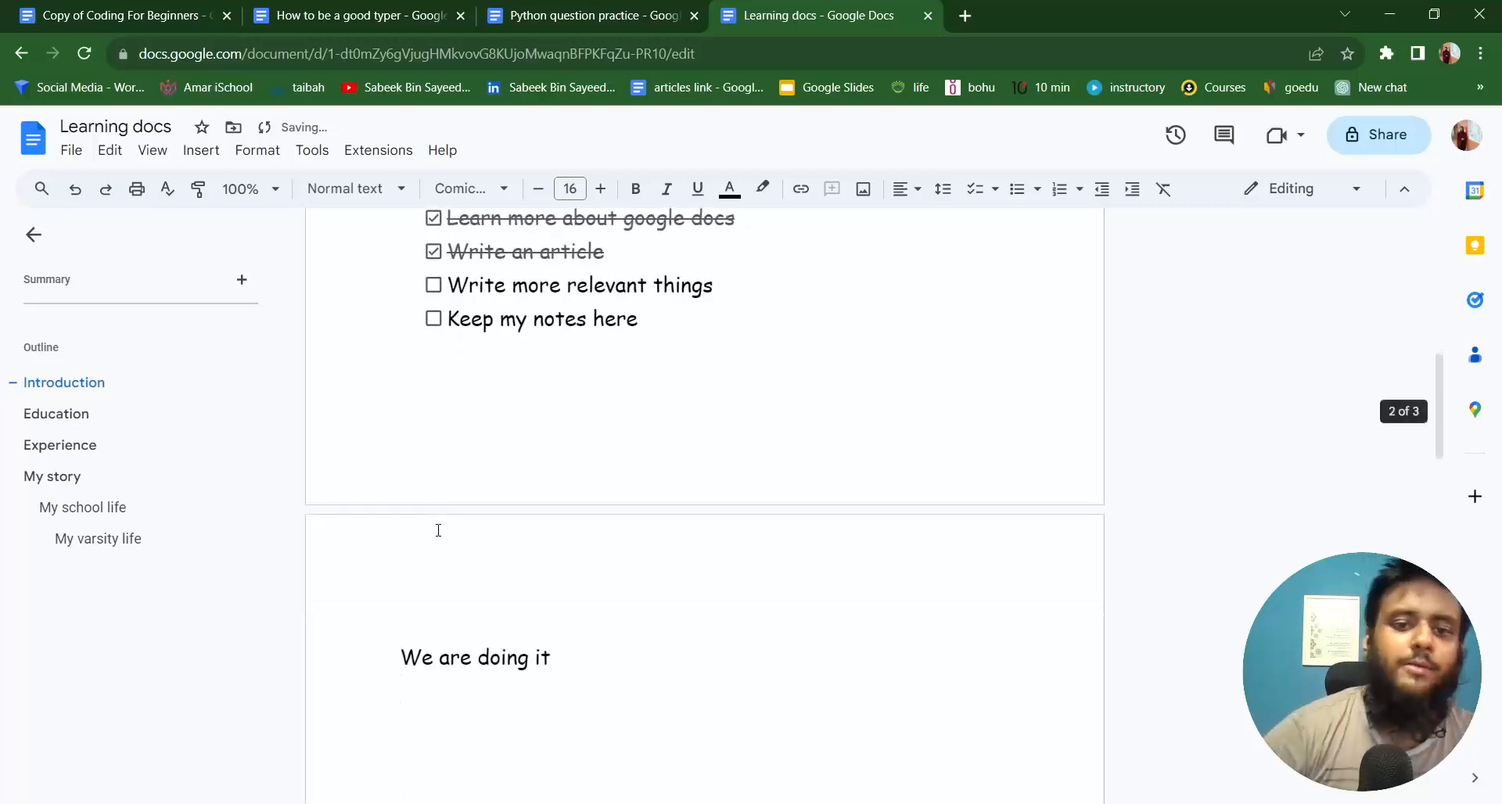
text(Learning program)
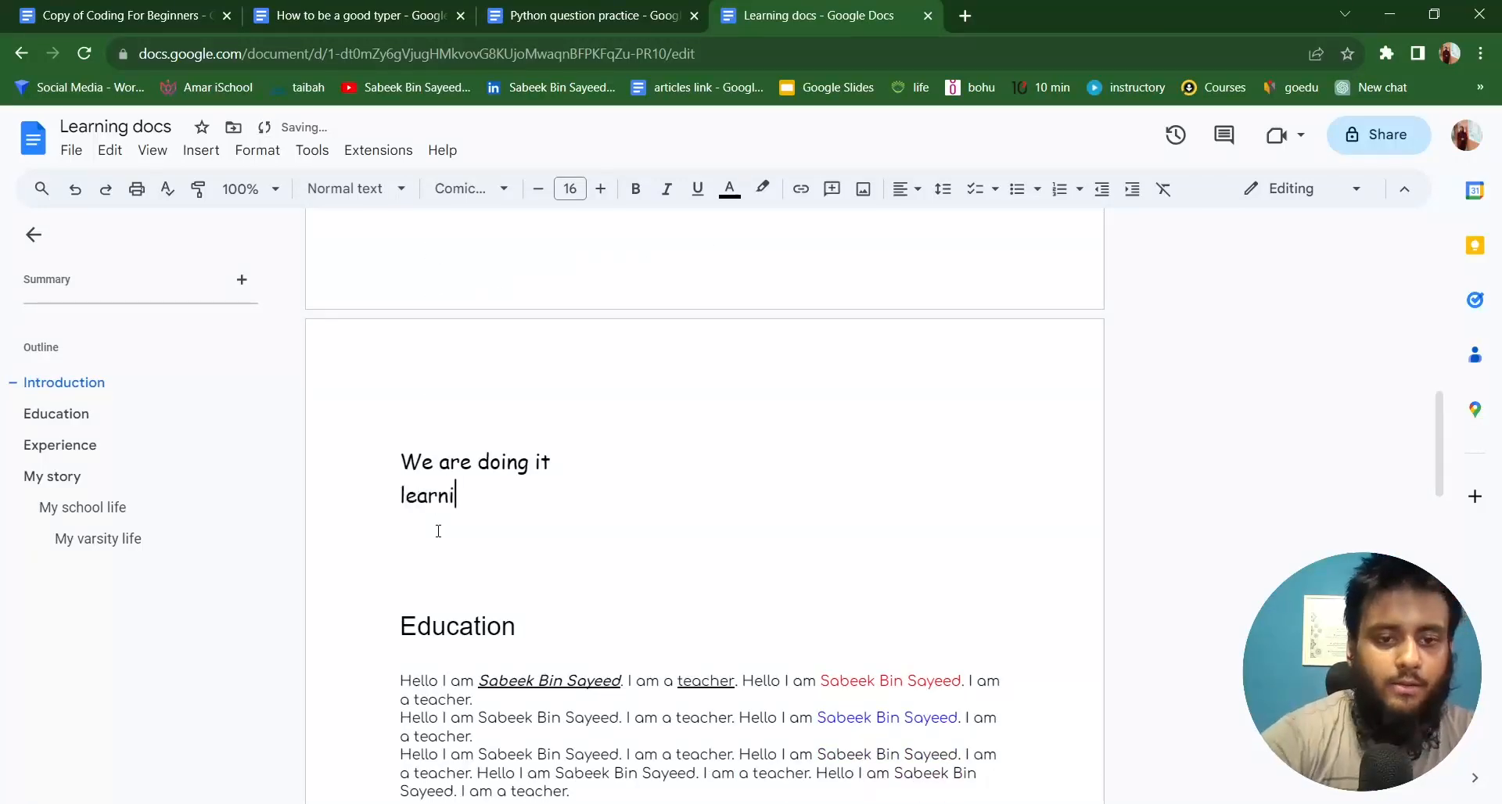
text(ming)
key(Return)
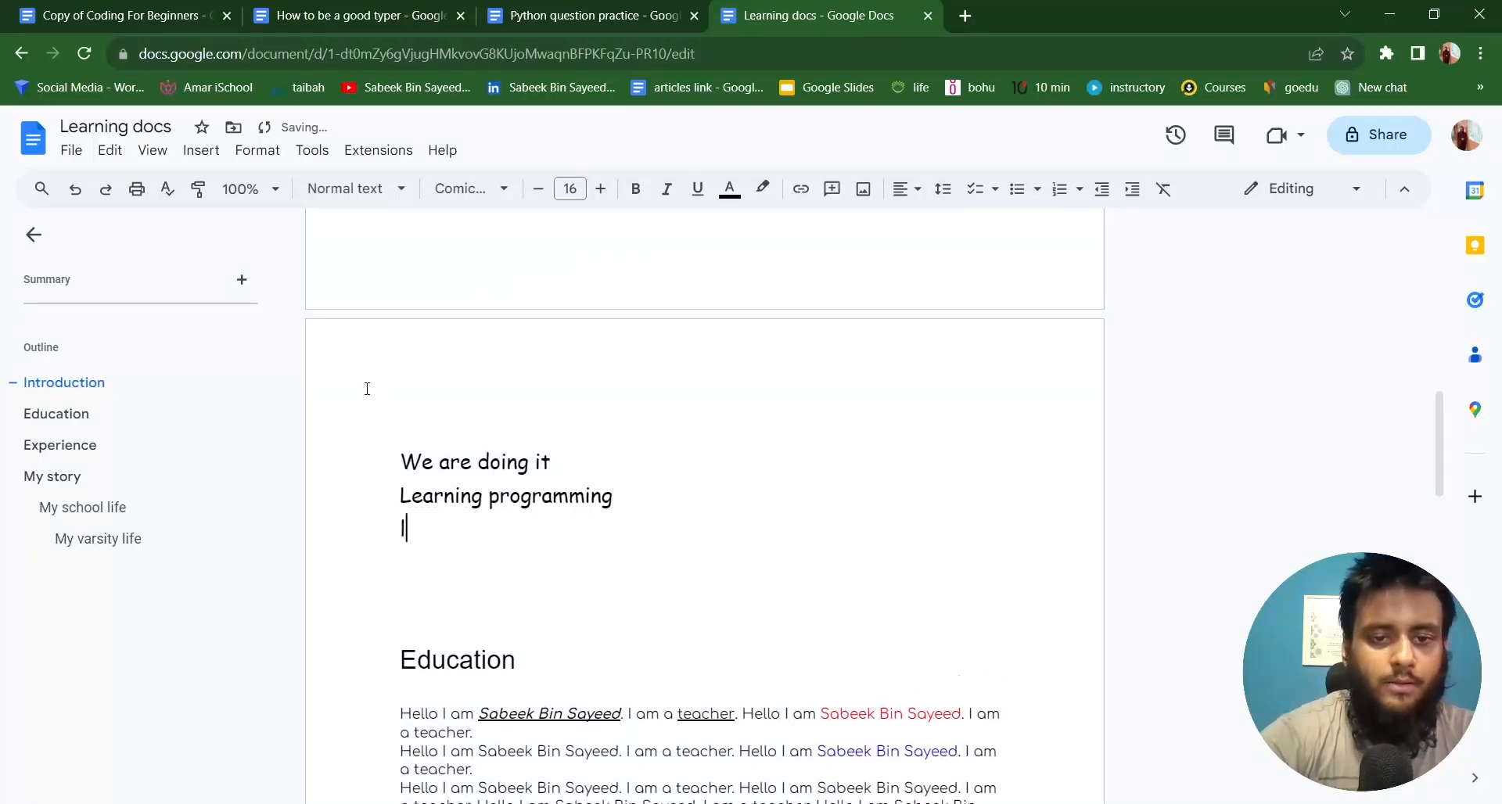
text(Learning computer)
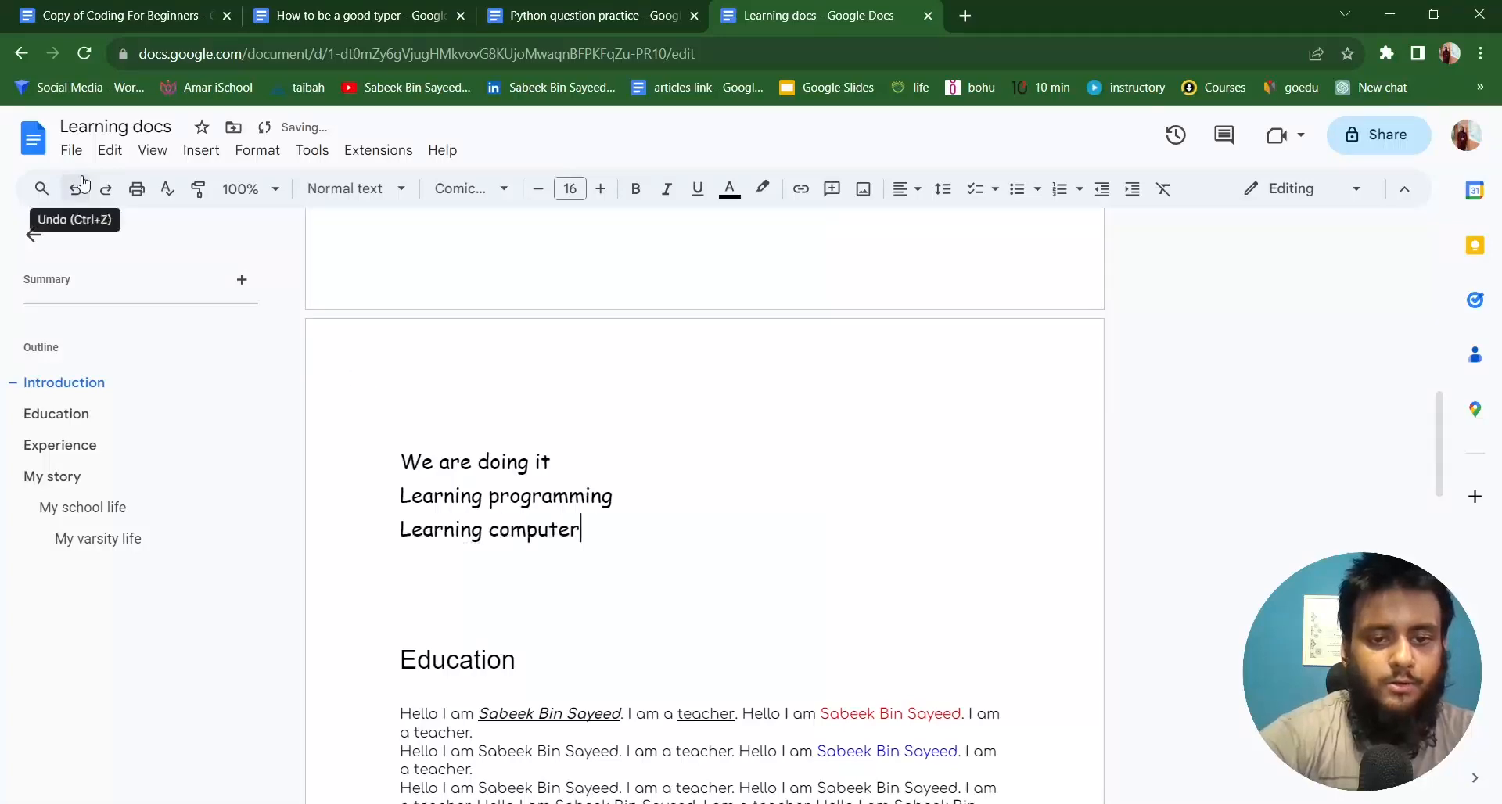
key(Return)
text(learning more te)
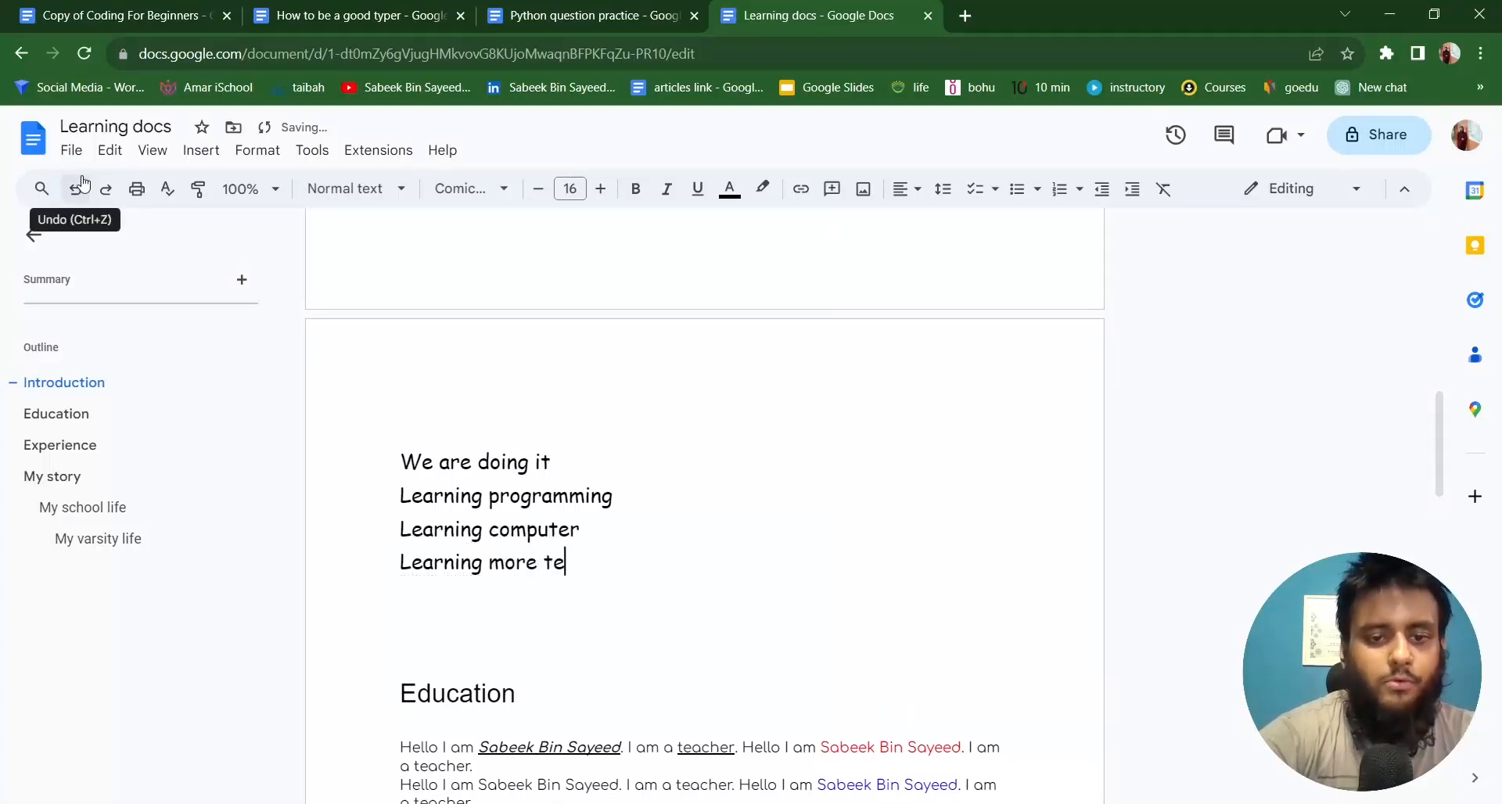
text(chnologies)
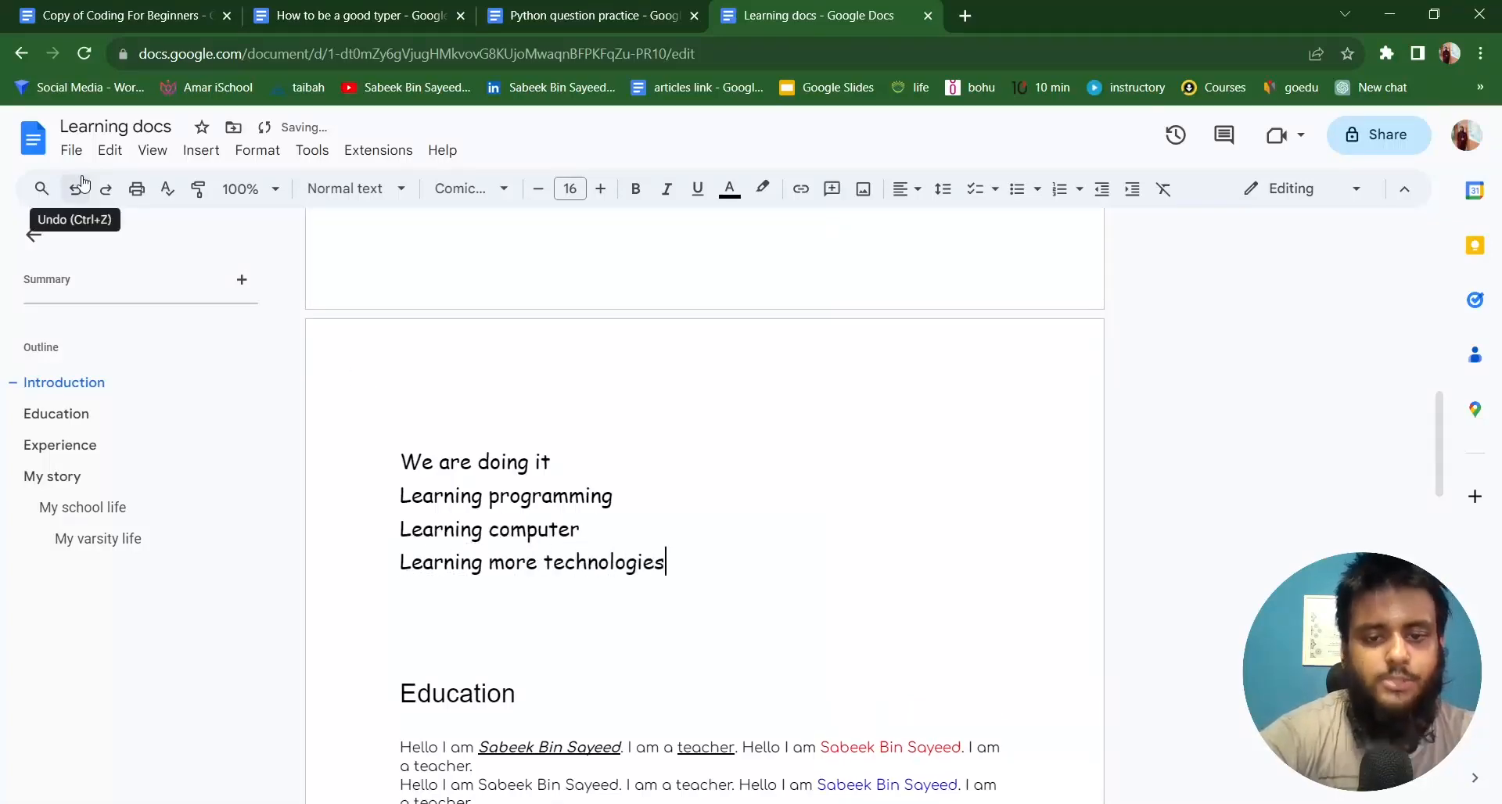
Turn the three "Learning" lines into a bulleted list with the diamond bullet style.
drag(393, 497, 702, 577)
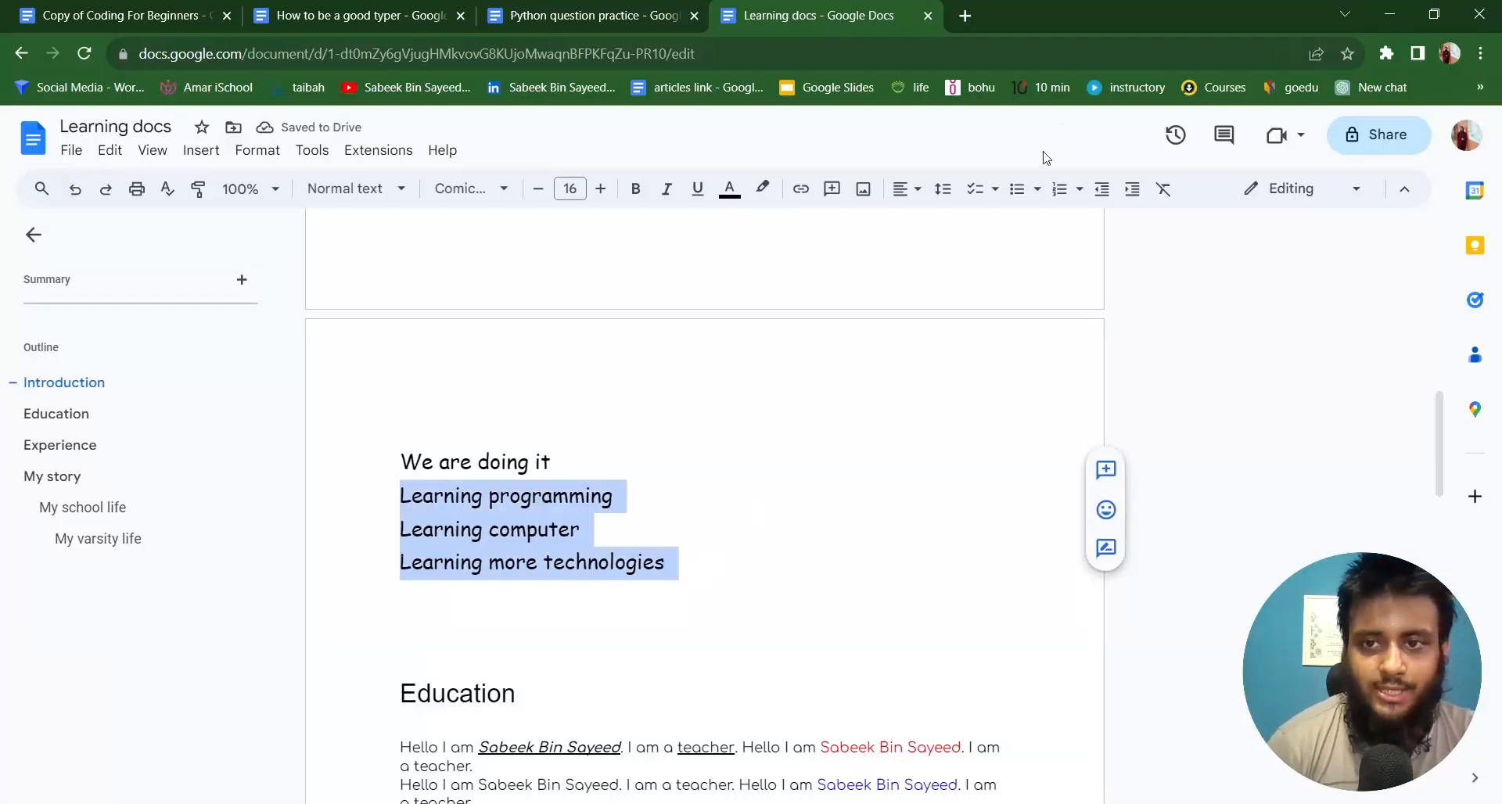
click(1017, 191)
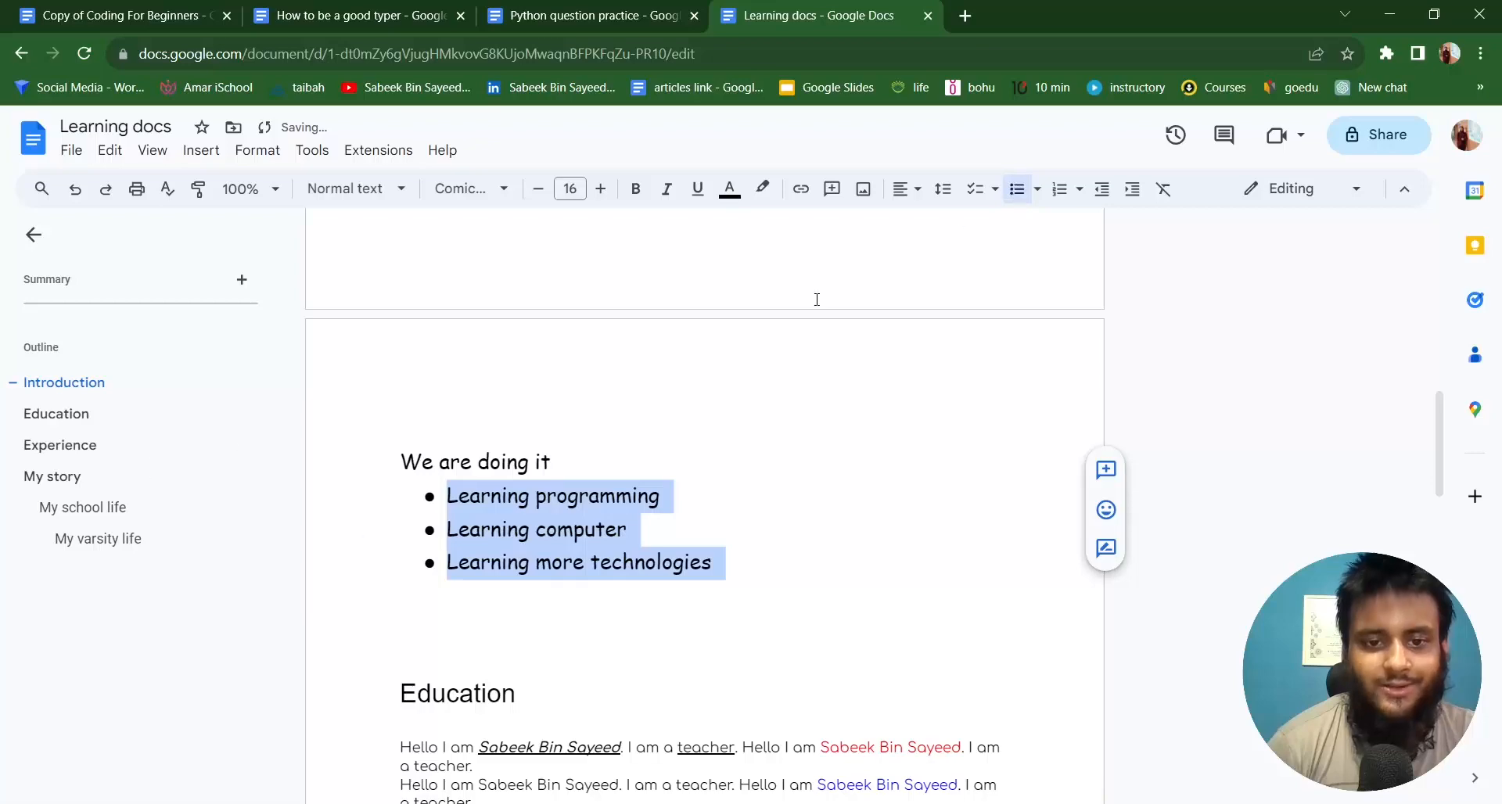
click(1035, 191)
click(1116, 248)
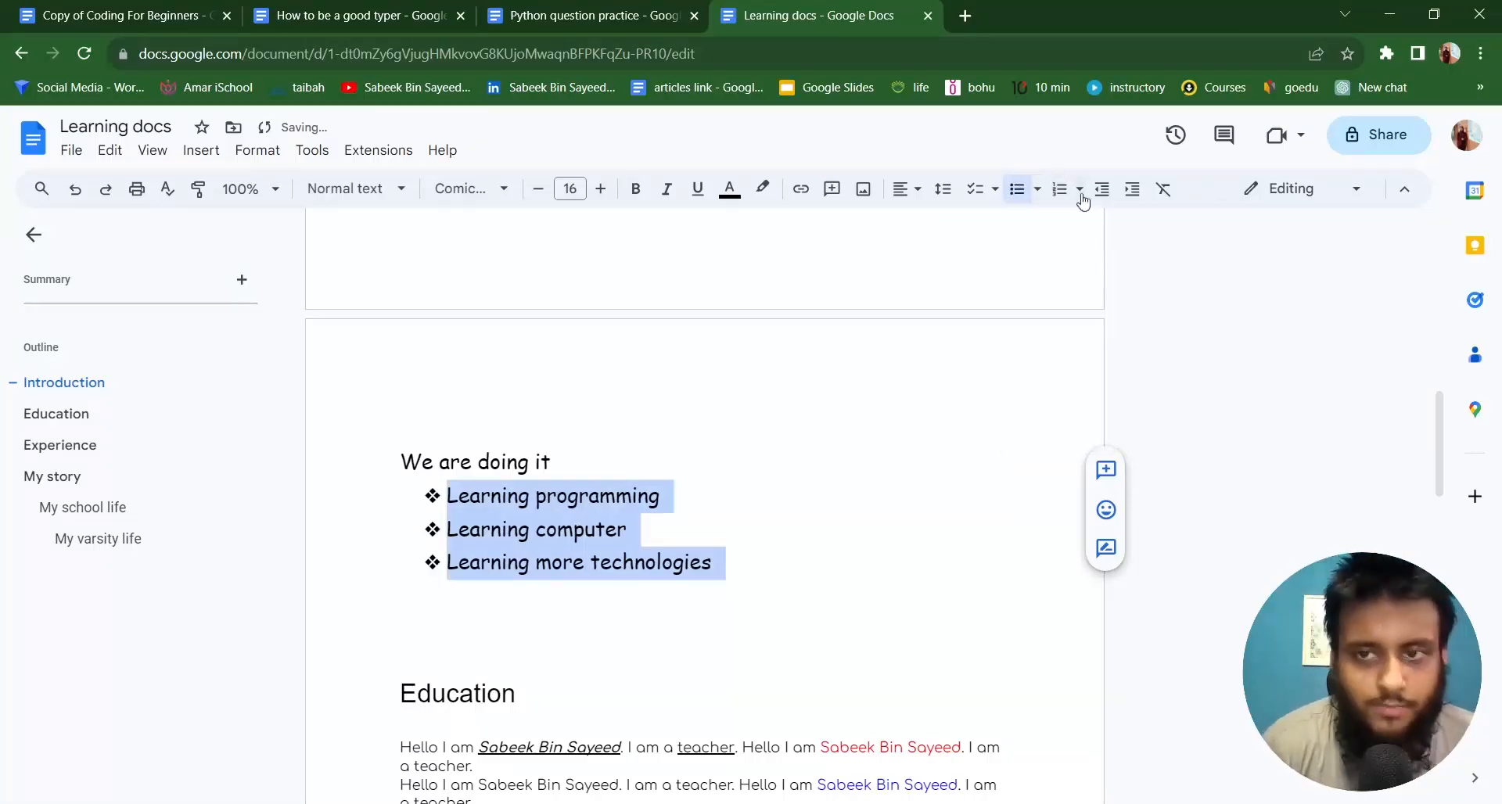
Switch the markers of the three "Learning" lines to checkboxes, arrows and stars in turn.
click(1039, 195)
click(1182, 288)
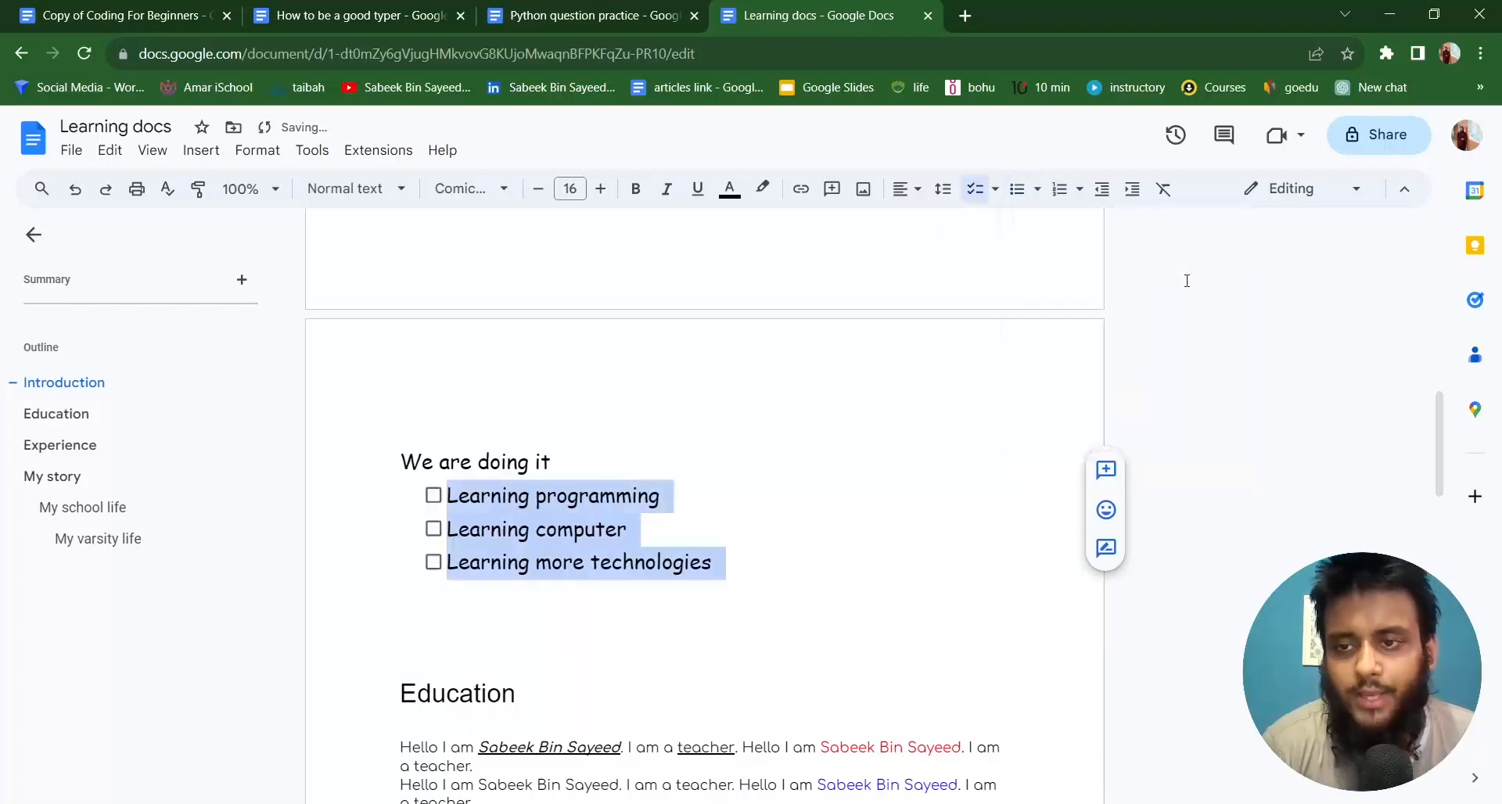
click(1038, 190)
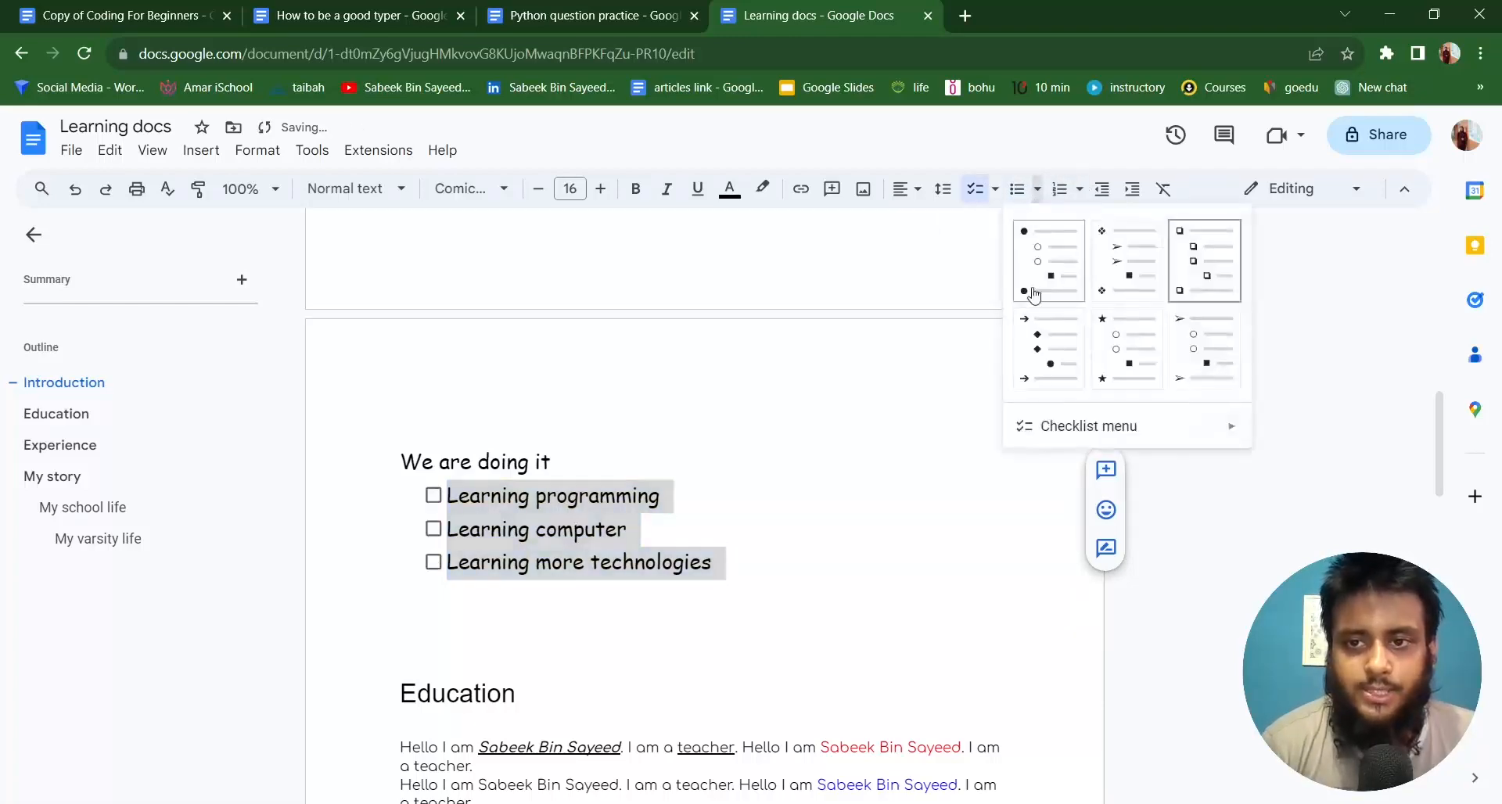
click(1037, 387)
click(1035, 194)
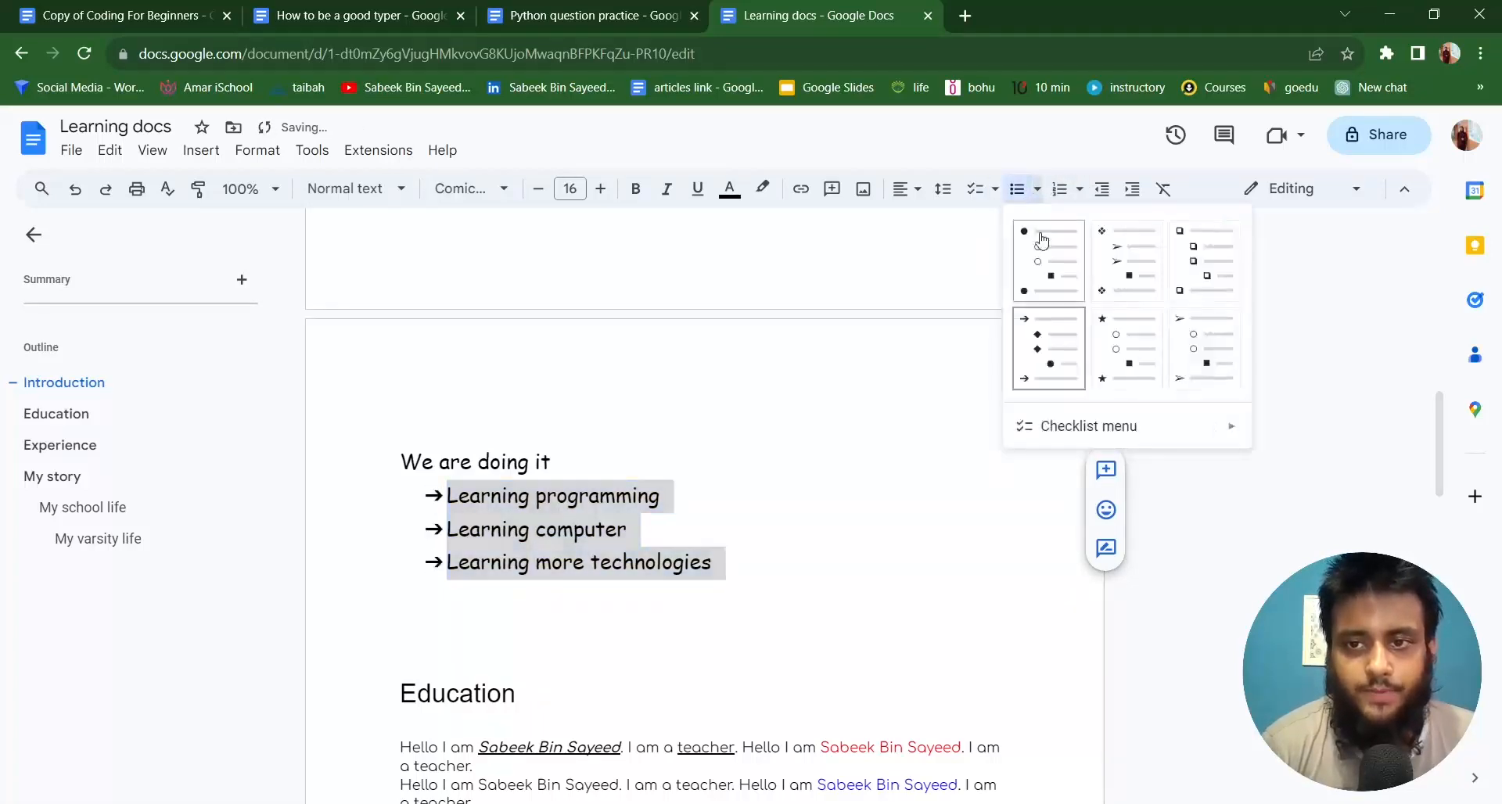
click(1052, 348)
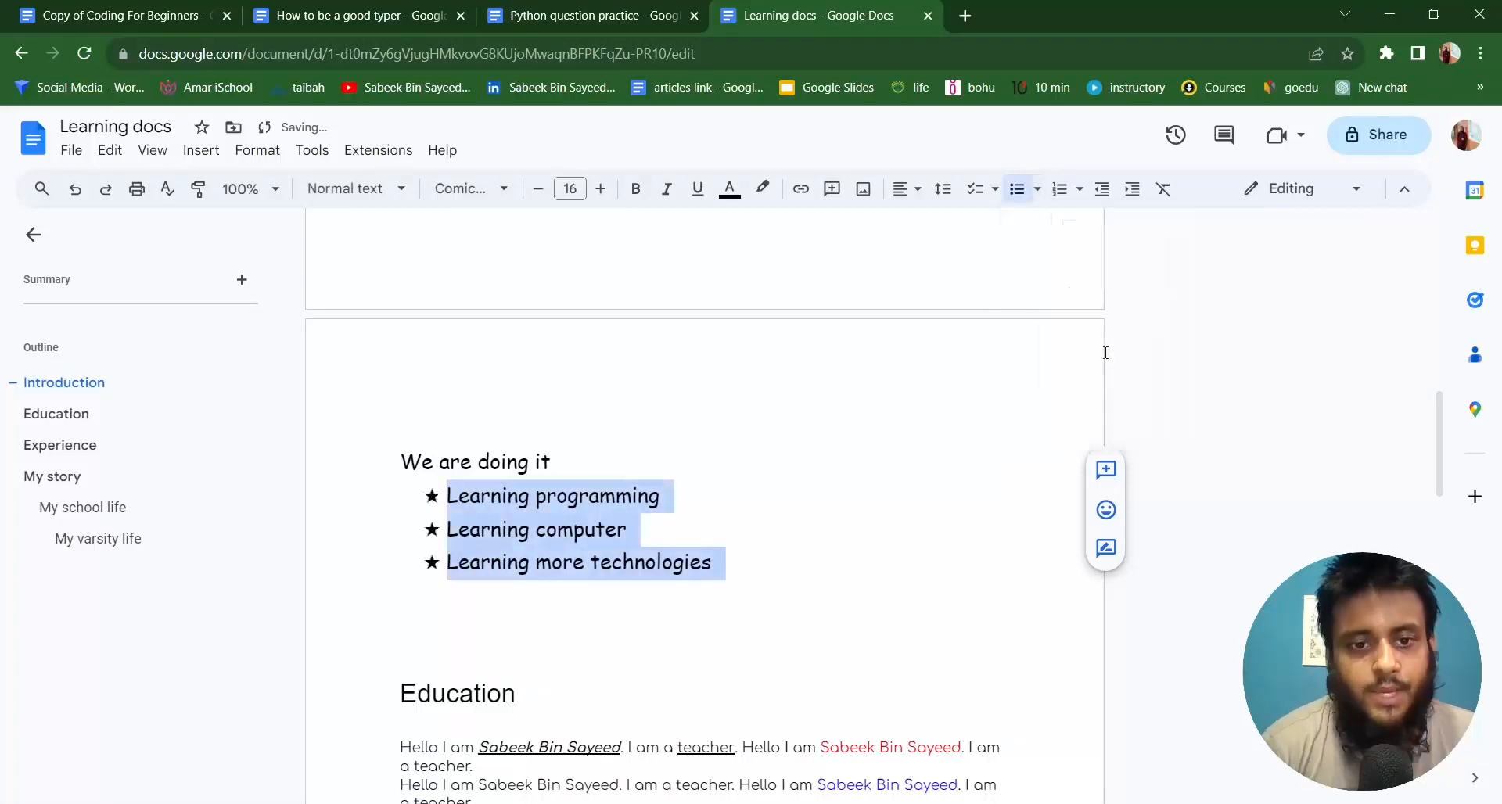
Convert the three "Learning" lines into a numbered list, toggling the numbering off and on again.
click(1062, 192)
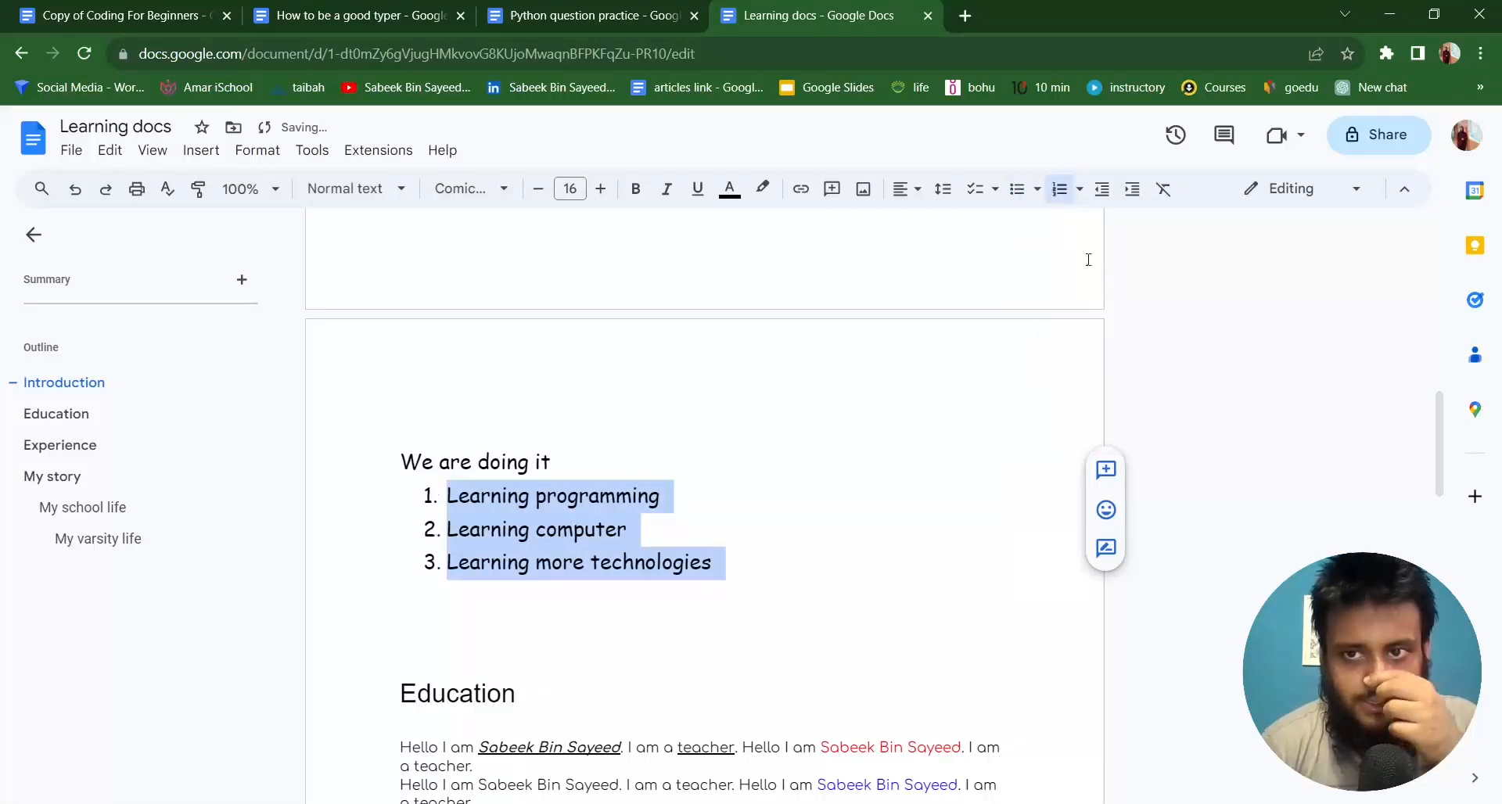
click(1061, 199)
click(1061, 195)
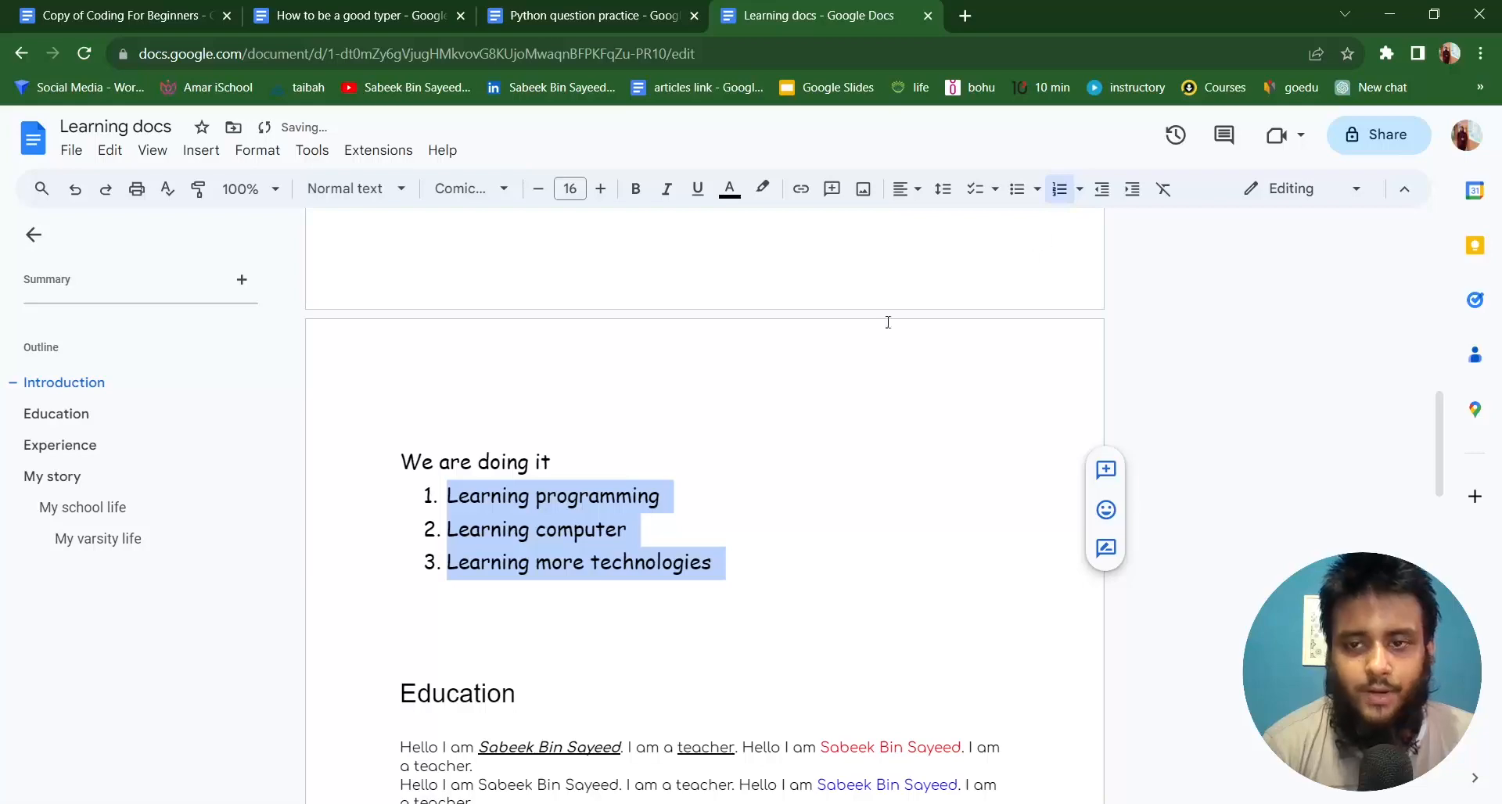
Add the item "Hello" and five items reading "5" to the end of the numbered list.
click(716, 565)
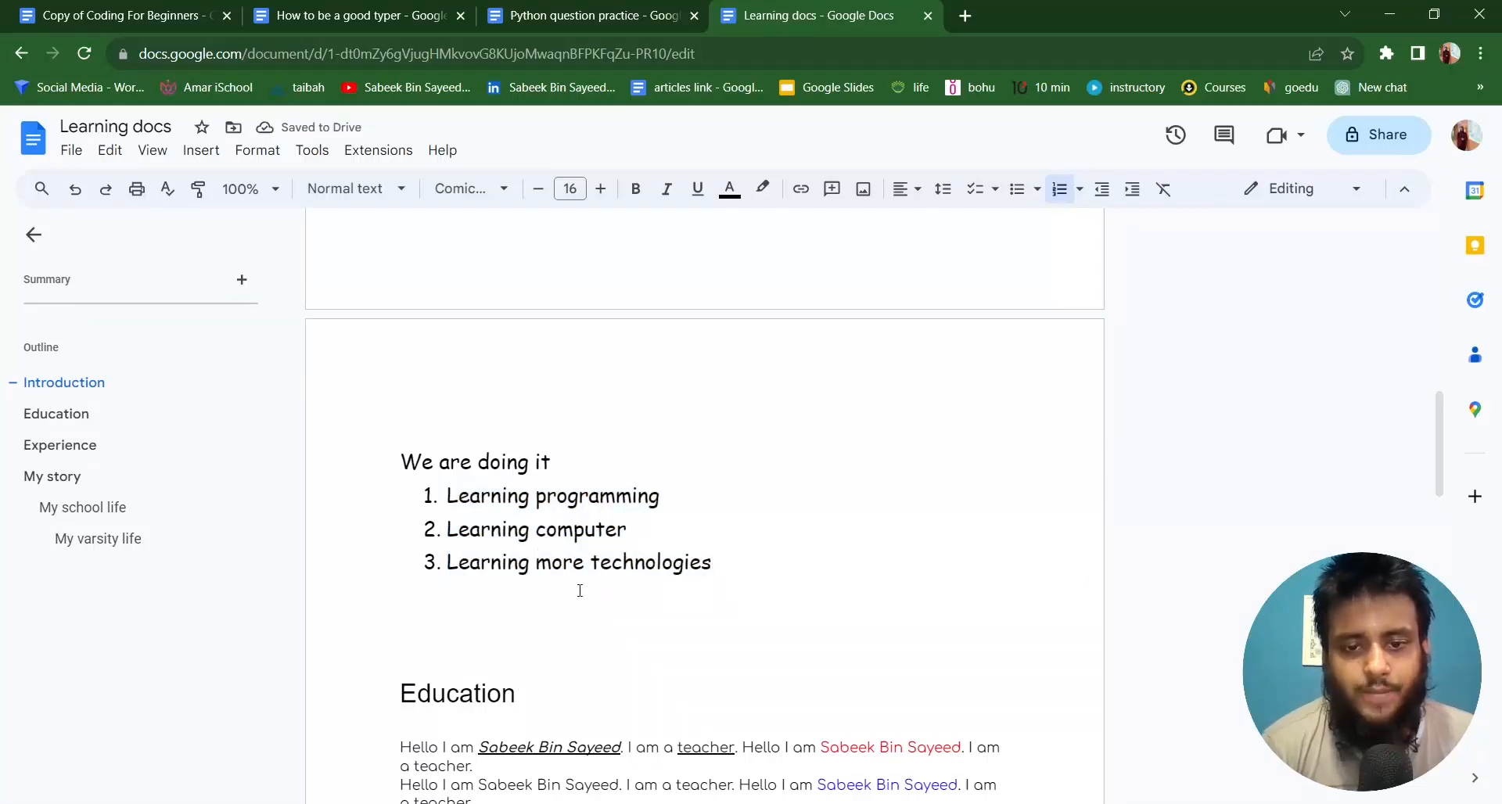
key(Return)
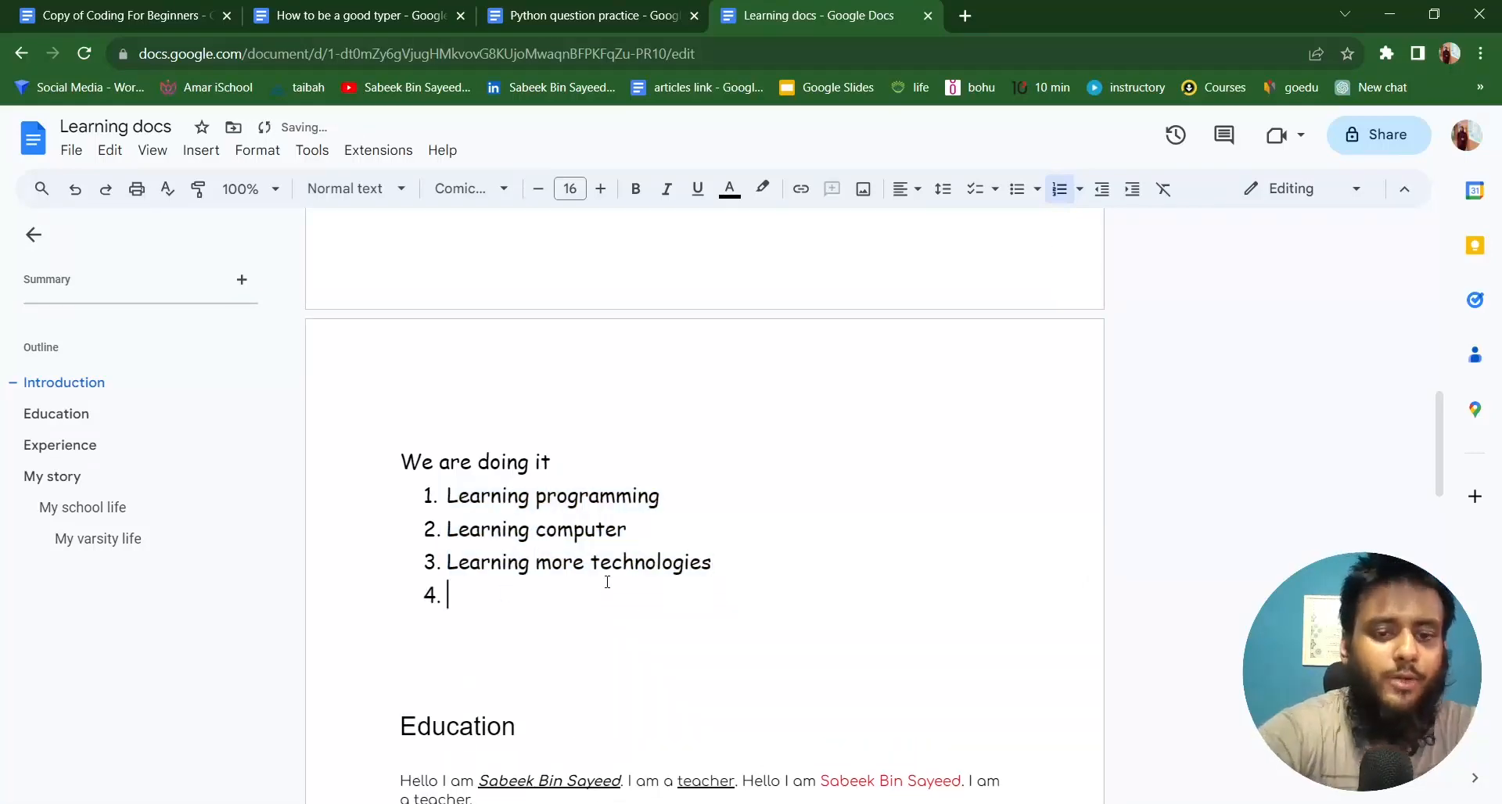
text(Hello)
key(Return)
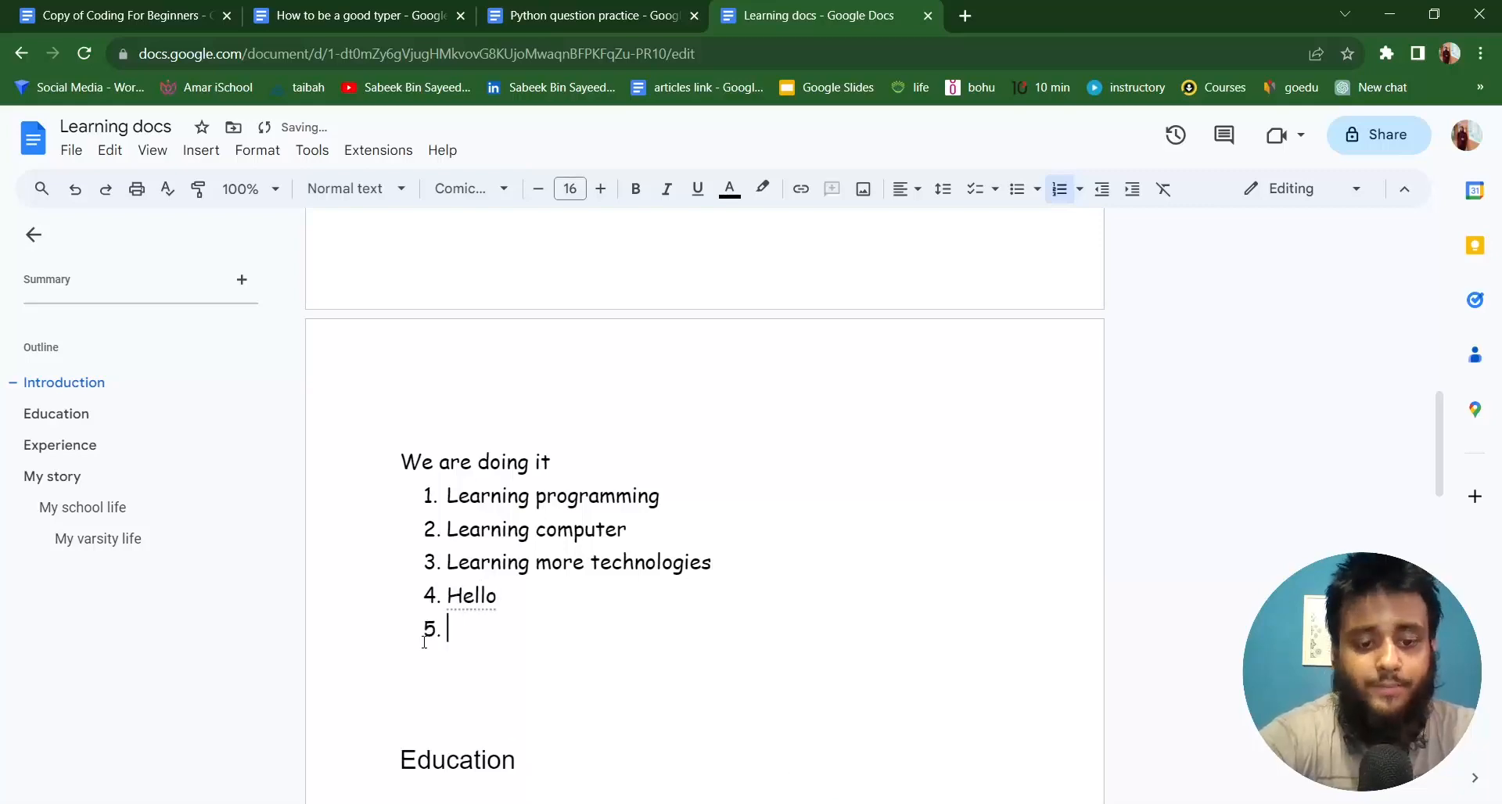
text(5)
key(Return)
text(5 5 5 5)
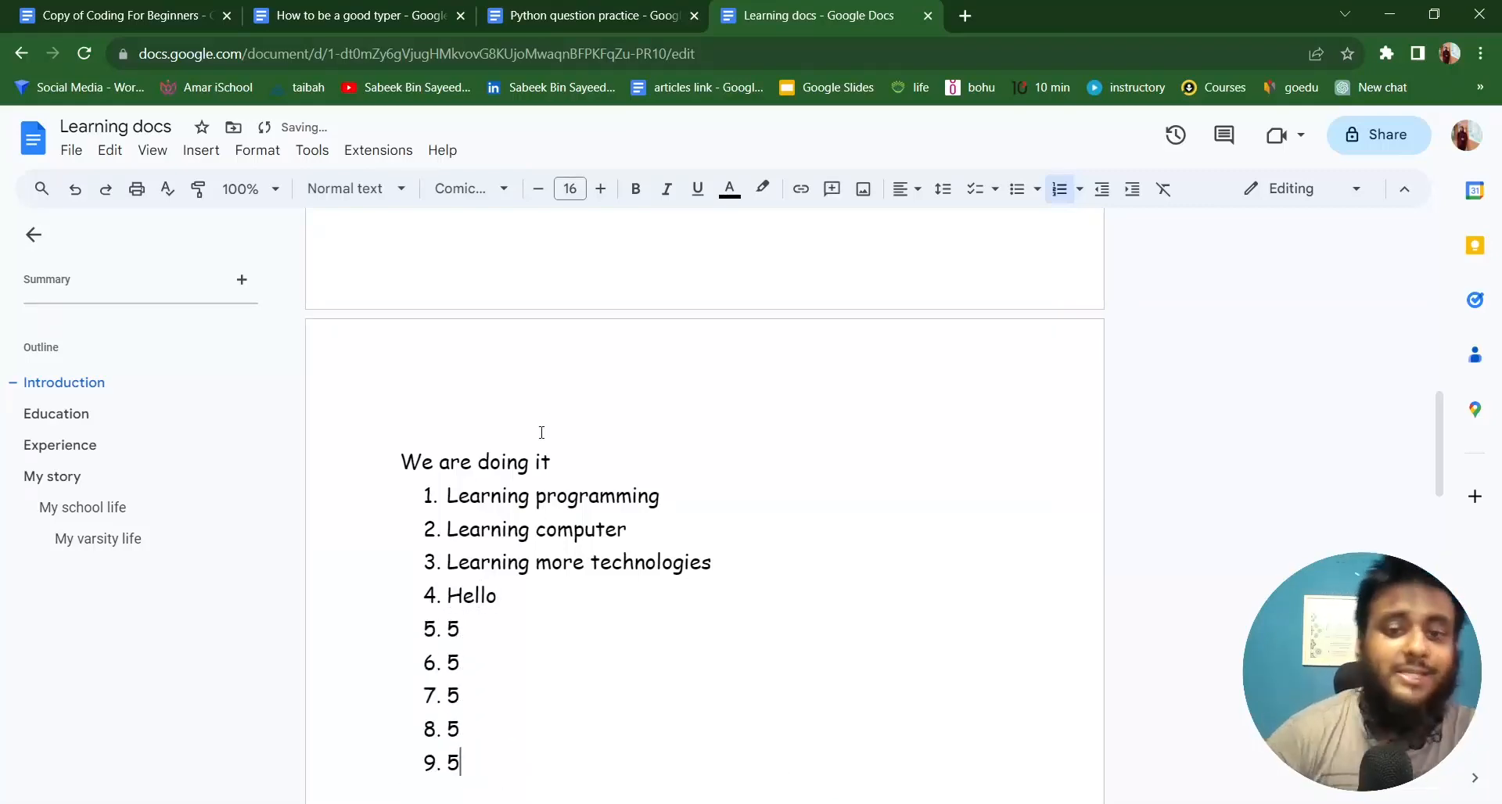
Insert the item "dfafa" after "Learning more technologies" in the numbered list.
scroll(542, 433, down, 3)
click(746, 365)
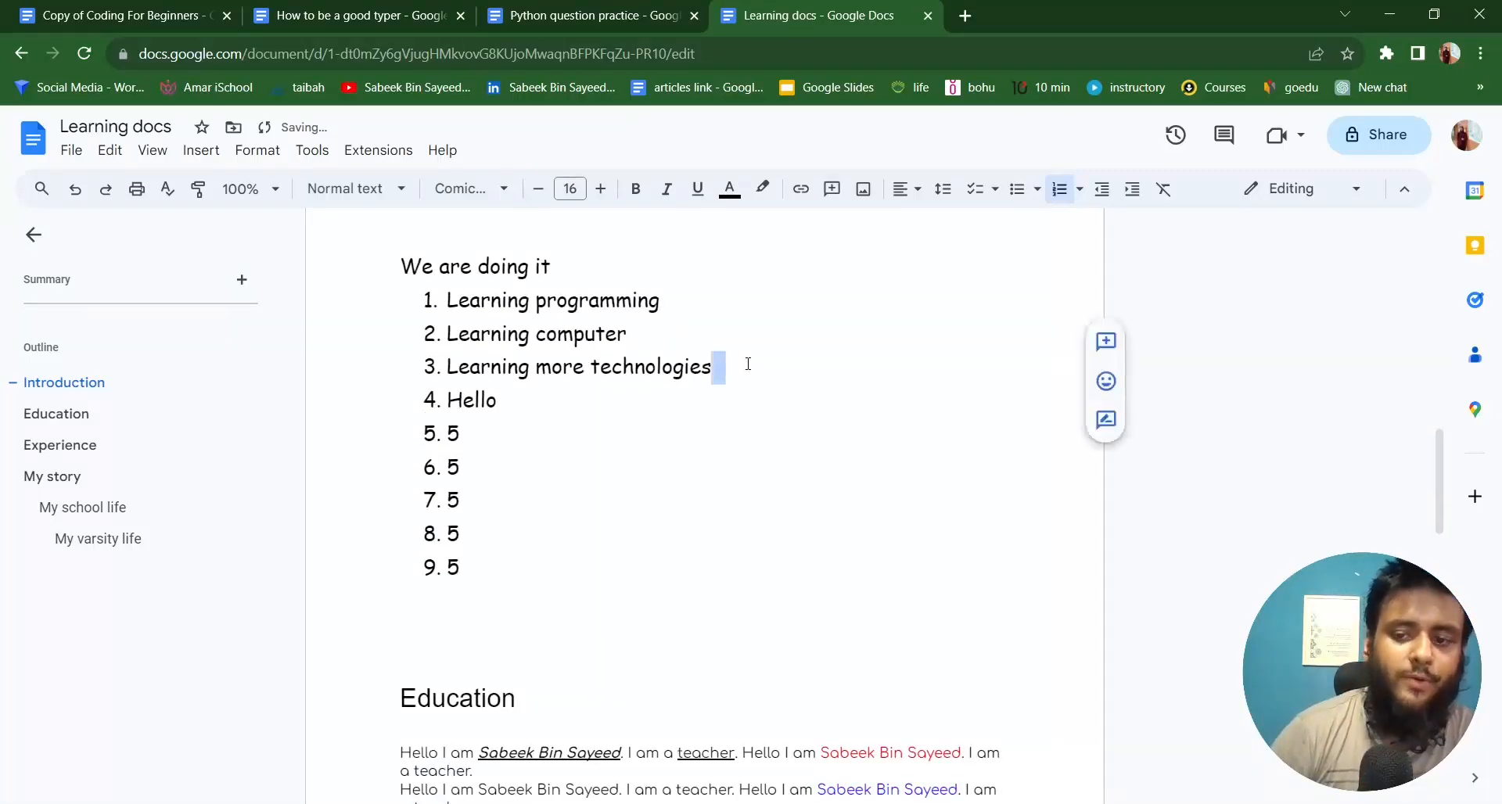
key(Return)
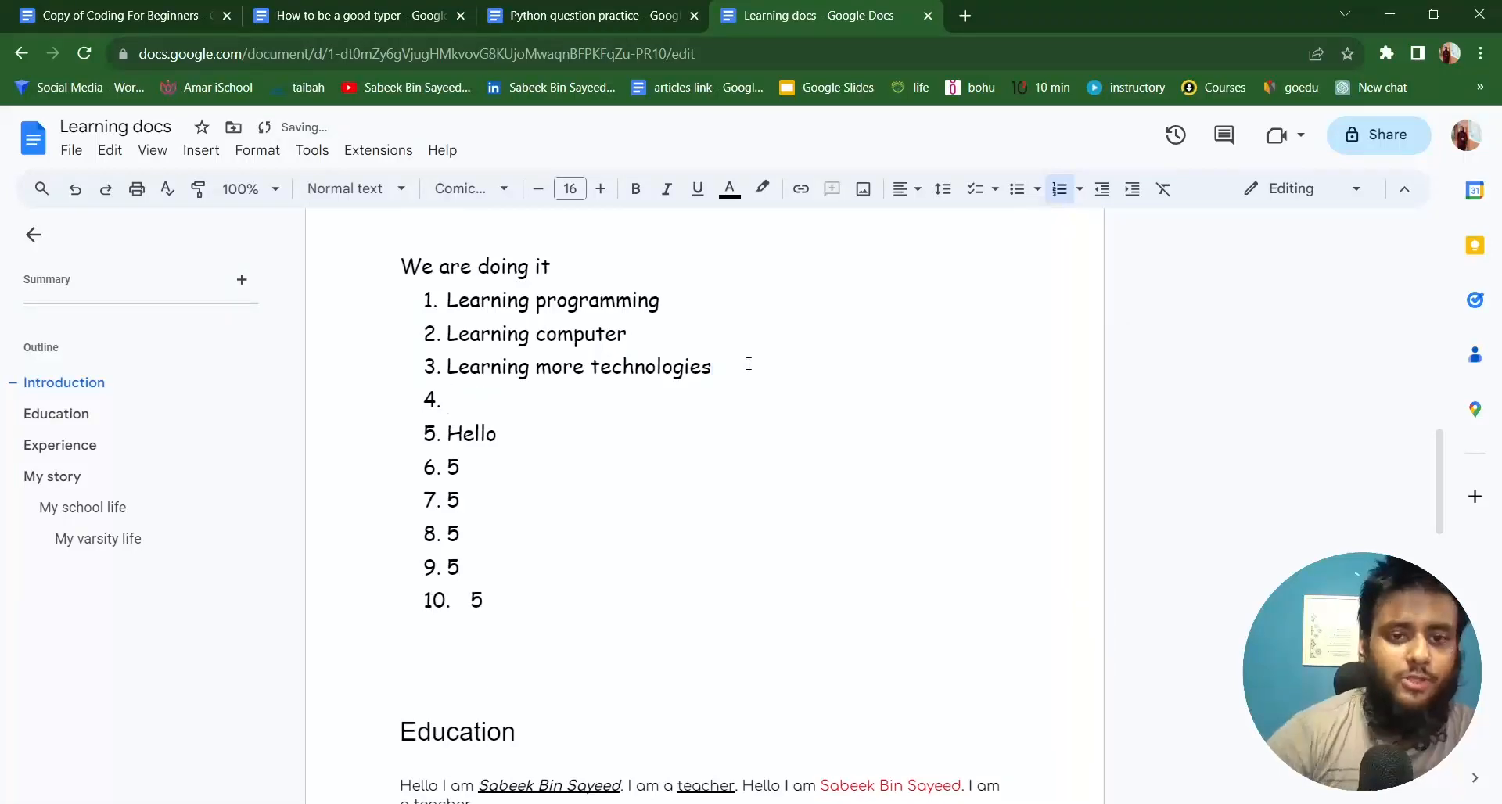
text(dfafa)
Insert the item "fasdfad" after the seventh item of the numbered list.
scroll(573, 415, down, 2)
click(511, 398)
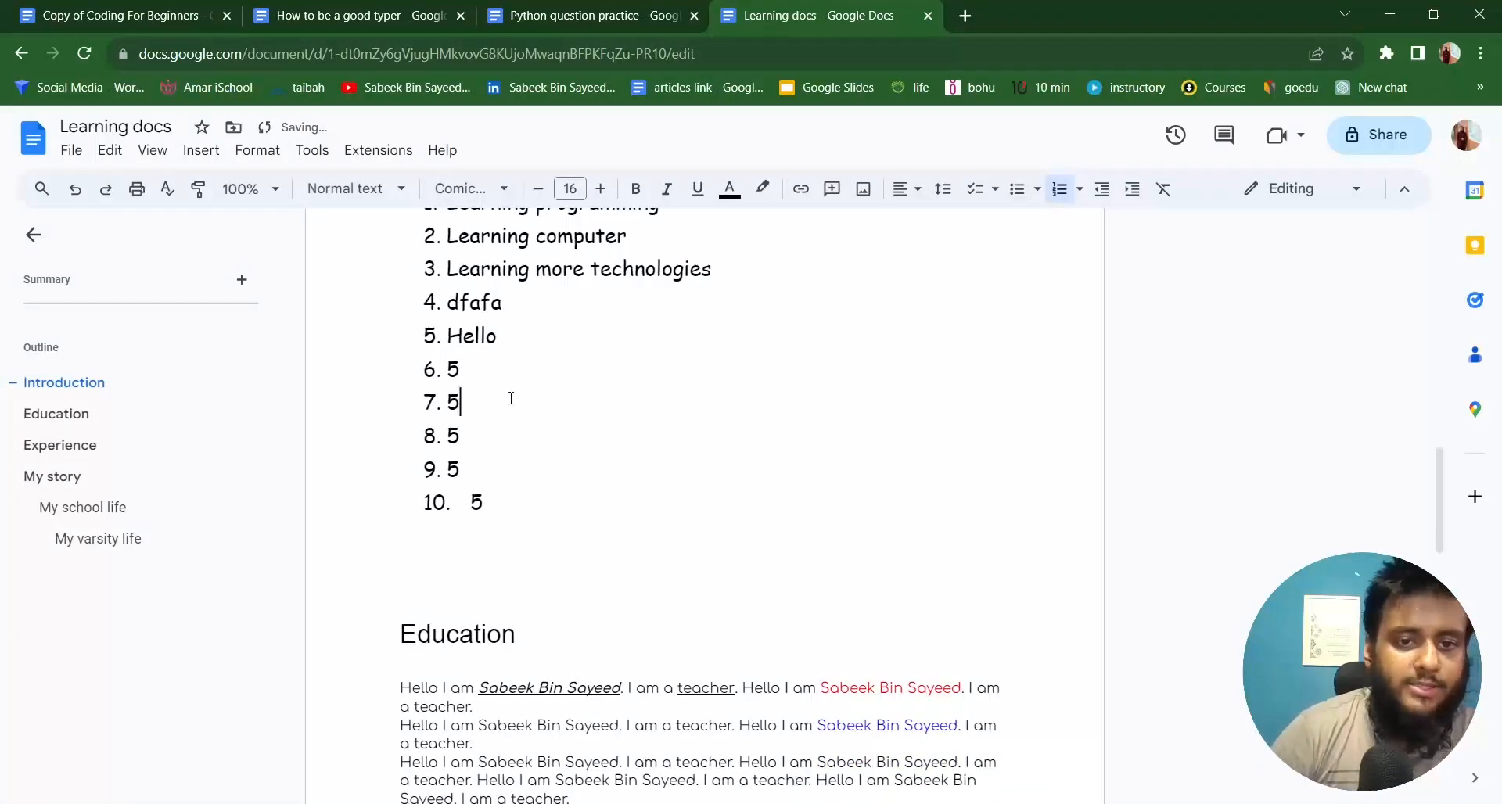
key(Return)
text(fasdfad)
Start a separate numbered list at 1 above the "Education" heading, entering the person's first name as its item.
scroll(479, 398, down, 3)
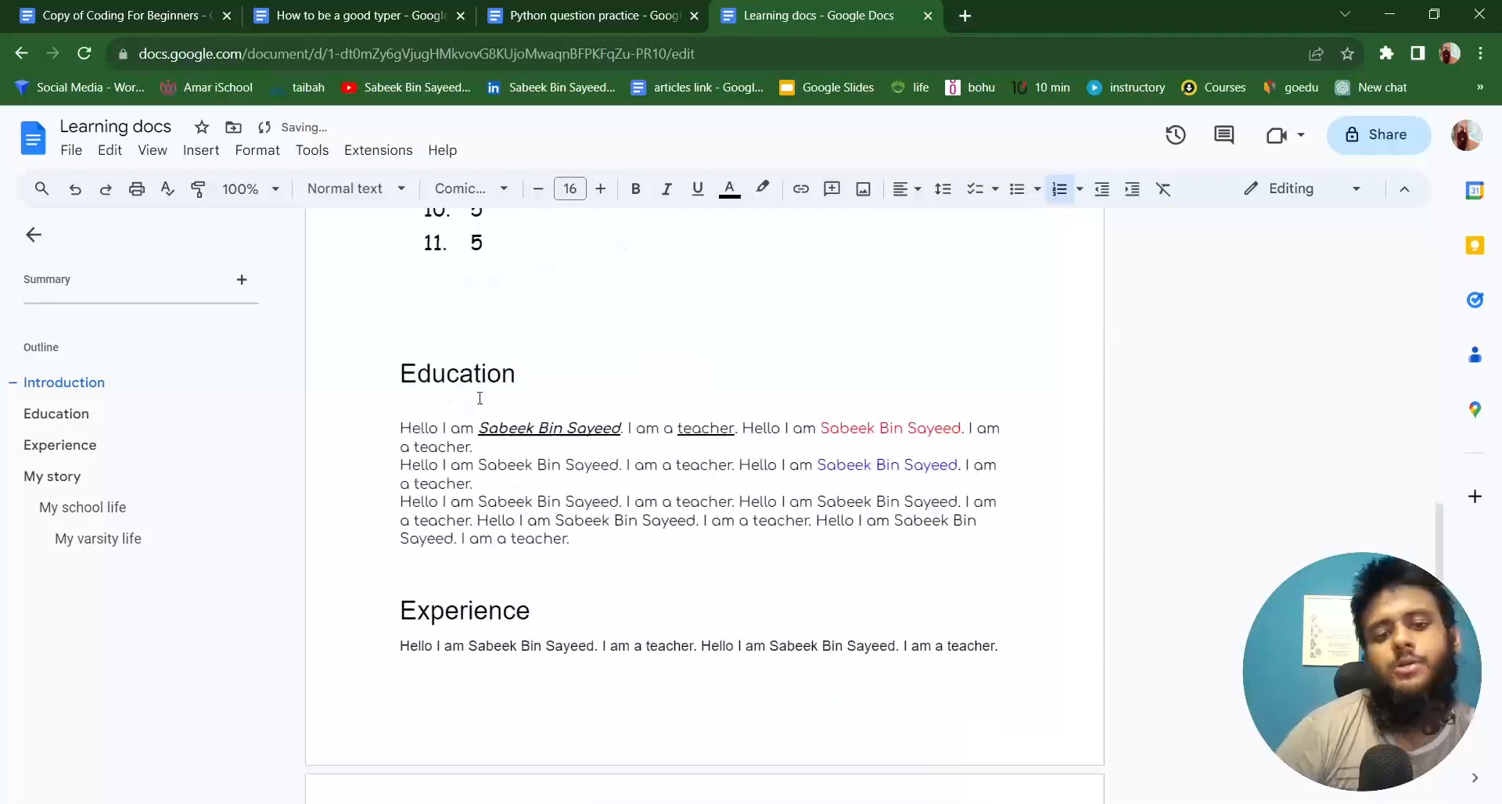
click(391, 293)
key(Return)
key(Return)
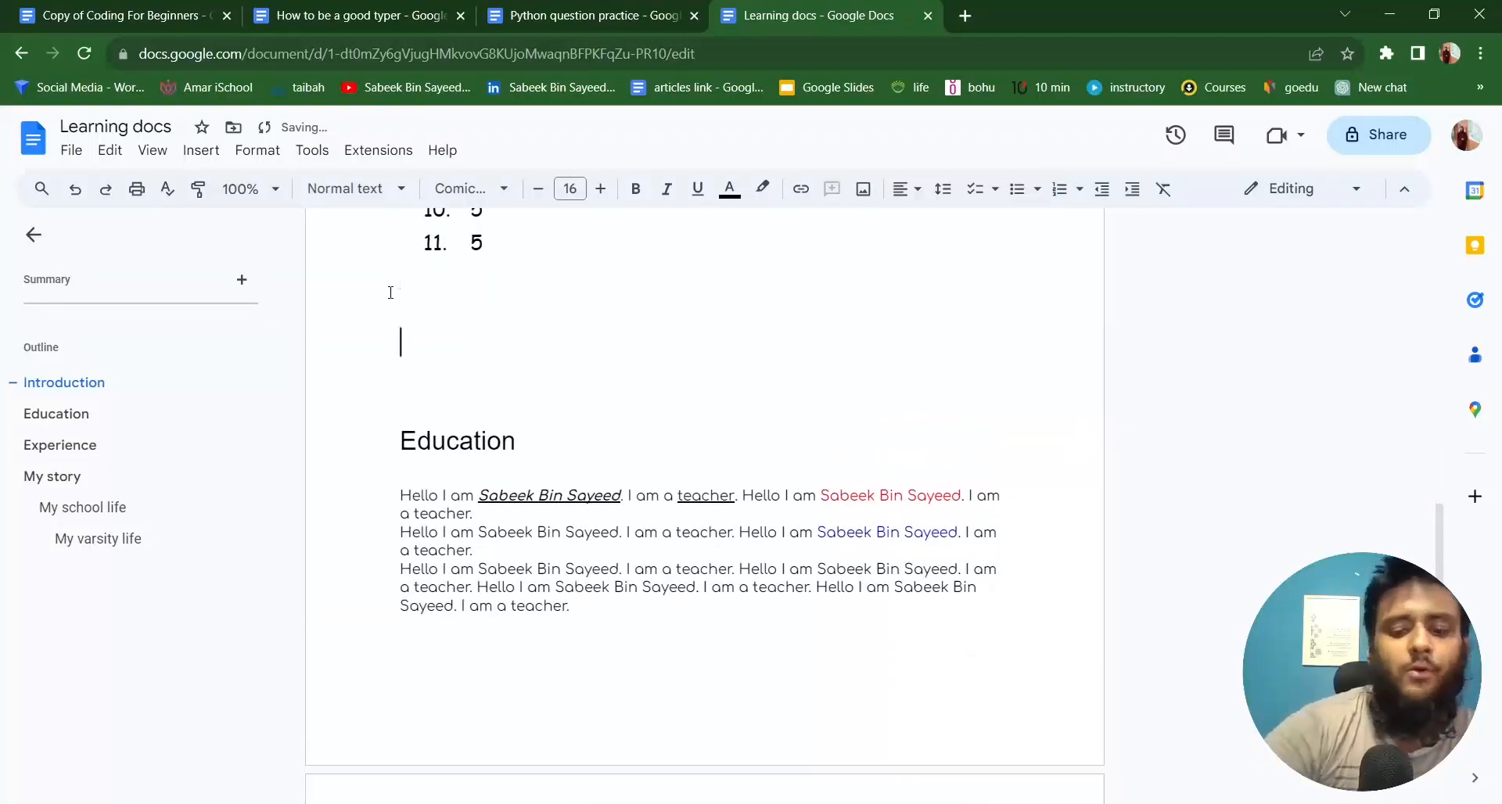
text(1. sabeek)
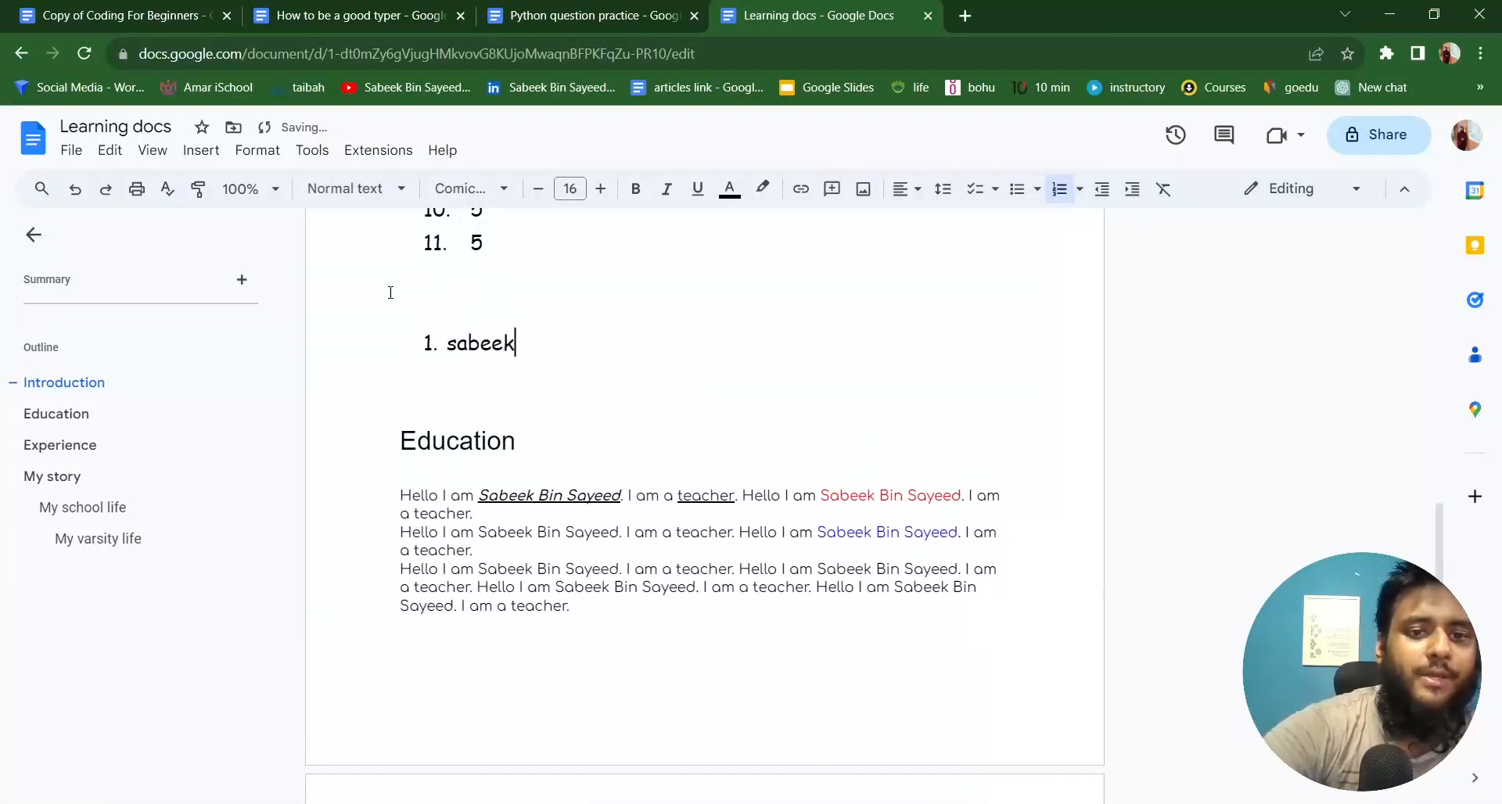
Add four items to the new numbered list: the first name followed by 2, "Python", "C" and "Google docs".
key(Return)
text(sabeek2)
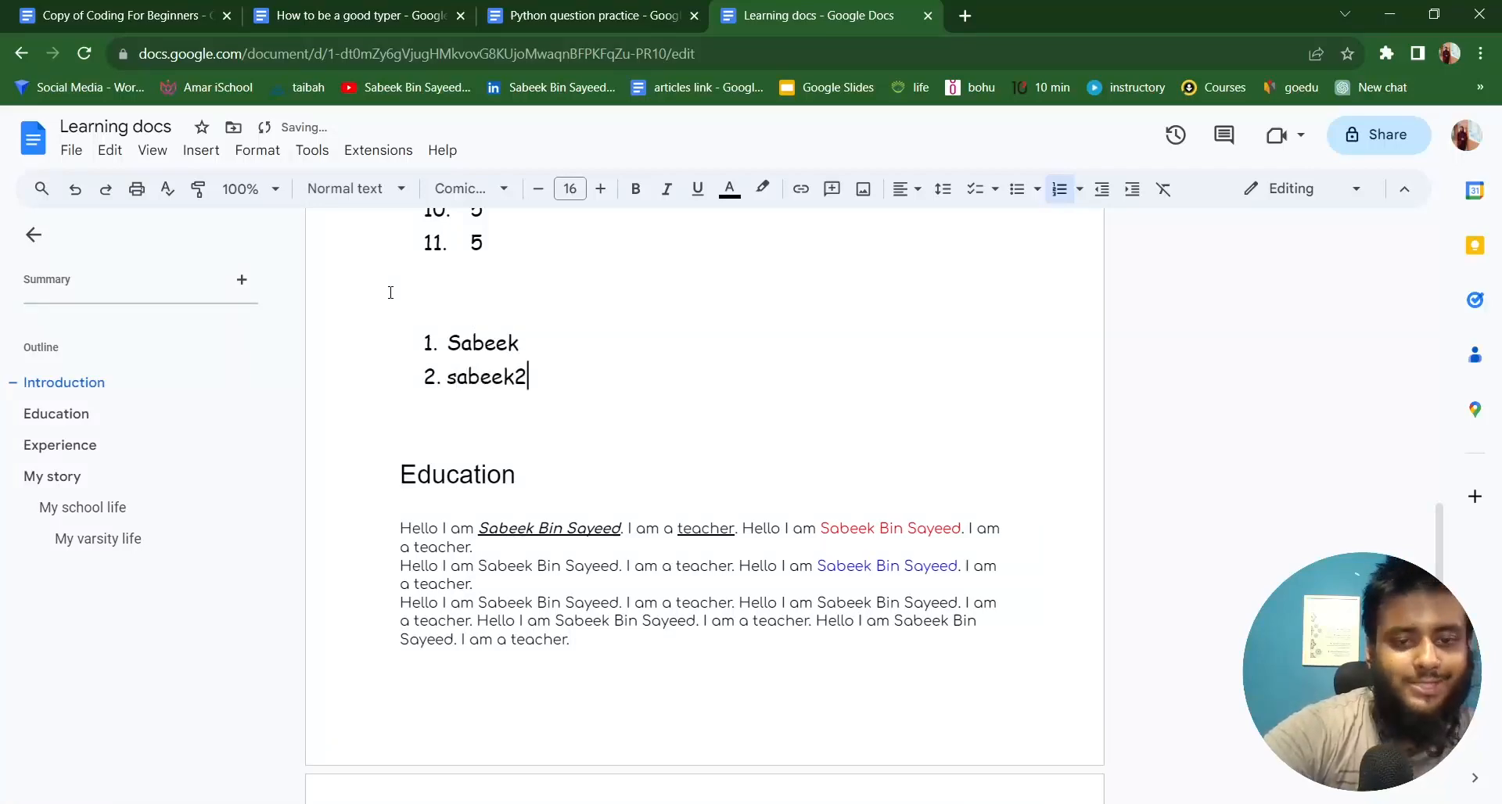
key(Return)
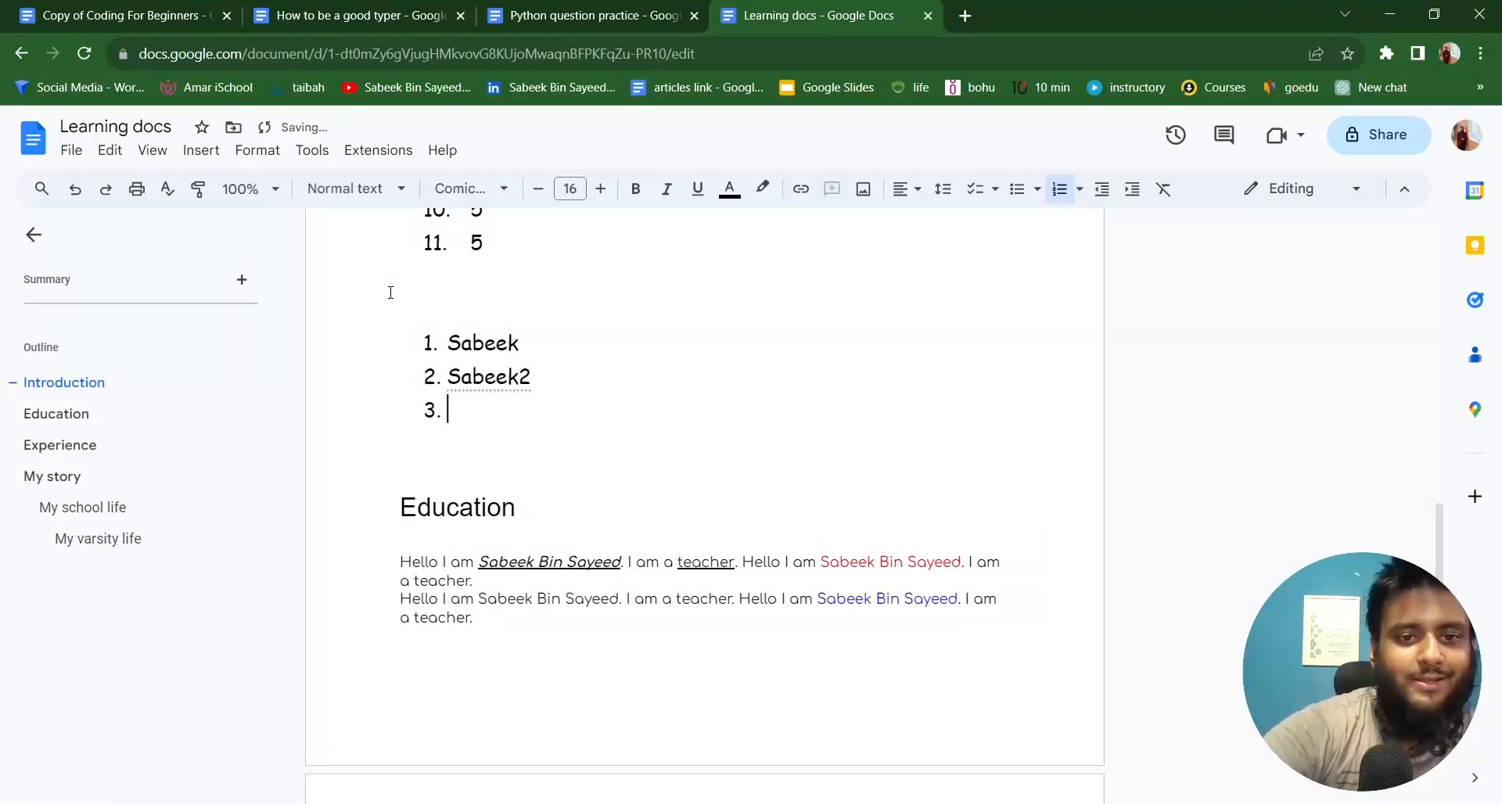
text(python)
key(Return)
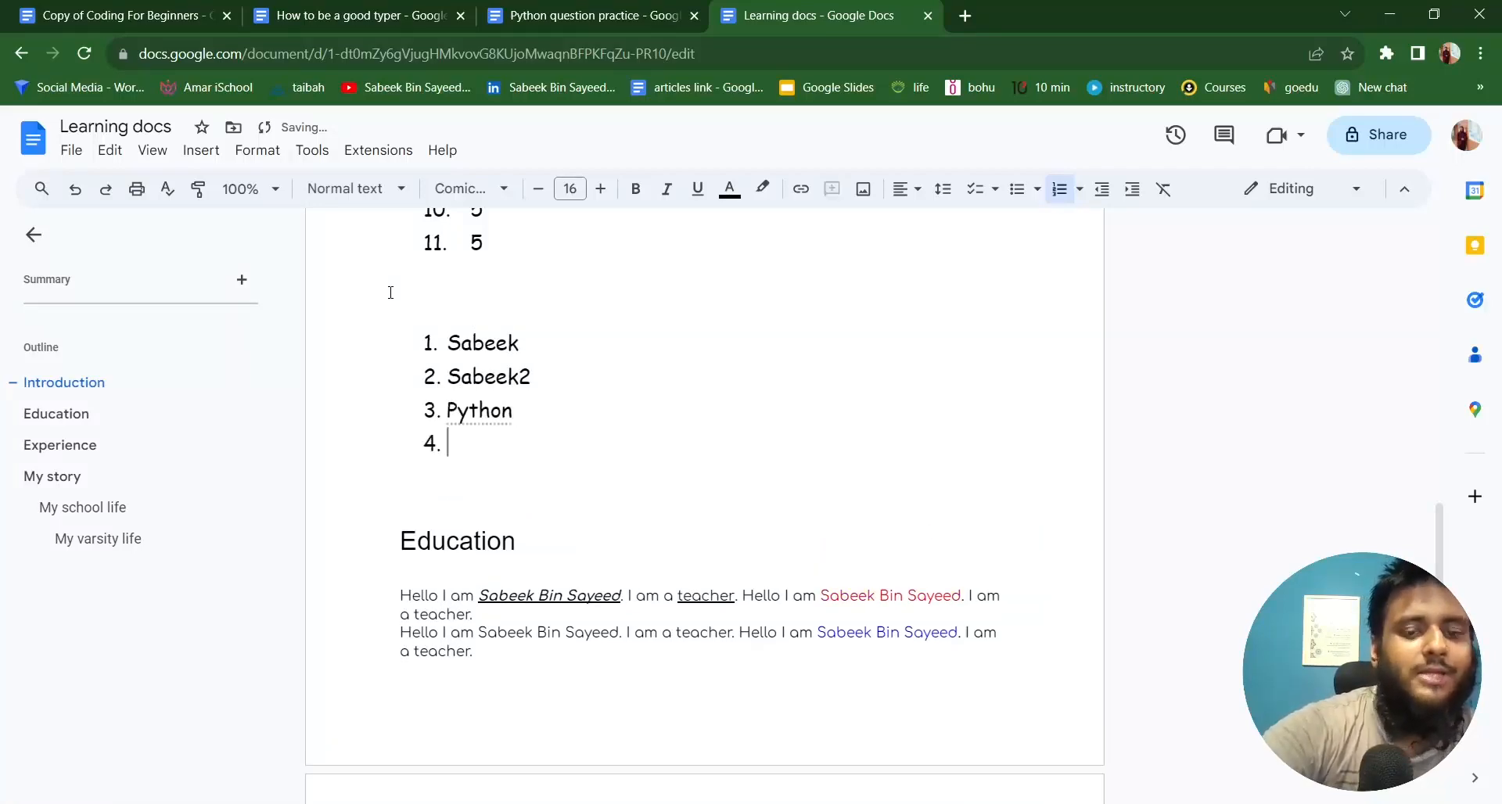
text(c)
key(Return)
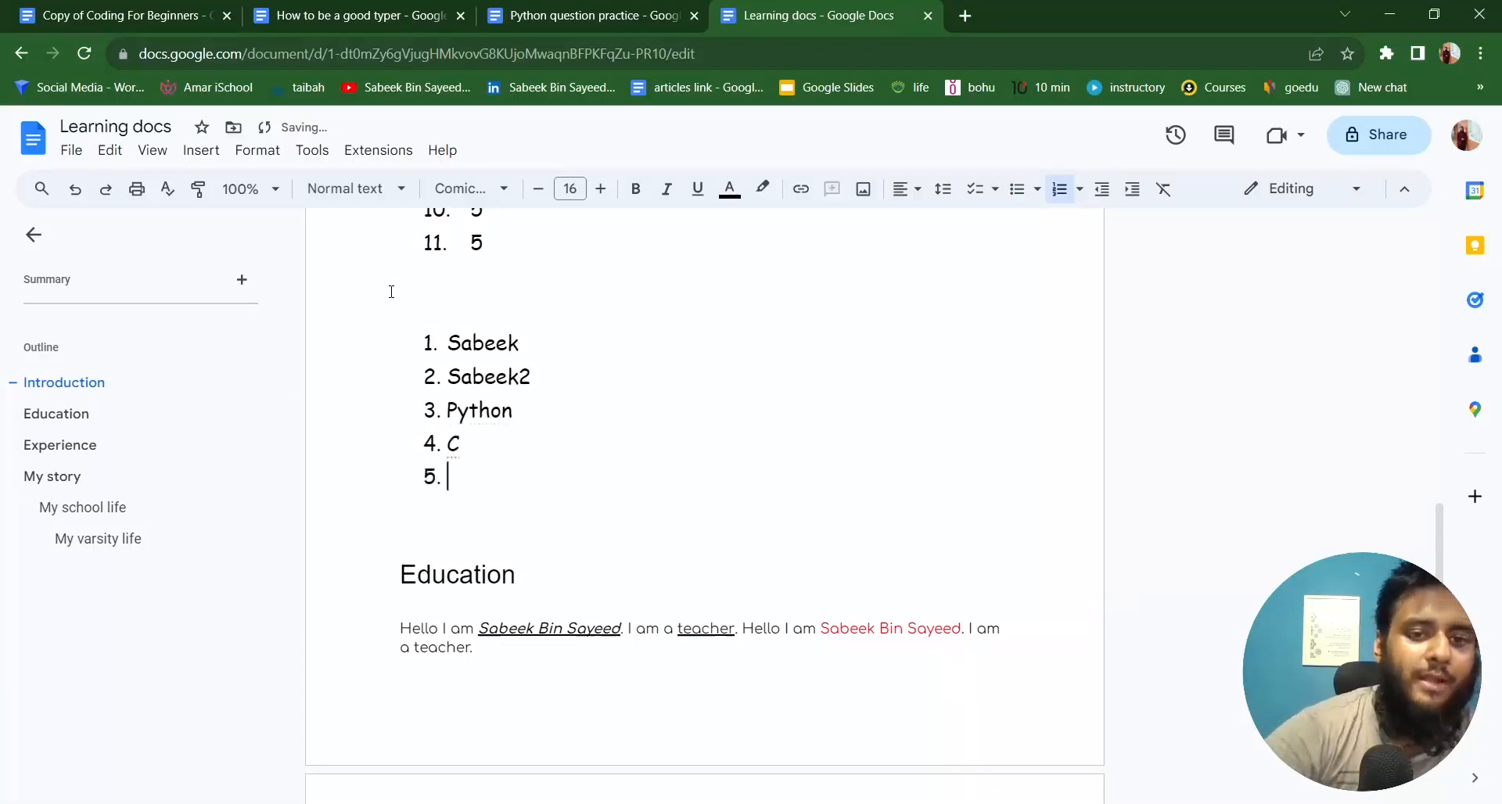
text(google docs)
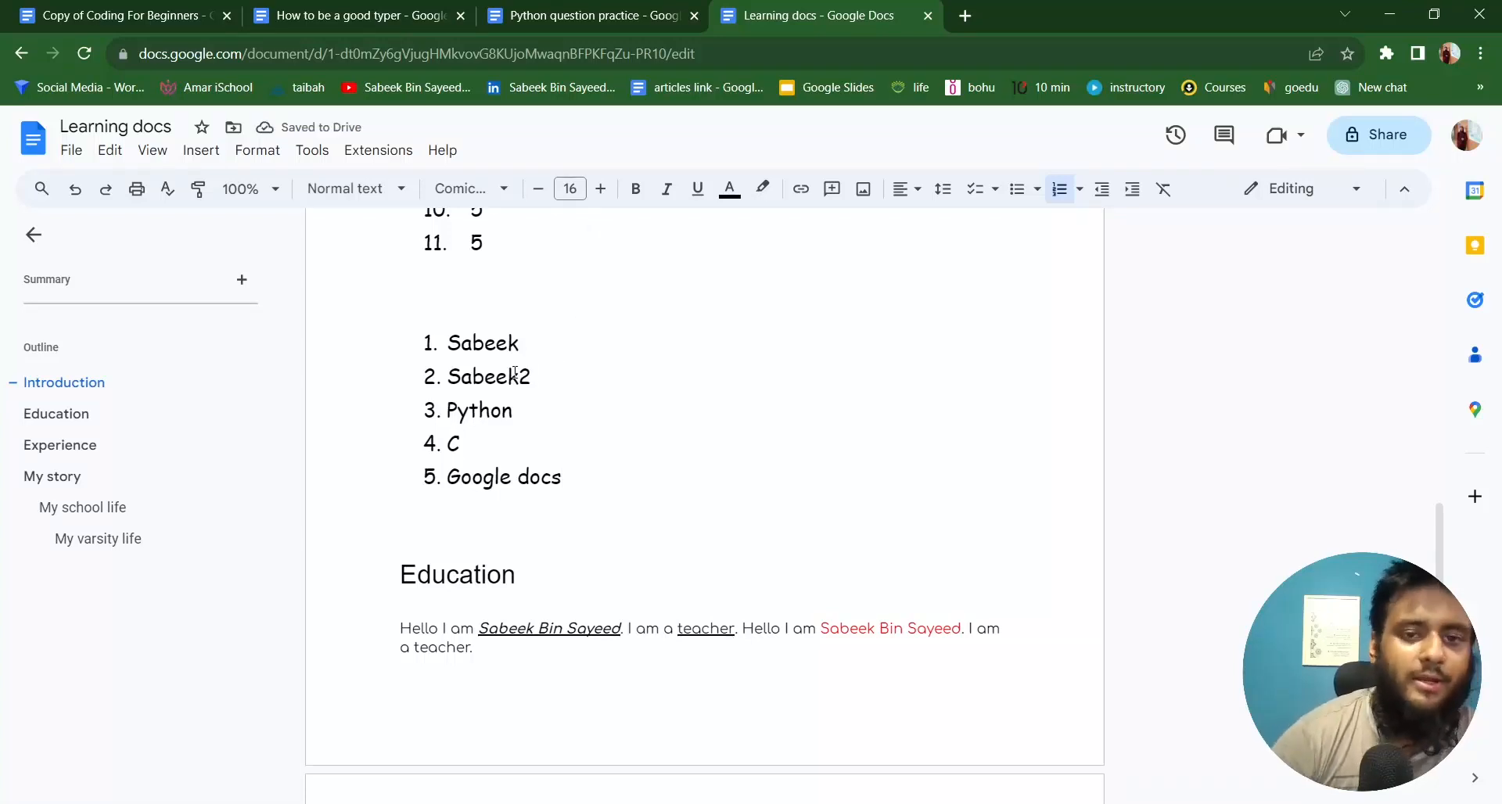
scroll(515, 373, down, 1)
key(Return)
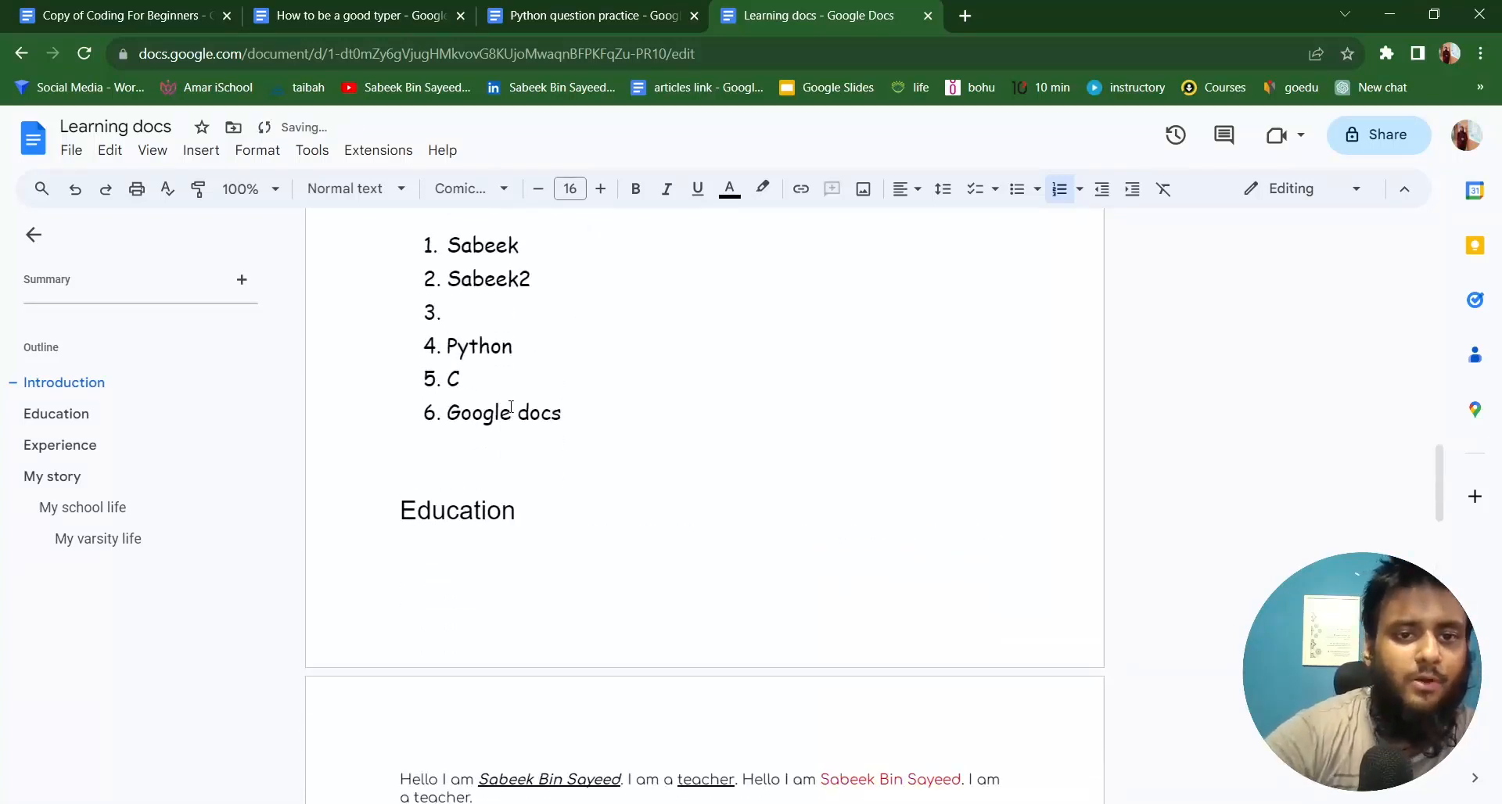
key(BackSpace)
key(BackSpace)
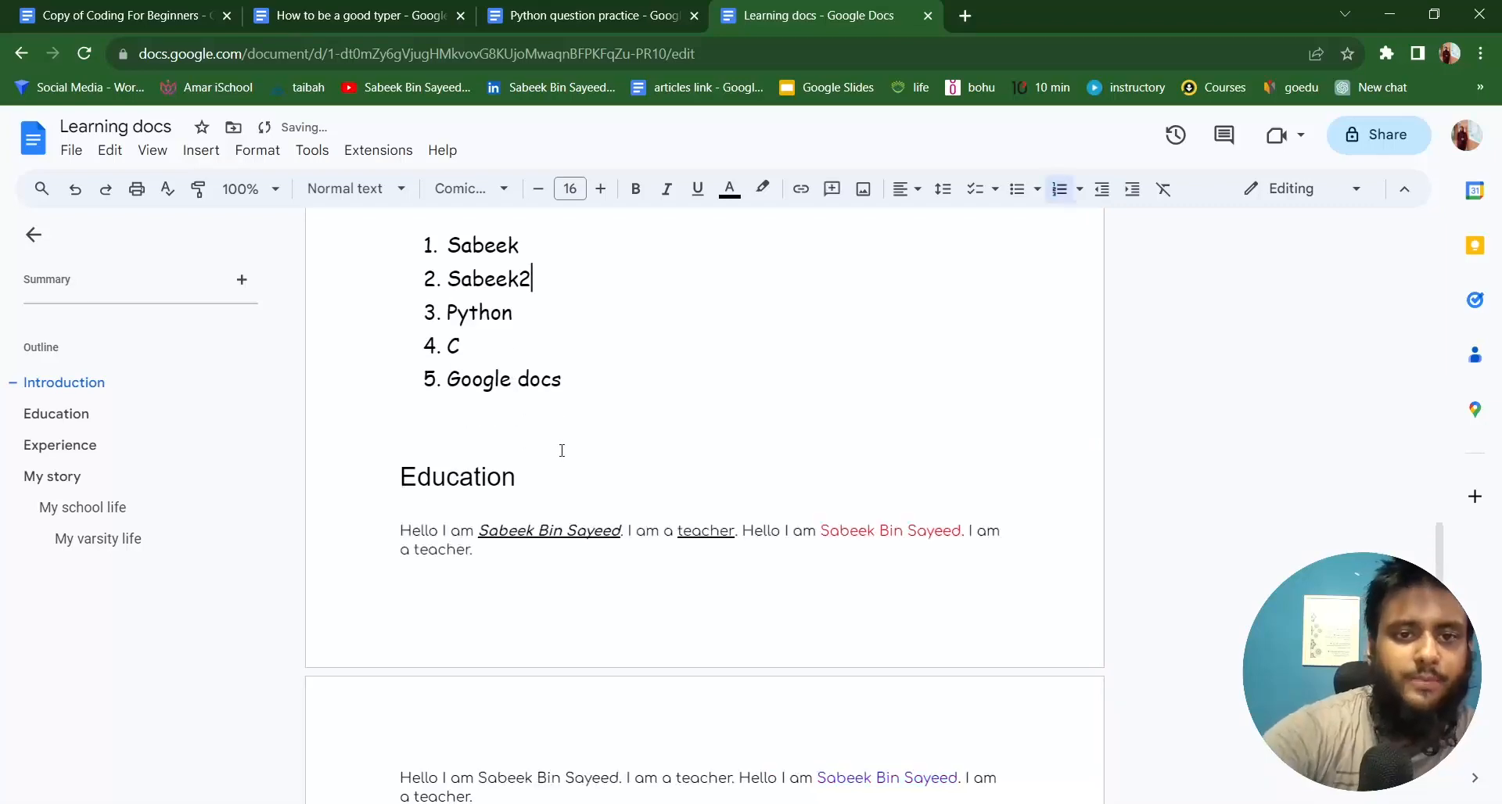
Remove the automatic numbering from the five-item list above "Education" and number its lines manually from "1." to "5.".
drag(564, 383, 423, 260)
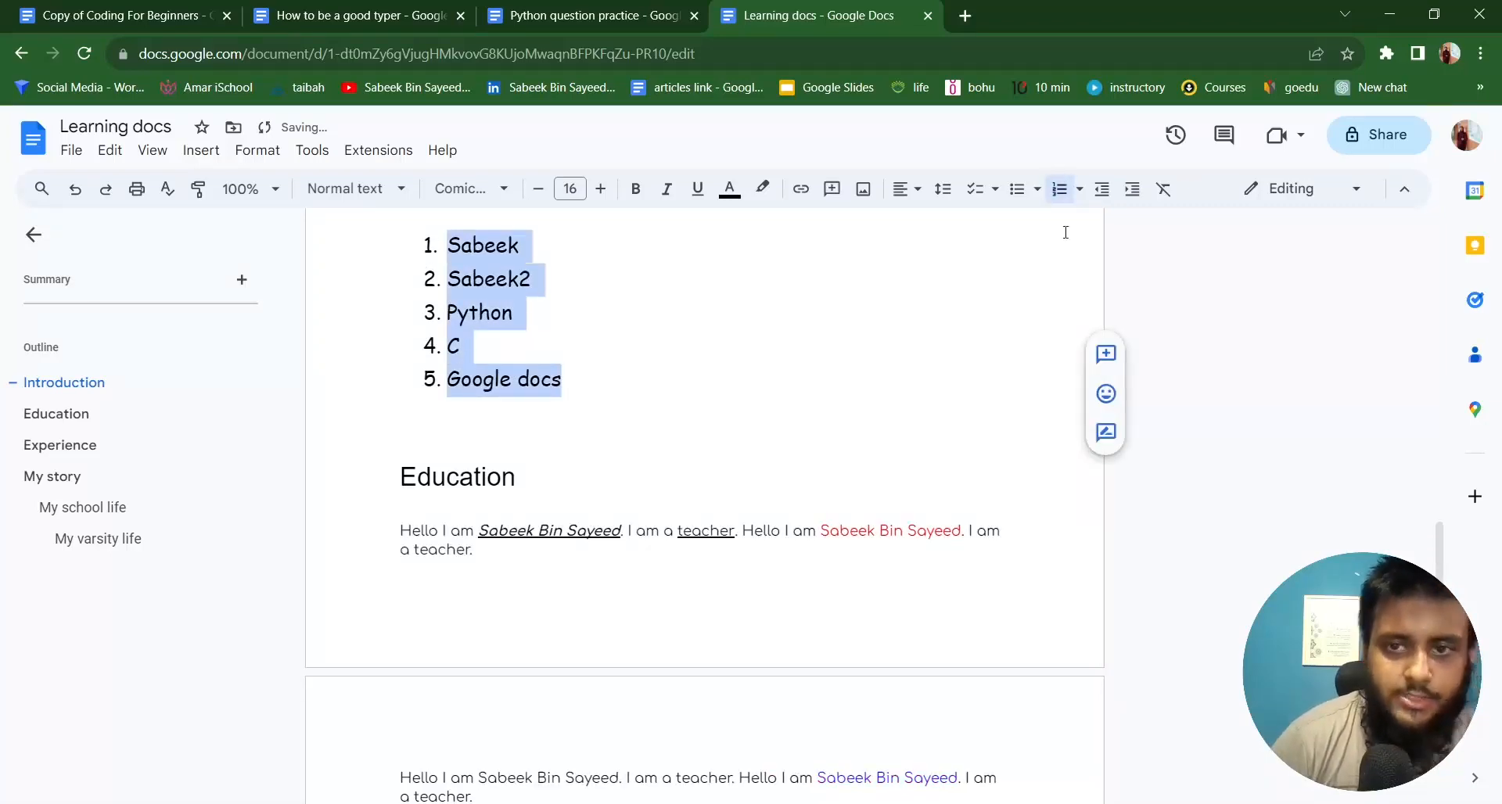
click(1059, 188)
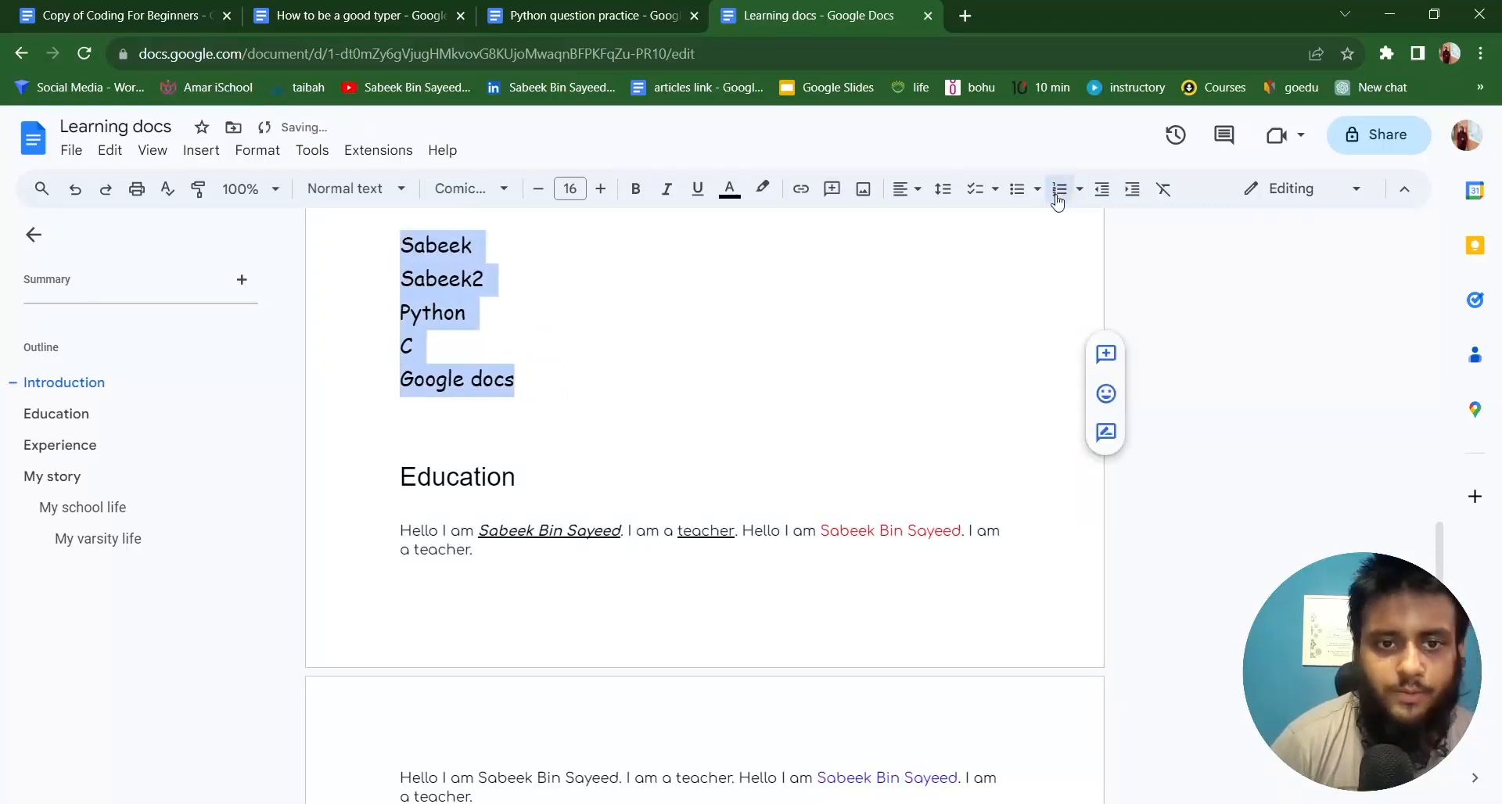
click(396, 252)
text(1.)
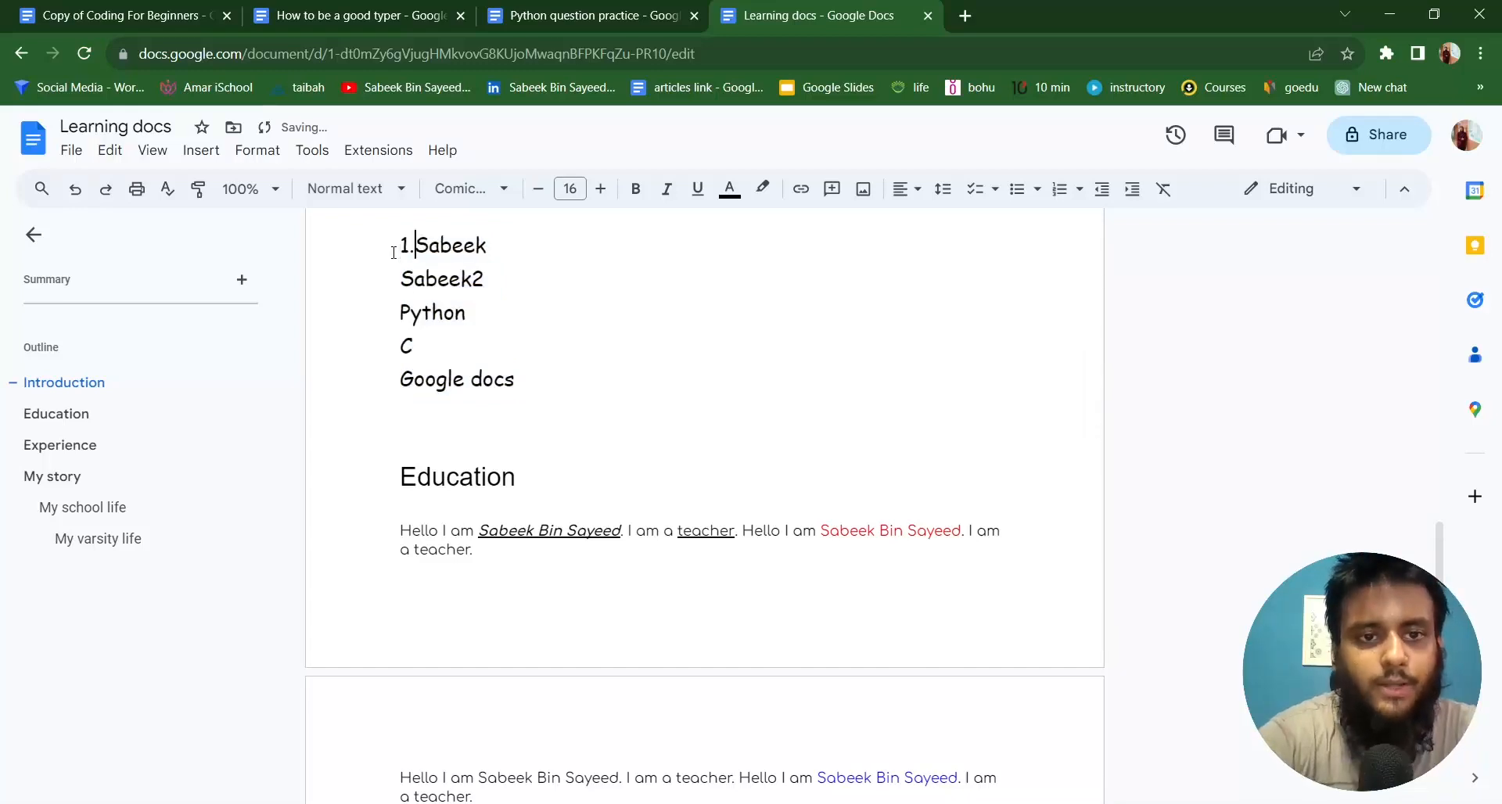
key(Down)
key(Home)
text(2.)
key(Down)
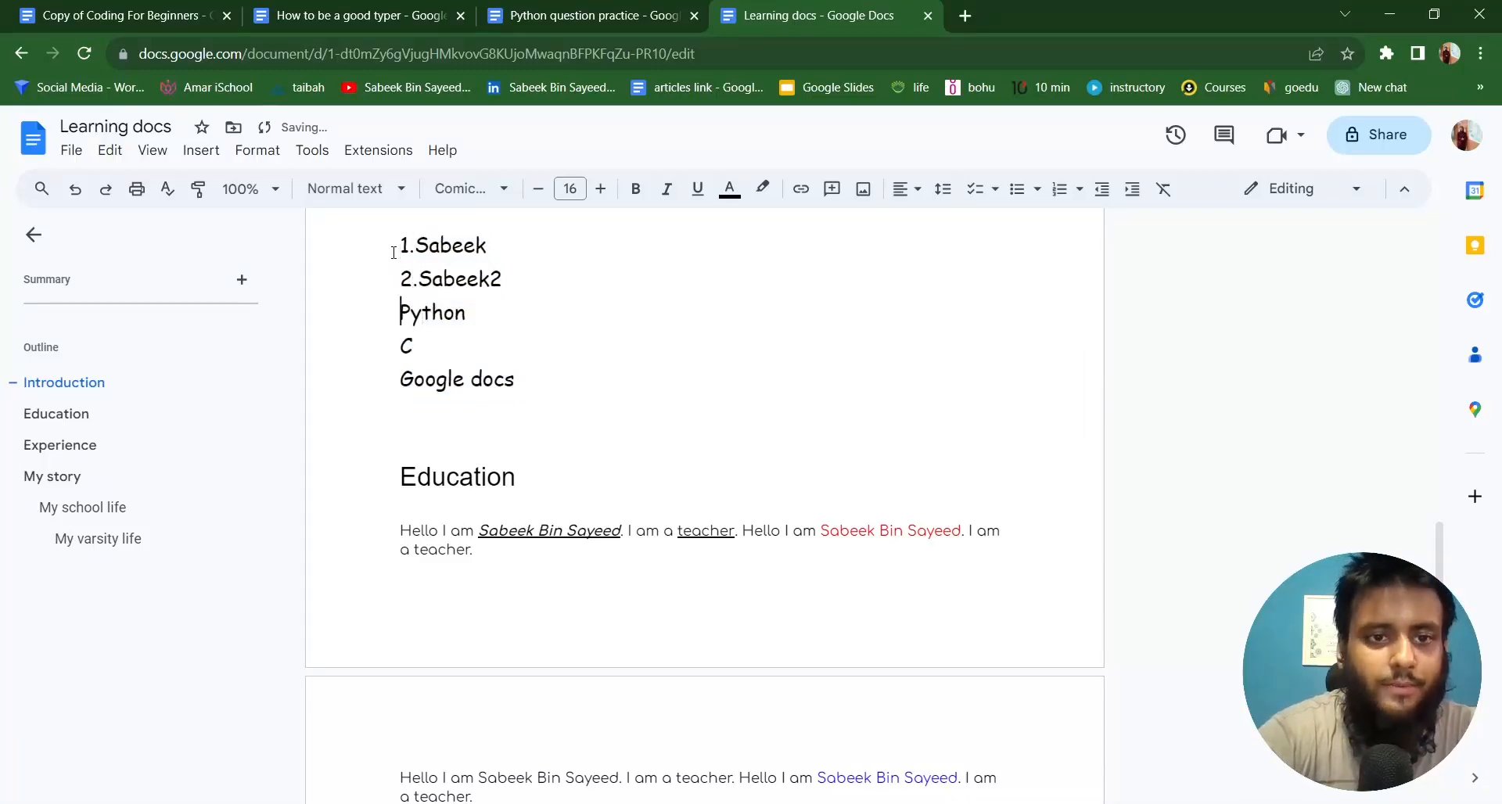
text(3.)
key(Down)
text(4.C )
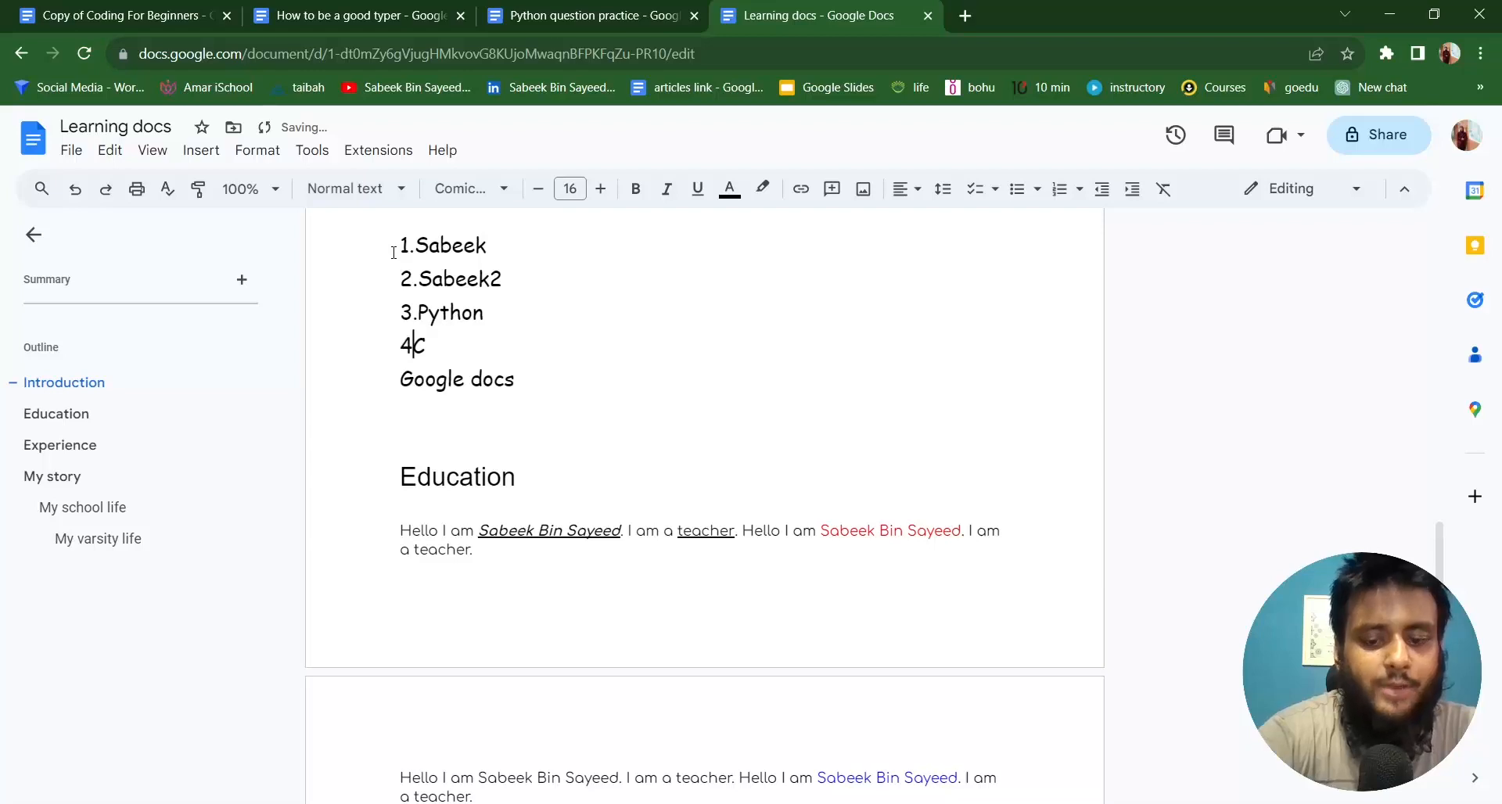
text(5.)
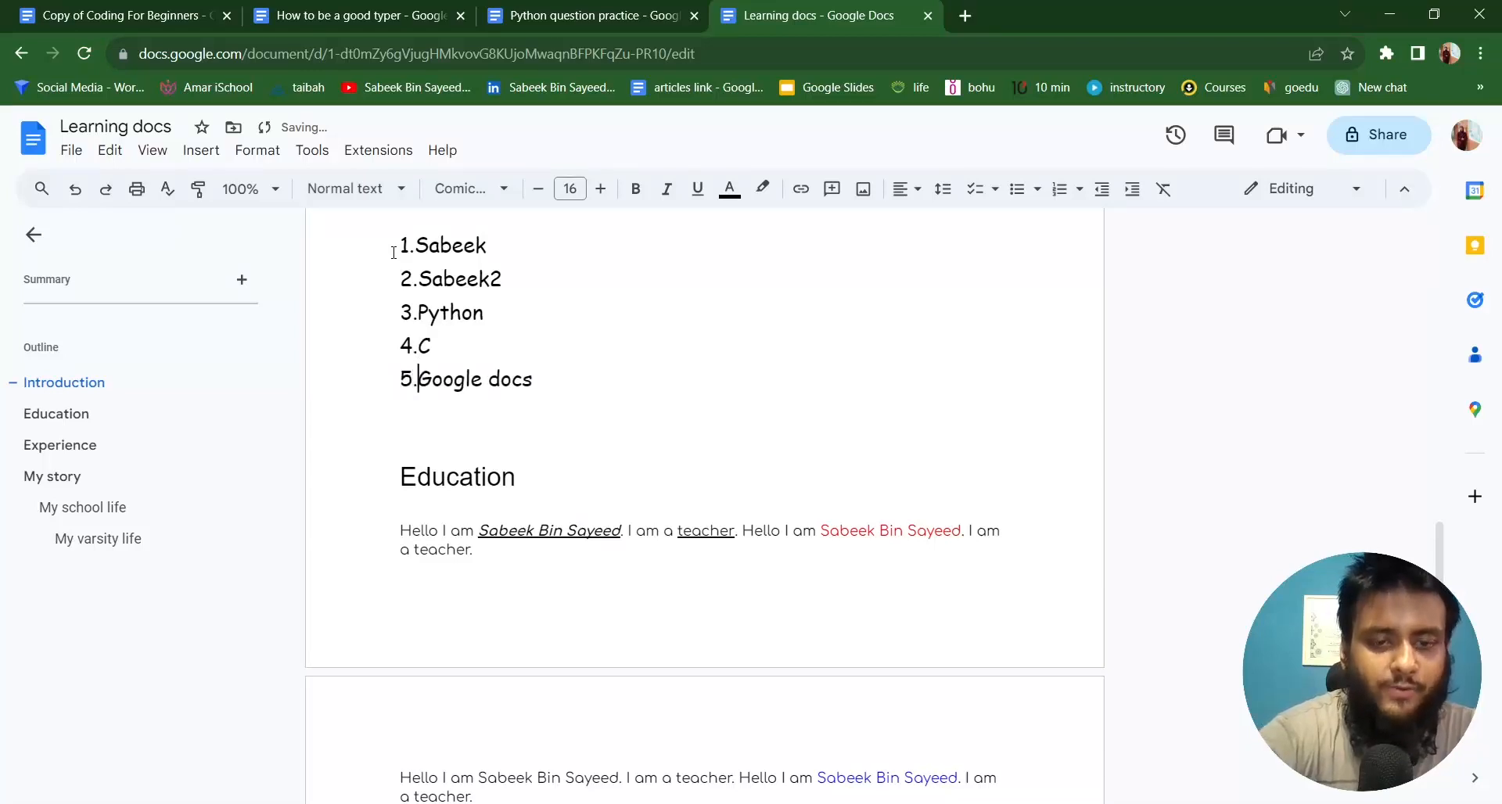
Insert a new line containing only "2." after the first line of the manually numbered list.
click(520, 234)
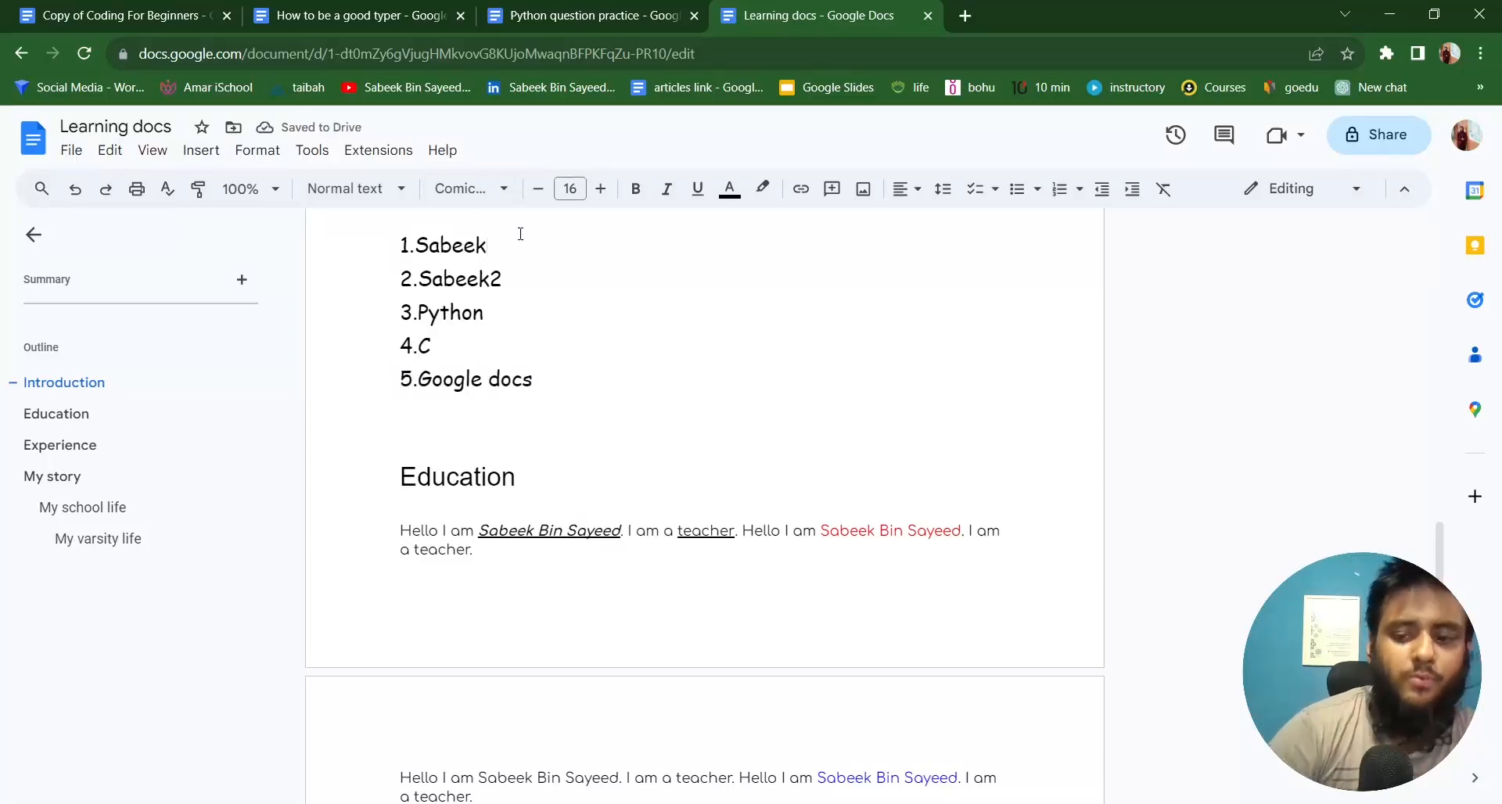
key(Return)
text(2.)
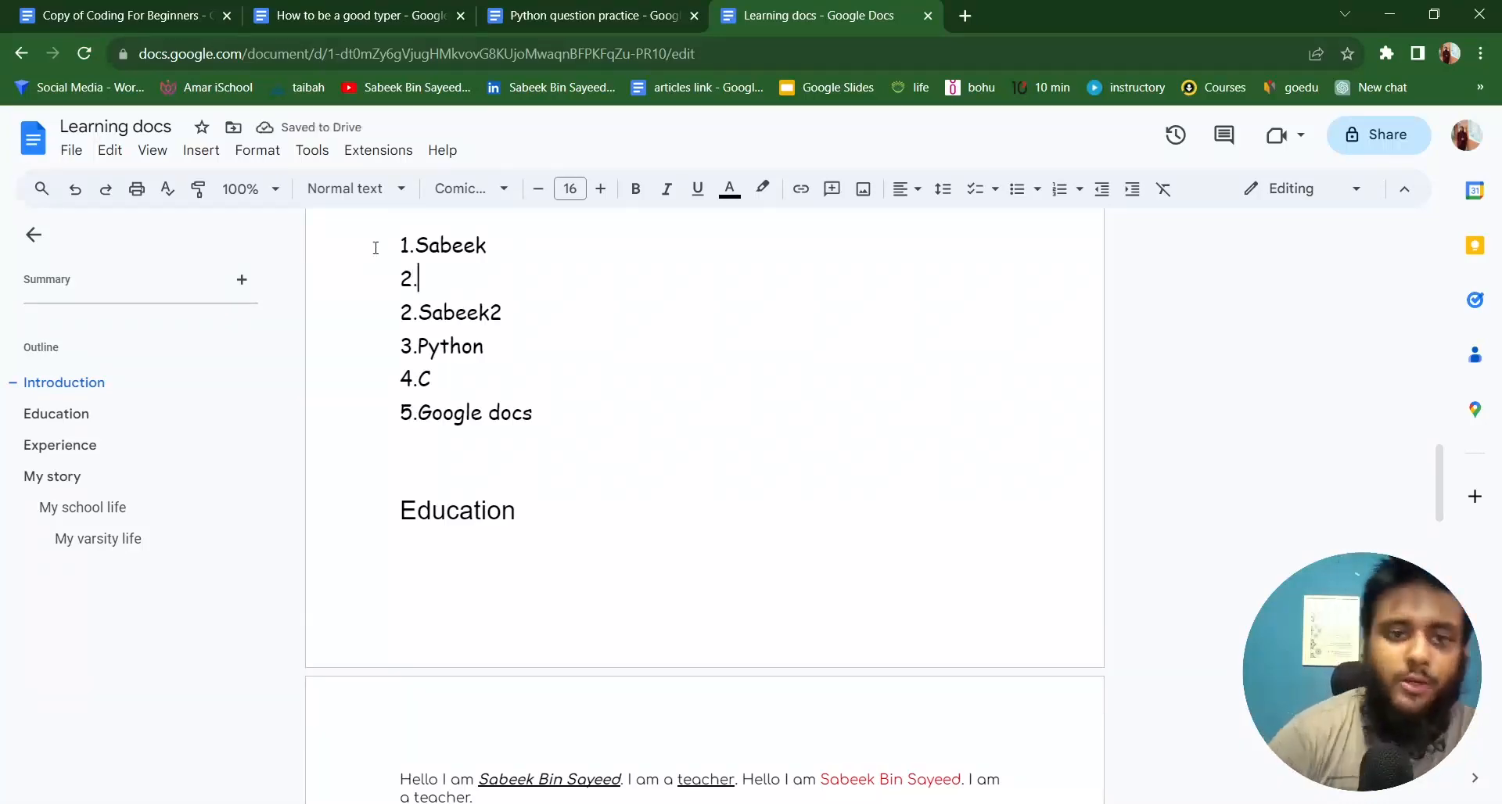
Create a new blank document and return to the "Learning docs" document.
scroll(486, 540, down, 1)
scroll(469, 526, up, 3)
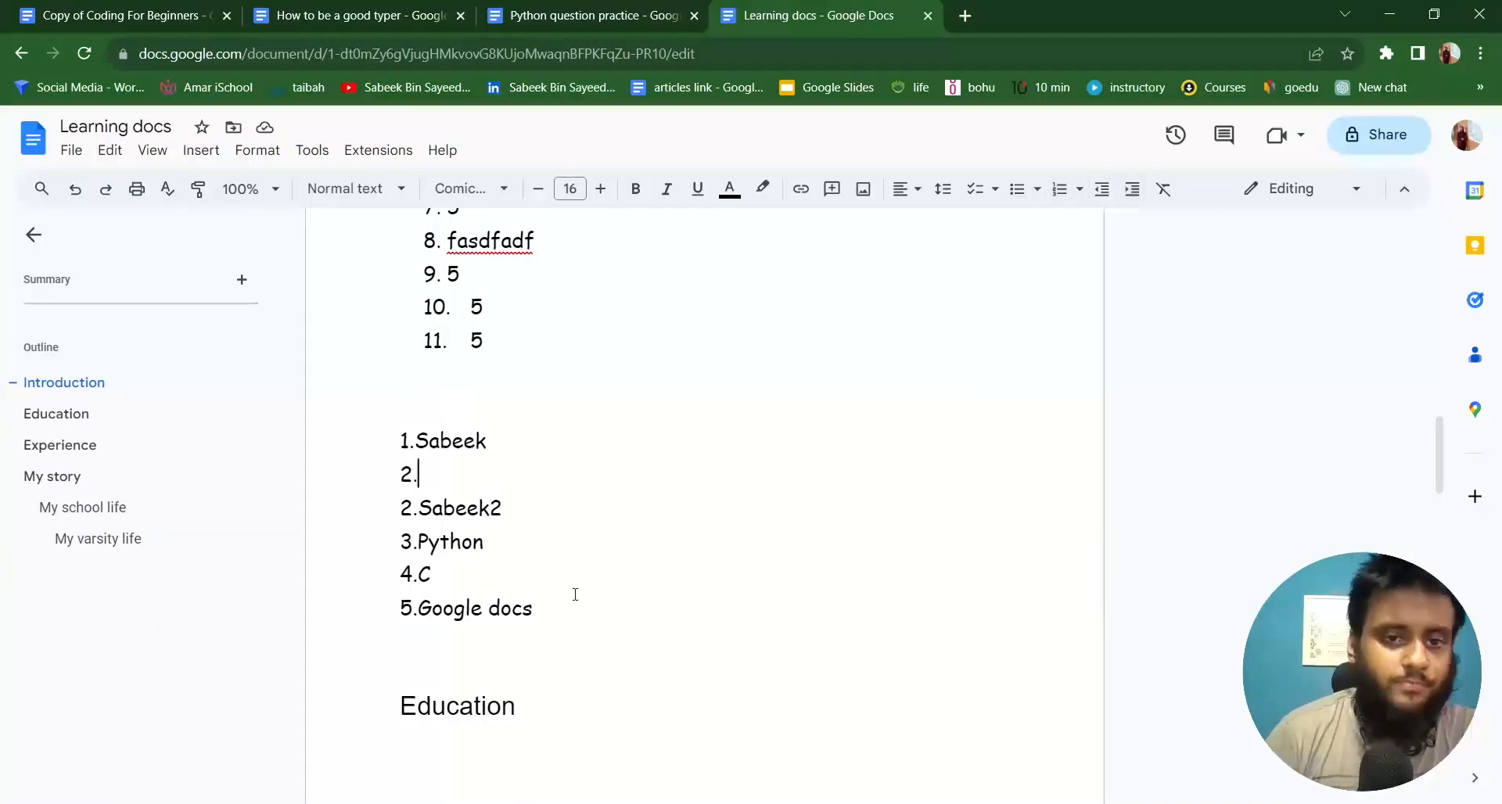
scroll(576, 596, up, 5)
scroll(576, 596, up, 10)
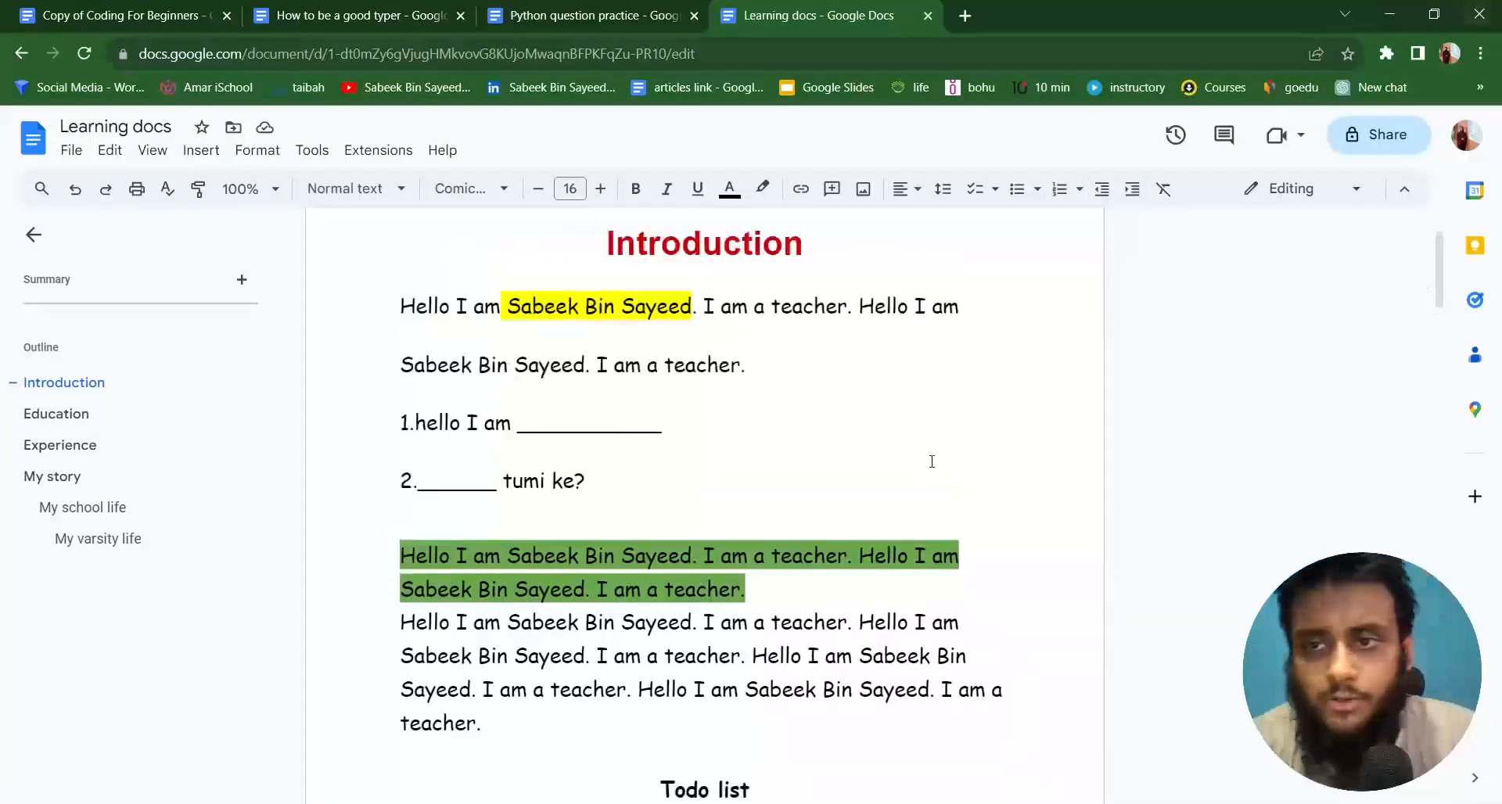
click(70, 151)
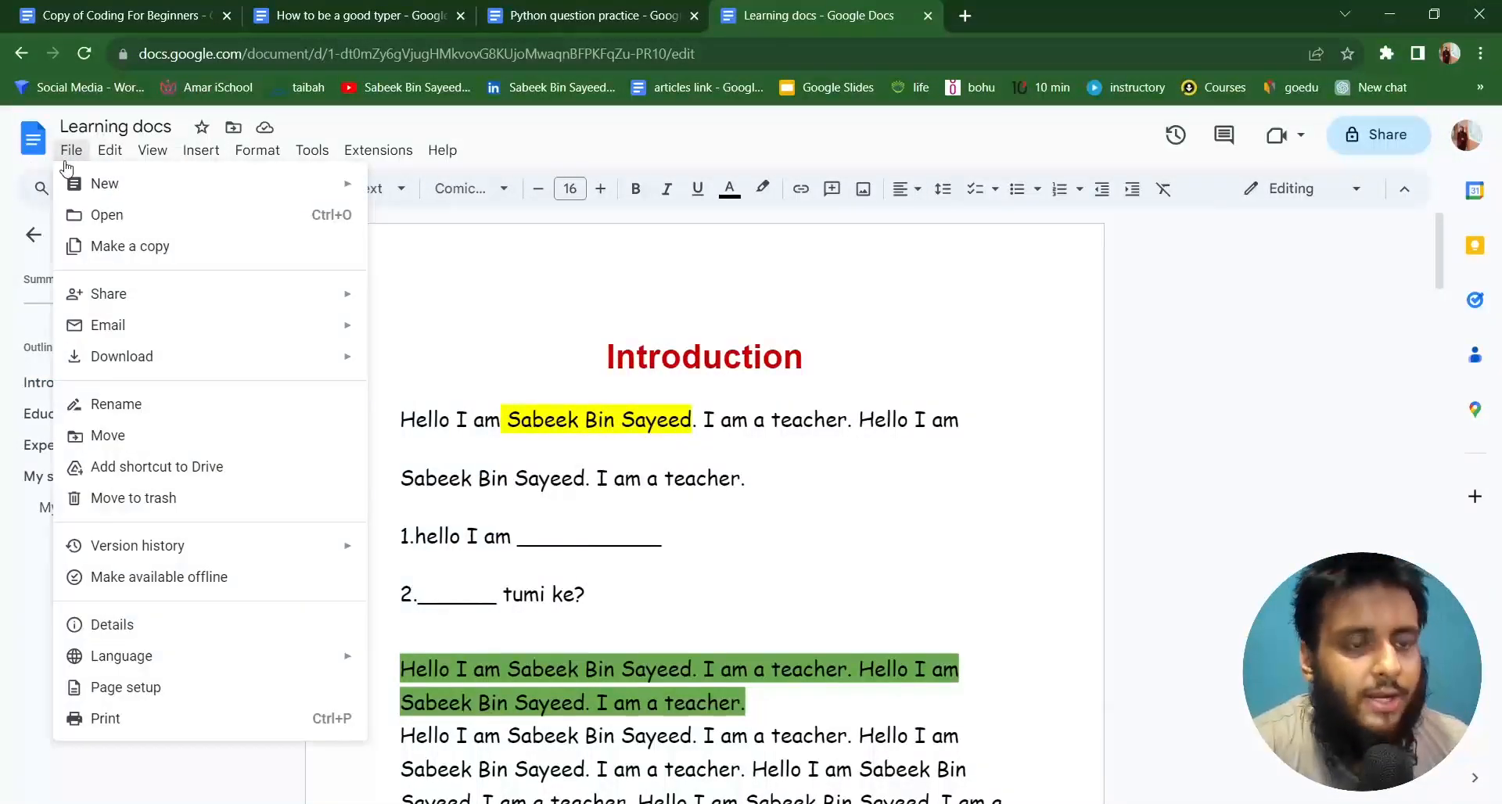
mouse_move(116, 195)
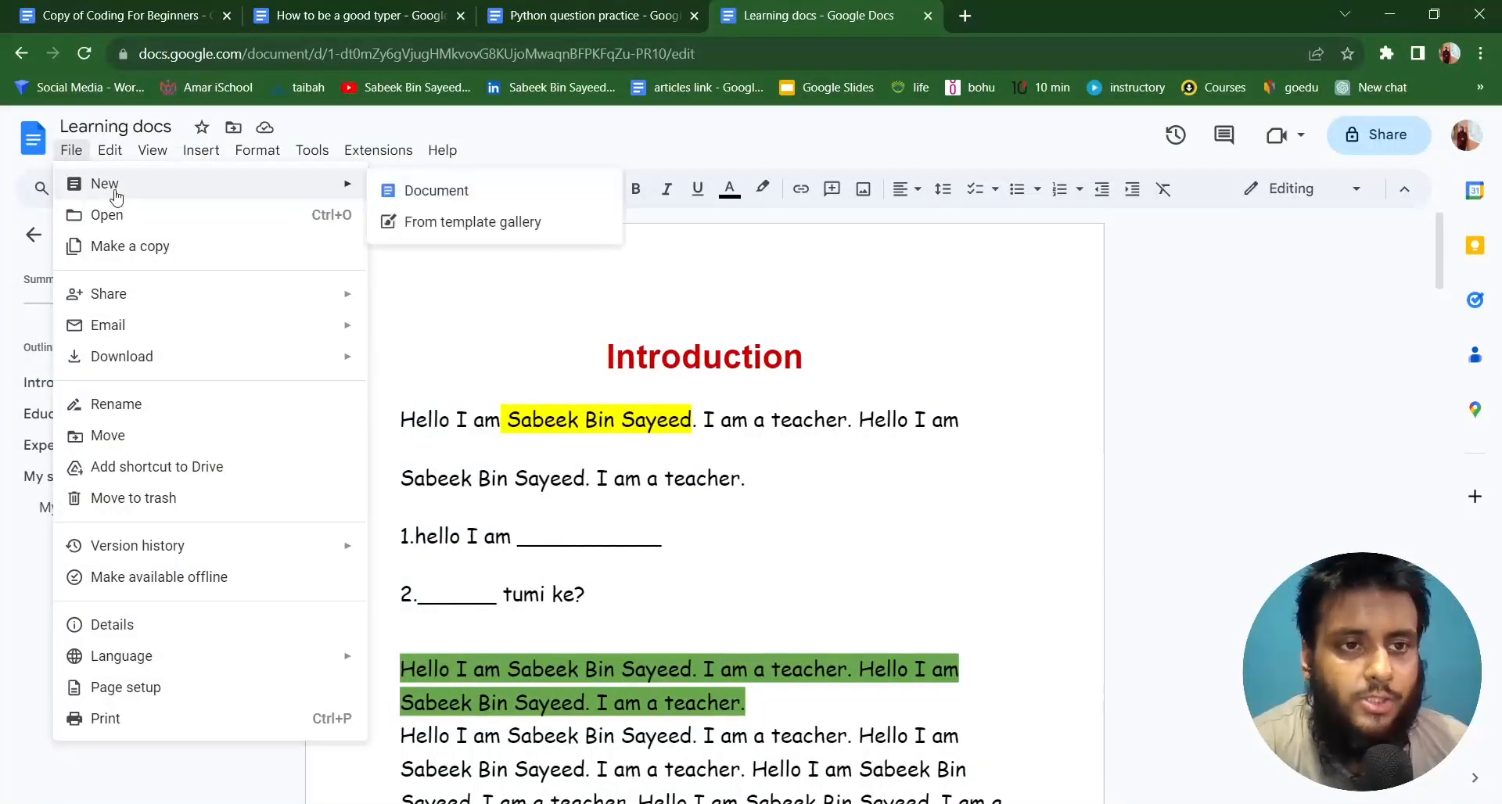
click(537, 191)
click(767, 7)
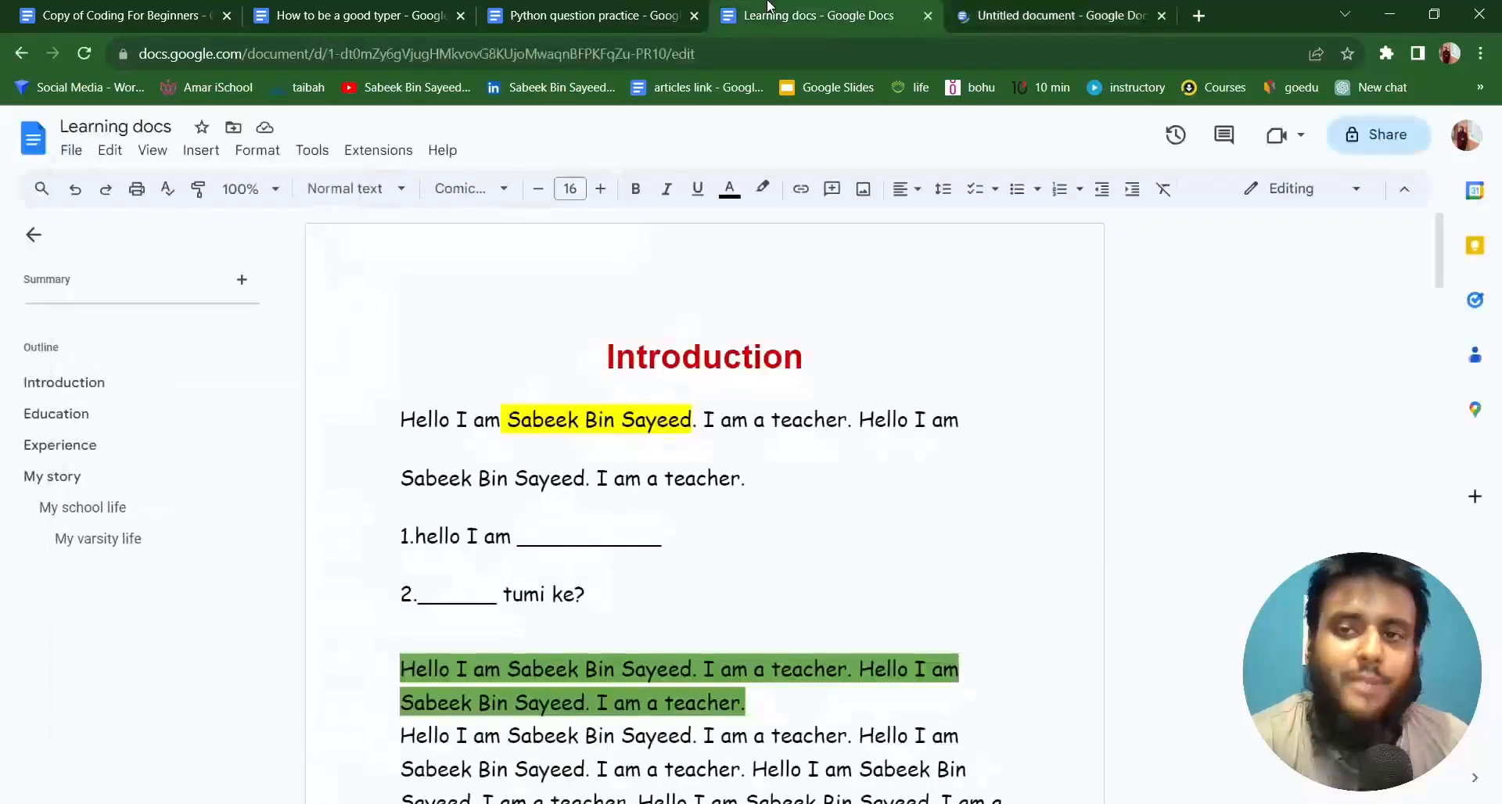
click(72, 150)
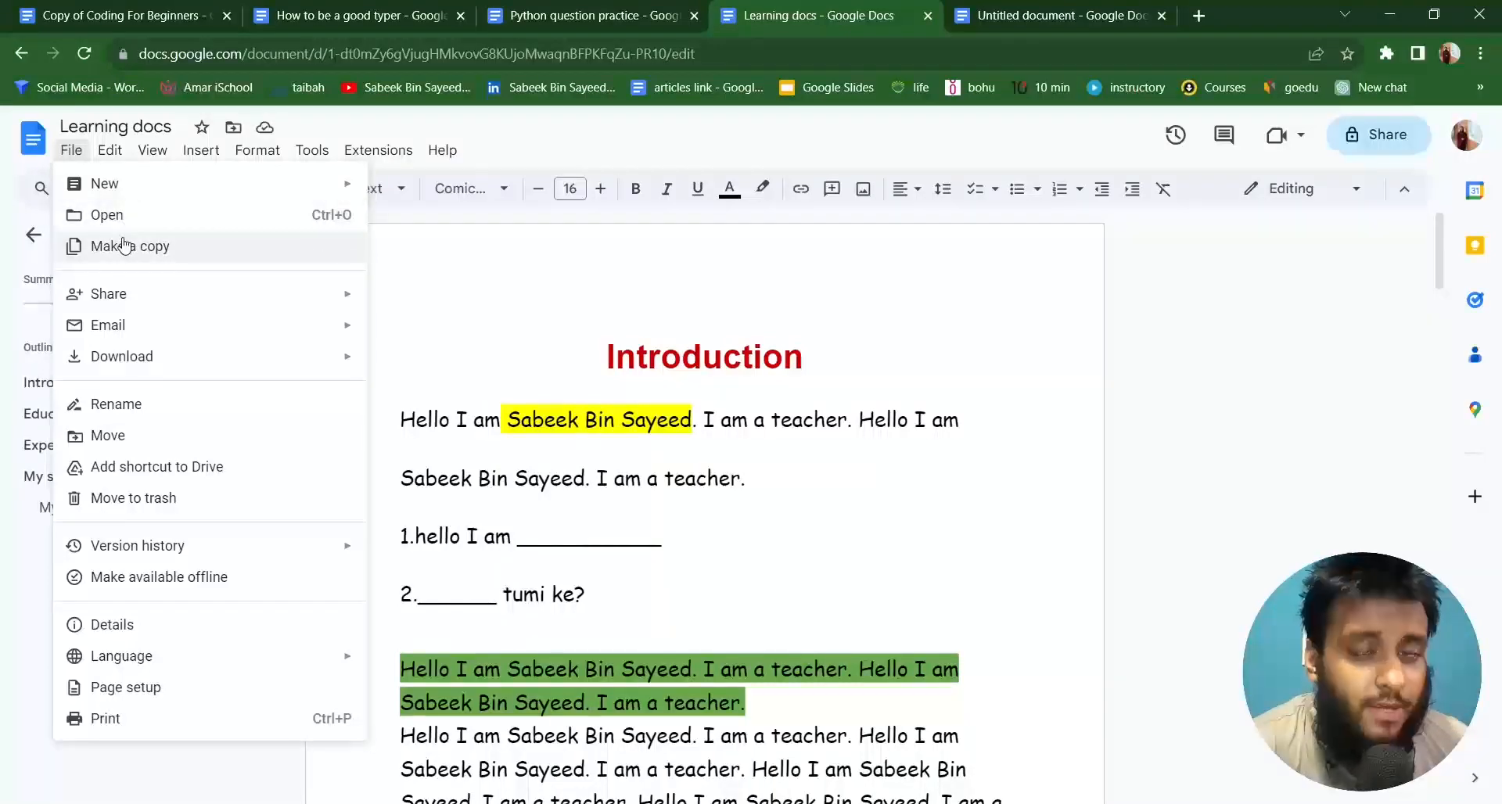
click(722, 445)
scroll(723, 445, down, 20)
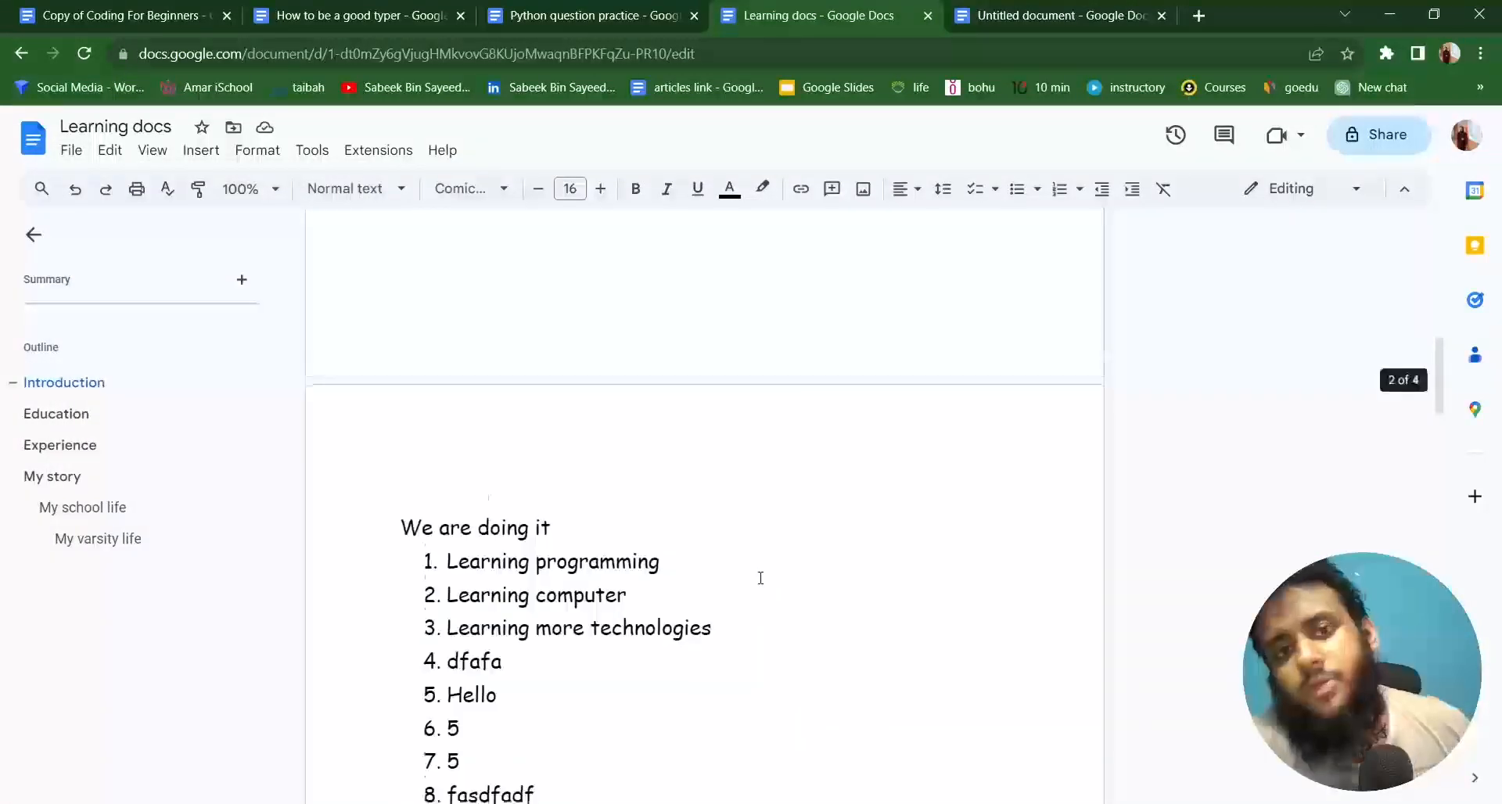
scroll(518, 733, up, 20)
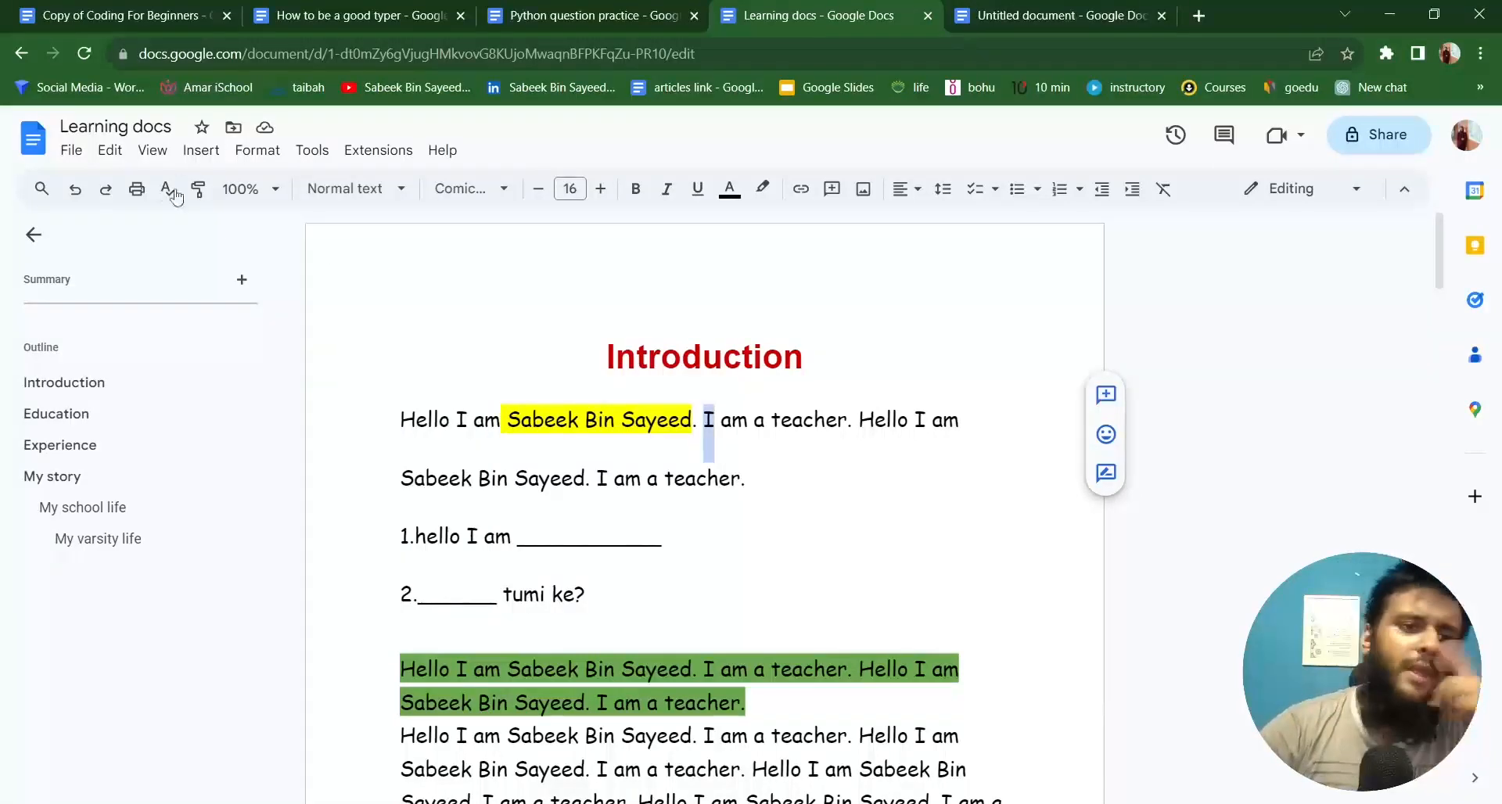
Make a copy of the "Learning docs" document under the suggested name.
click(74, 152)
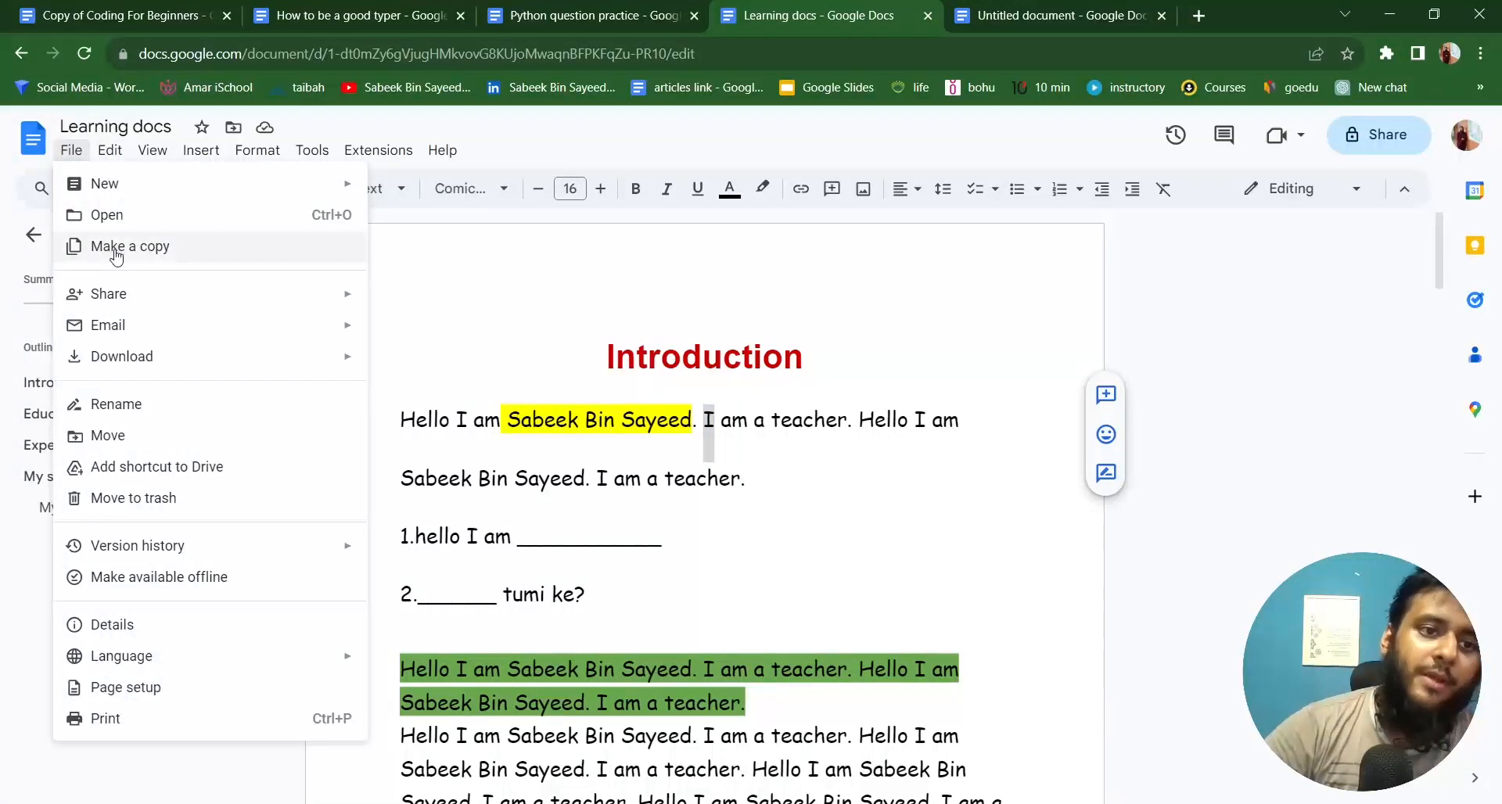
click(110, 247)
click(817, 622)
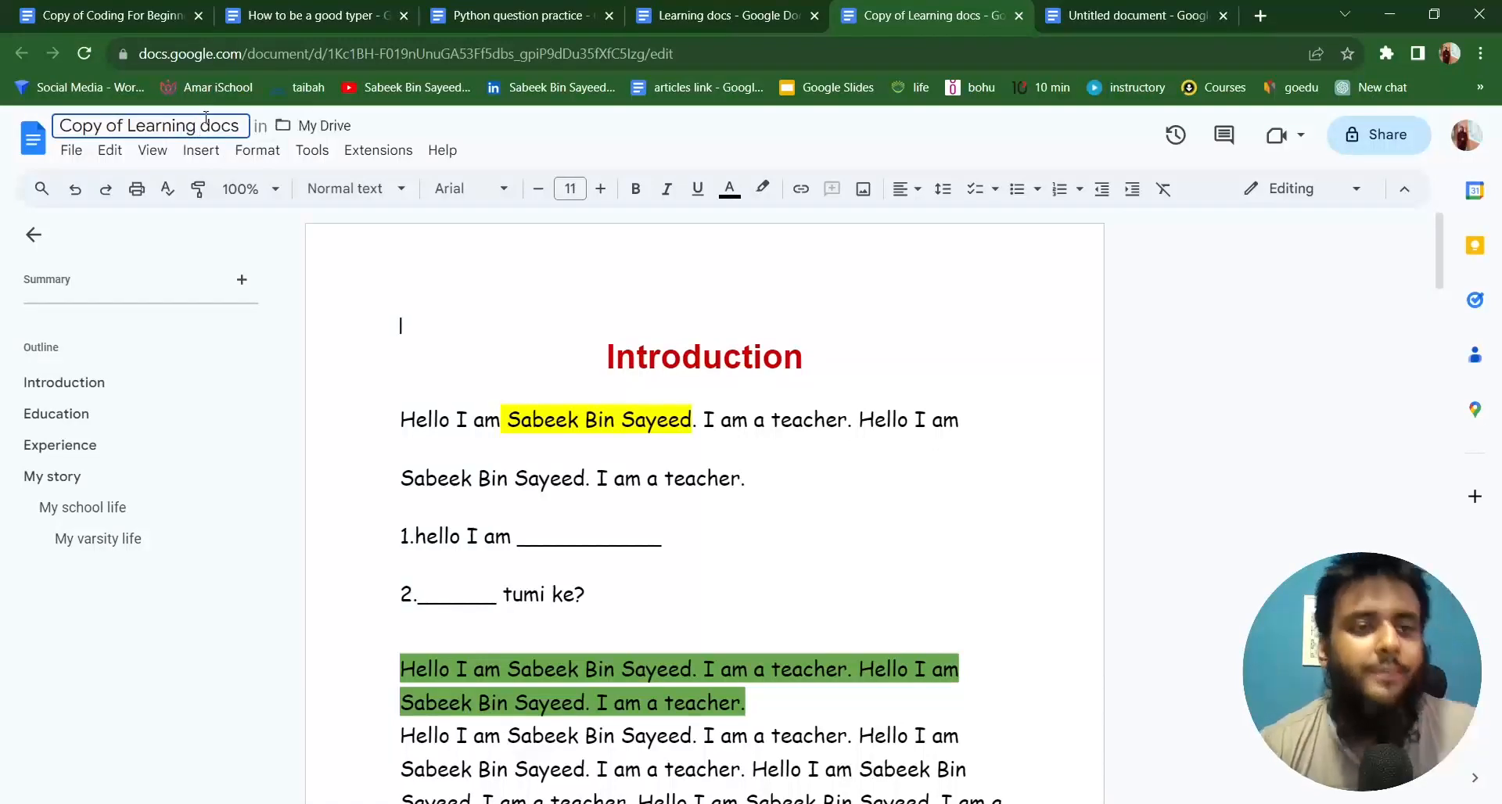
Rename the copied document "learning2" and return to the original "Learning docs" document.
drag(238, 125, 56, 142)
text(learning)
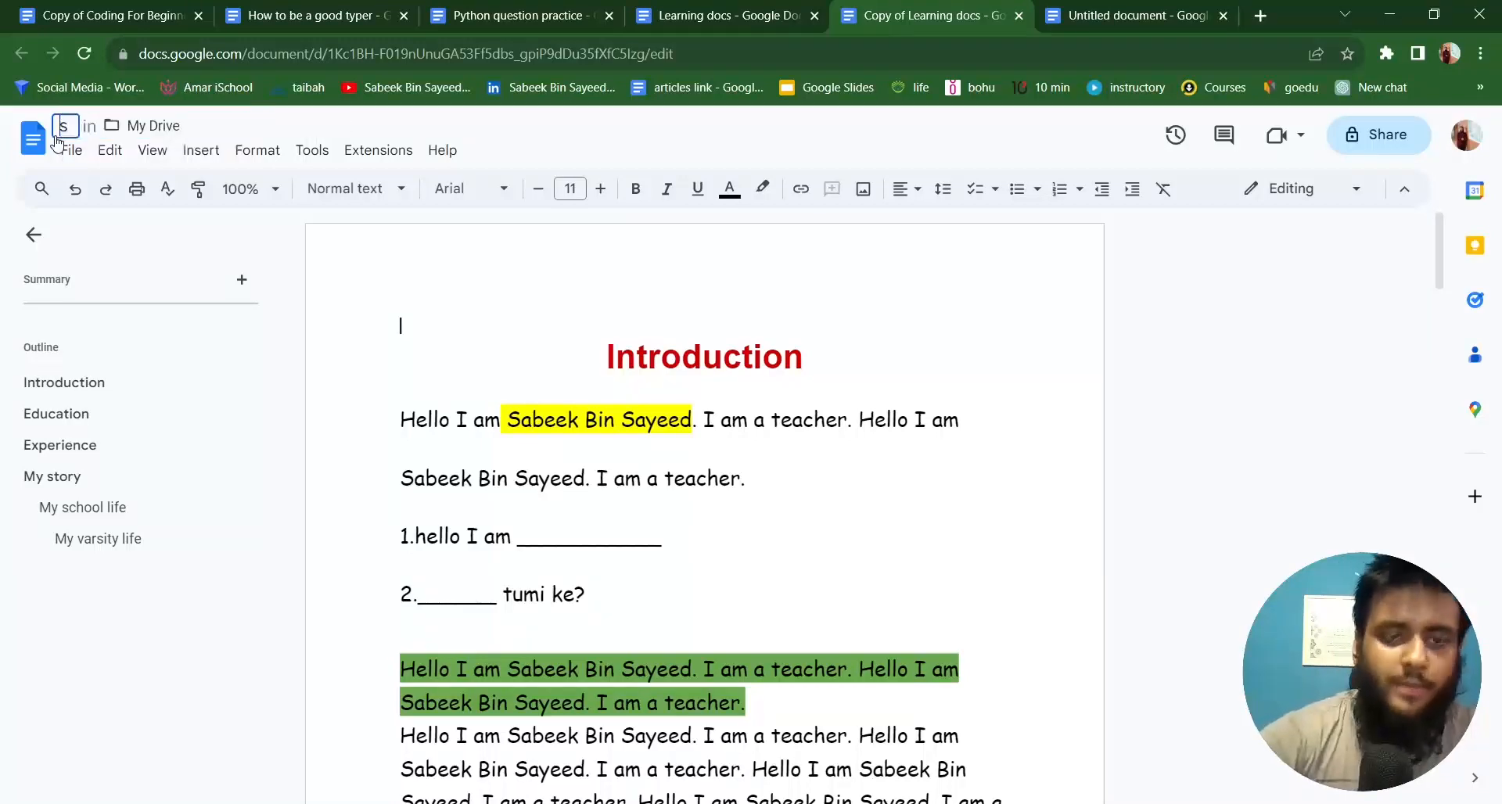
text(1)
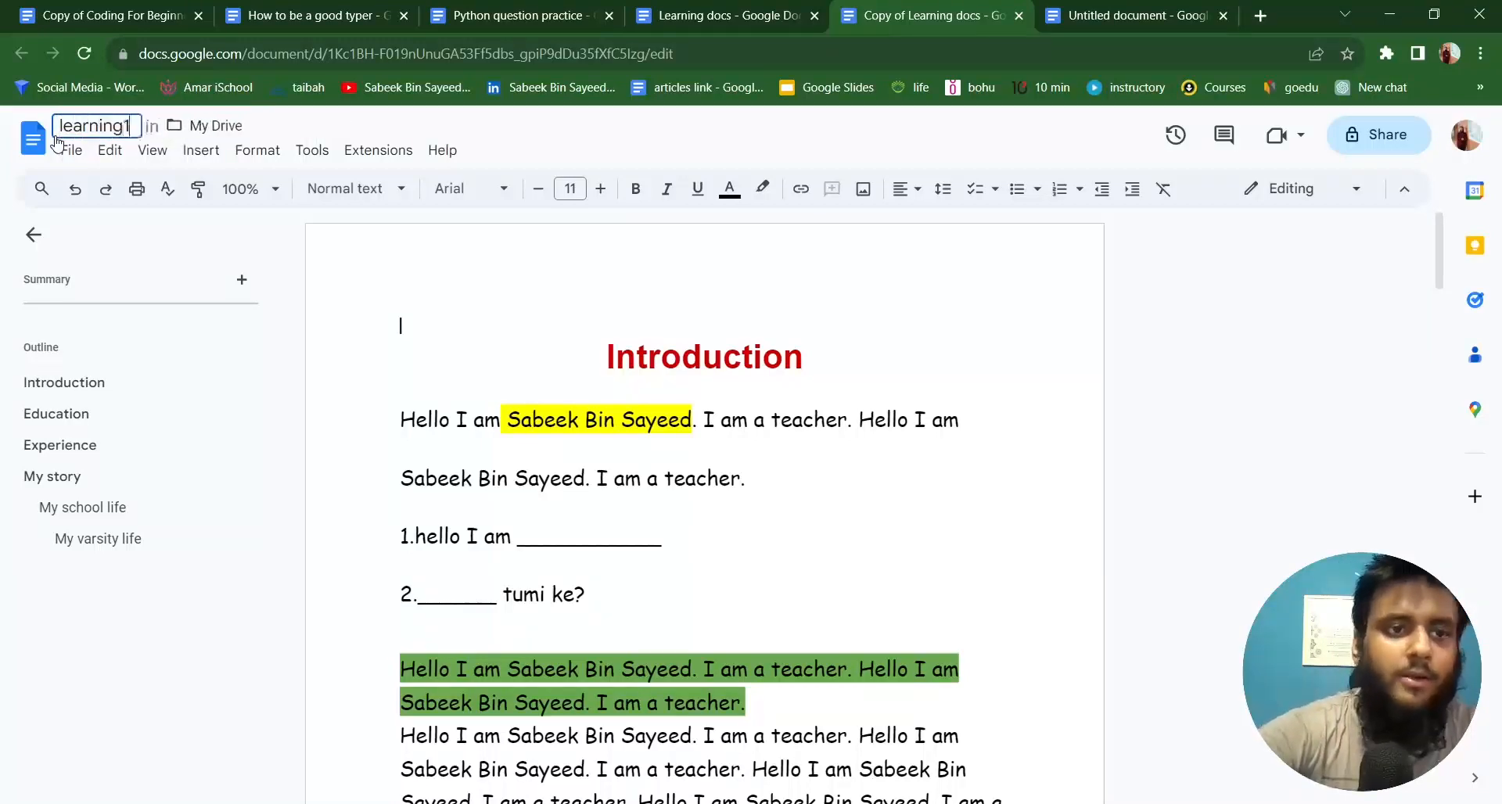
key(BackSpace)
text(2)
key(Return)
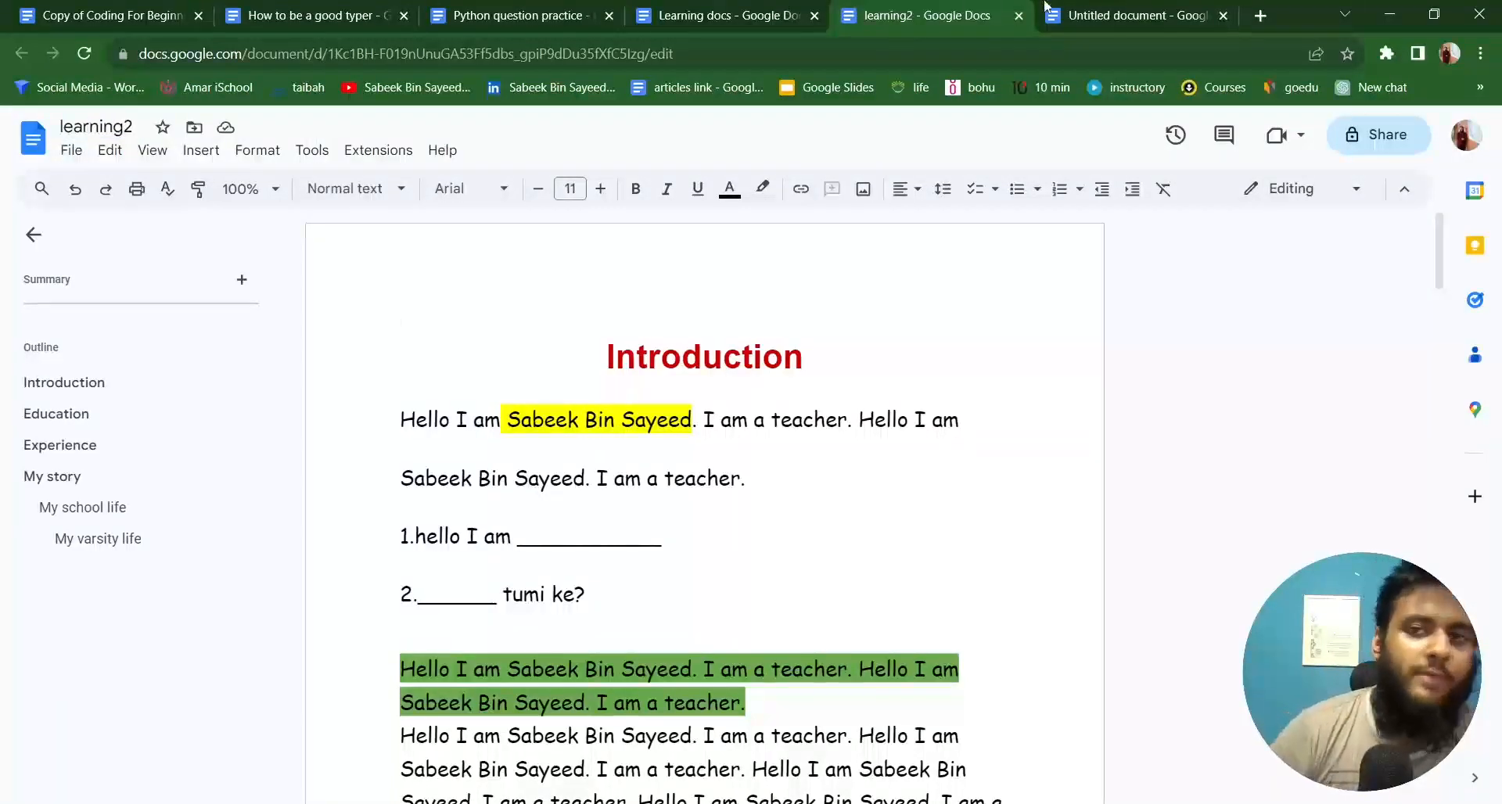
click(812, 7)
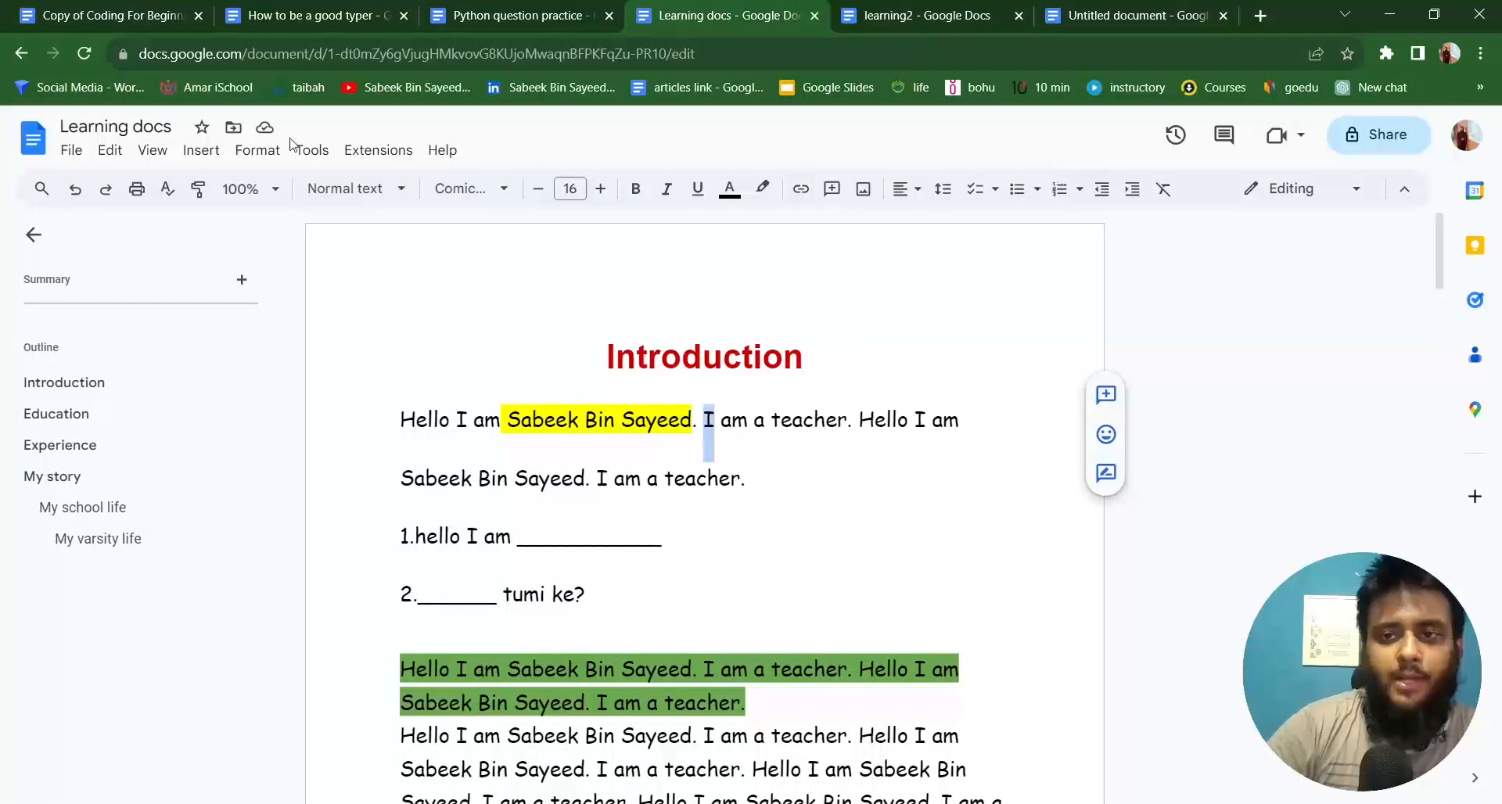
click(76, 155)
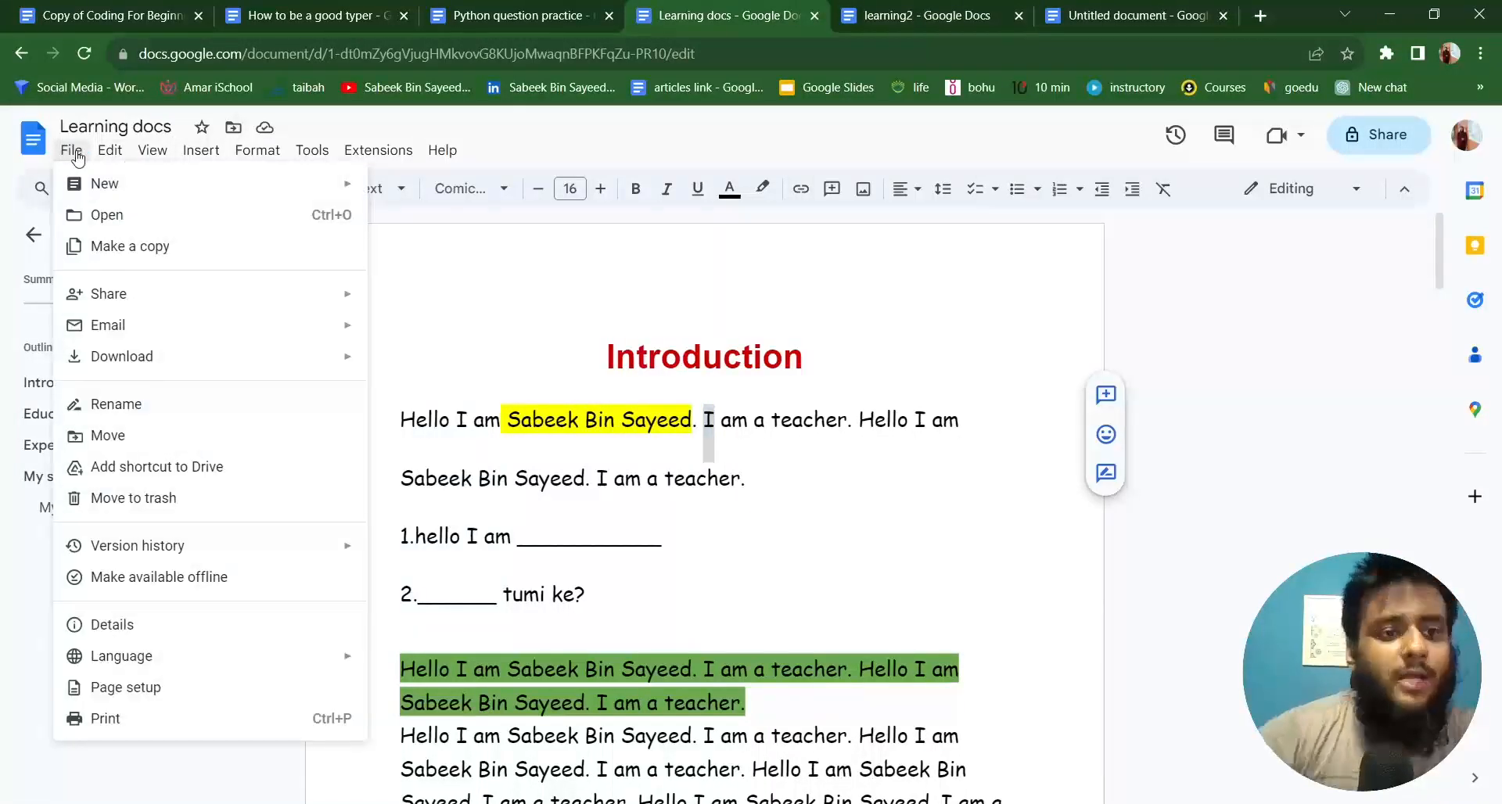
mouse_move(212, 313)
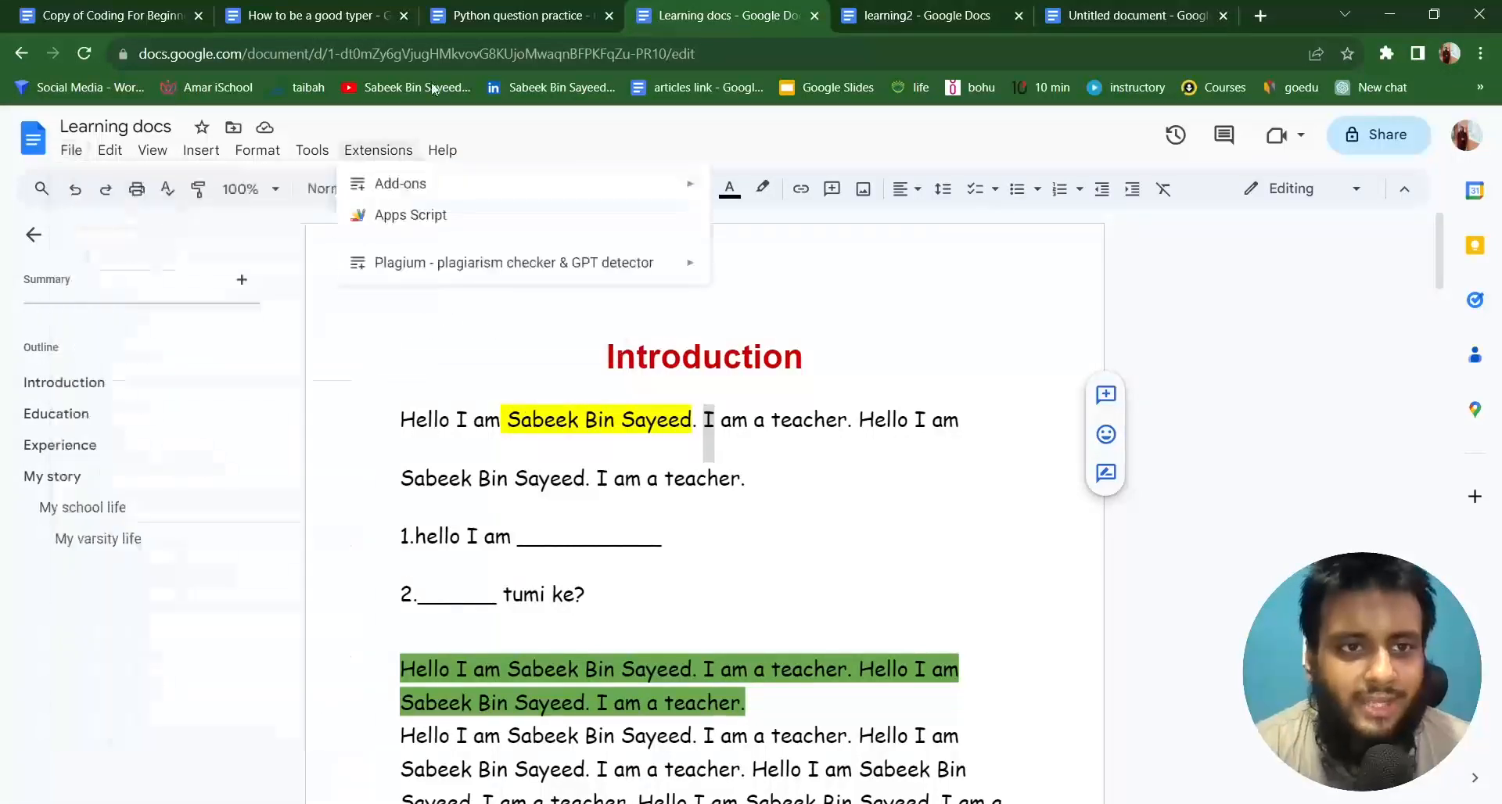
click(838, 53)
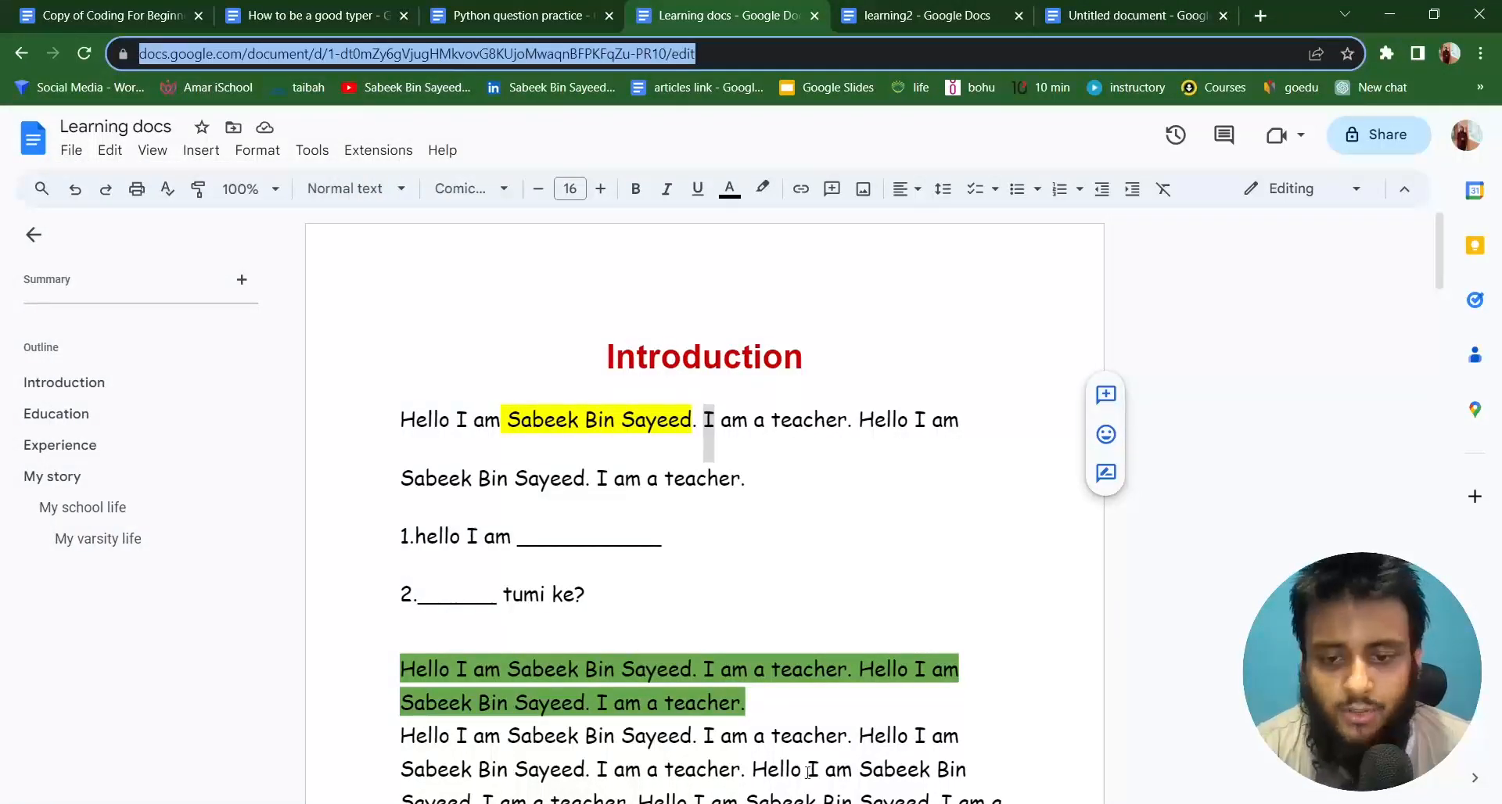
click(810, 803)
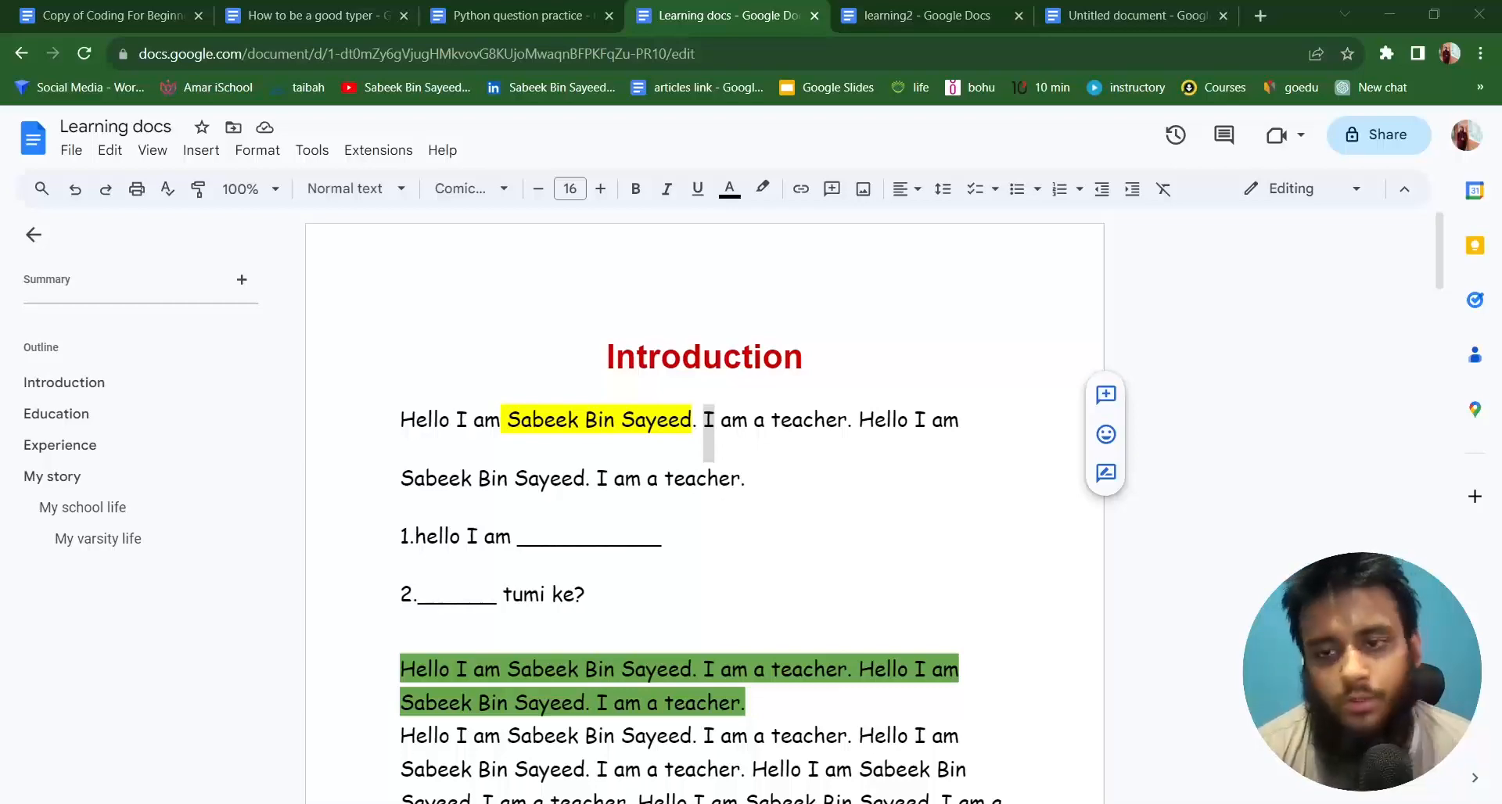
click(618, 54)
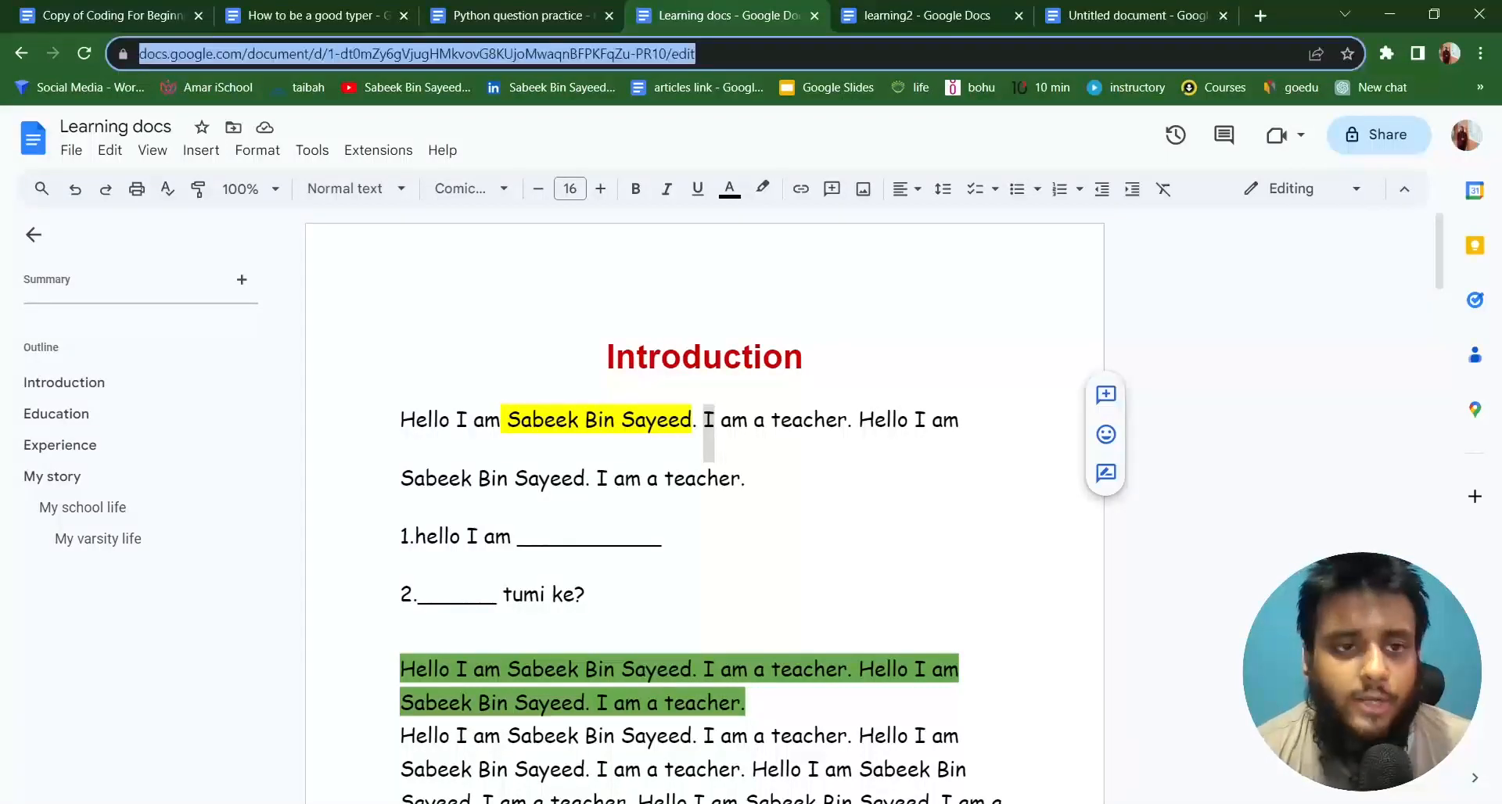
Set the general access of the "Learning docs" document to anyone with the link.
click(1406, 139)
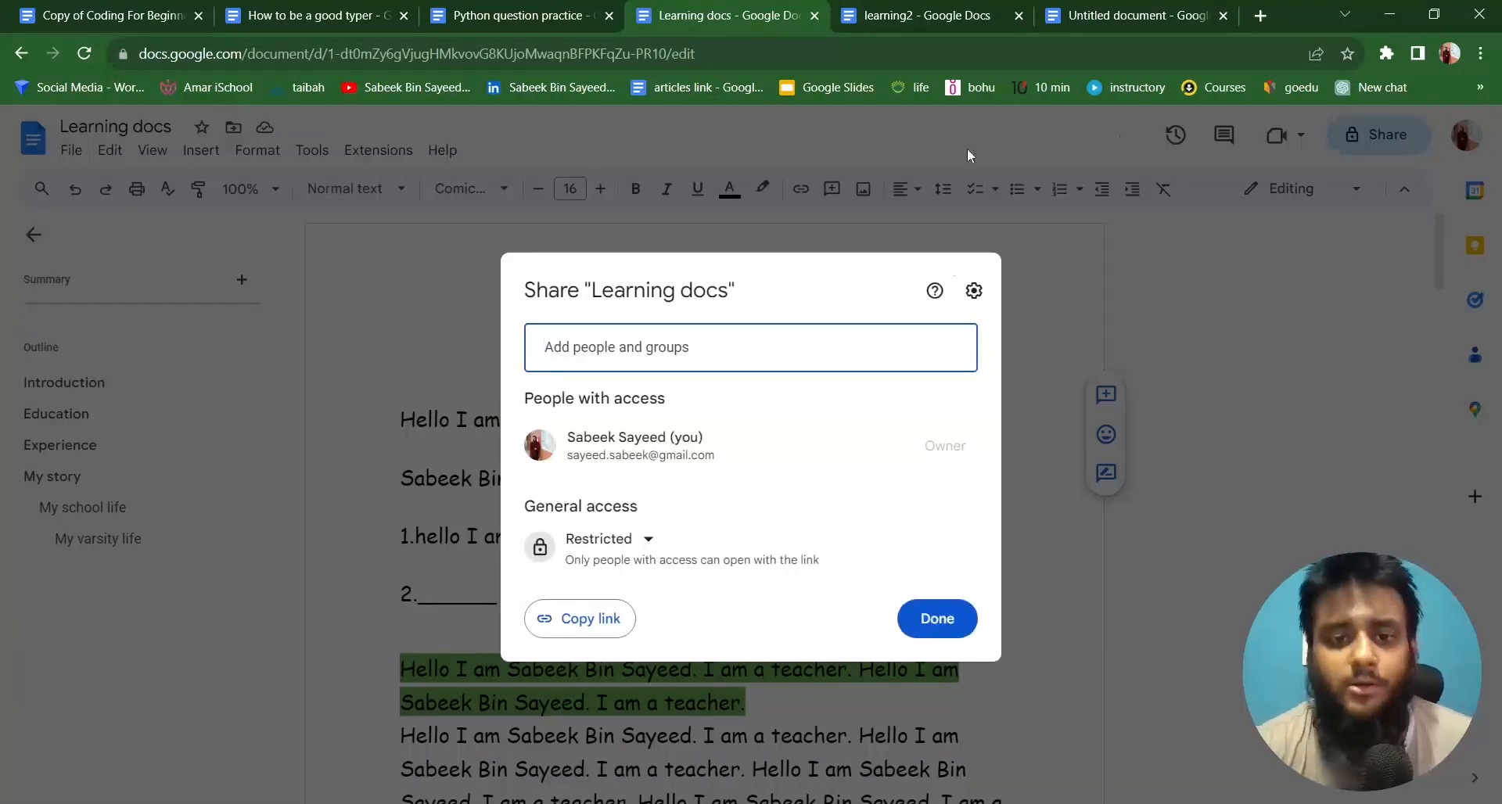
click(674, 352)
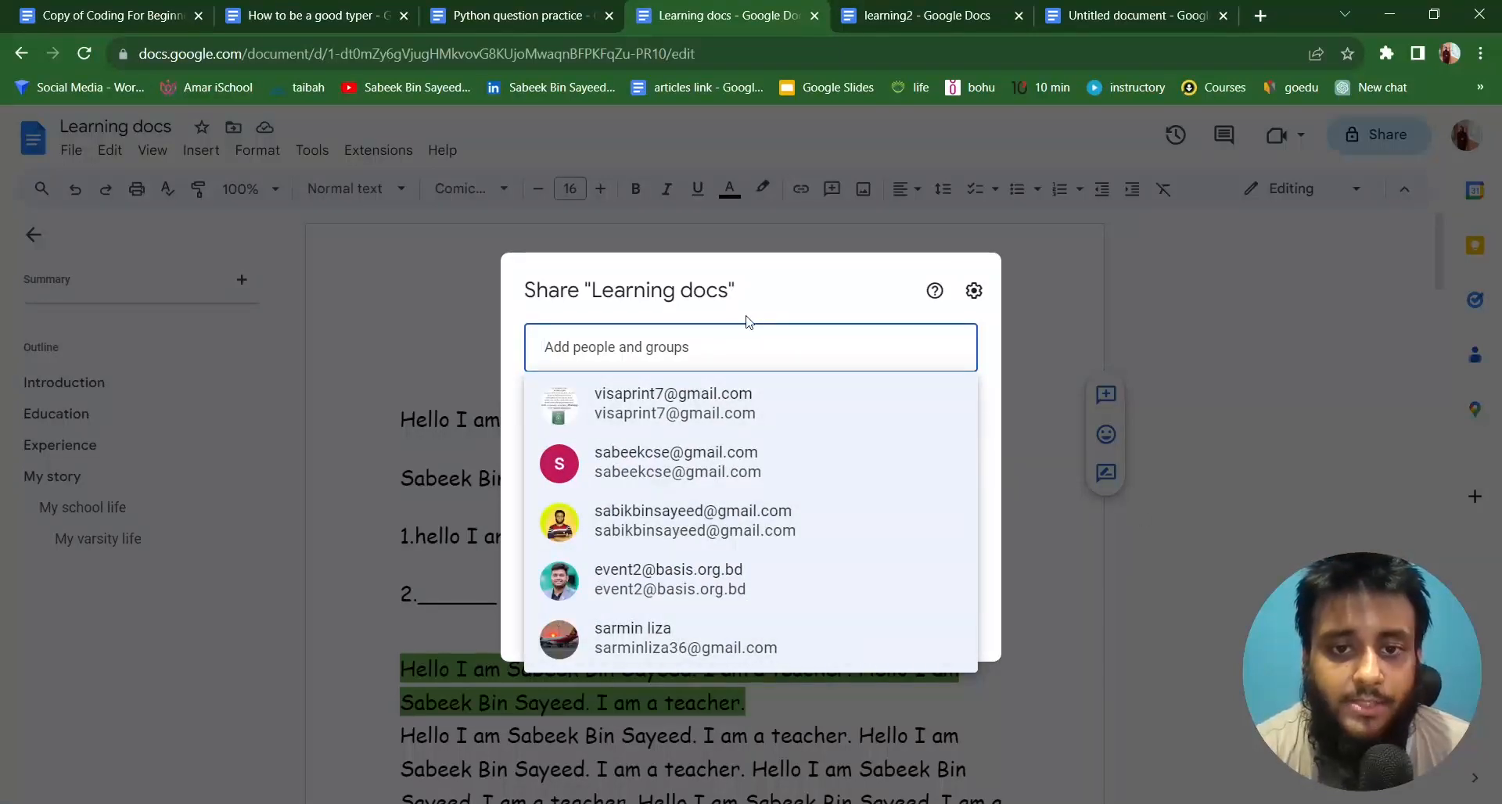
click(563, 278)
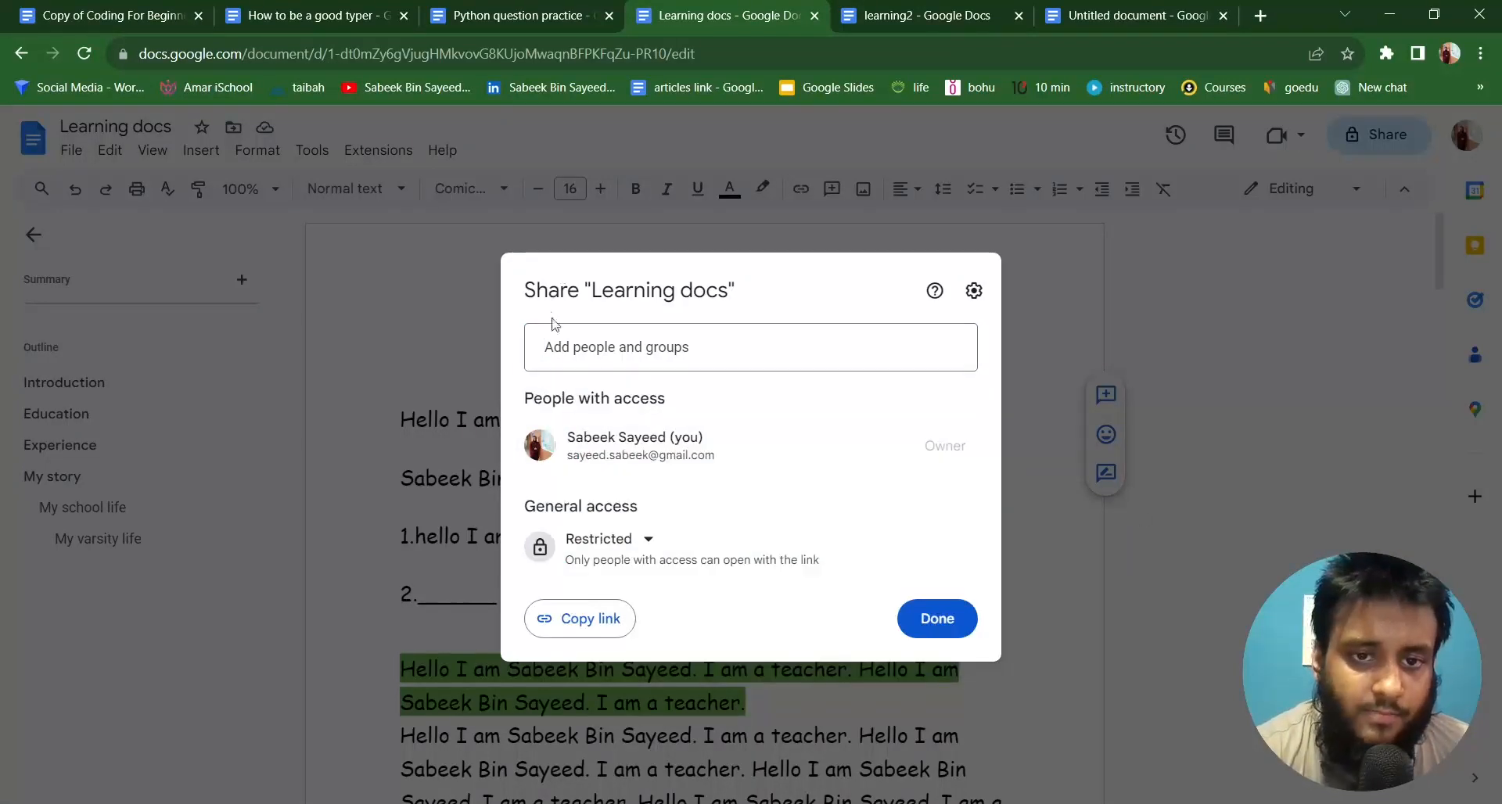
click(642, 544)
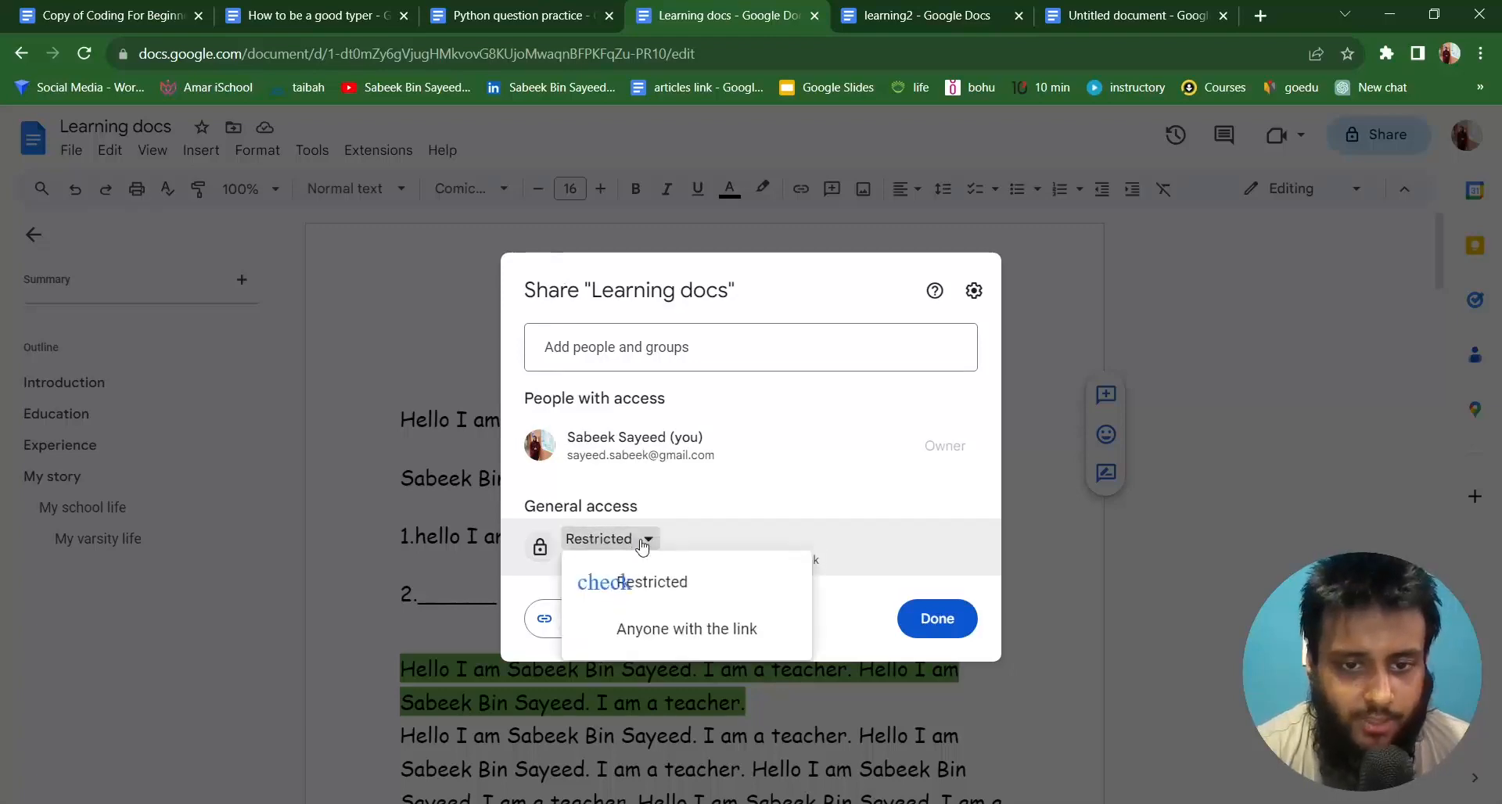
click(657, 634)
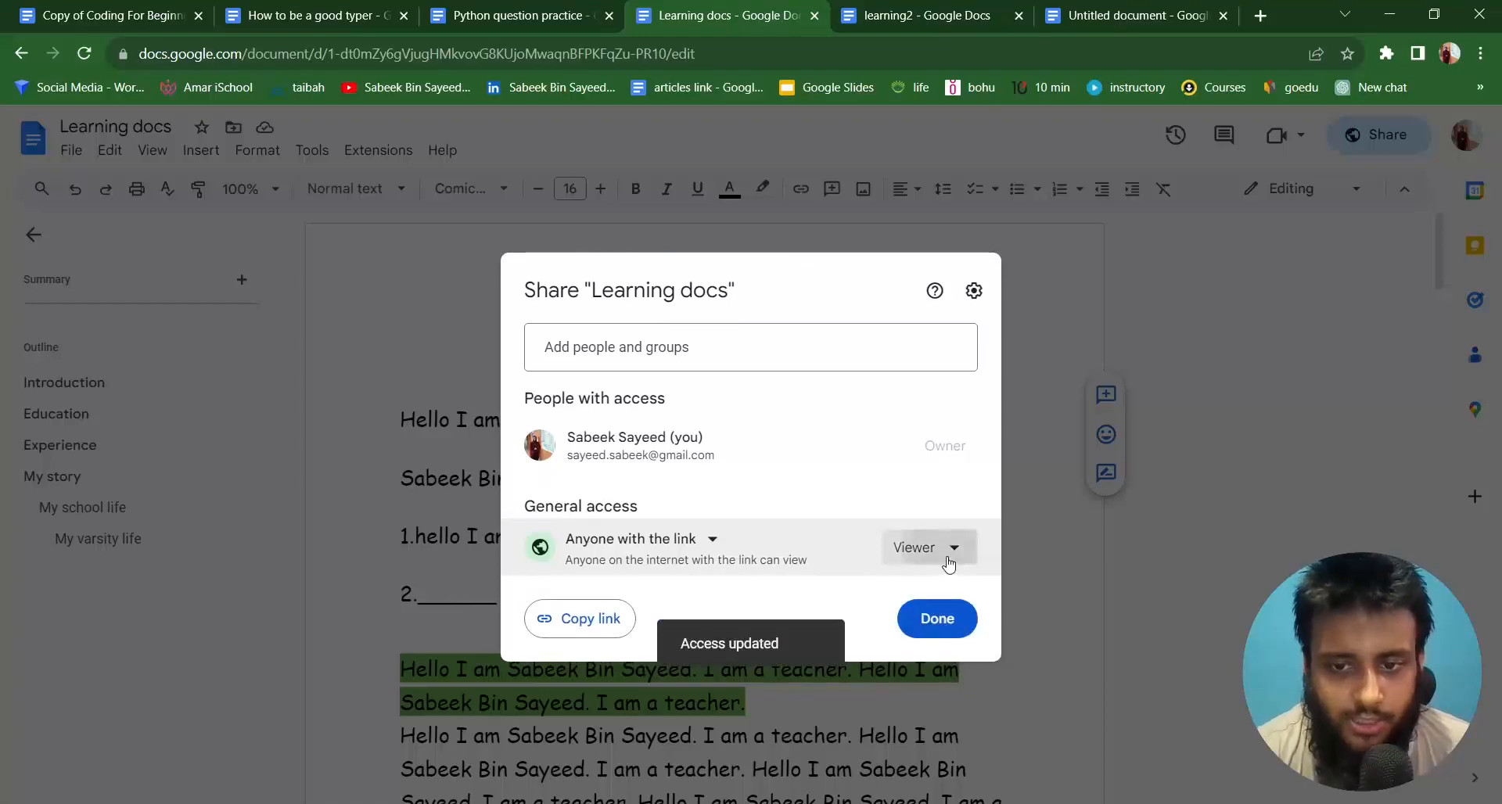
click(947, 548)
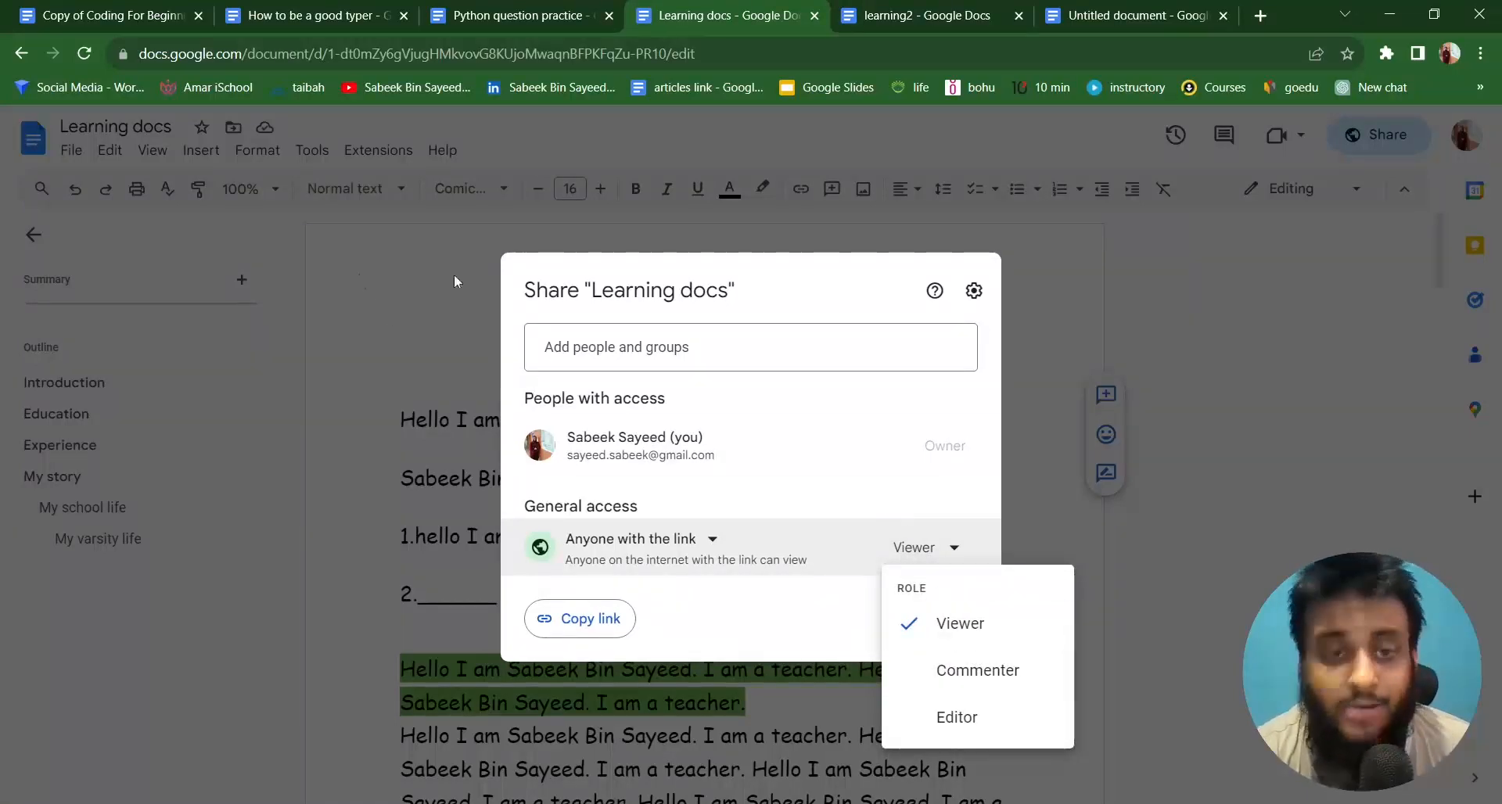
click(419, 384)
scroll(516, 514, down, 15)
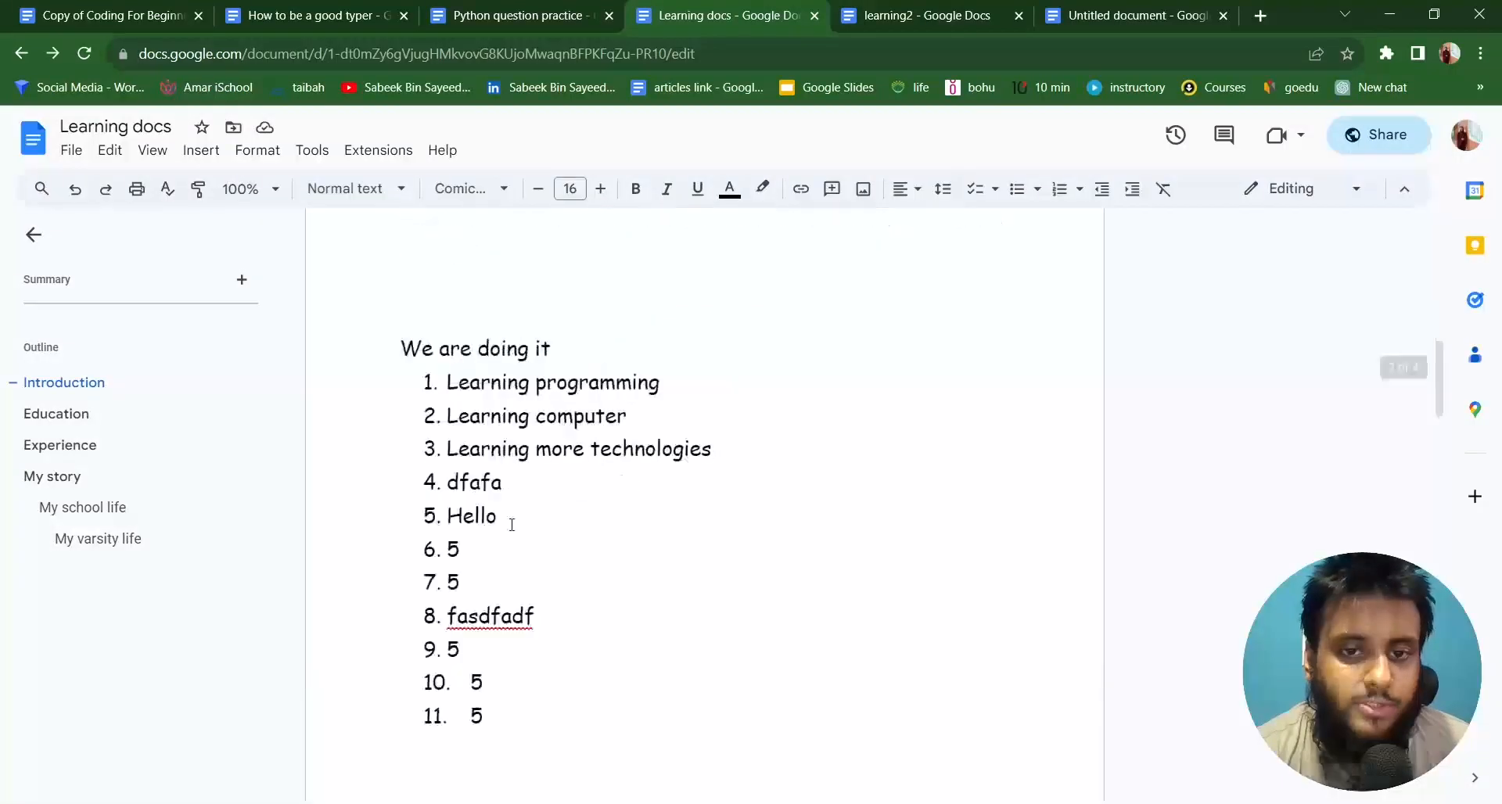
scroll(516, 514, up, 15)
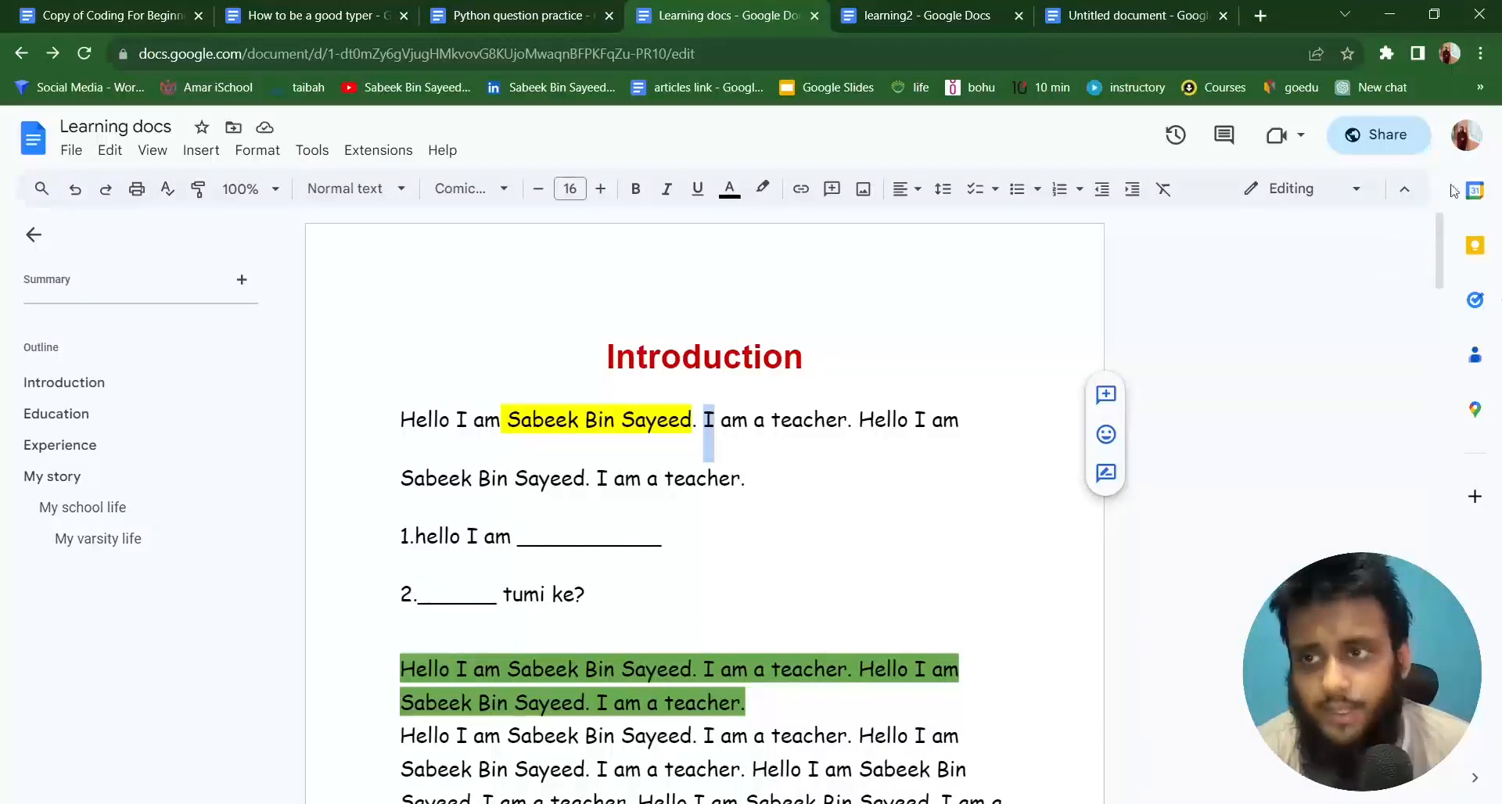
Give anyone with the link the Editor role for "Learning docs" and close the sharing settings.
click(1396, 143)
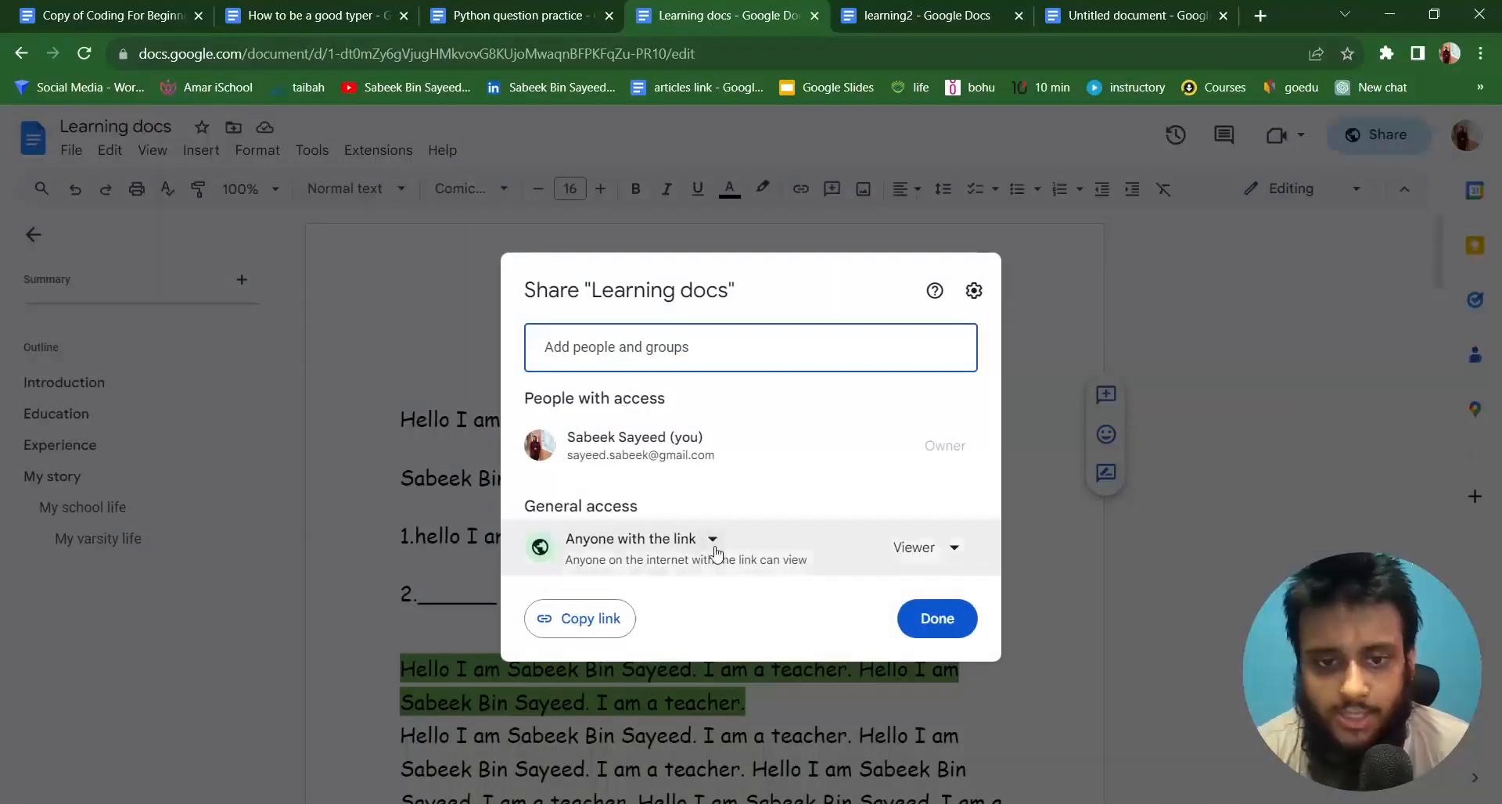
click(713, 540)
click(912, 548)
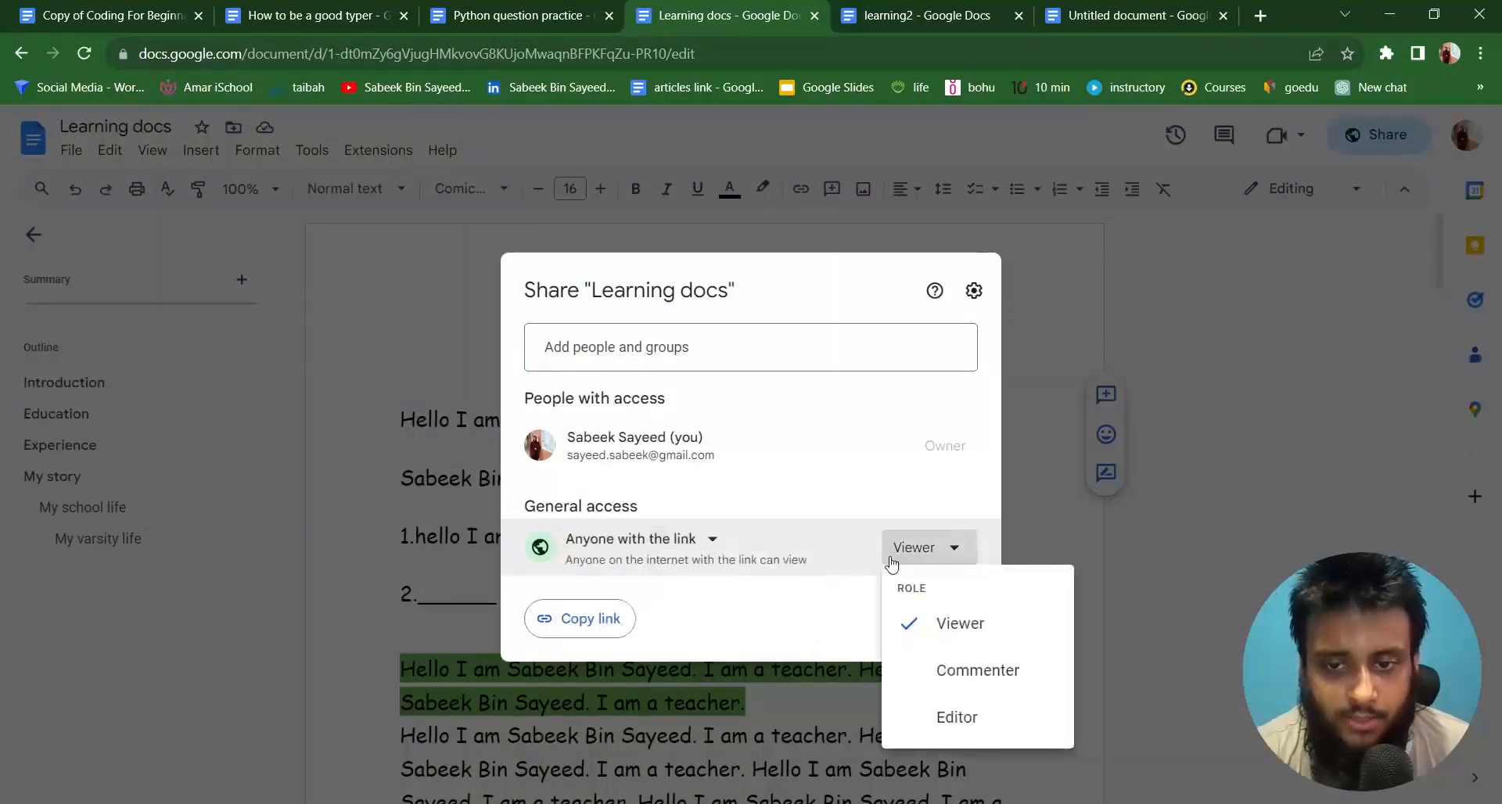
click(973, 713)
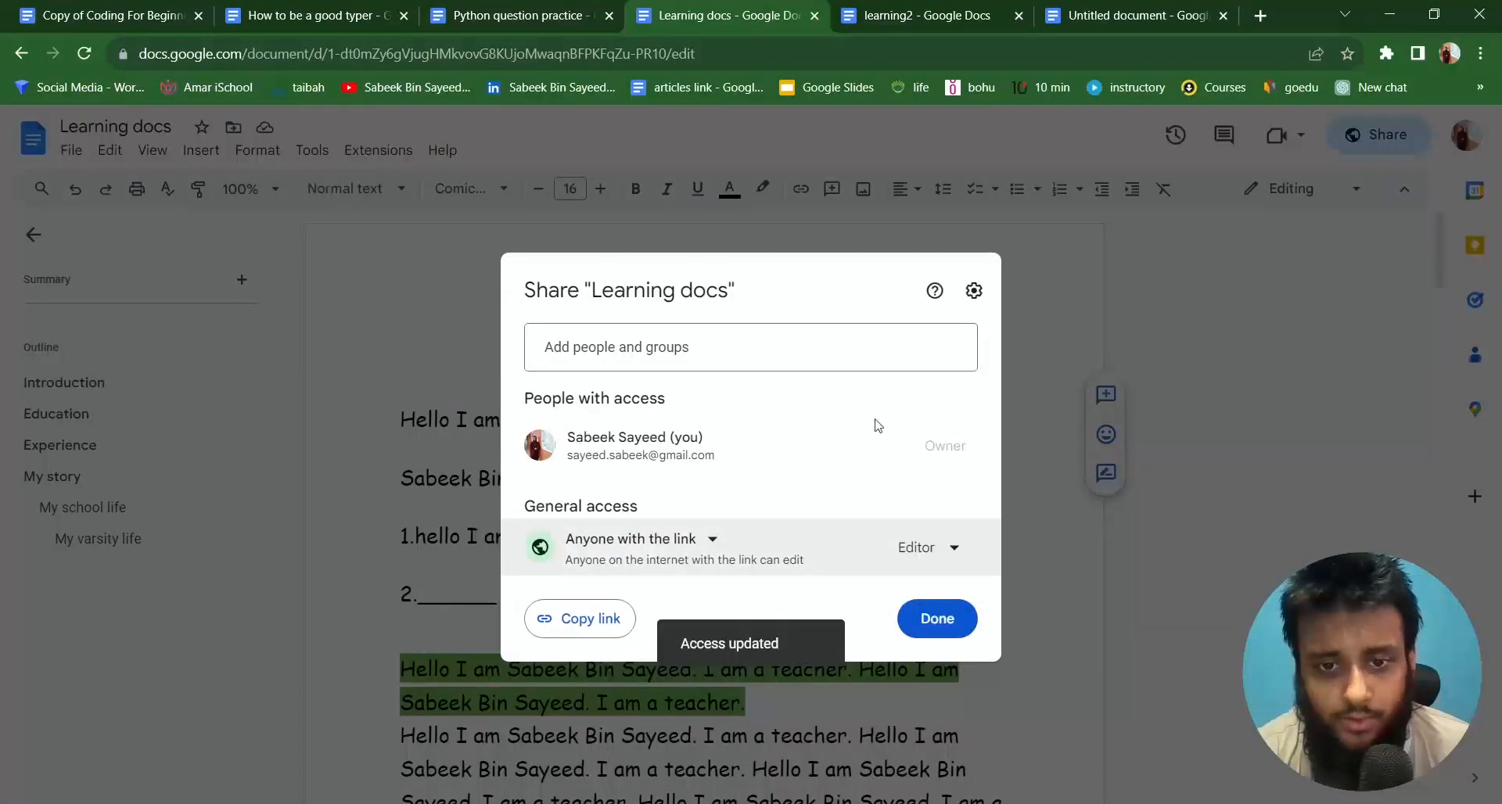
click(1144, 363)
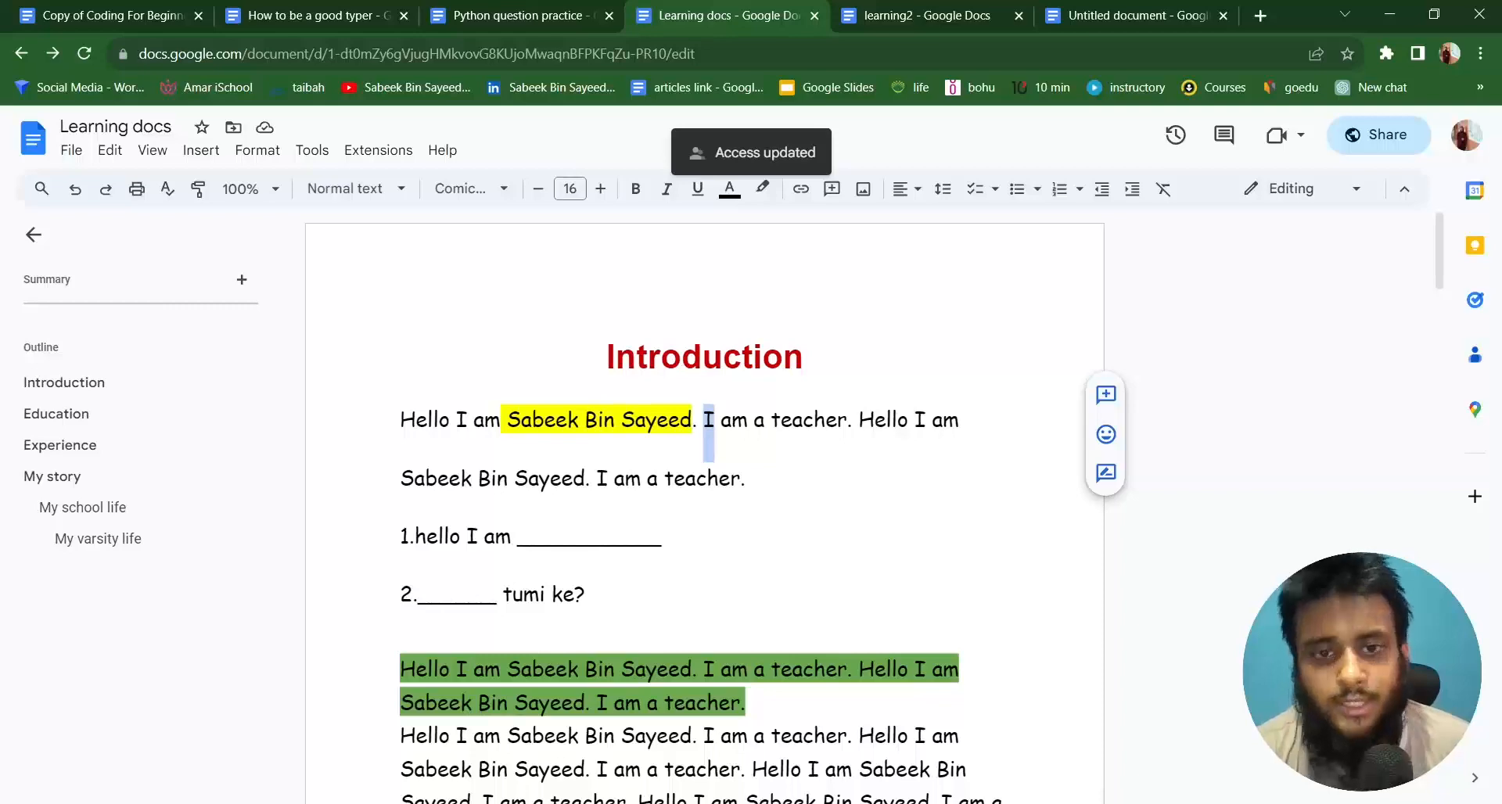
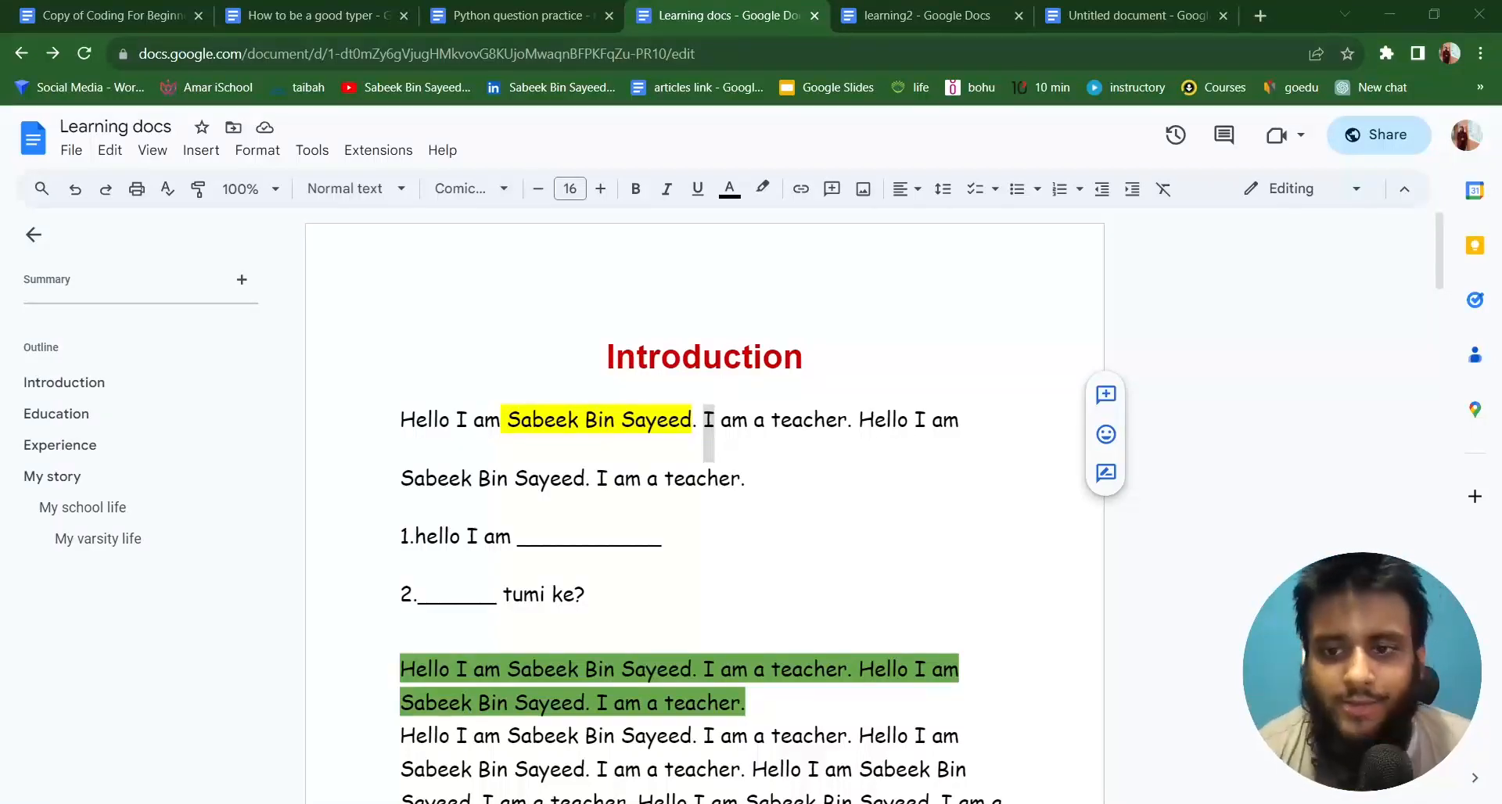
Download the "Learning docs" document as a PDF file.
key(alt+Tab)
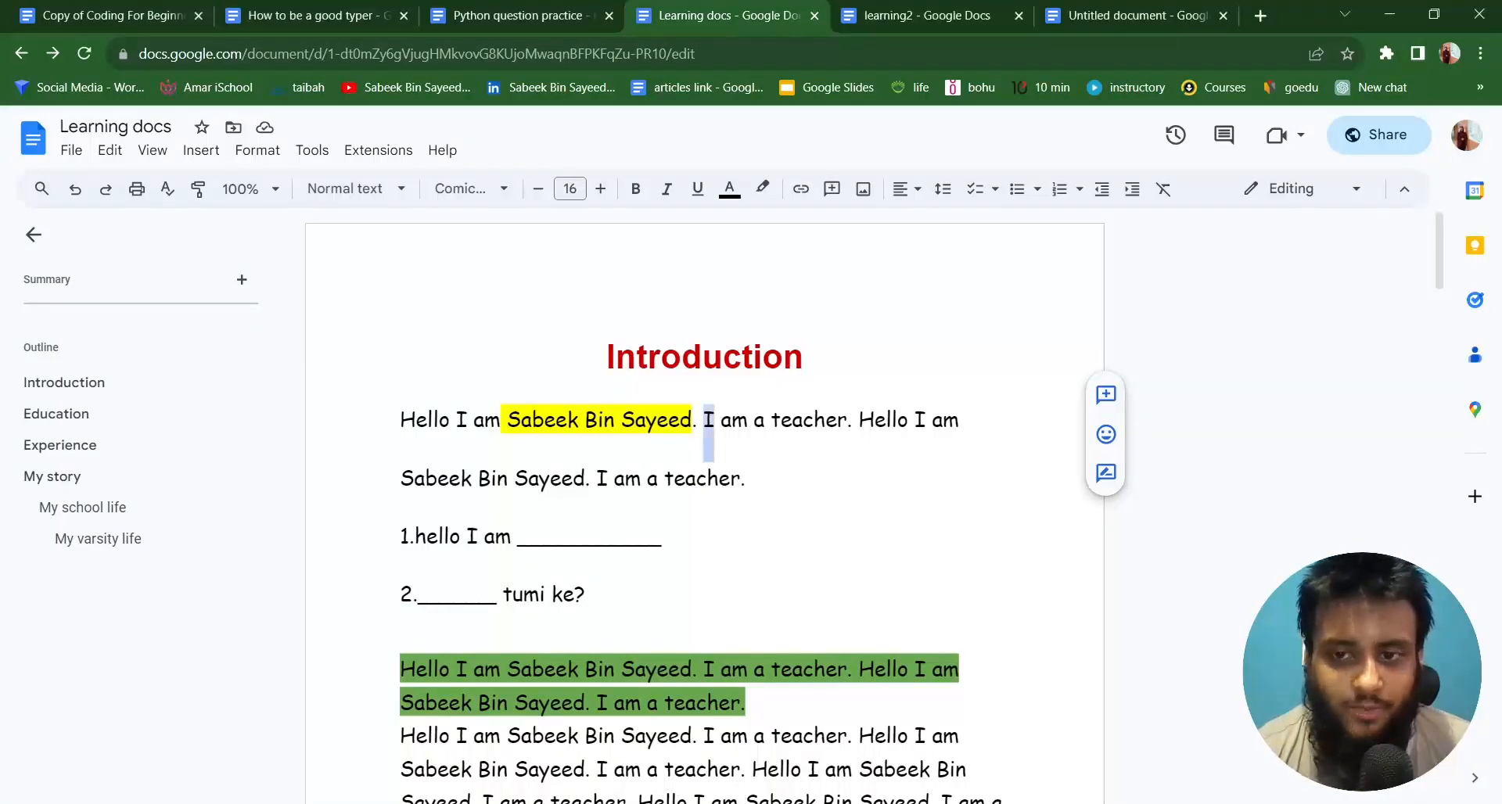
click(73, 152)
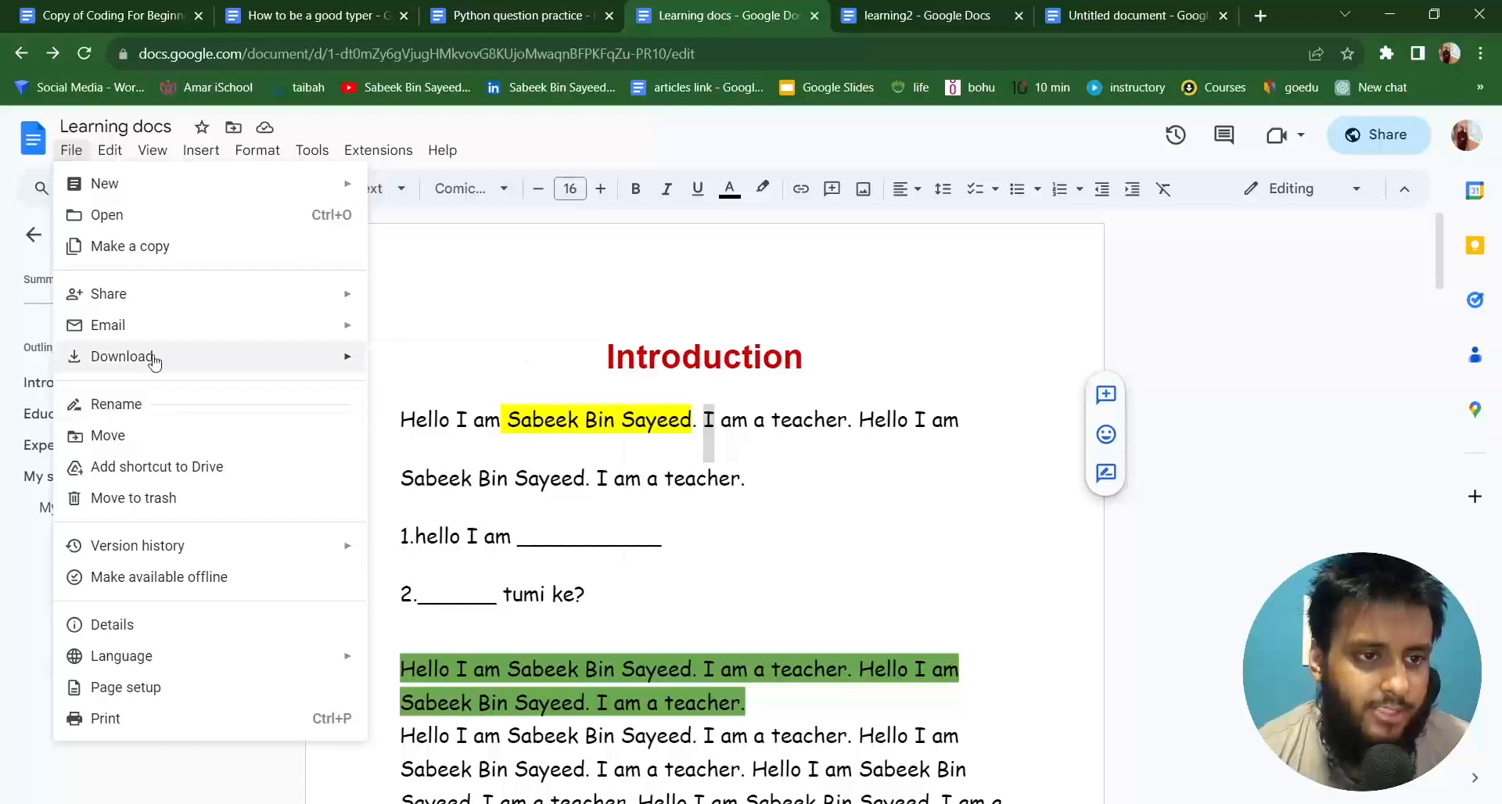
mouse_move(154, 361)
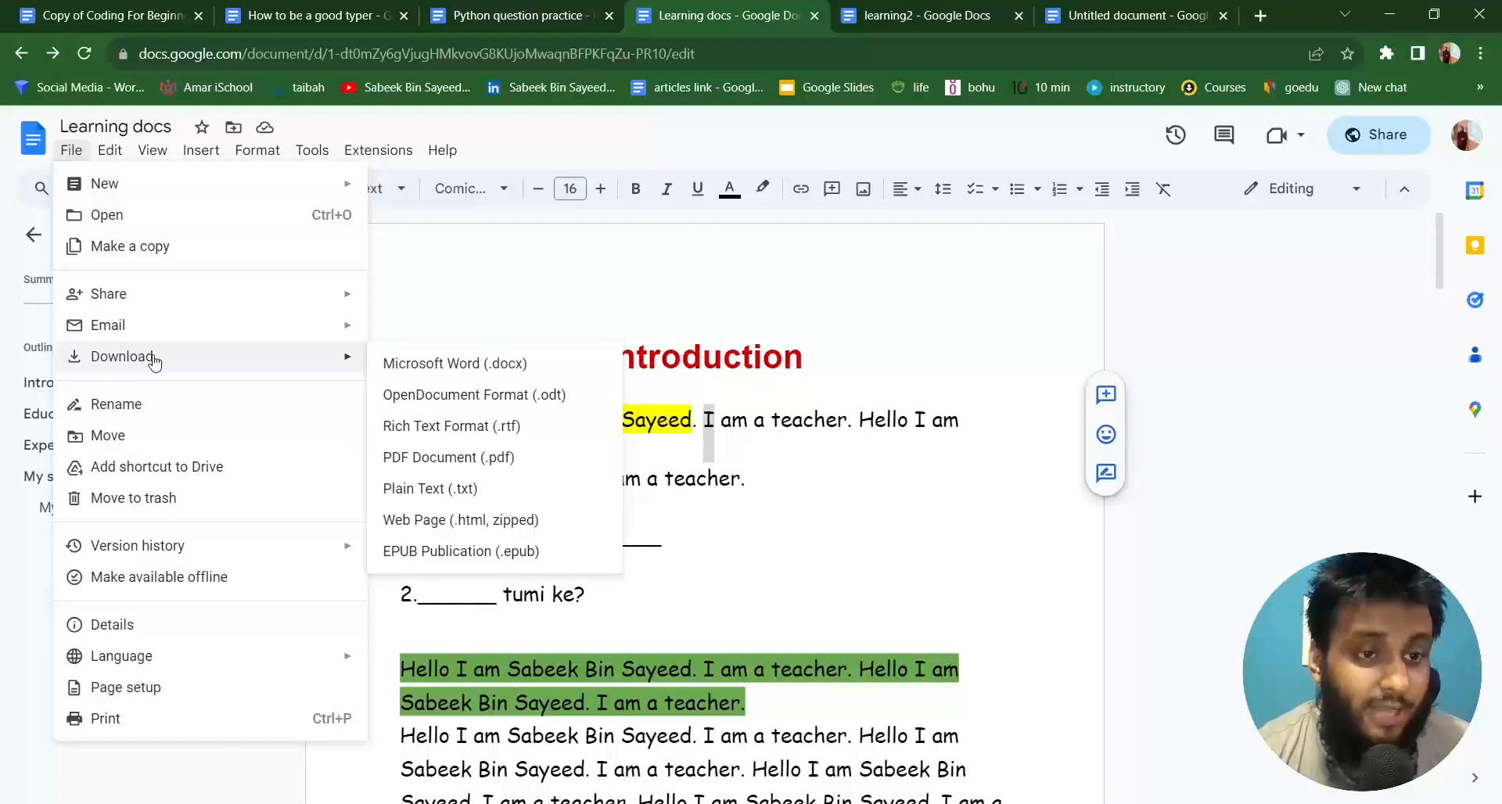
click(470, 459)
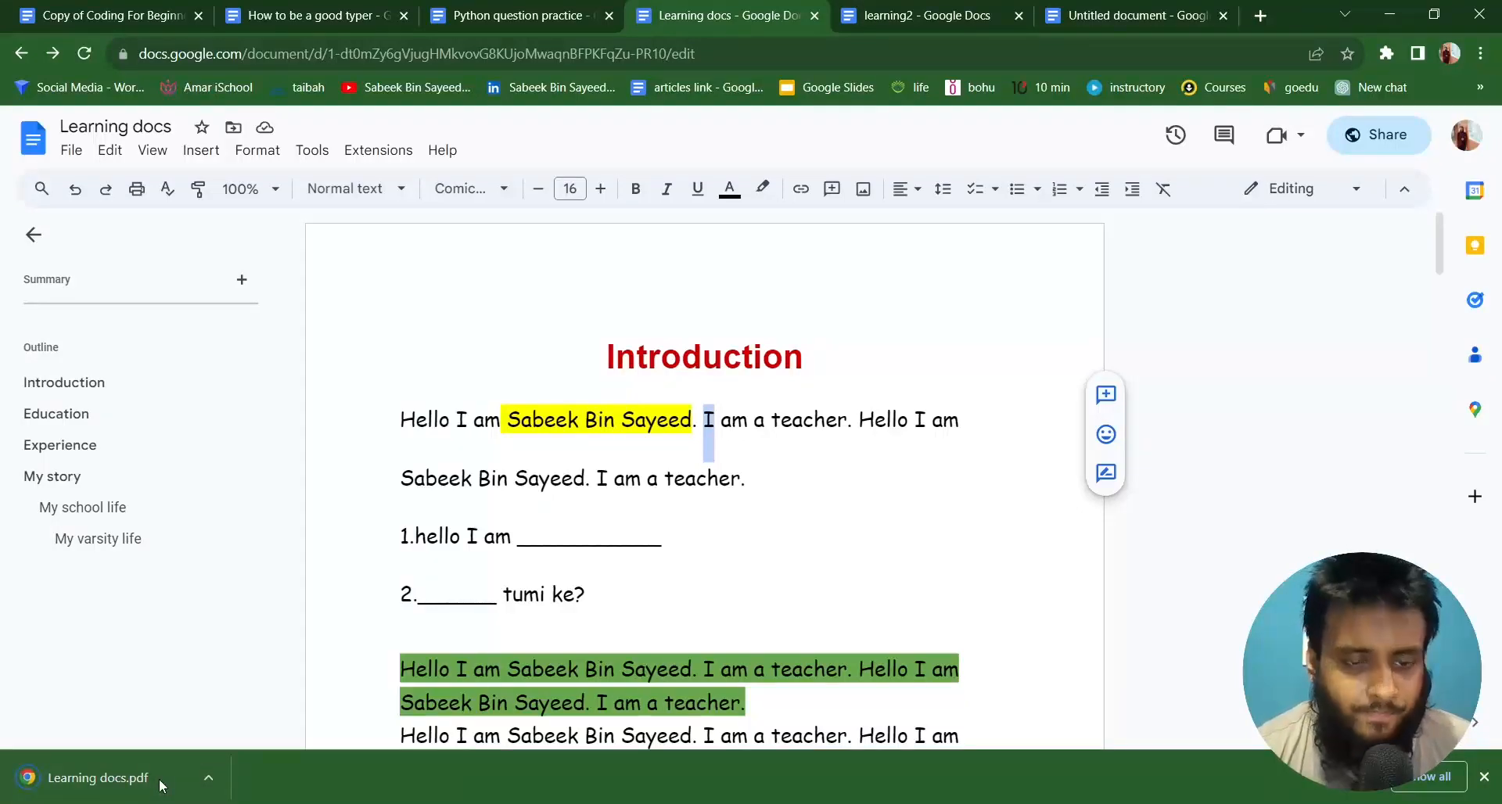
Open the downloaded "Learning docs.pdf", look through its pages and return to the "Learning docs" document.
click(135, 783)
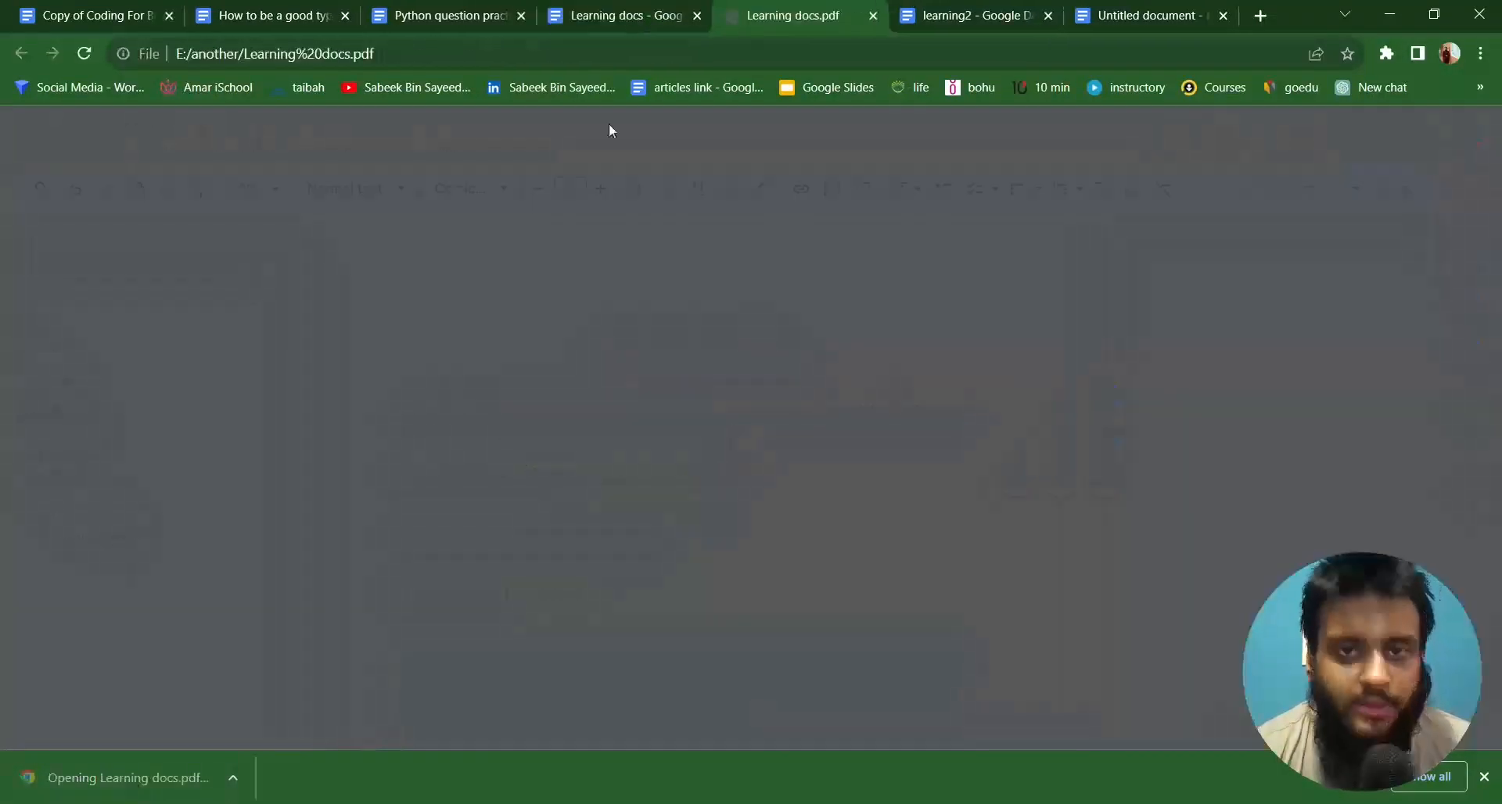
scroll(814, 391, down, 10)
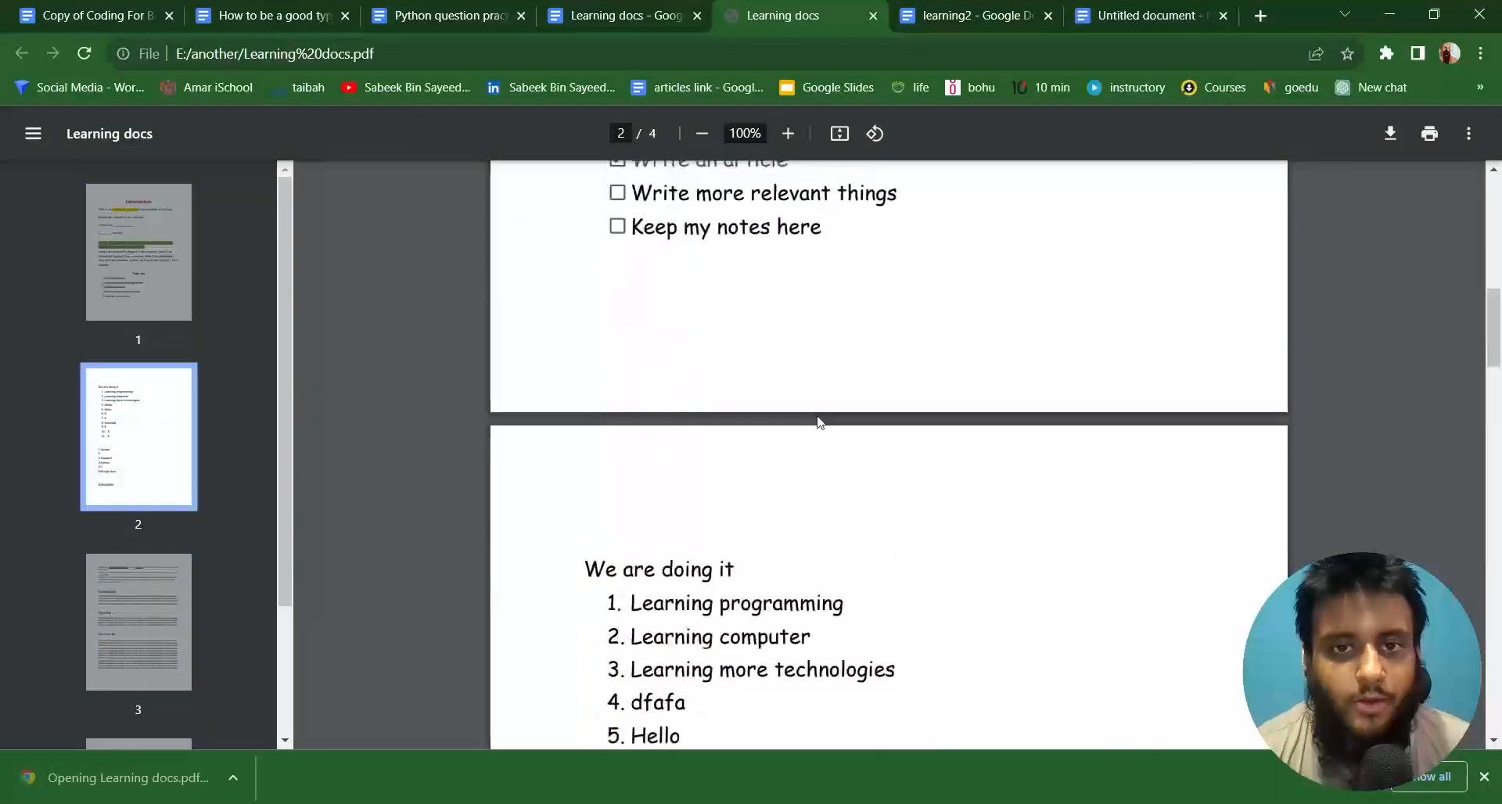
scroll(818, 423, down, 10)
click(661, 12)
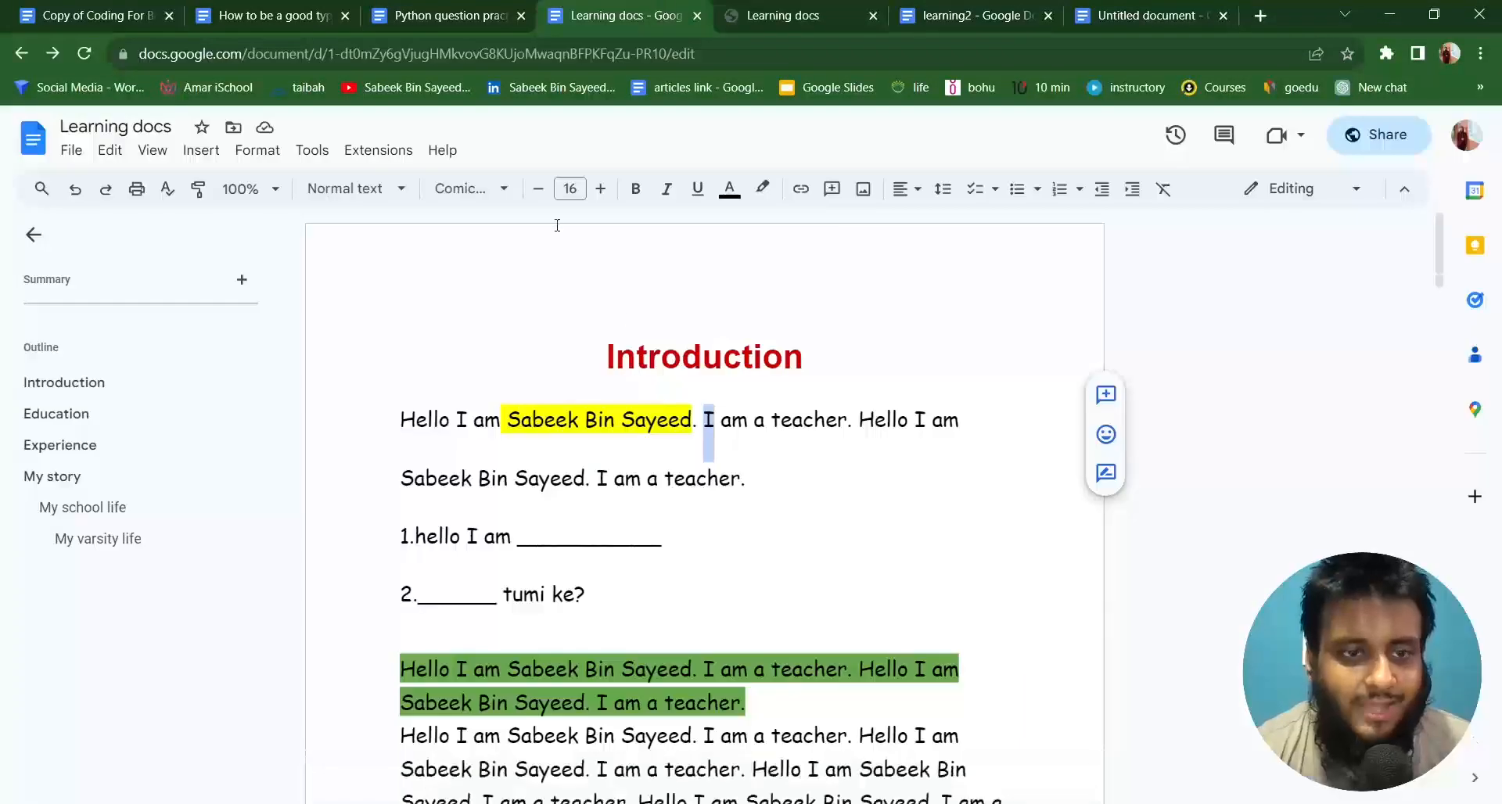
Open the document's version history, view the August 6, 11:43 AM and current versions, and return to editing.
scroll(459, 352, down, 1)
click(72, 150)
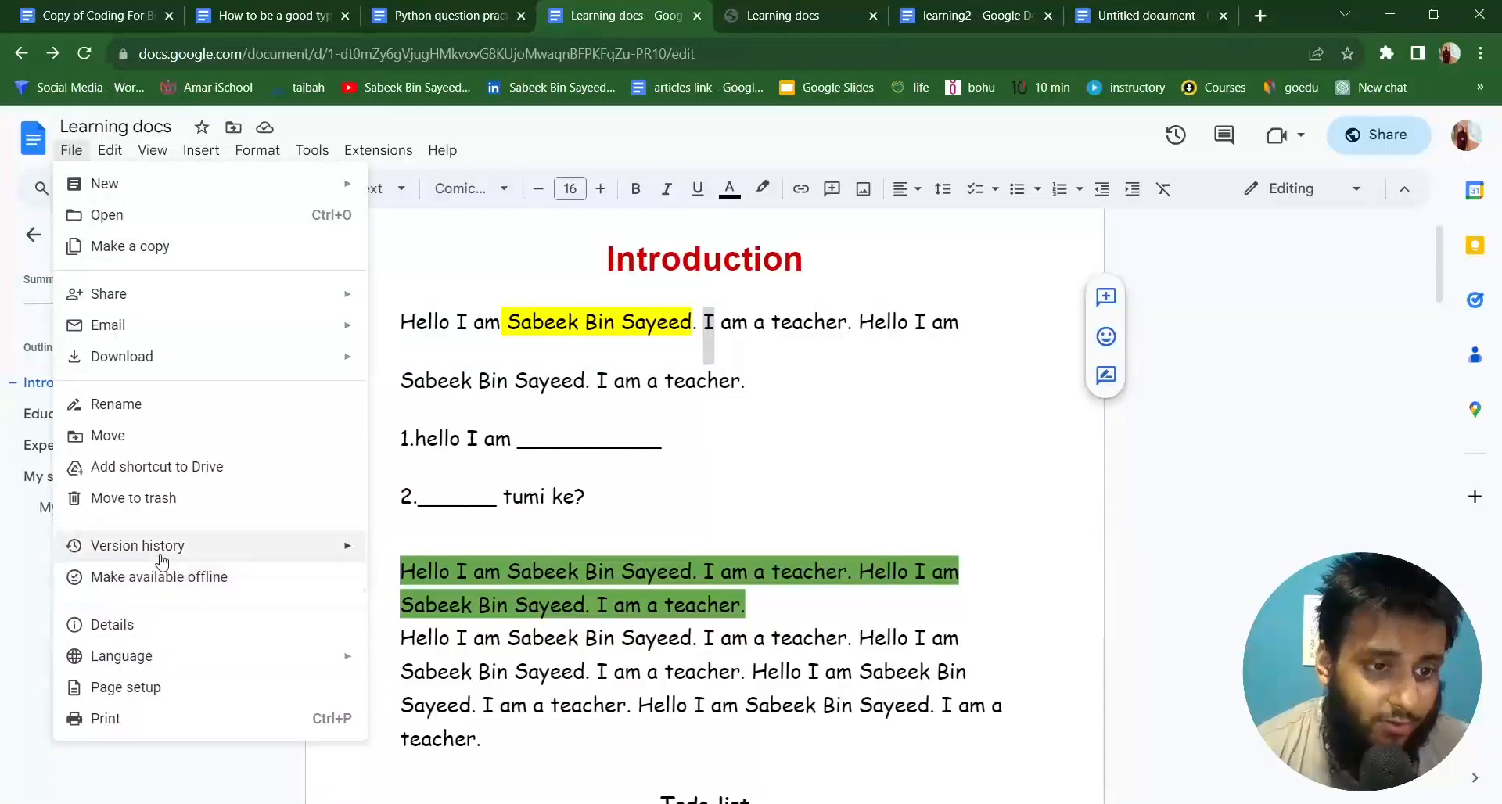
mouse_move(180, 548)
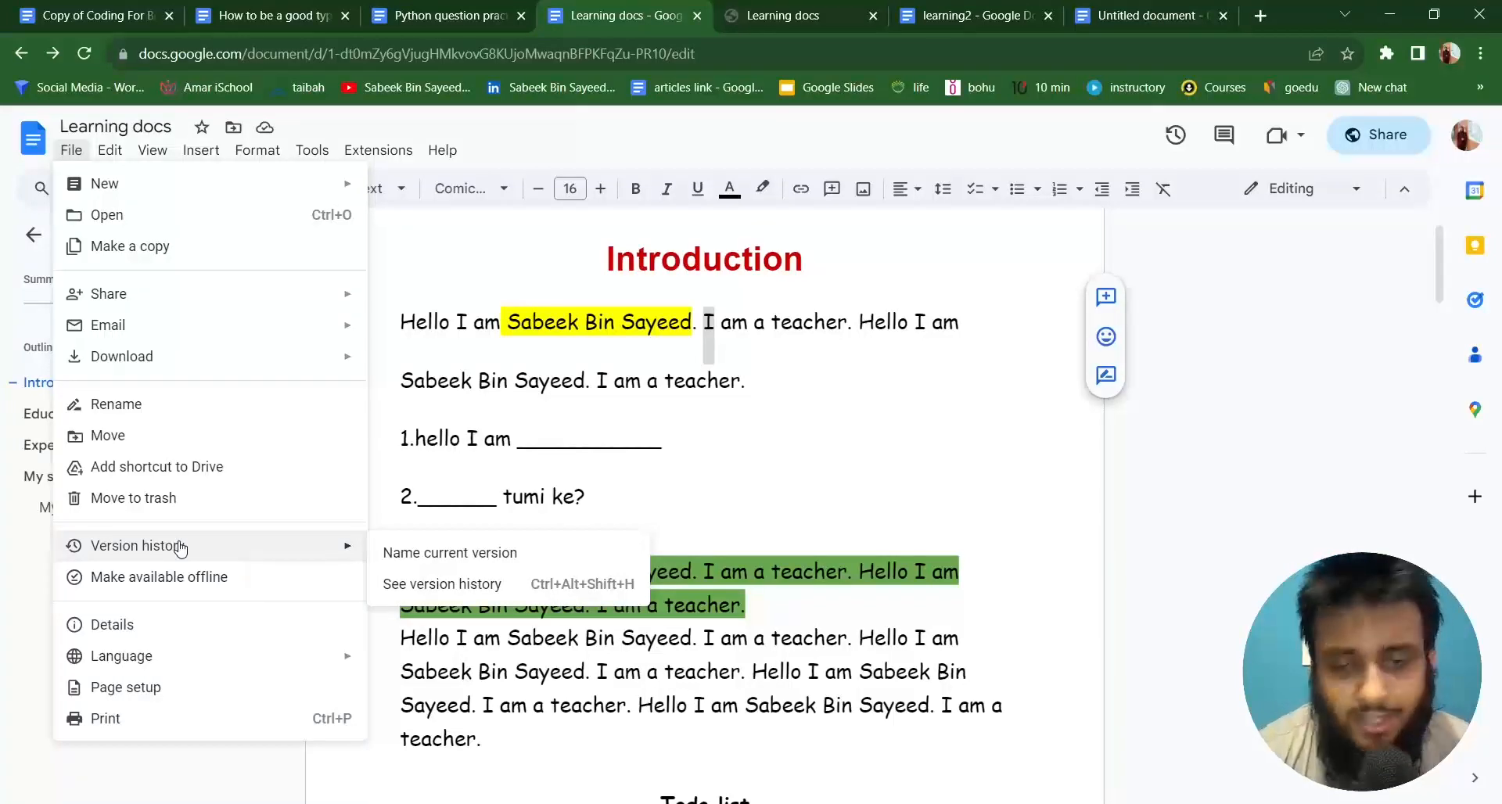
click(443, 584)
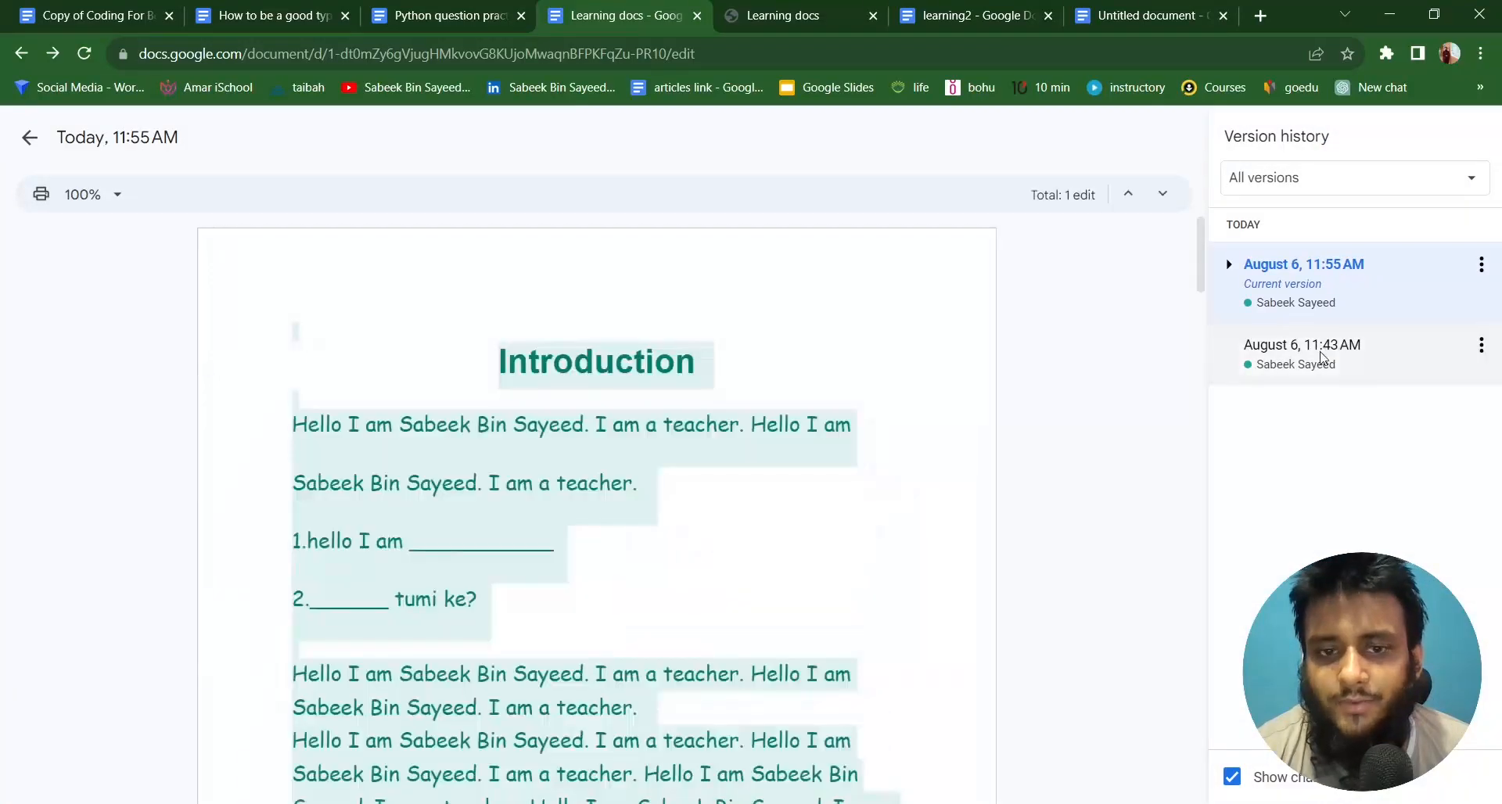
click(1323, 361)
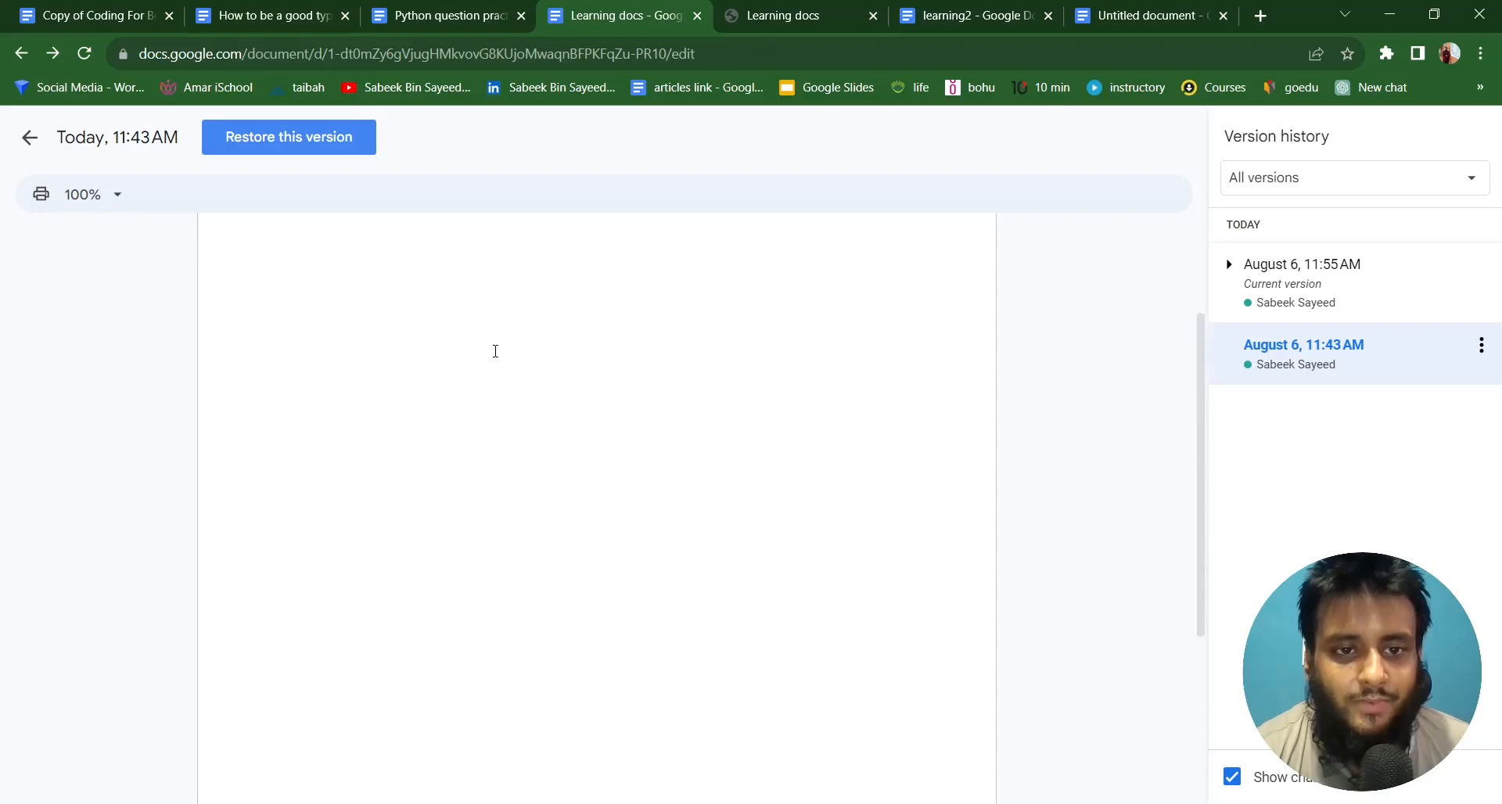
click(1313, 290)
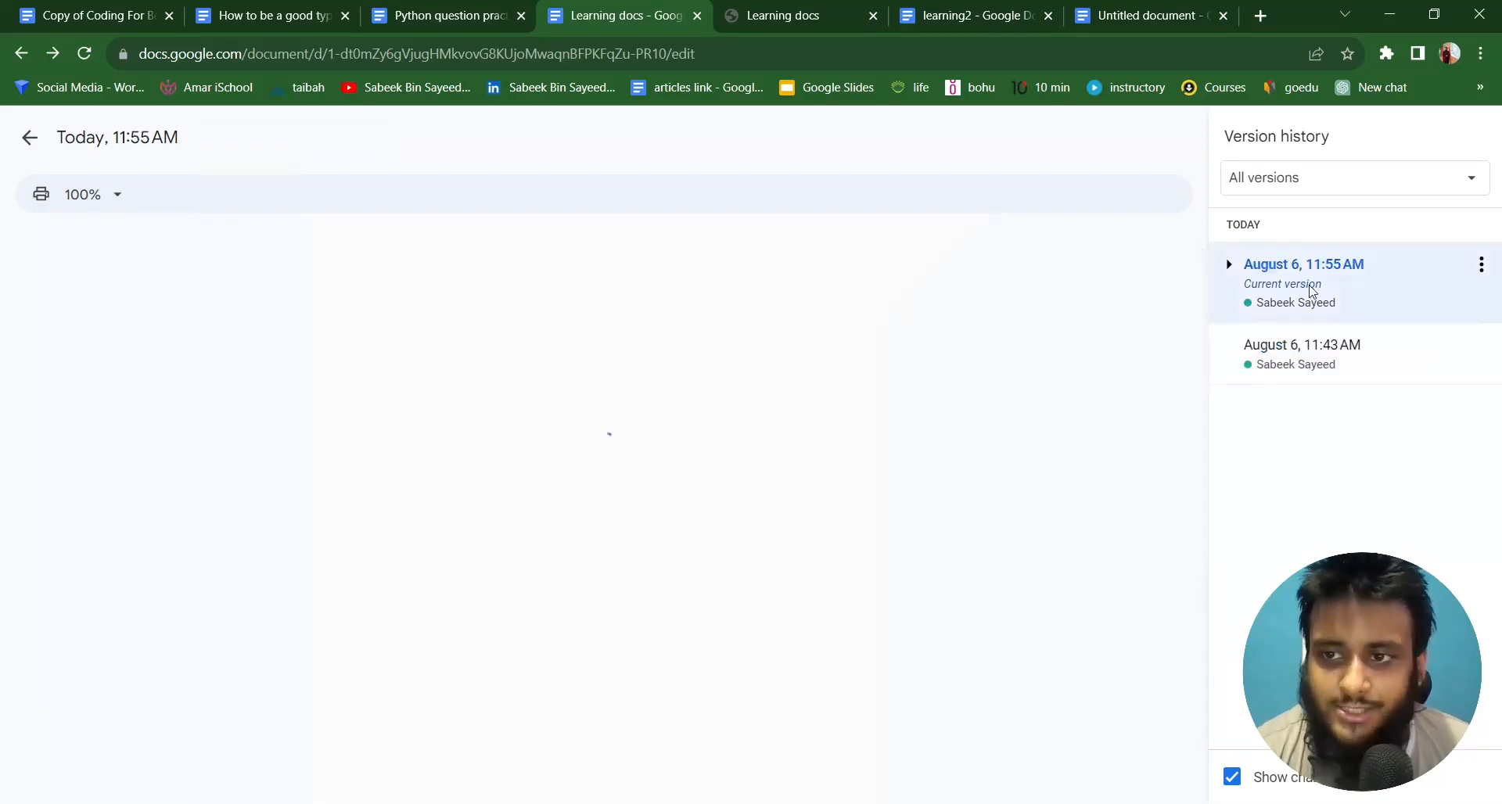
click(30, 139)
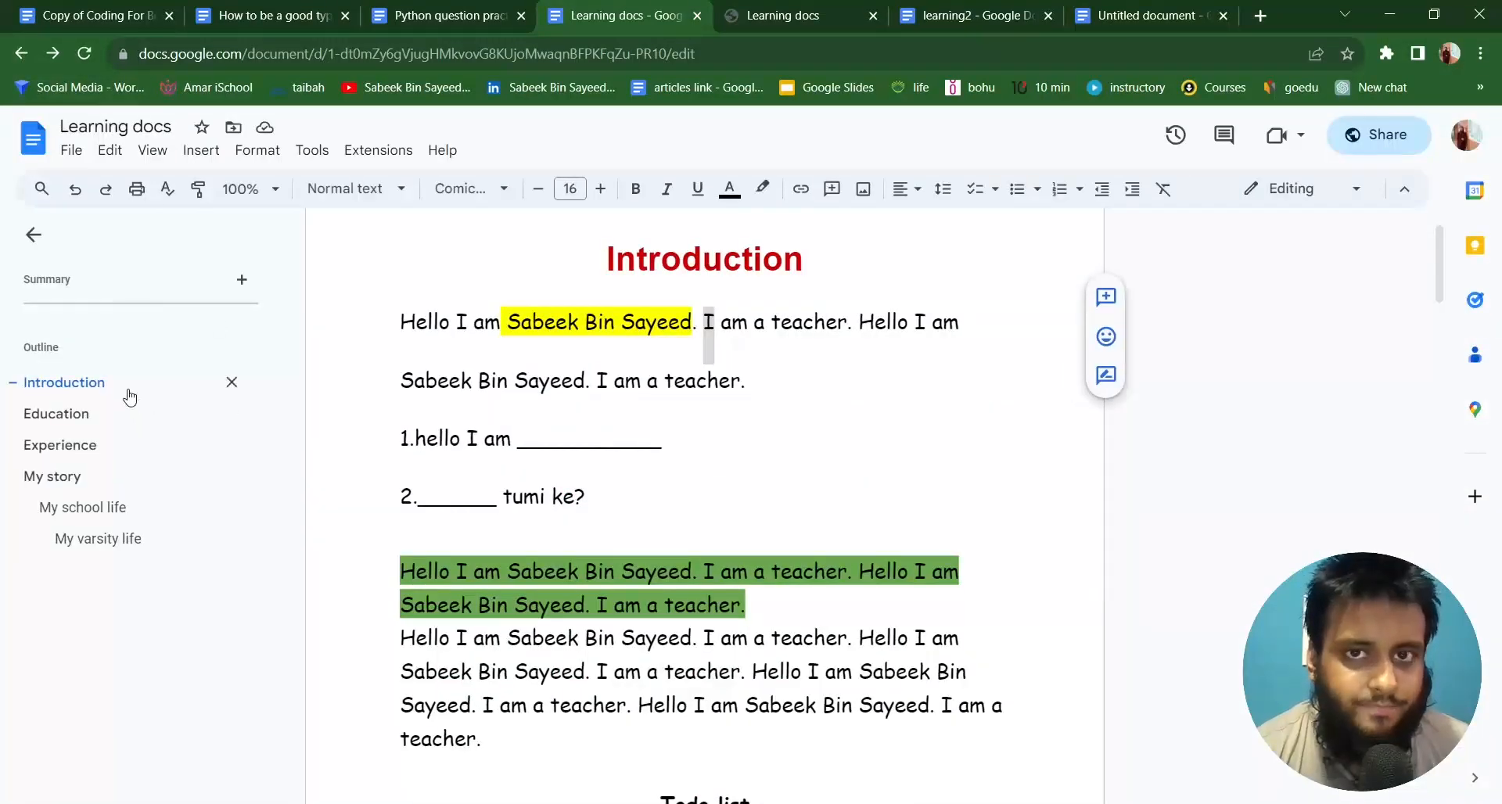
click(70, 151)
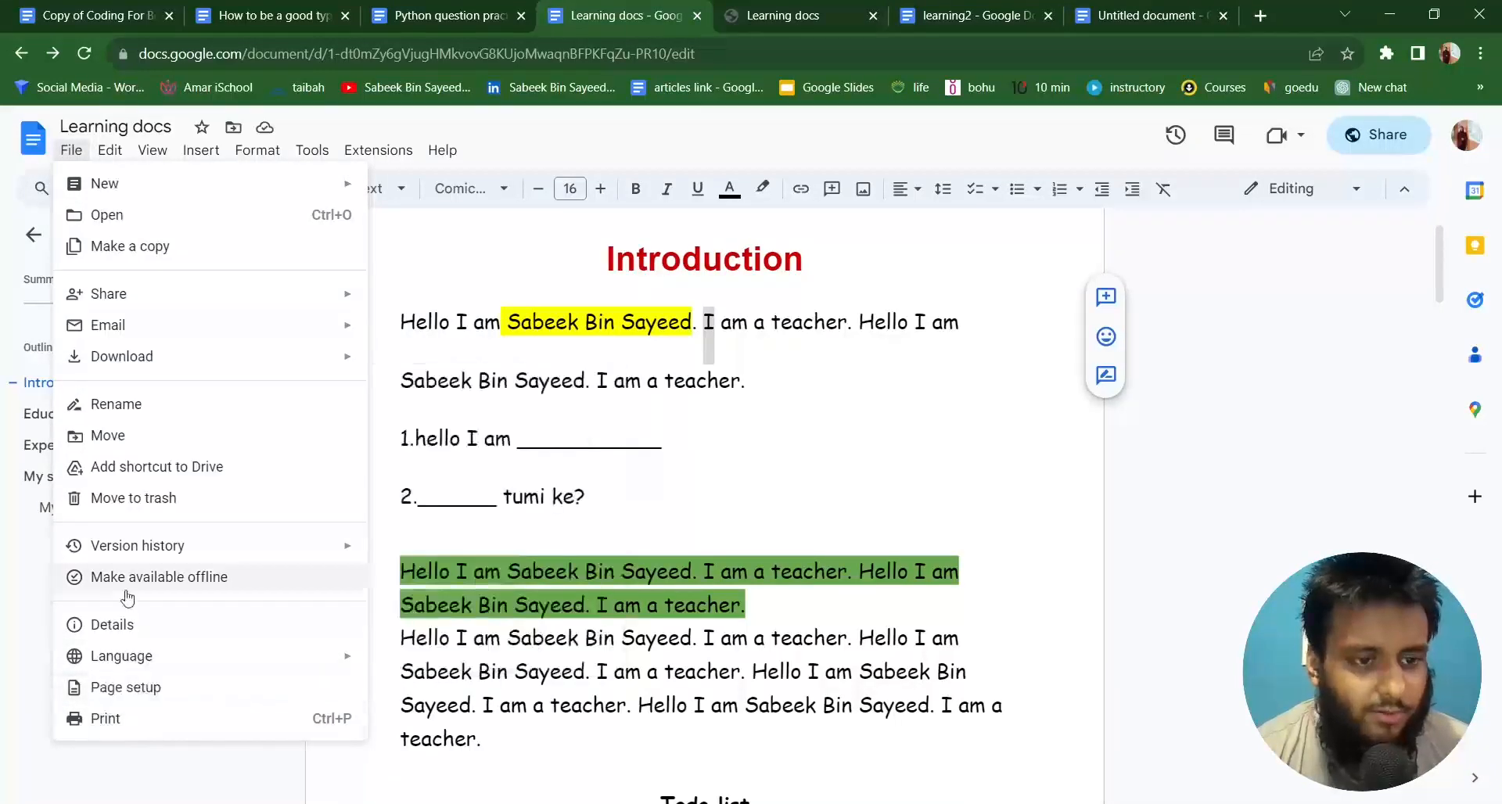
click(150, 150)
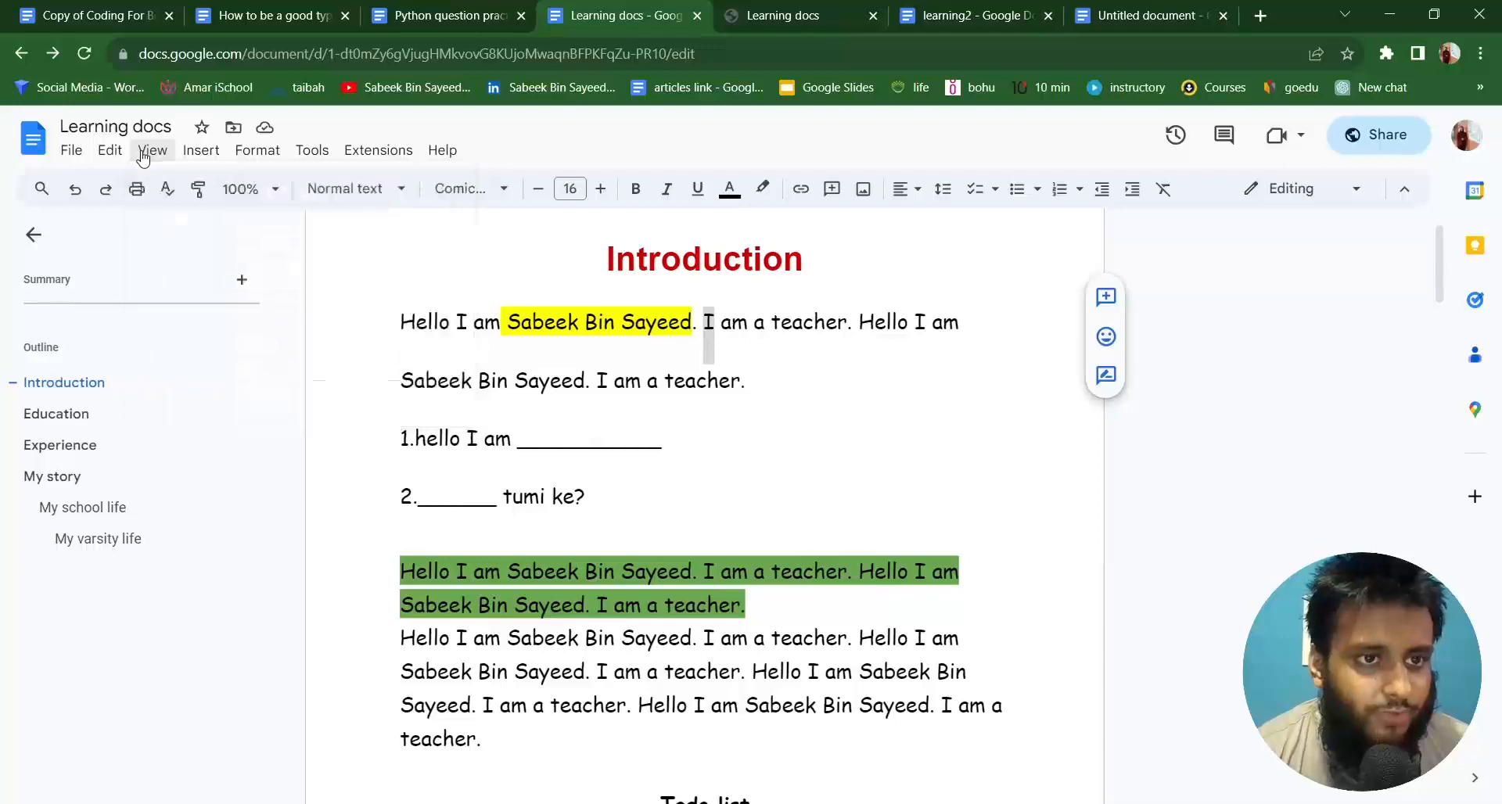
click(150, 150)
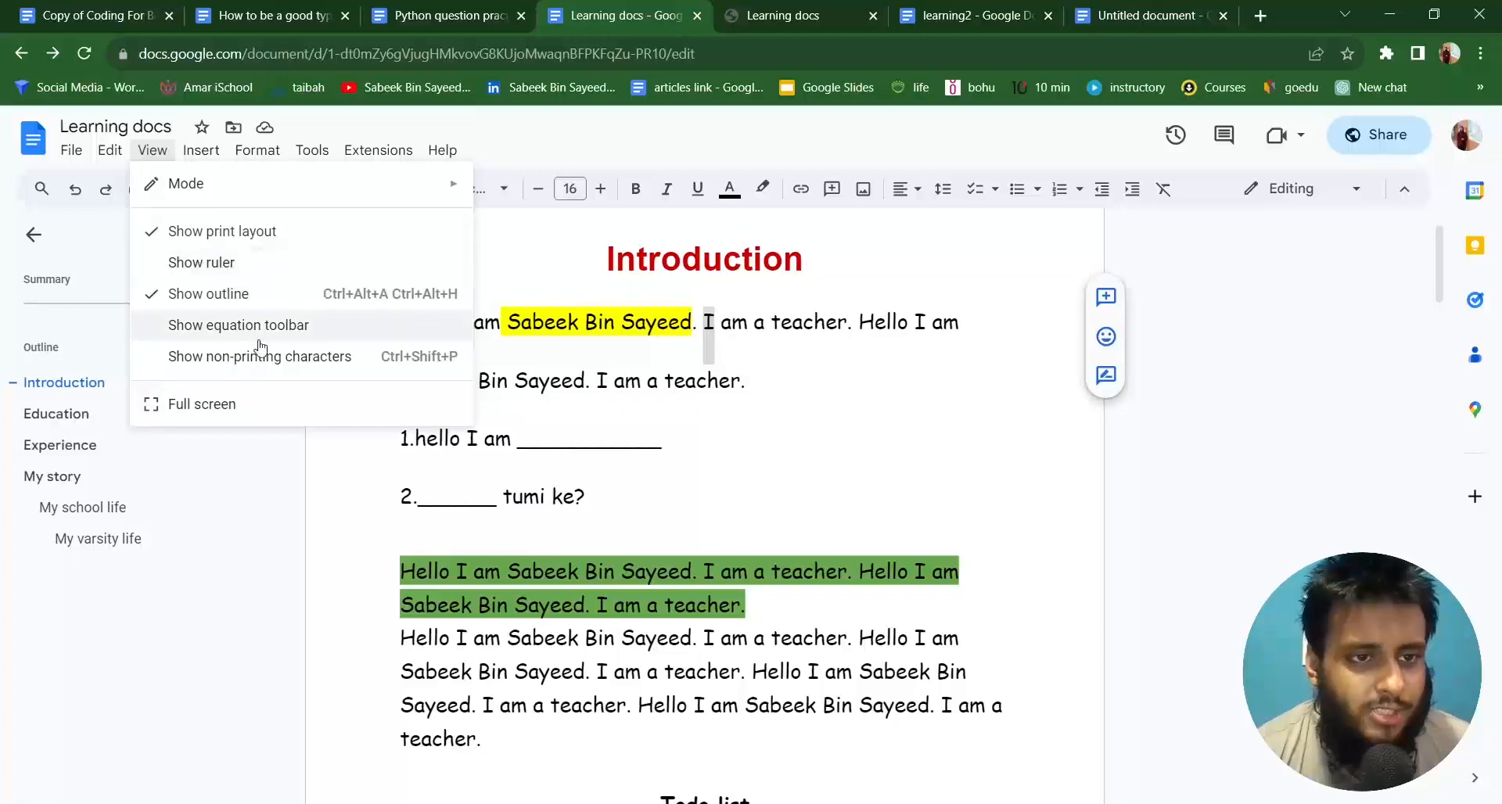
click(199, 159)
Insert the nebula image file in place of the selected "I" in the first paragraph of the Introduction.
click(199, 159)
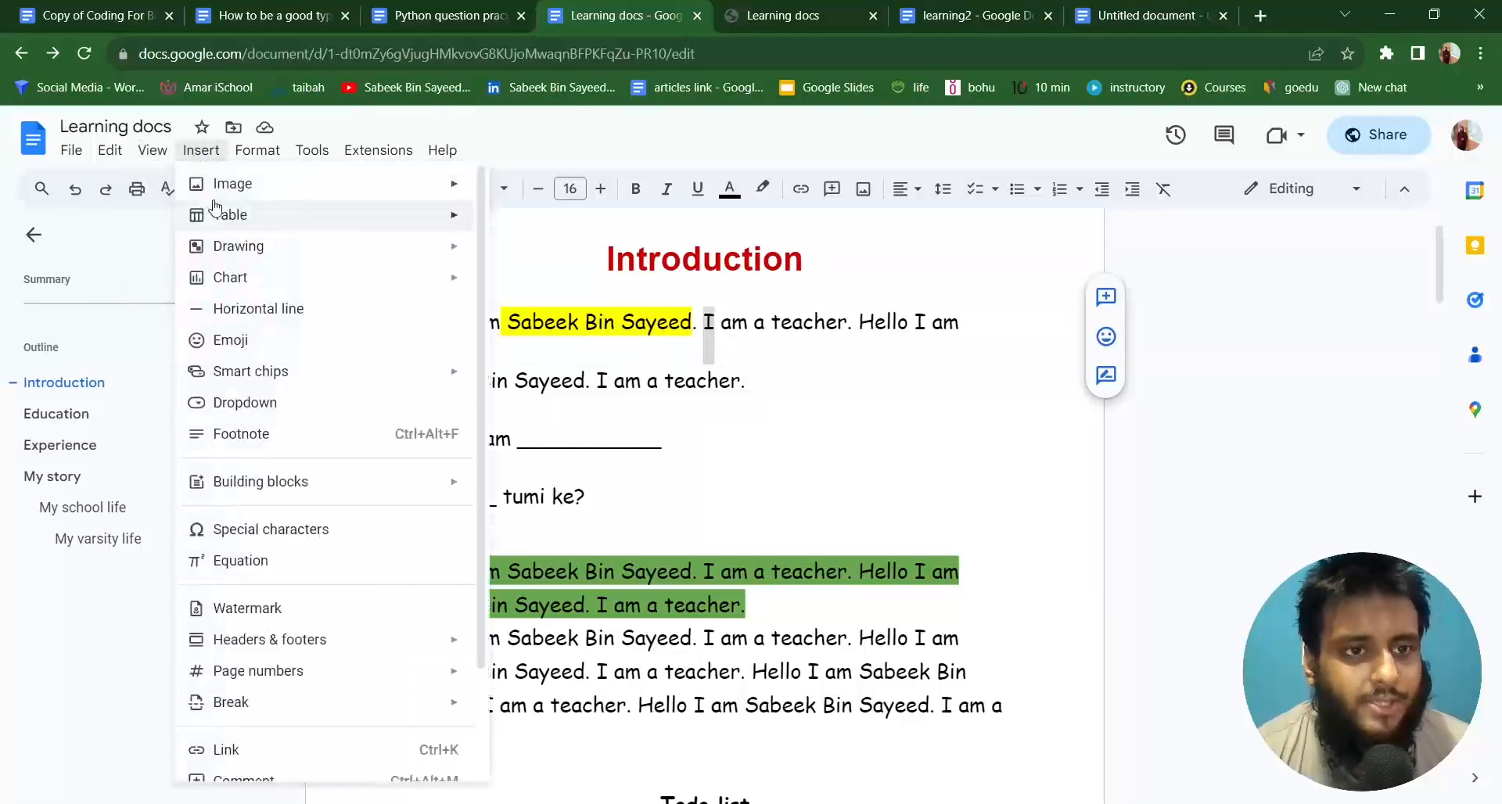
mouse_move(218, 197)
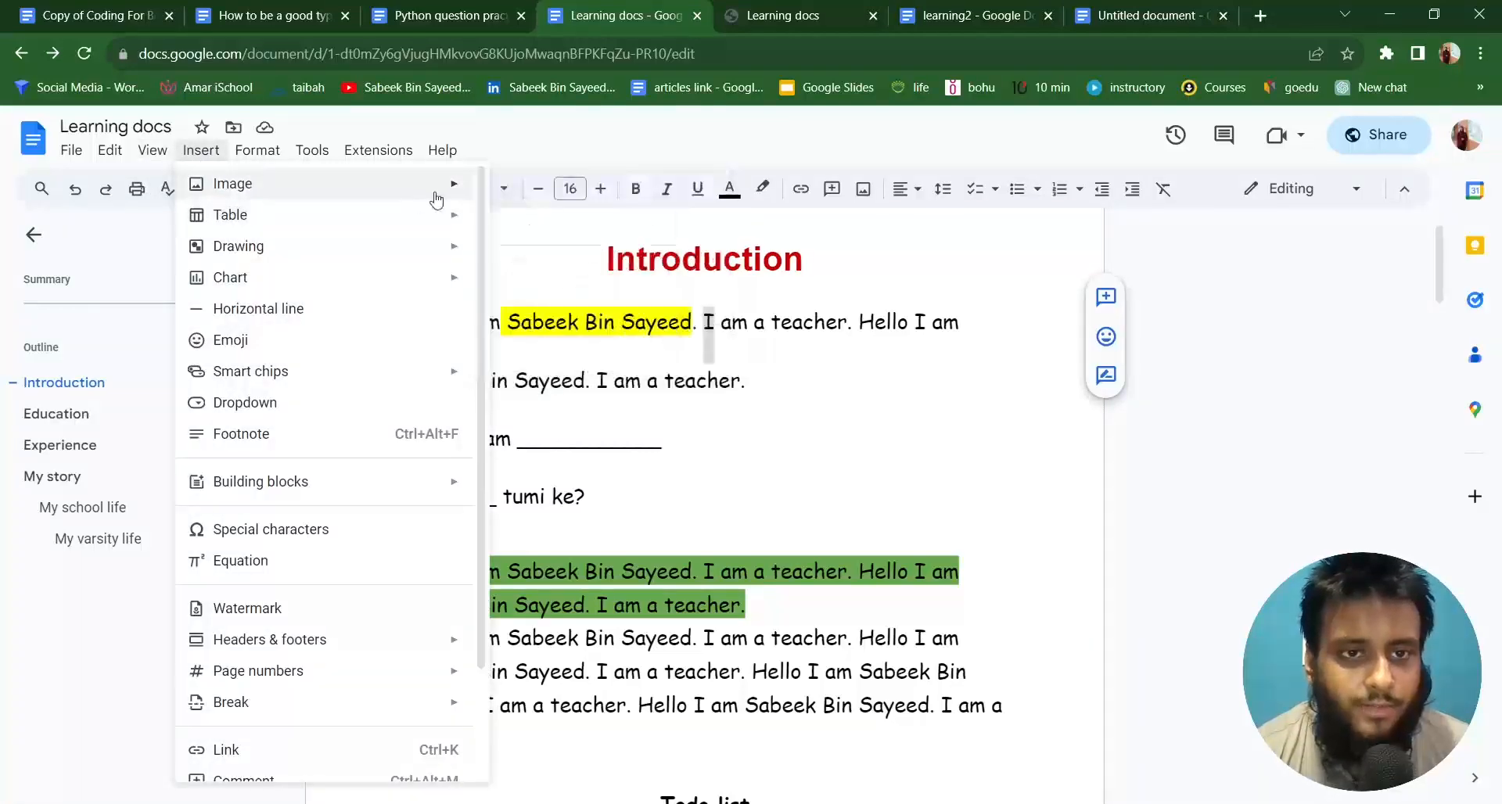
click(522, 196)
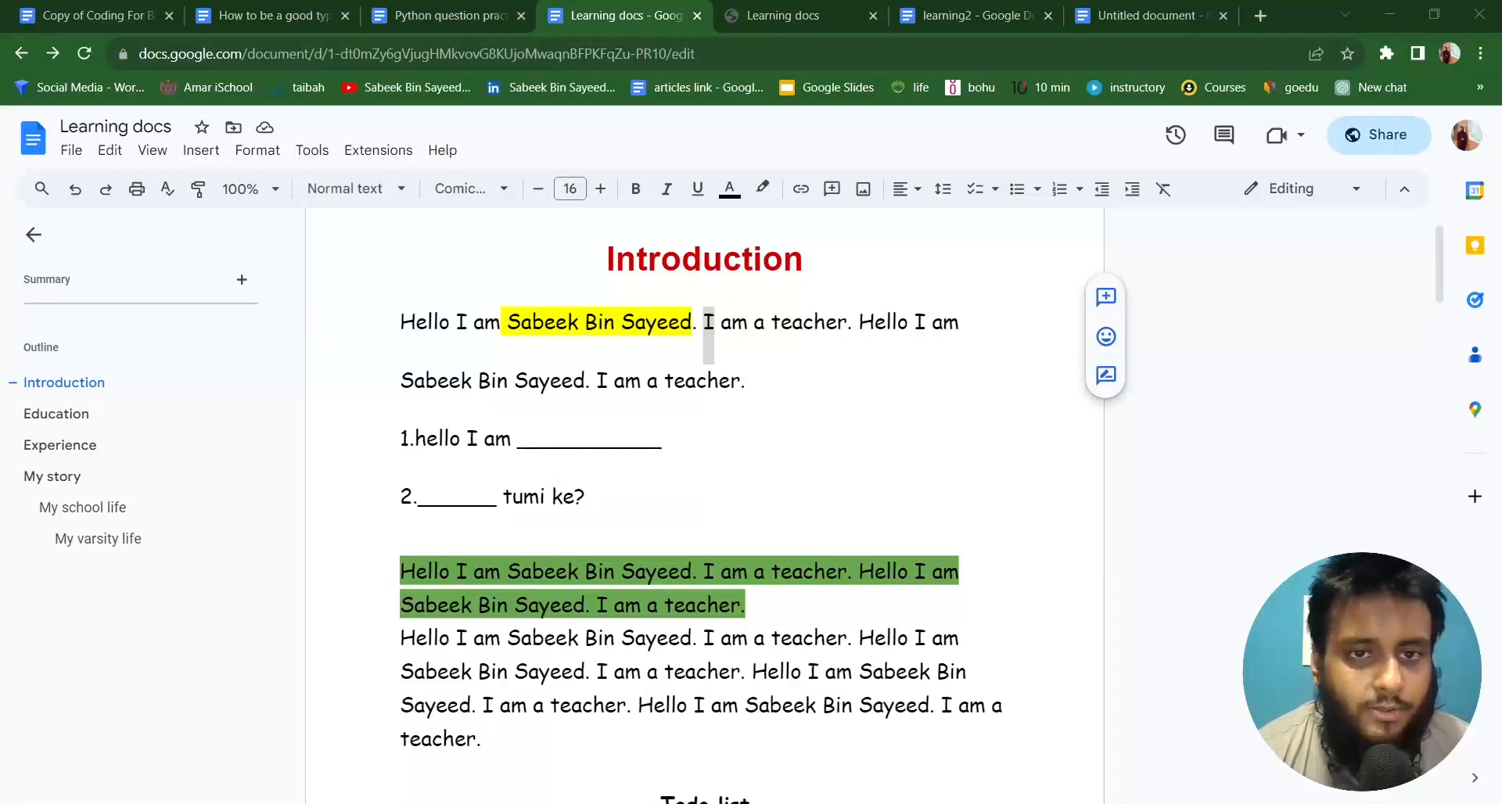
double_click(597, 379)
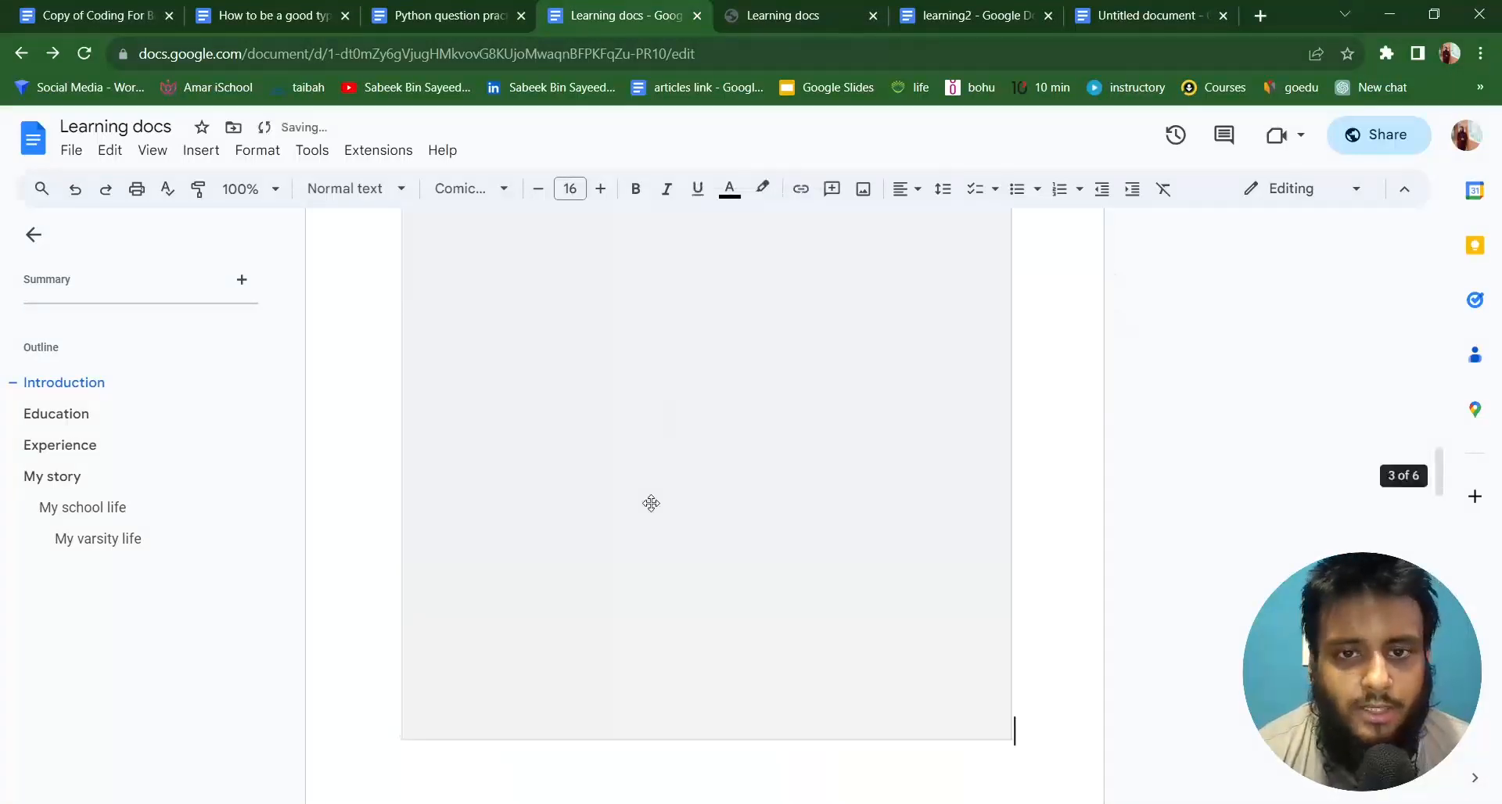
scroll(638, 454, up, 5)
scroll(634, 462, down, 4)
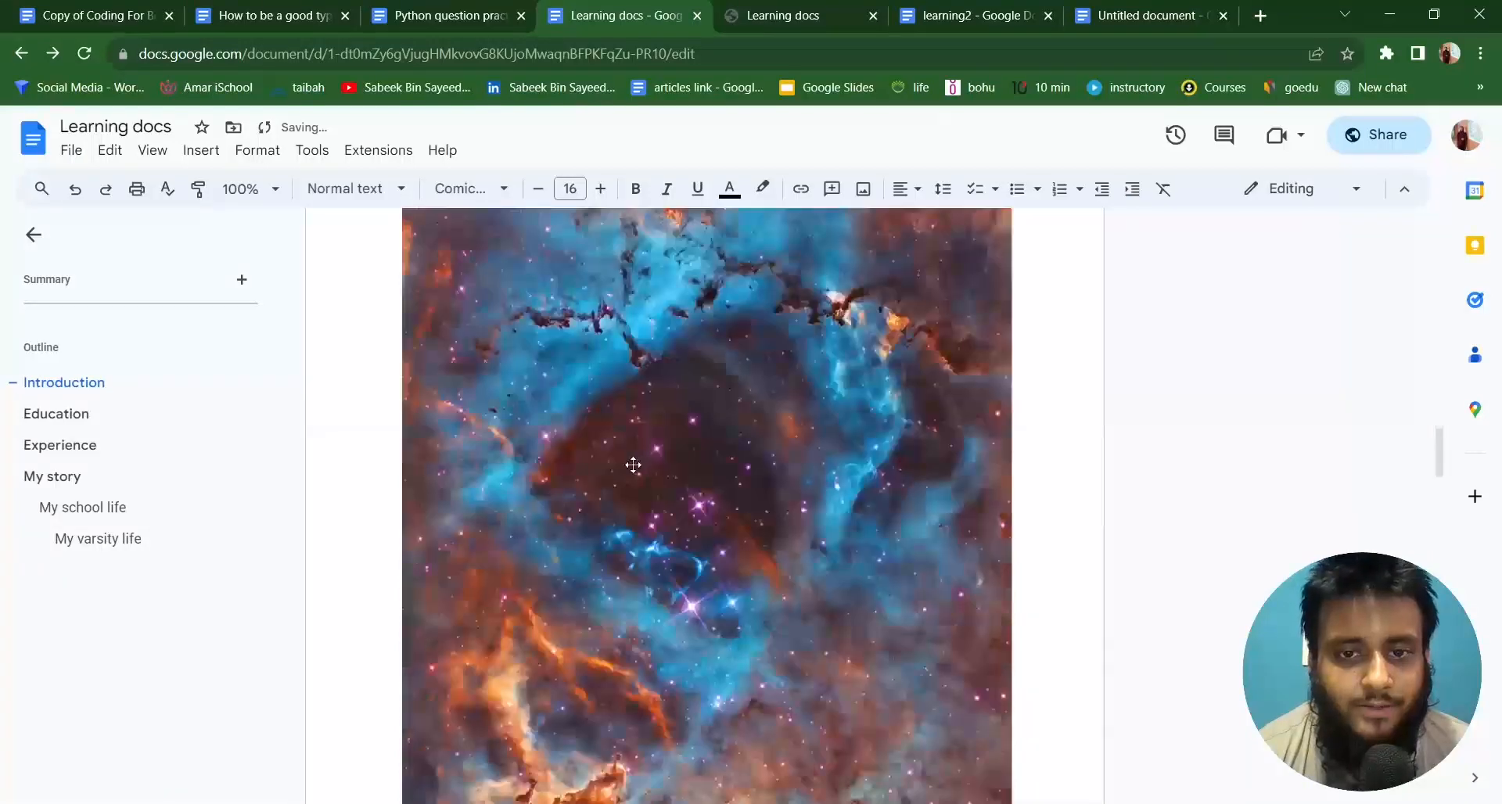
Scale the inserted nebula image down proportionally to about four fifths of the text width.
click(633, 465)
scroll(633, 465, down, 3)
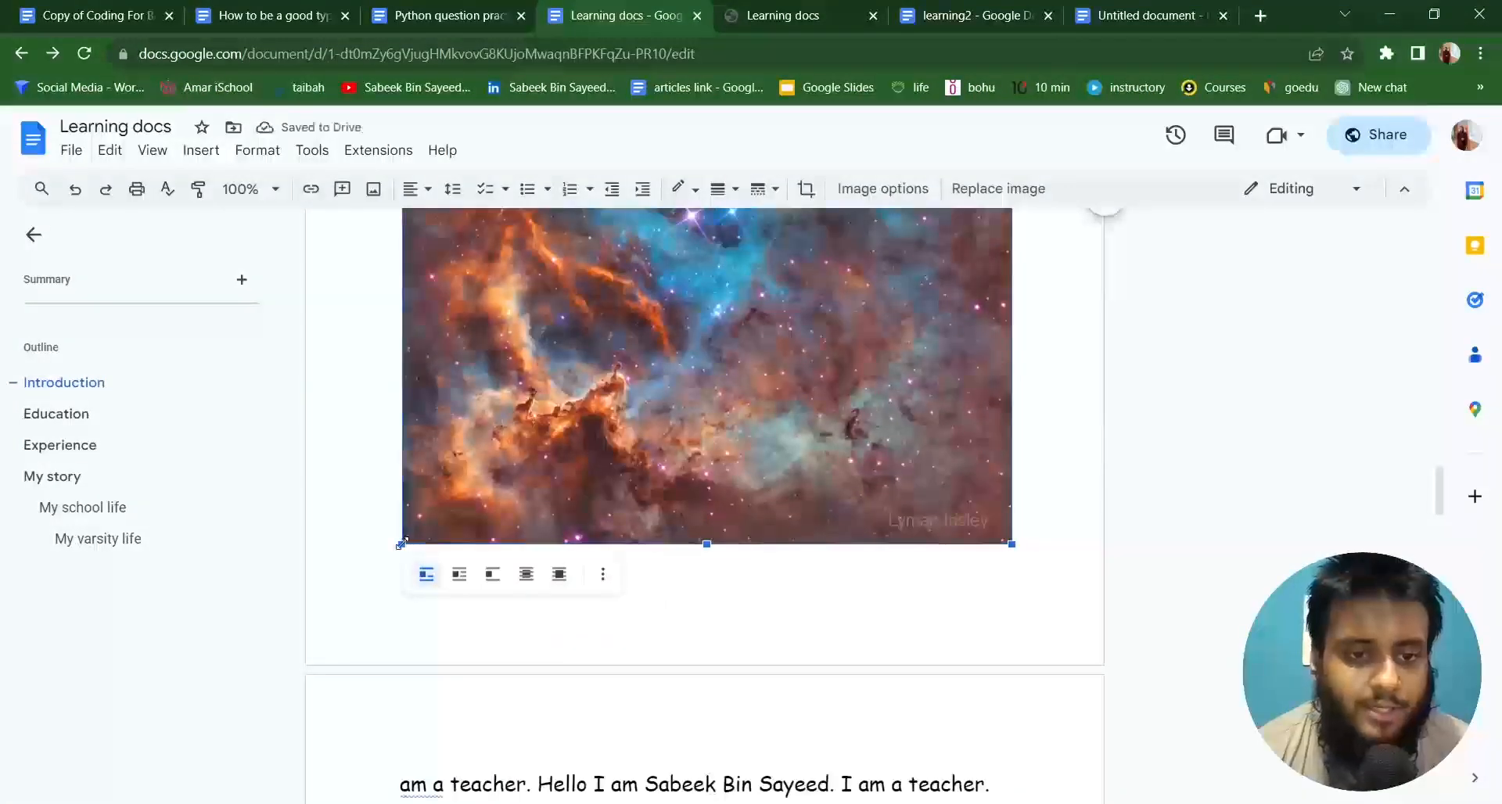
drag(403, 543, 589, 369)
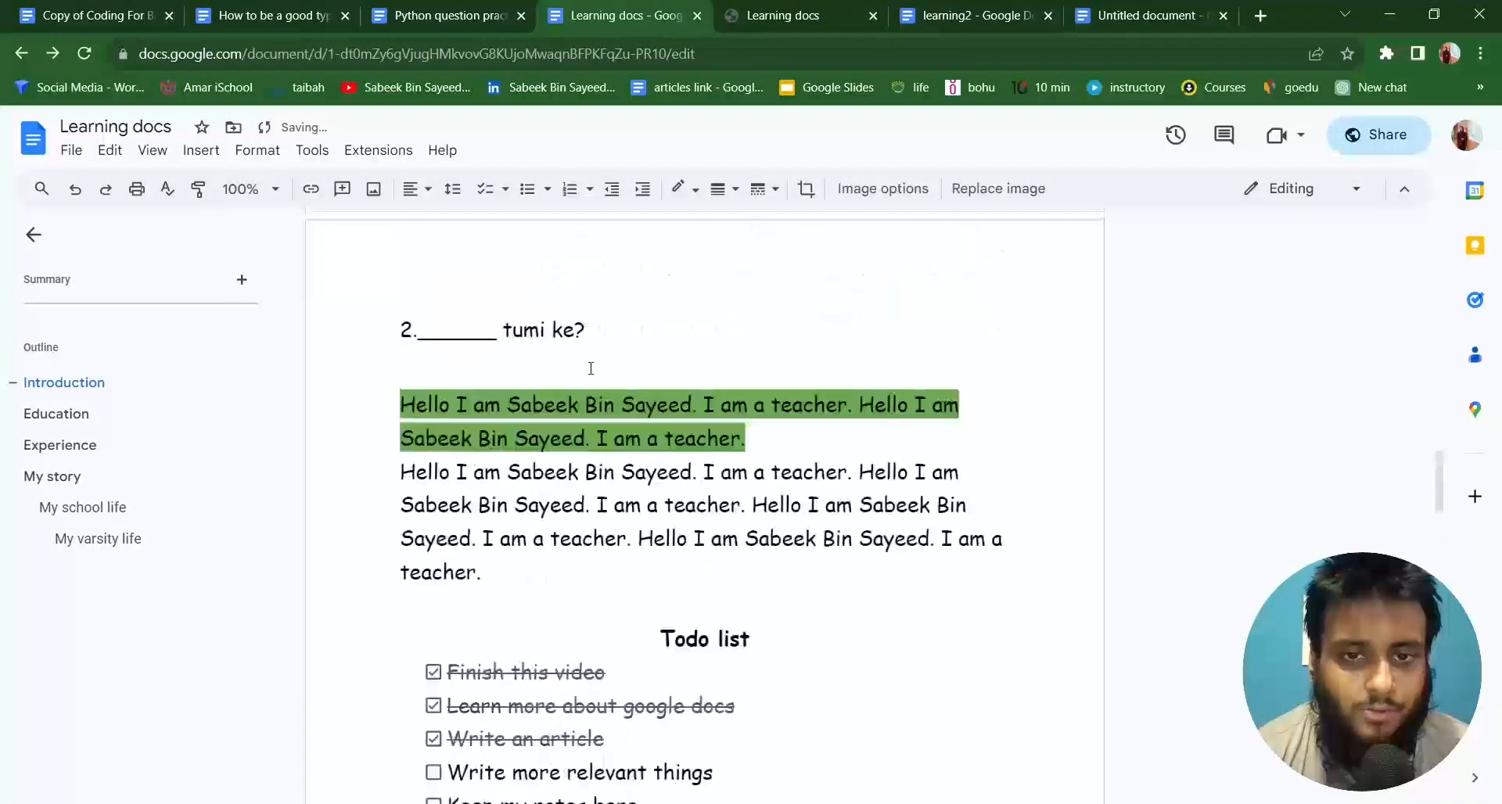
Crop about a fifth off the top of the nebula image and a thin strip off its left edge.
scroll(589, 368, up, 3)
scroll(590, 367, down, 2)
double_click(627, 326)
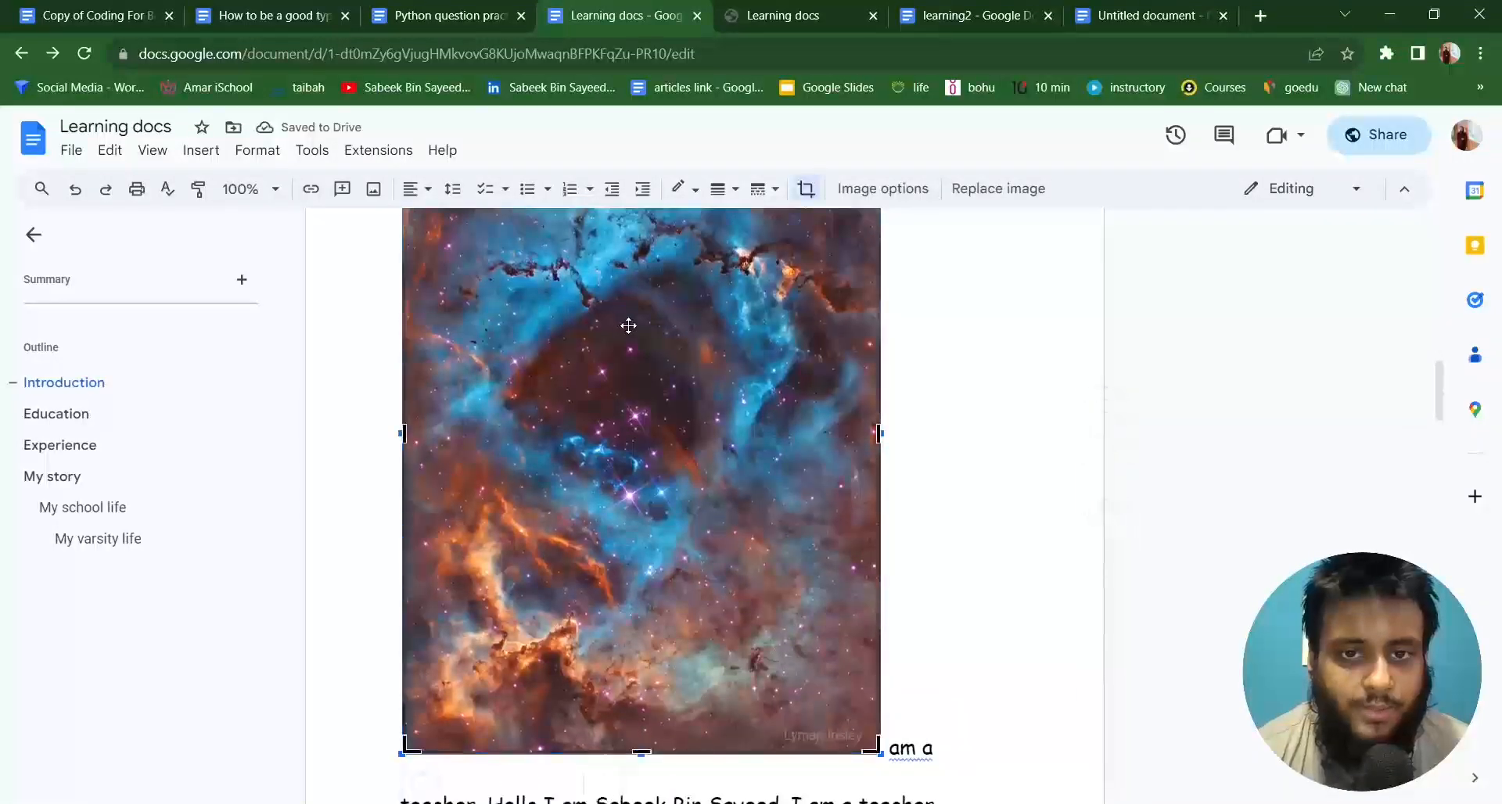
scroll(629, 325, up, 2)
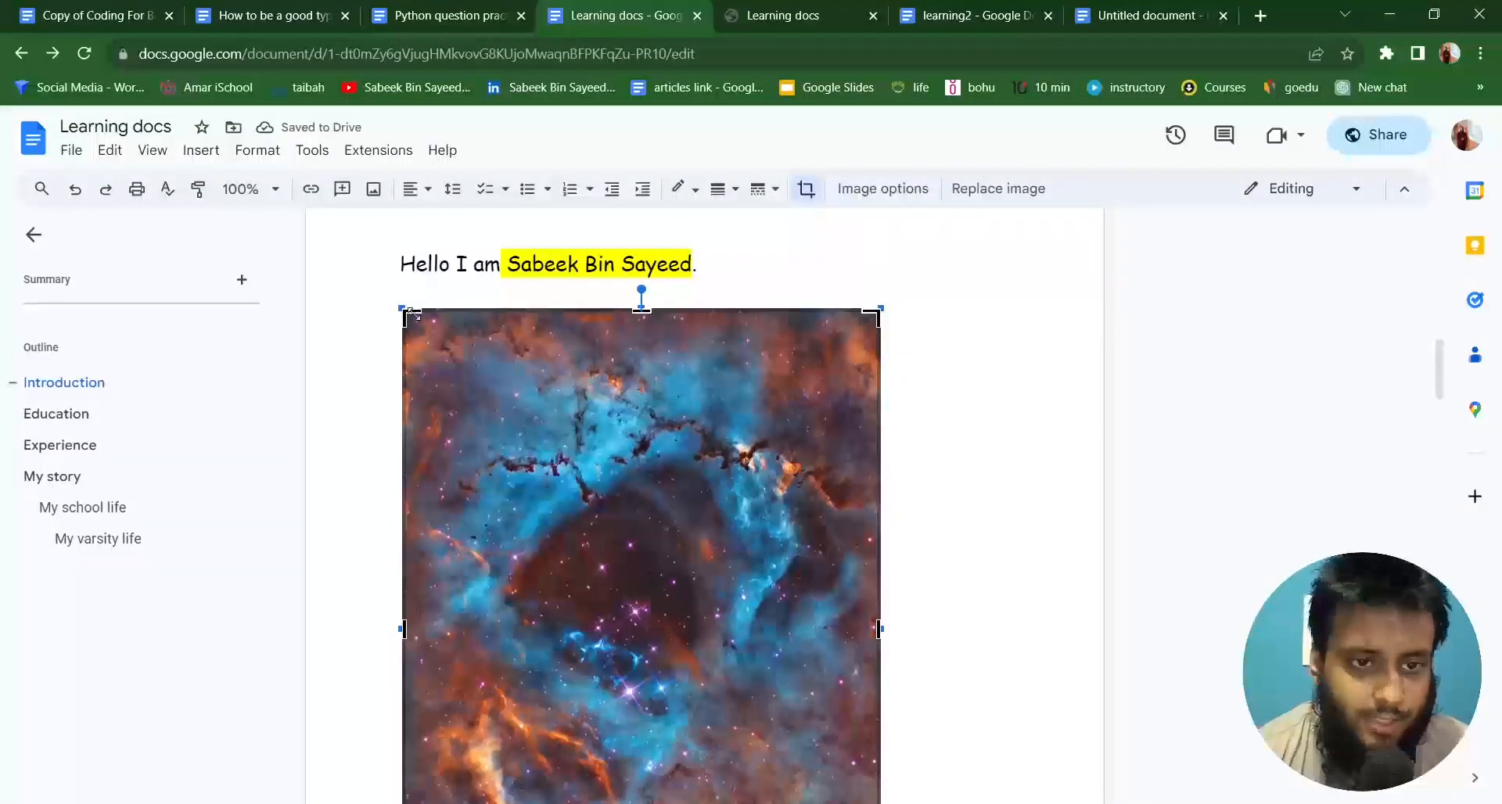
drag(413, 315, 423, 454)
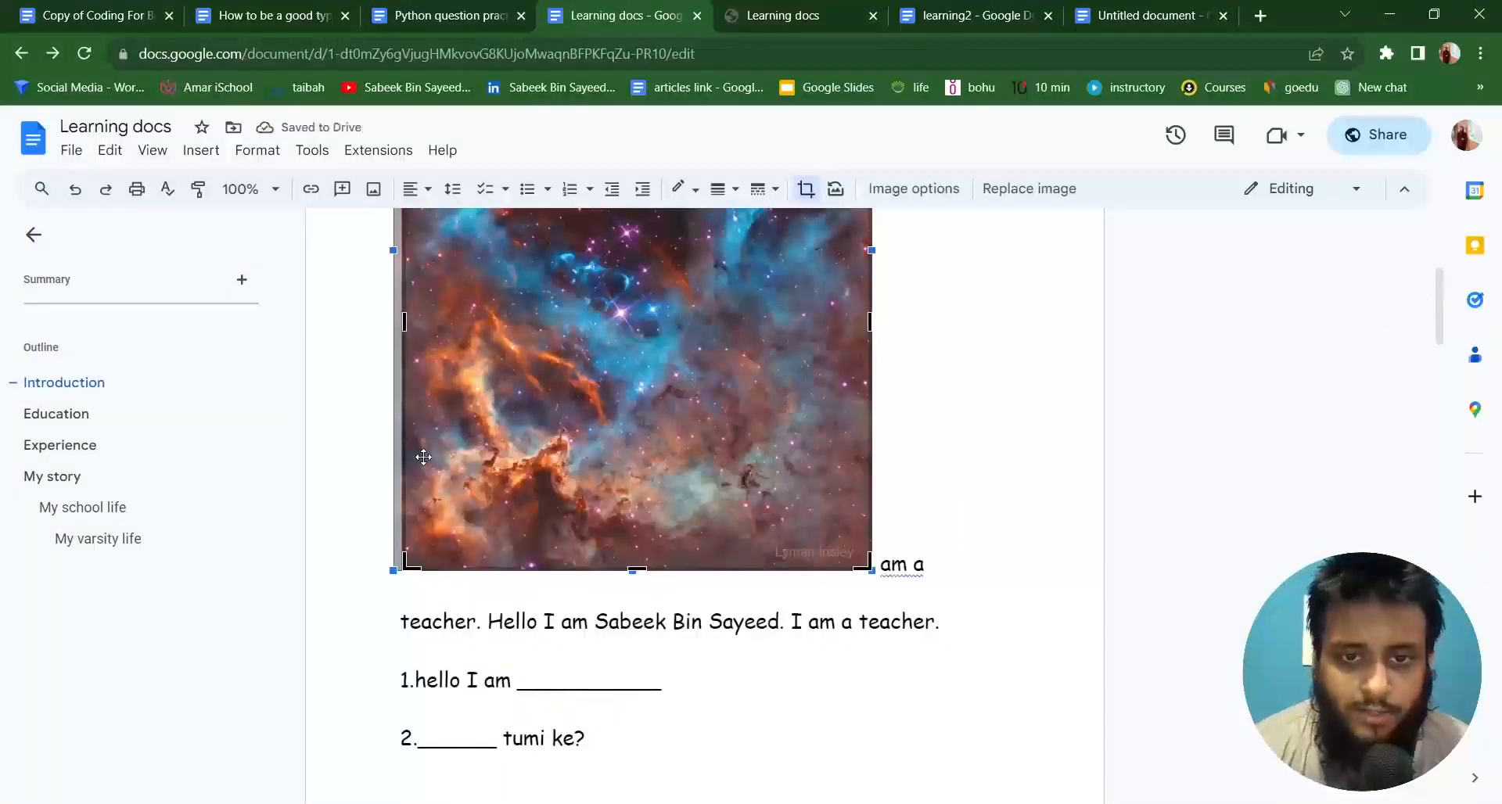
key(Return)
scroll(593, 412, up, 2)
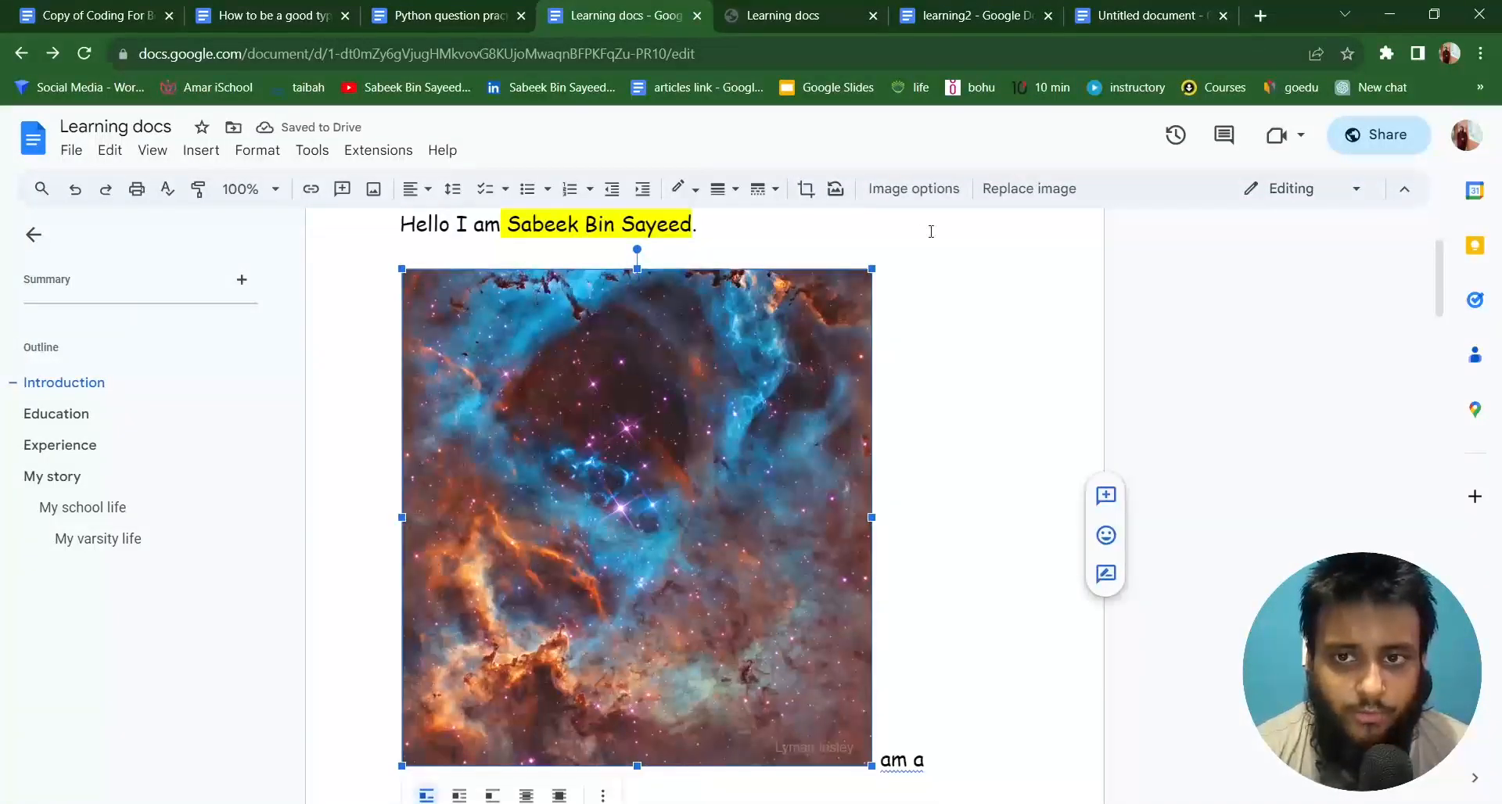